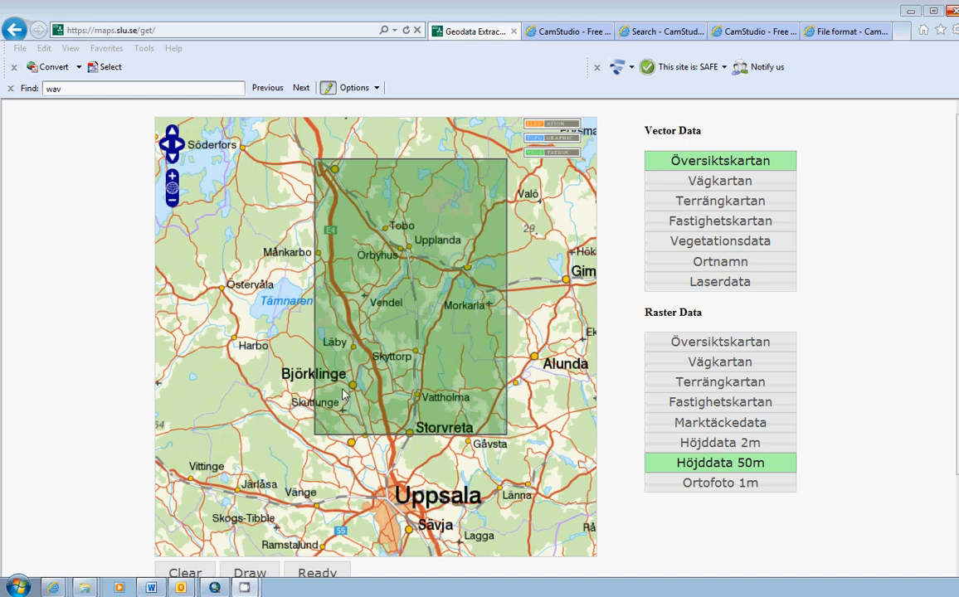
Step: Switch to the WatershedFyris folder in Windows Explorer and extract both SLU_GET ZIP archives, each into a subfolder named after its archive
{"action": "key", "text": "alt+Tab"}
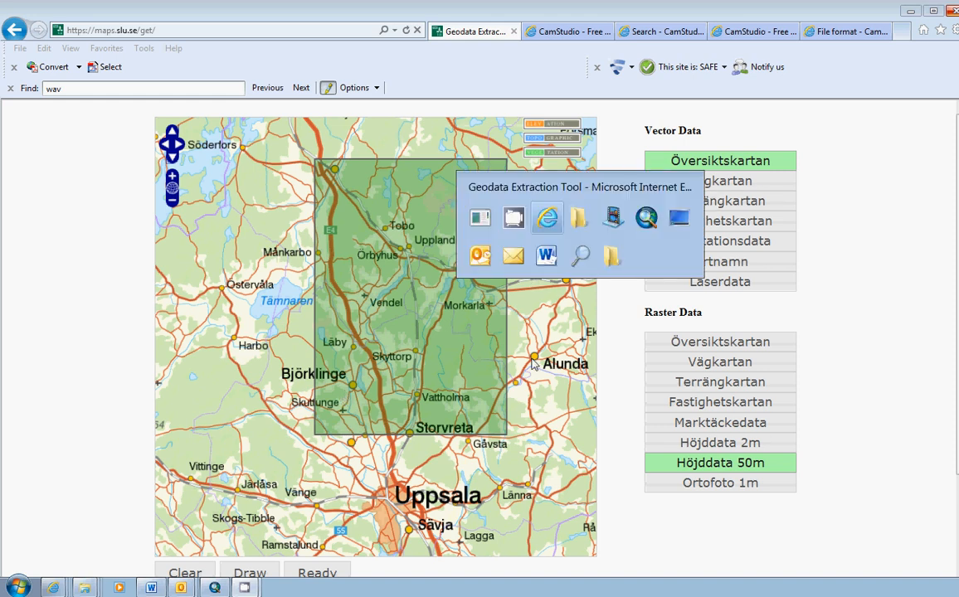
{"action": "key", "text": "alt+Tab"}
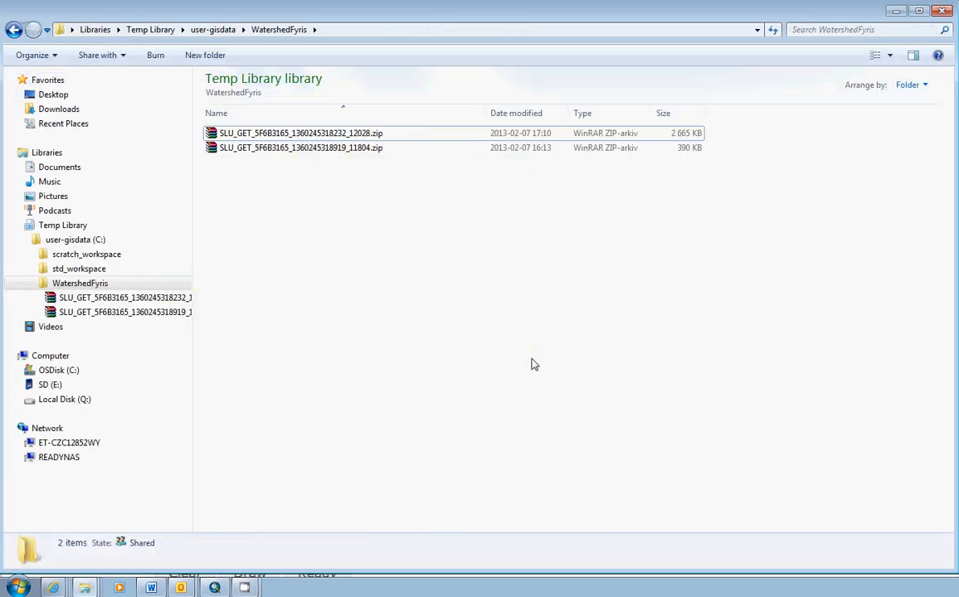
{"action": "left_click_drag", "start_coordinate": [487, 110], "coordinate": [427, 109]}
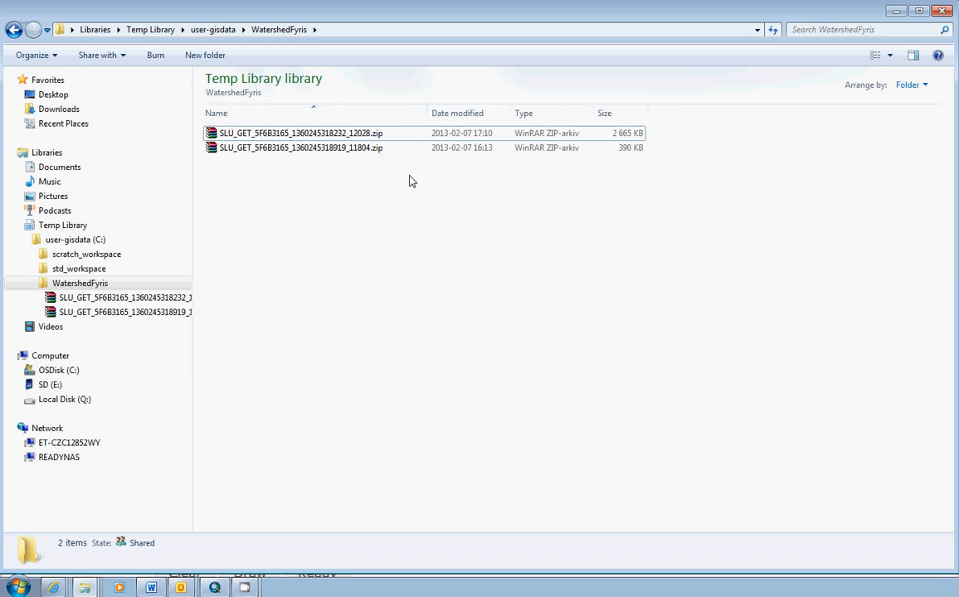
{"action": "right_click", "coordinate": [306, 147]}
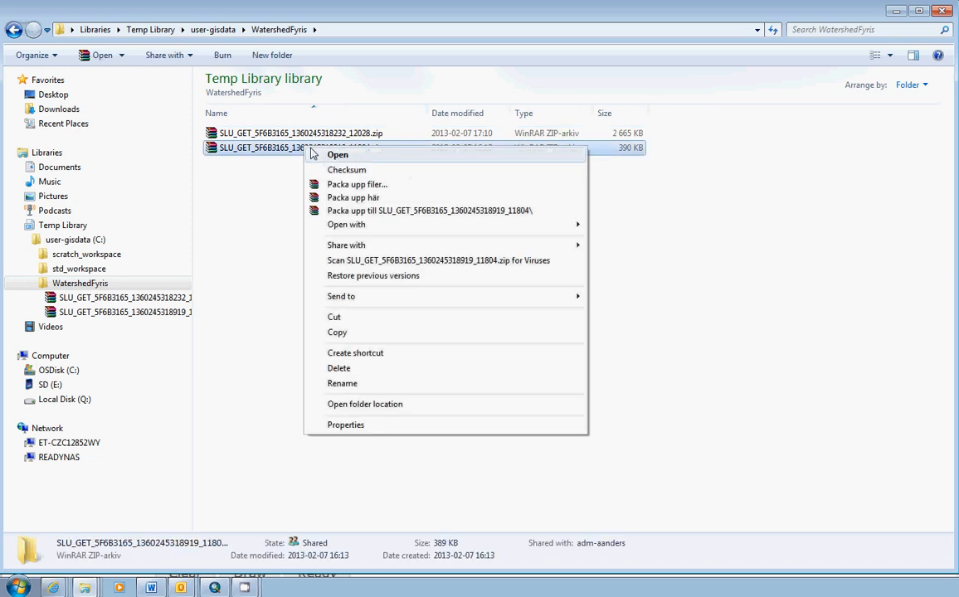
{"action": "left_click", "coordinate": [390, 211]}
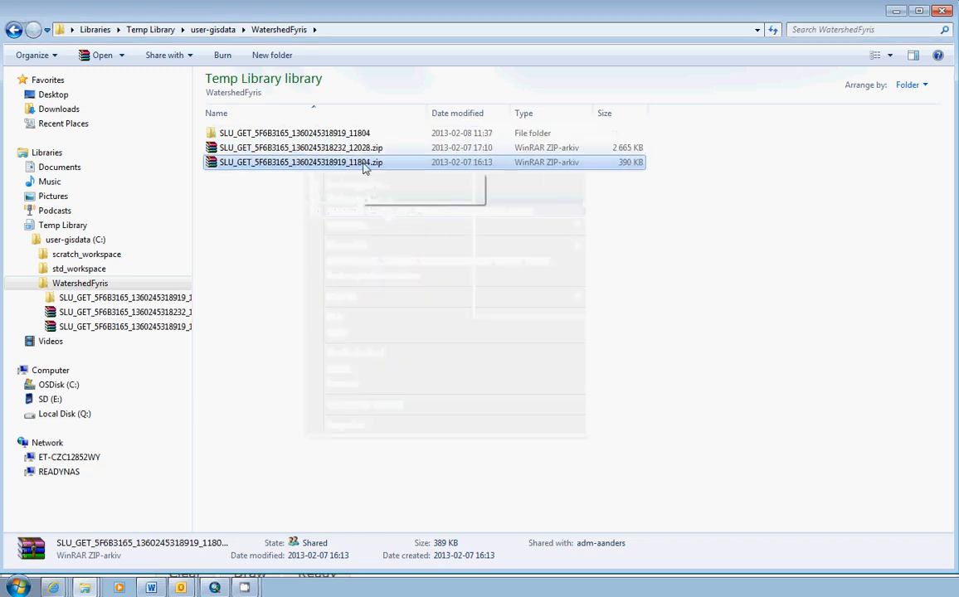
{"action": "right_click", "coordinate": [318, 148]}
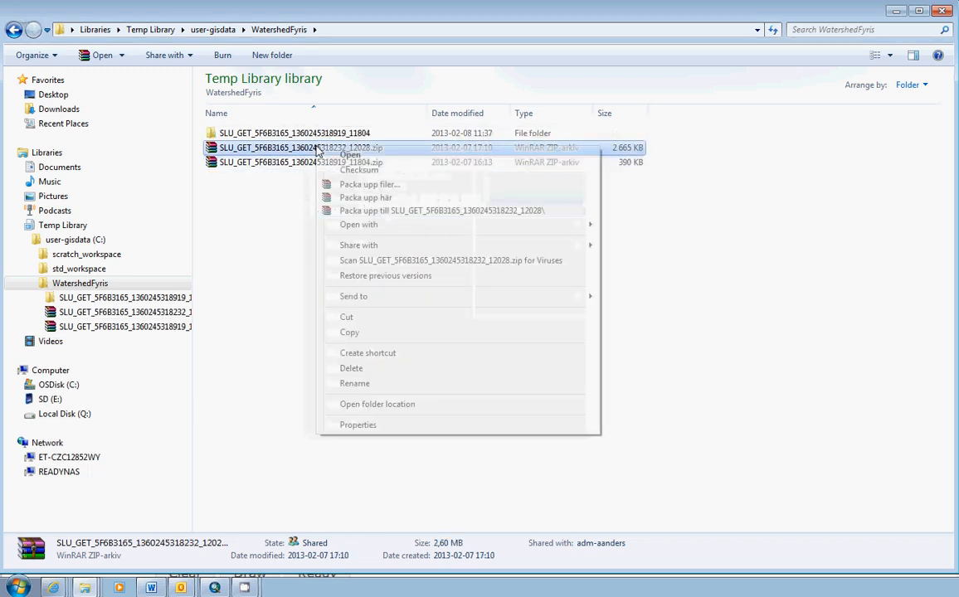
{"action": "left_click", "coordinate": [387, 212]}
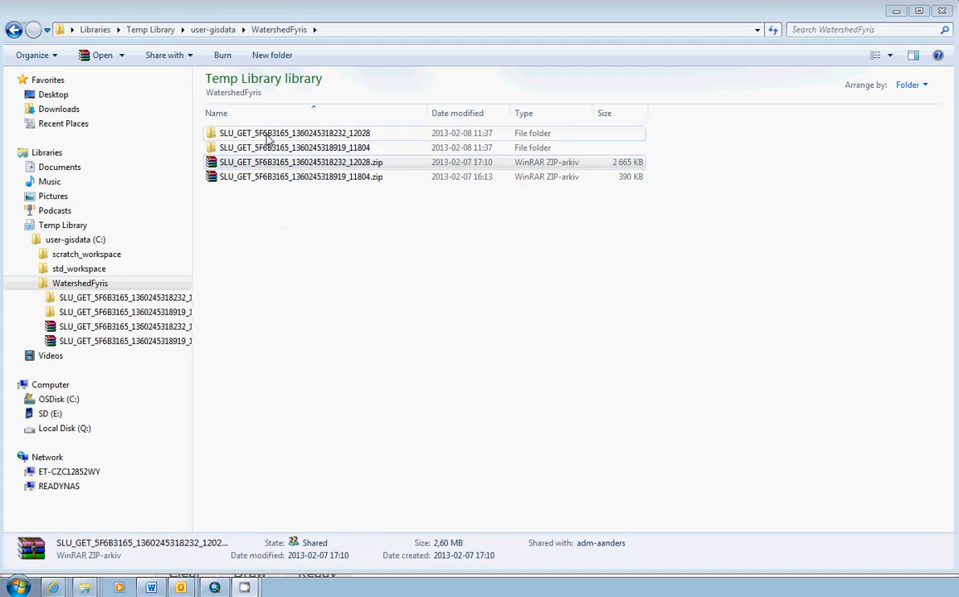
{"action": "double_click", "coordinate": [240, 135]}
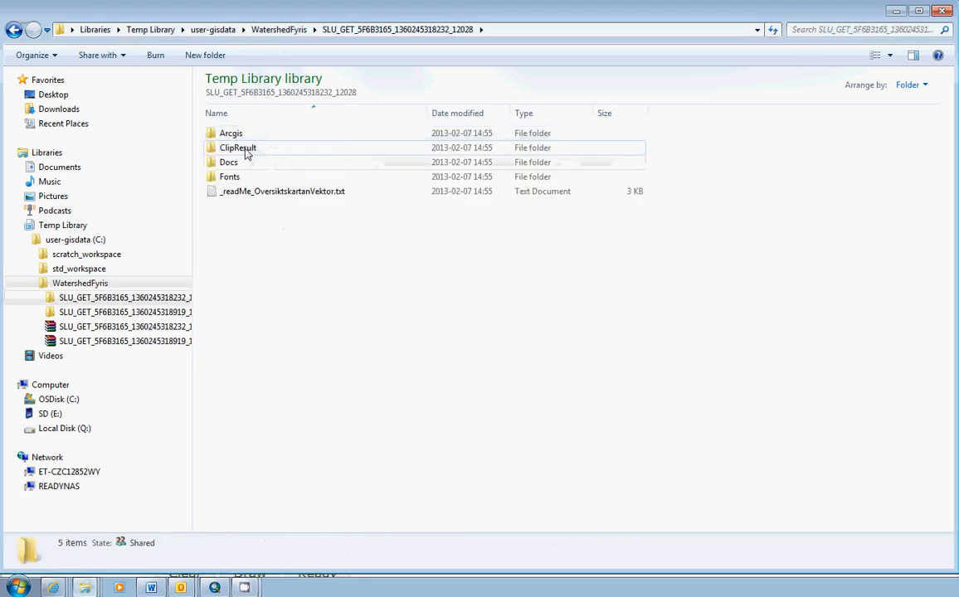
{"action": "left_click", "coordinate": [241, 149]}
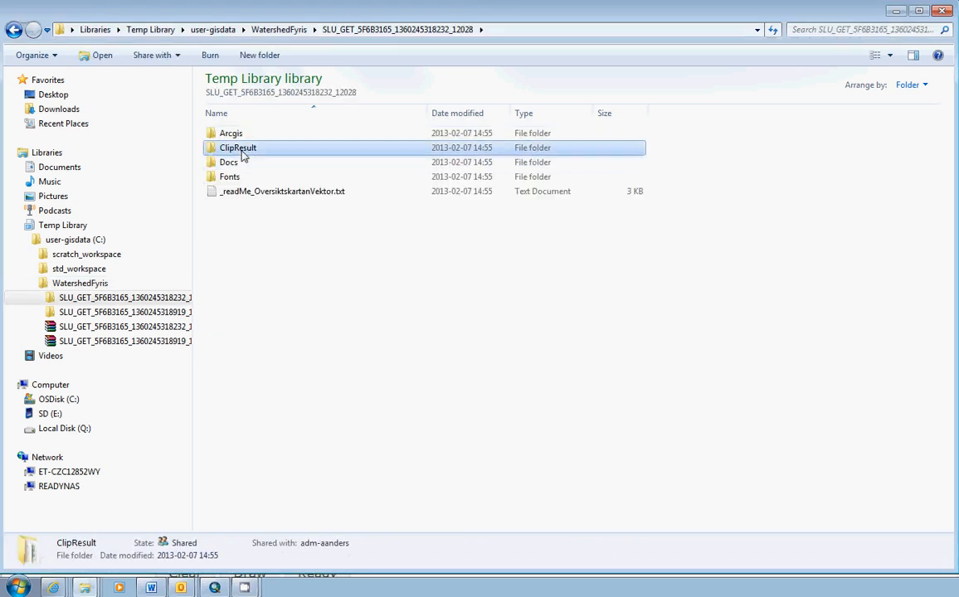
{"action": "double_click", "coordinate": [241, 151]}
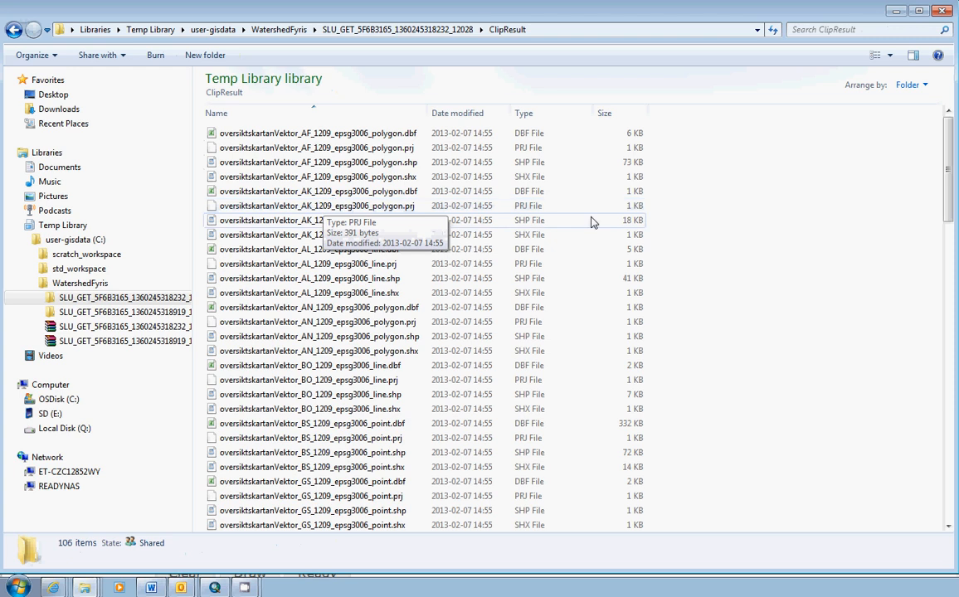
{"action": "left_click_drag", "start_coordinate": [951, 158], "coordinate": [954, 124]}
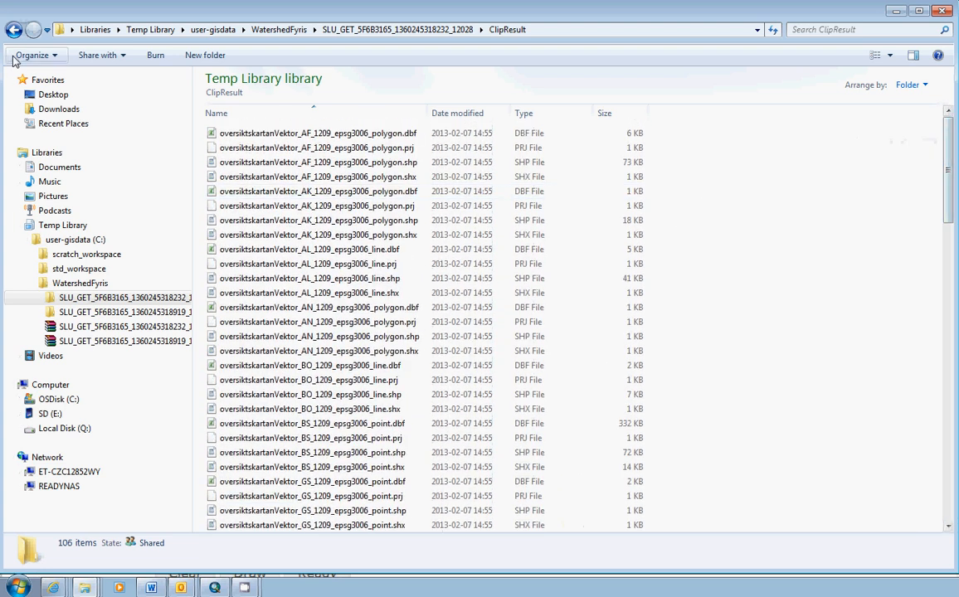
{"action": "left_click", "coordinate": [12, 30]}
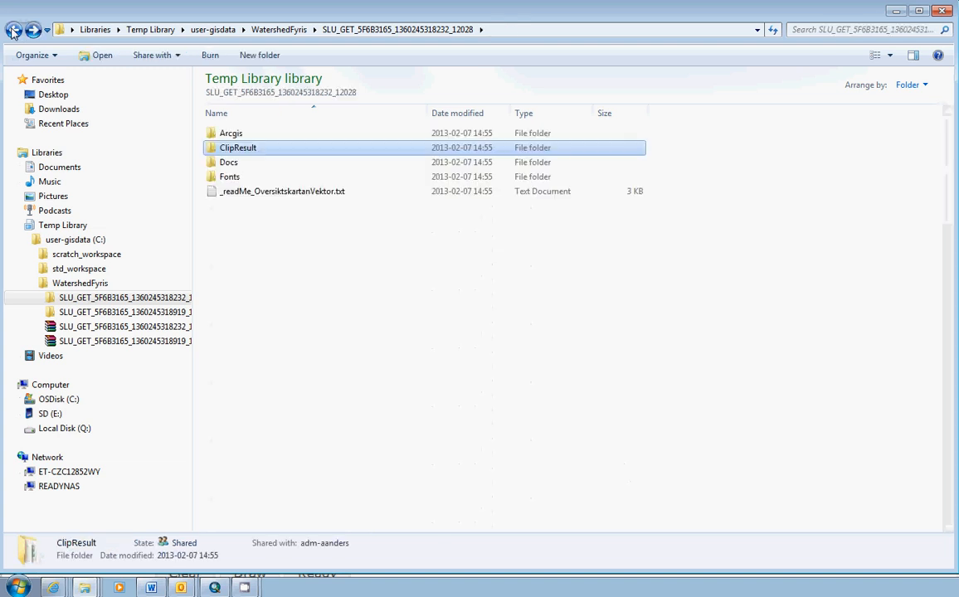
{"action": "left_click", "coordinate": [12, 30]}
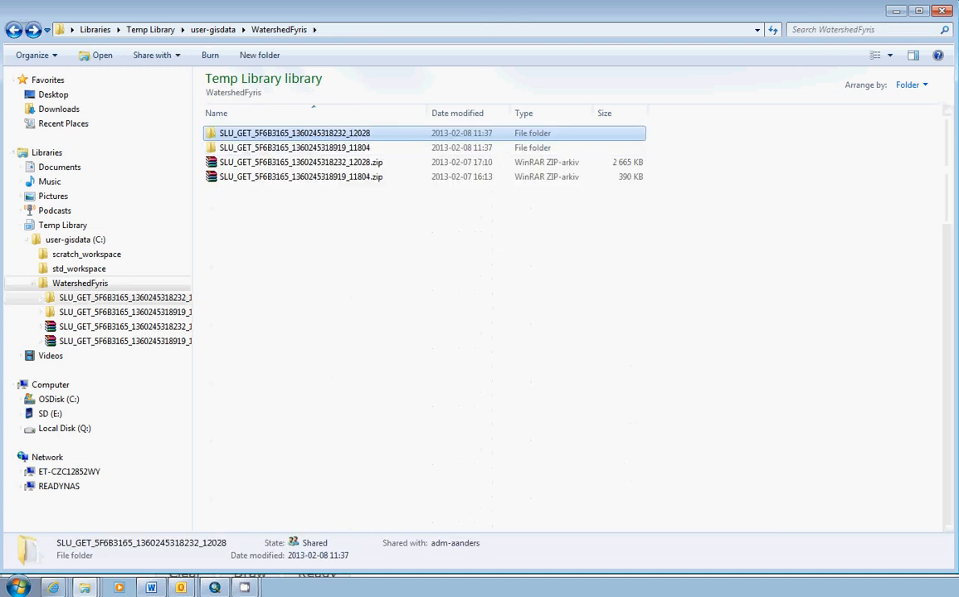
{"action": "key", "text": "F2"}
{"action": "type", "text": "ge"}
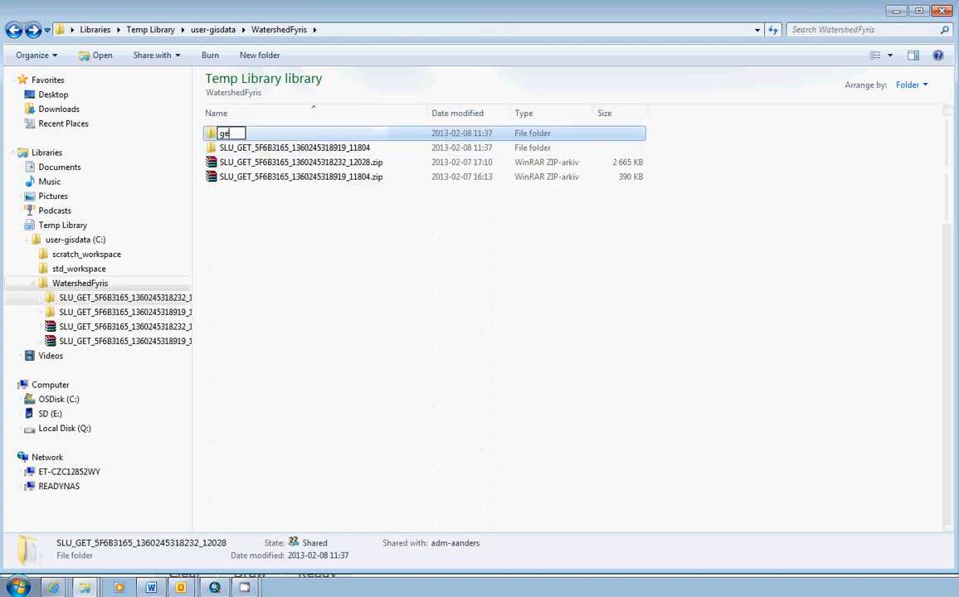
{"action": "type", "text": "neralmap"}
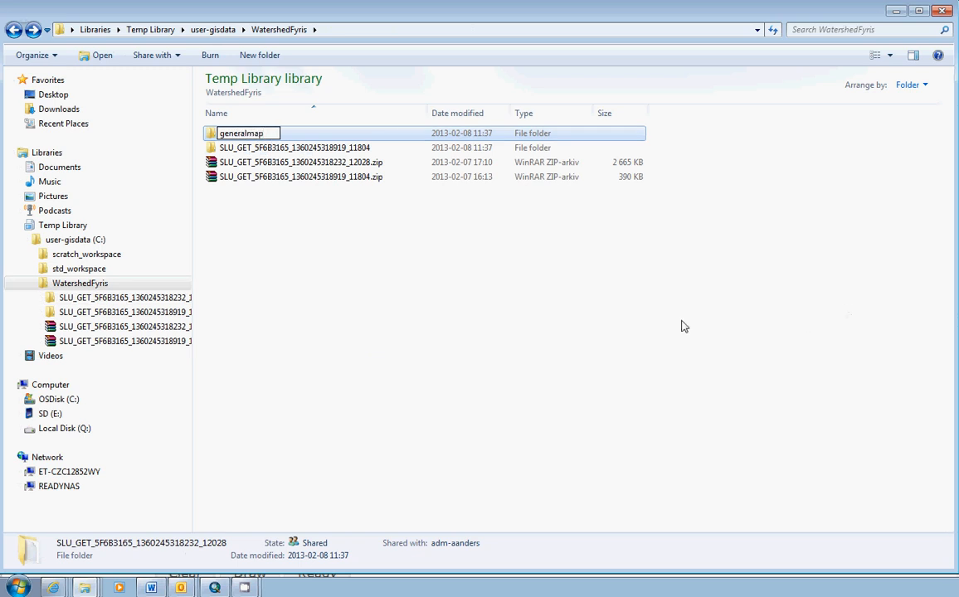
{"action": "left_click", "coordinate": [314, 150]}
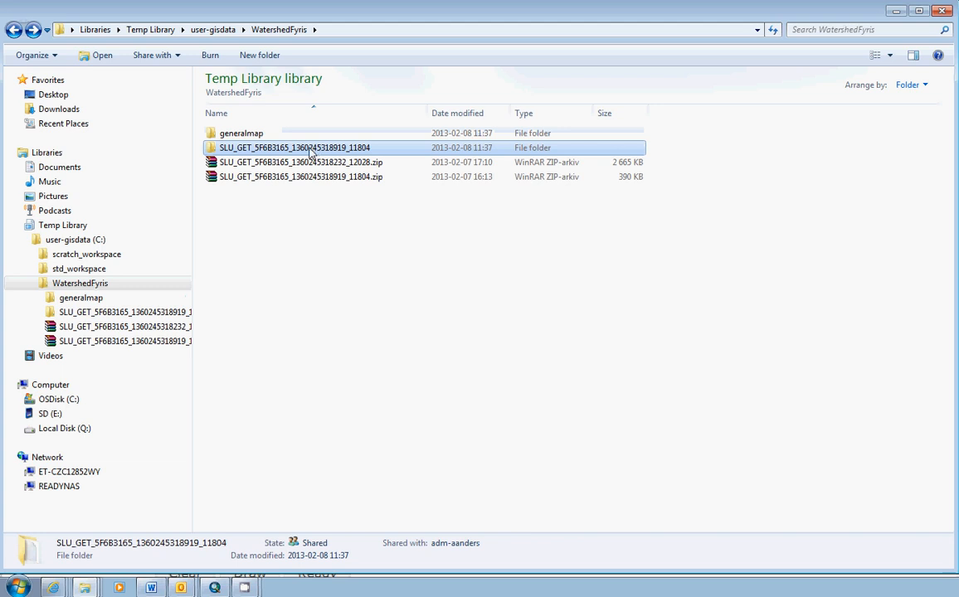
{"action": "double_click", "coordinate": [312, 152]}
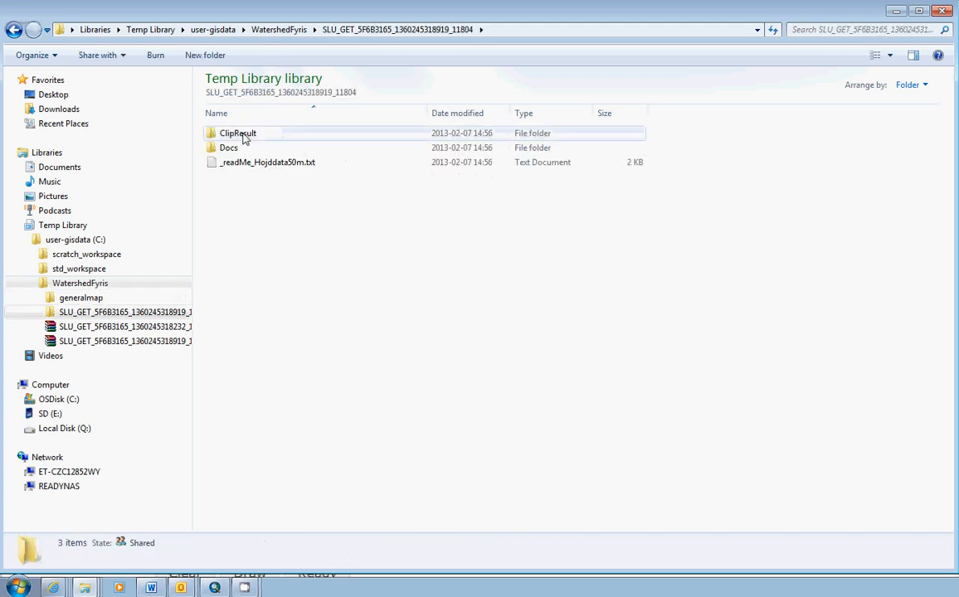
{"action": "double_click", "coordinate": [244, 136]}
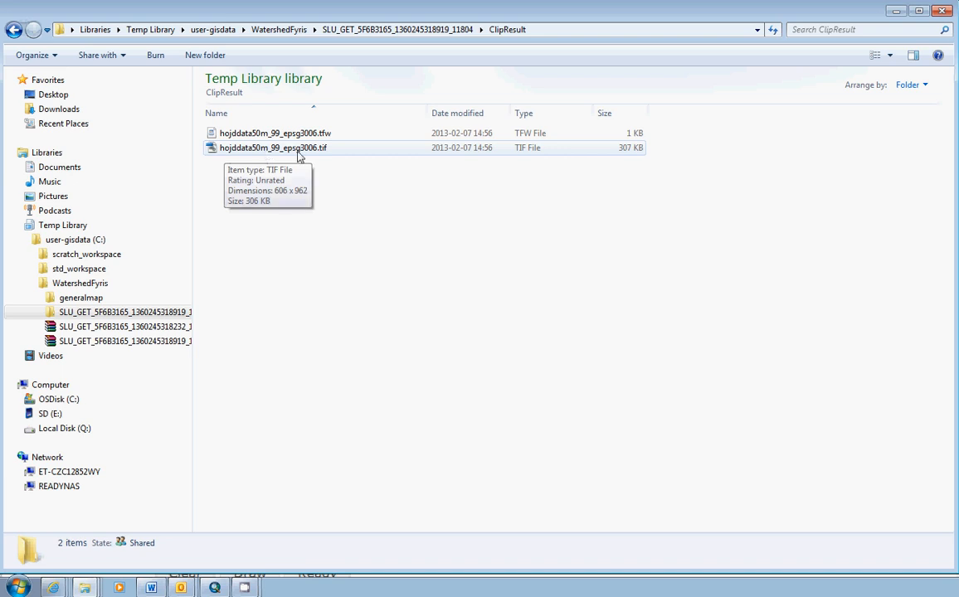
{"action": "left_click", "coordinate": [13, 30]}
{"action": "left_click", "coordinate": [13, 29]}
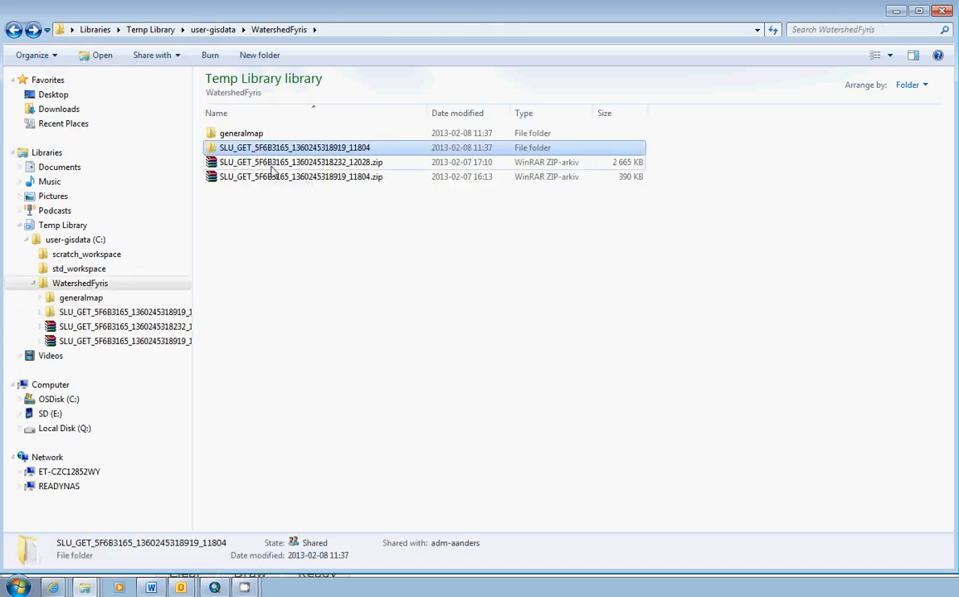
{"action": "key", "text": "F2"}
{"action": "type", "text": "e"}
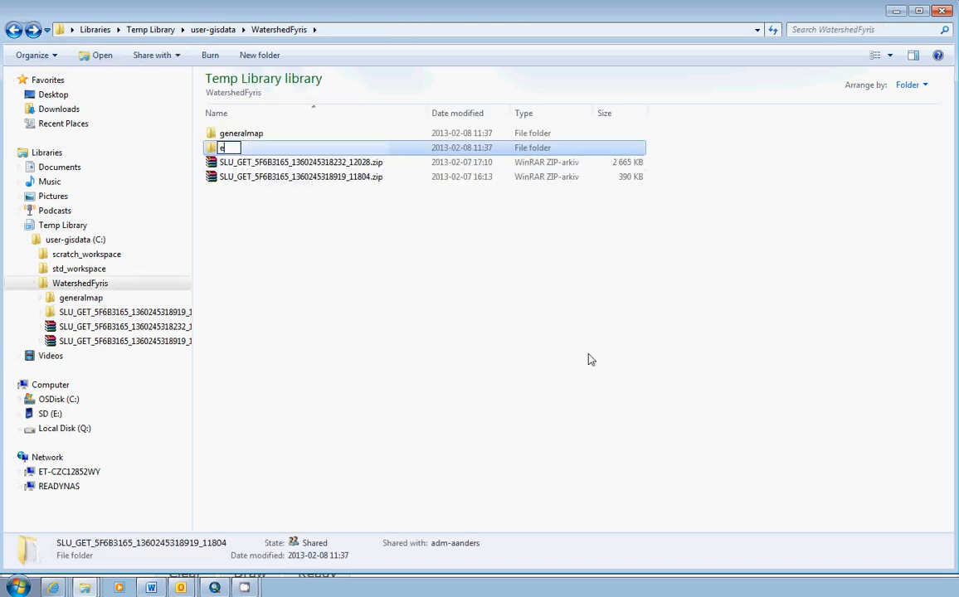
{"action": "type", "text": "lev"}
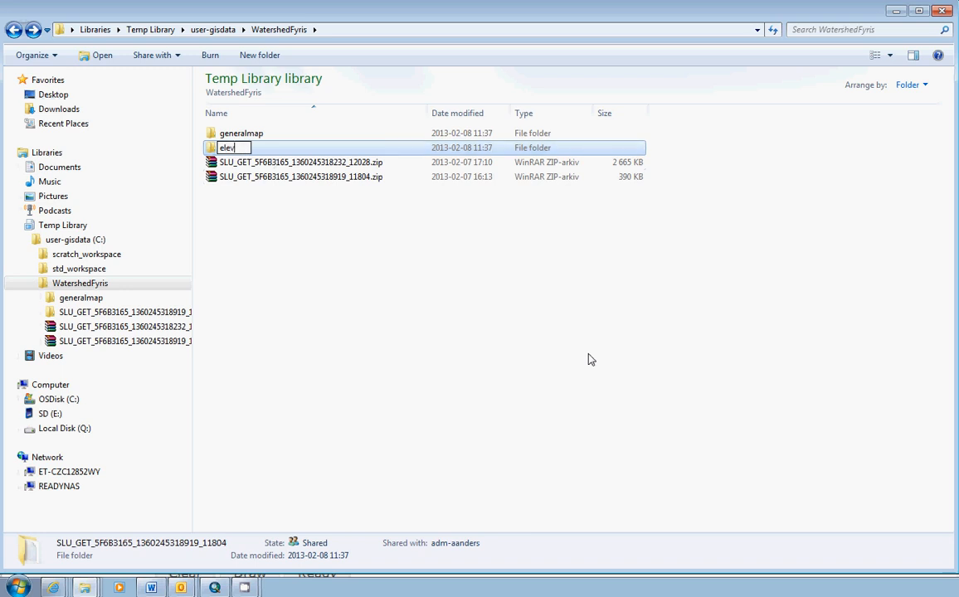
{"action": "left_click", "coordinate": [363, 297]}
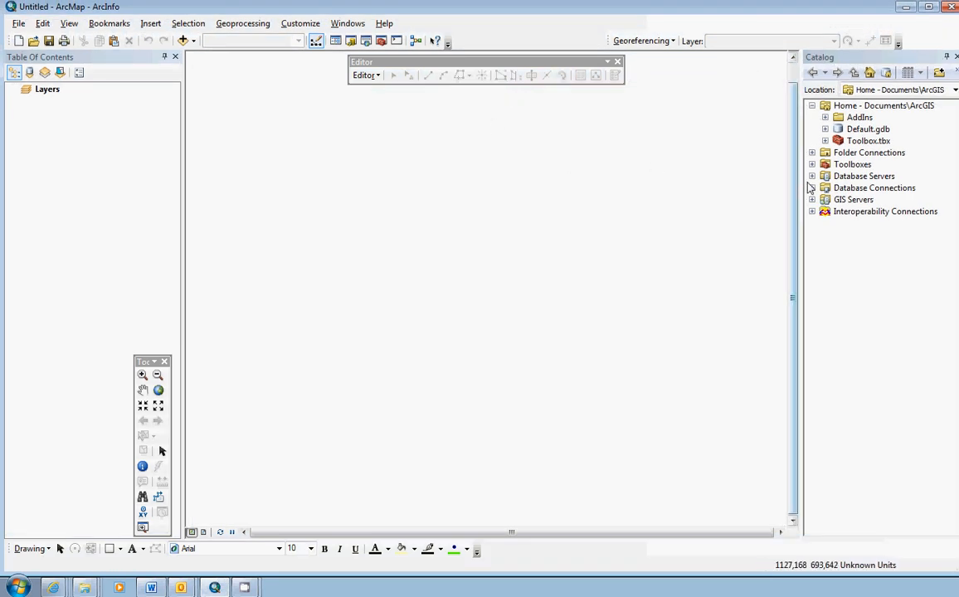
Step: In ArcMap, widen the Catalog and expand the folder connection C:\user-gisdata through WatershedFyris and generalmap to ClipResult
{"action": "left_click_drag", "start_coordinate": [799, 184], "coordinate": [735, 180]}
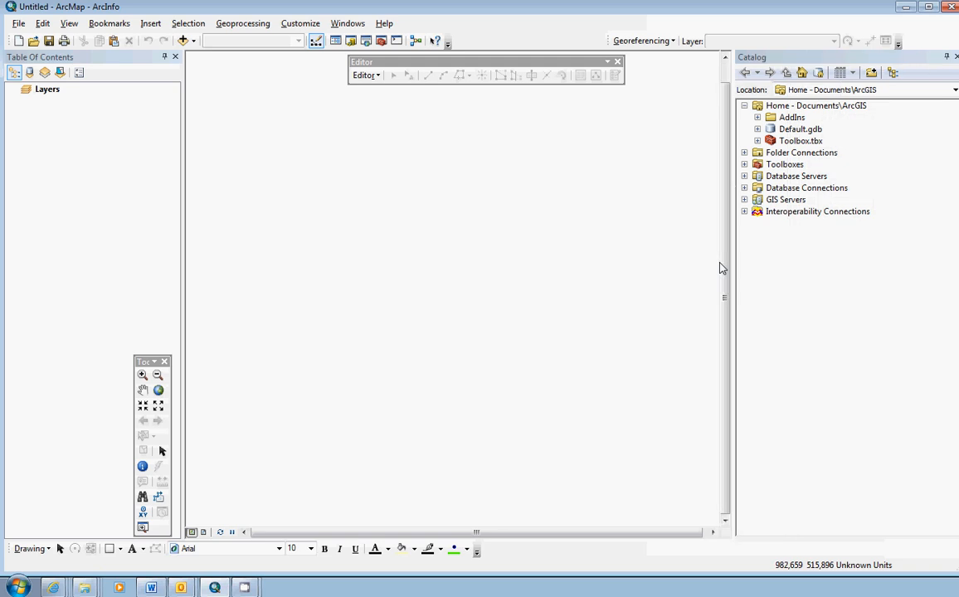
{"action": "left_click", "coordinate": [745, 153]}
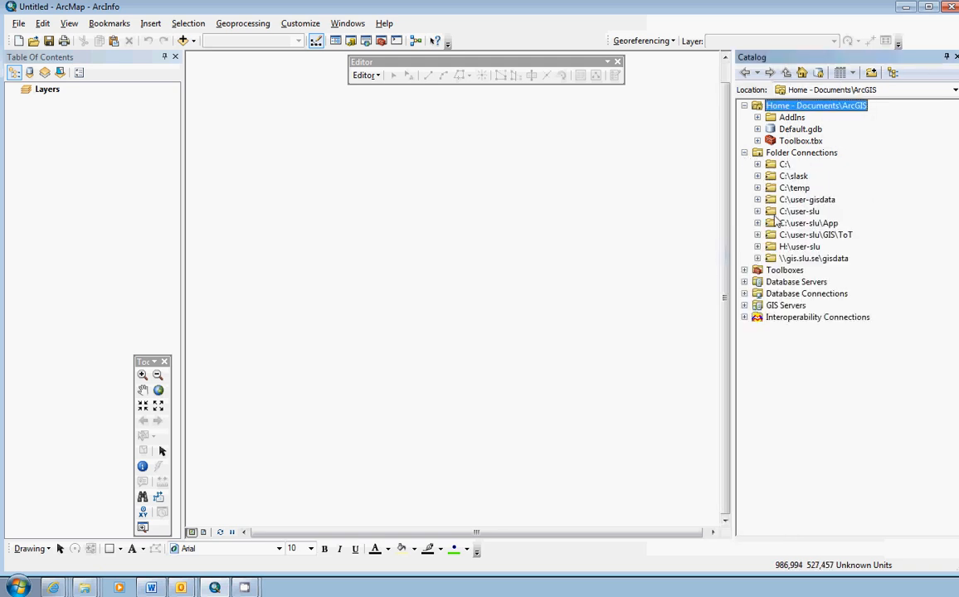
{"action": "left_click", "coordinate": [758, 200]}
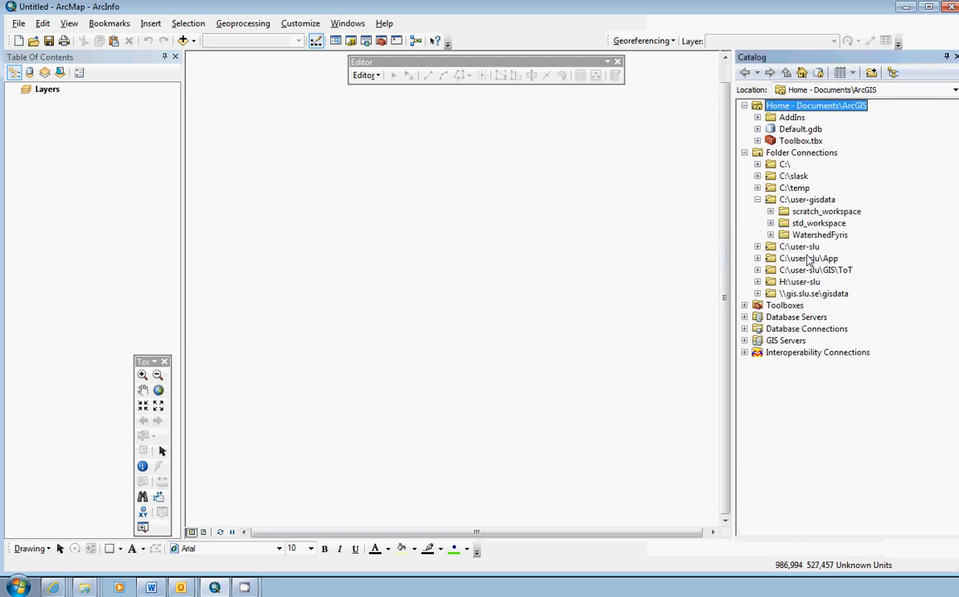
{"action": "left_click", "coordinate": [771, 235]}
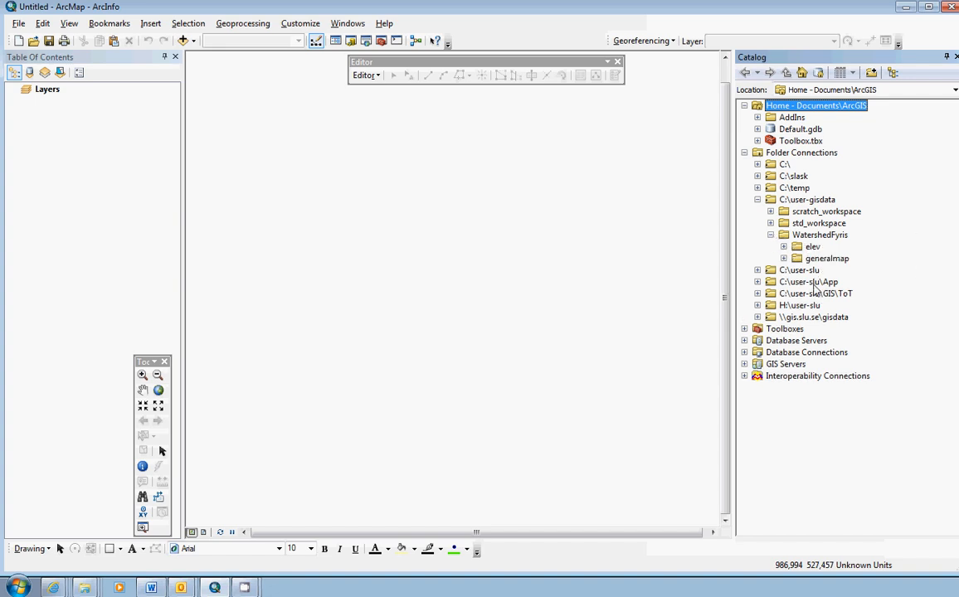
{"action": "left_click", "coordinate": [825, 259]}
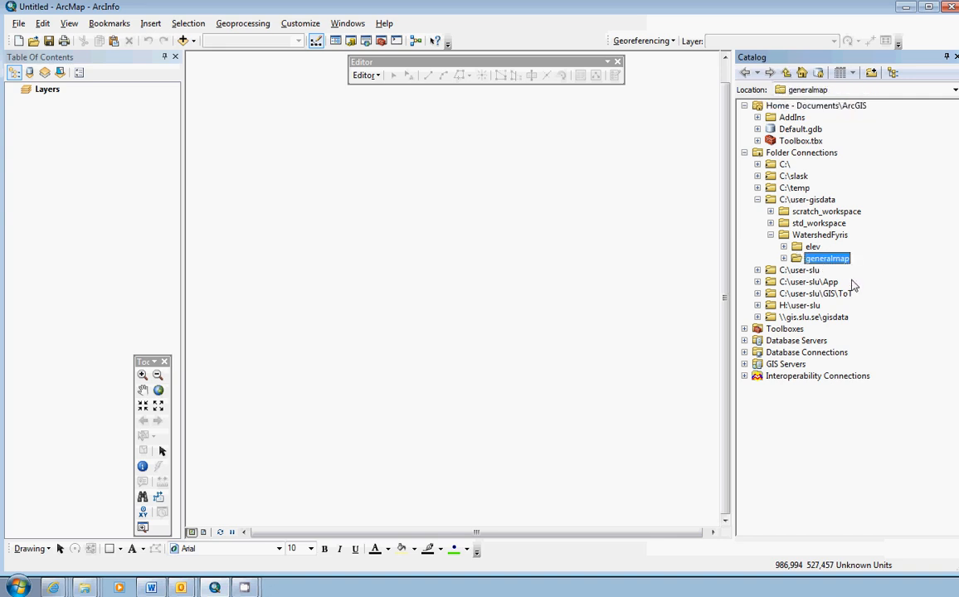
{"action": "left_click", "coordinate": [819, 247]}
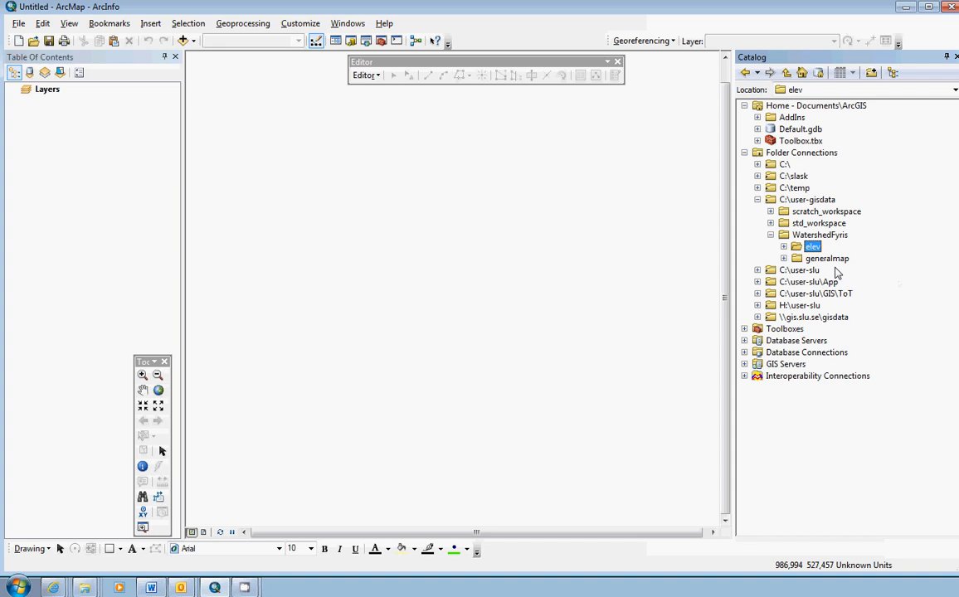
{"action": "left_click", "coordinate": [783, 258]}
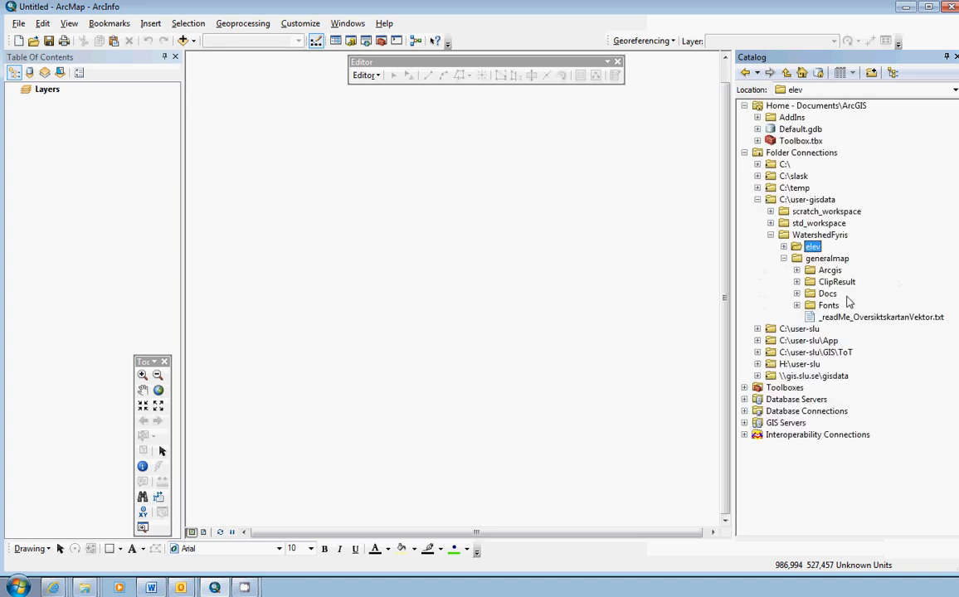
{"action": "left_click", "coordinate": [796, 282]}
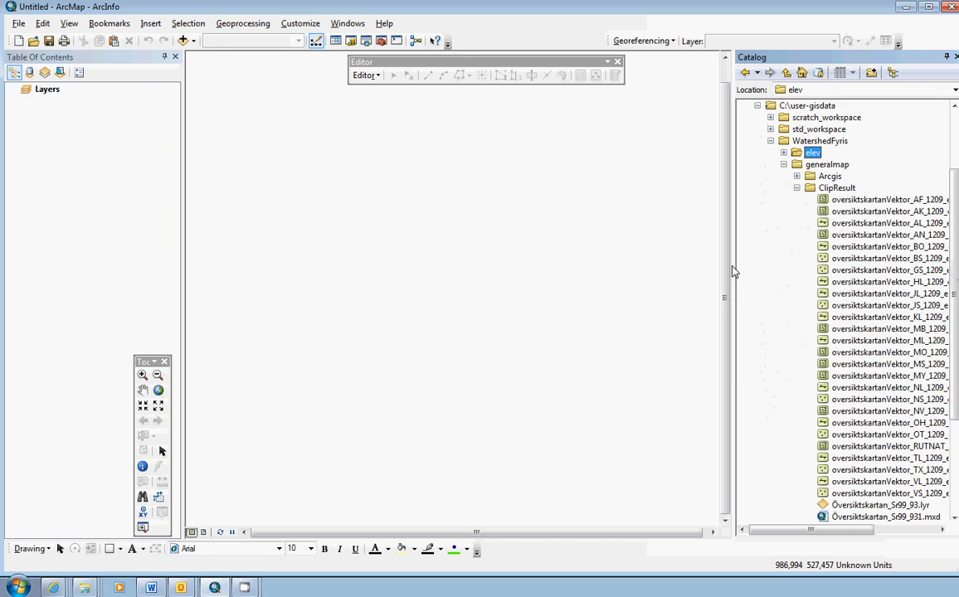
Step: Add the layer file Översiktskartan_Sr99_93.lyr from the ClipResult folder to the map's Layers data frame
{"action": "left_click_drag", "start_coordinate": [687, 264], "coordinate": [685, 264]}
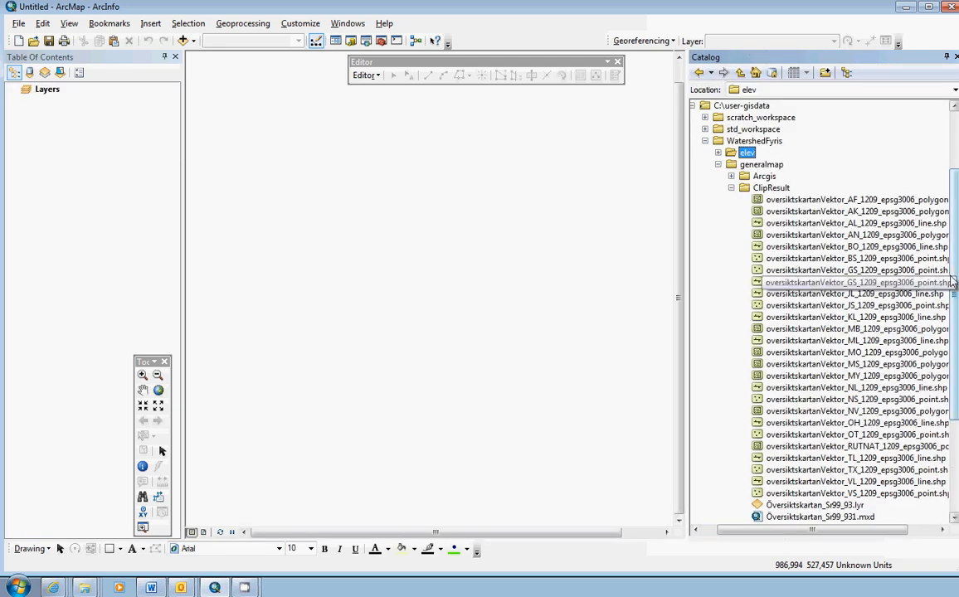
{"action": "scroll", "coordinate": [861, 253], "scroll_direction": "down", "scroll_amount": 2}
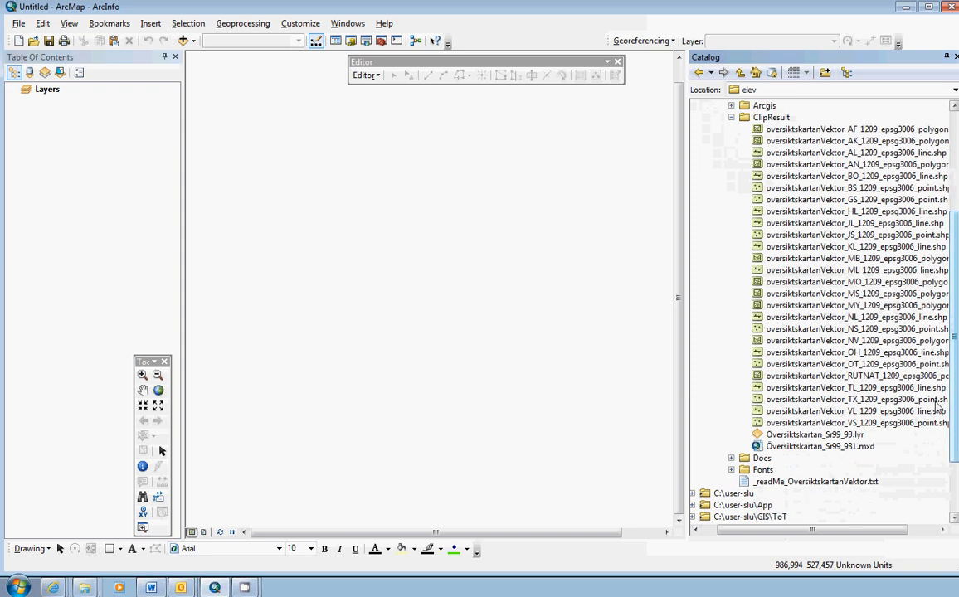
{"action": "left_click_drag", "start_coordinate": [799, 532], "coordinate": [873, 539]}
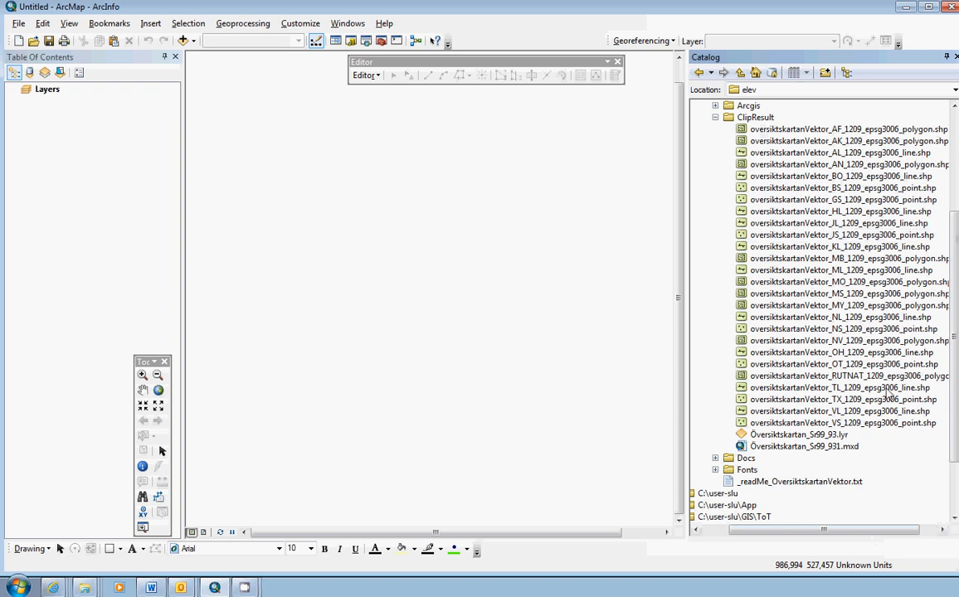
{"action": "left_click", "coordinate": [832, 437]}
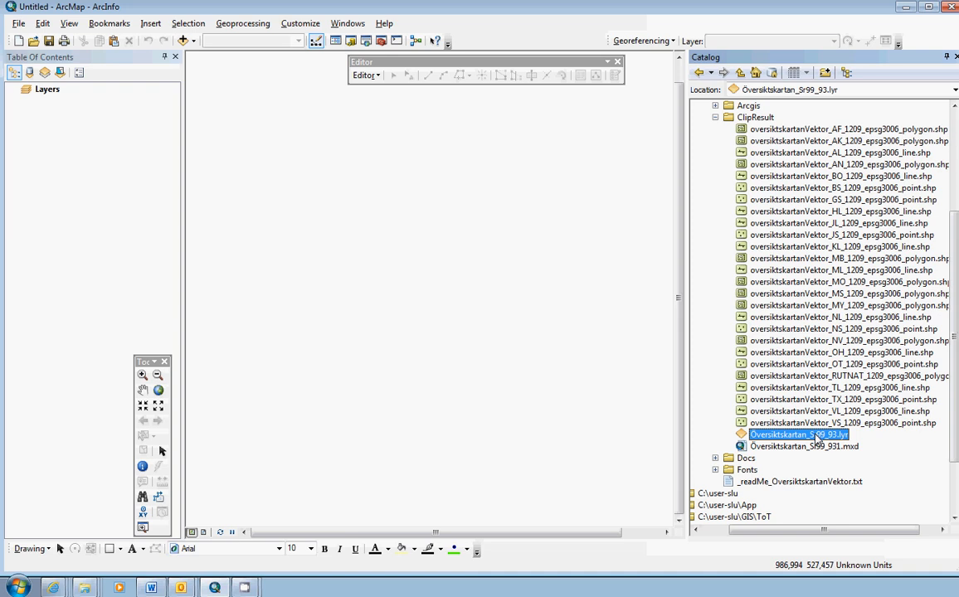
{"action": "left_click_drag", "start_coordinate": [817, 438], "coordinate": [46, 161]}
{"action": "left_click_drag", "start_coordinate": [45, 160], "coordinate": [46, 163]}
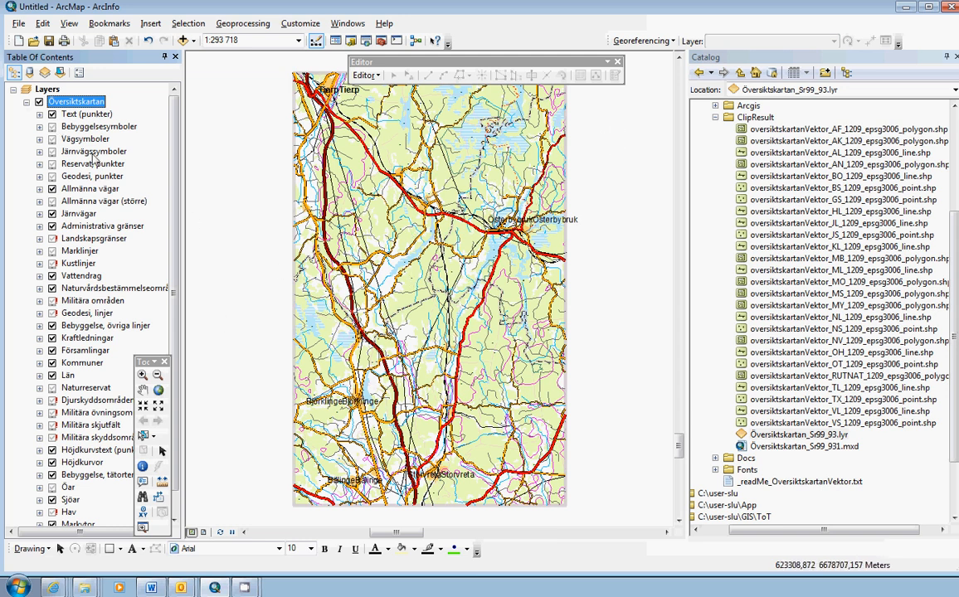
Step: Collapse the Översiktskartan layer's legend and the generalmap folder with its ClipResult subfolder in the Catalog
{"action": "left_click", "coordinate": [27, 102]}
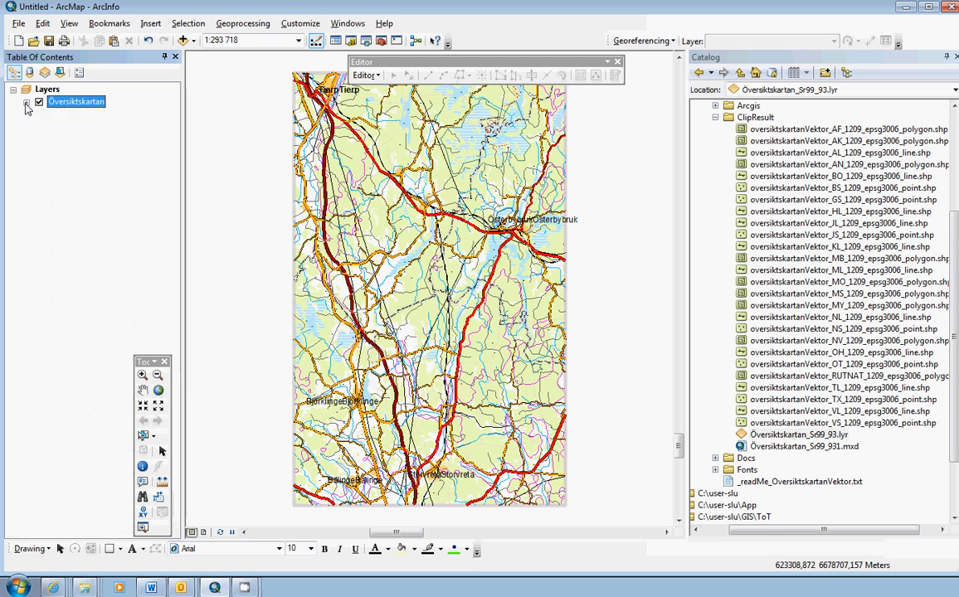
{"action": "left_click", "coordinate": [715, 118]}
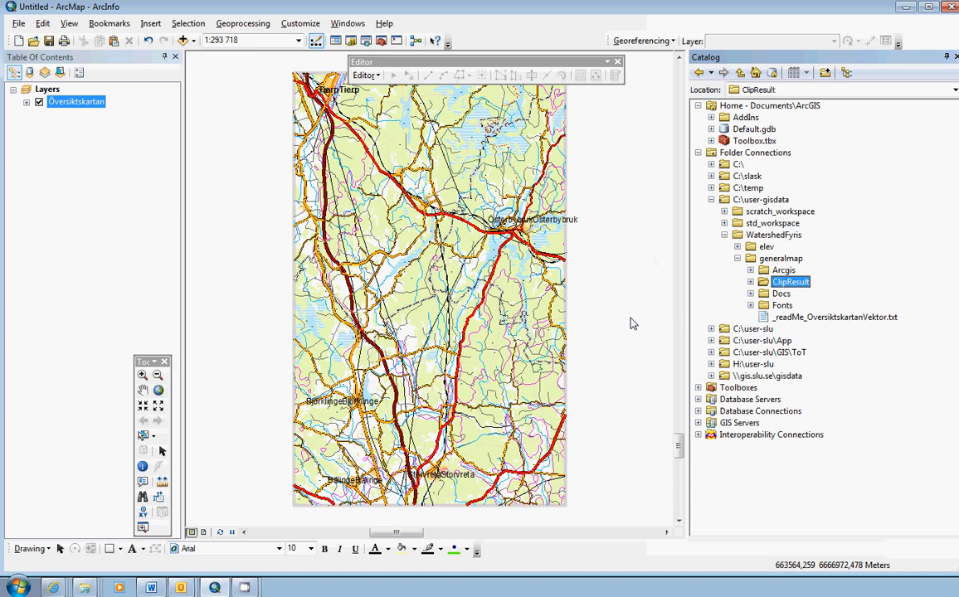
{"action": "left_click", "coordinate": [737, 259]}
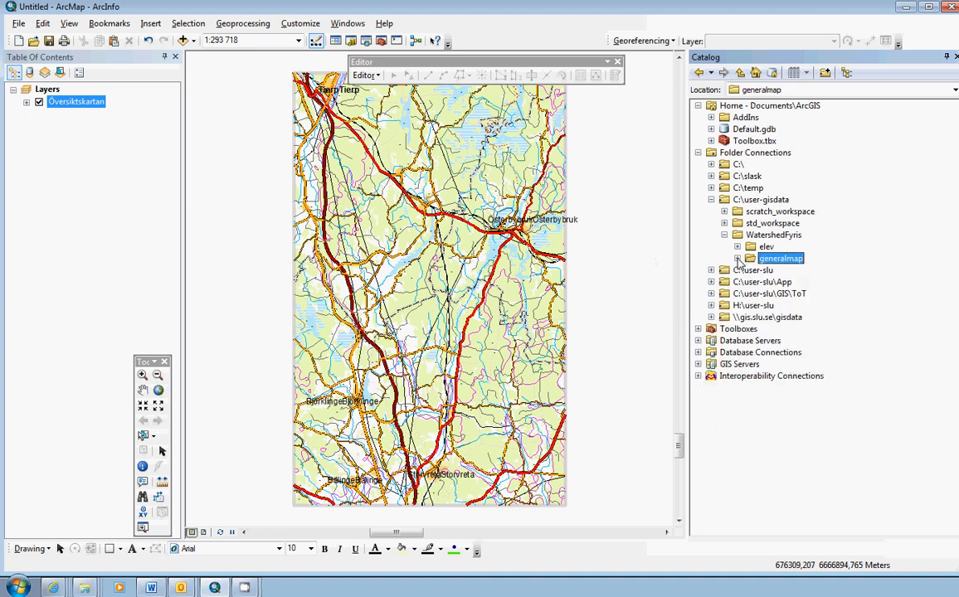
Step: Add the raster hojddata50m_99_epsg3006.tif from the elev folder's ClipResult to the map, and hide the Översiktskartan layer
{"action": "left_click", "coordinate": [738, 246]}
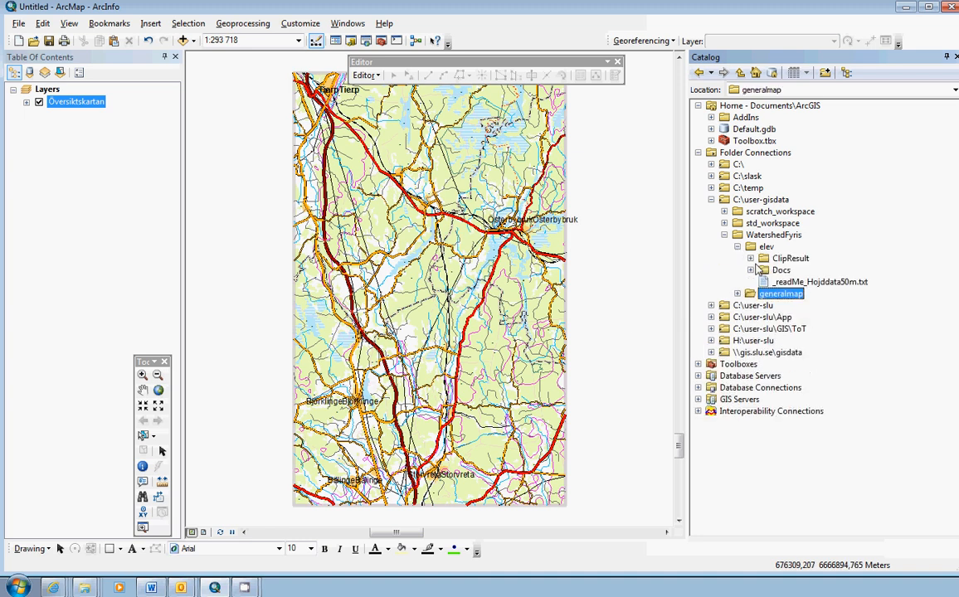
{"action": "left_click", "coordinate": [843, 272]}
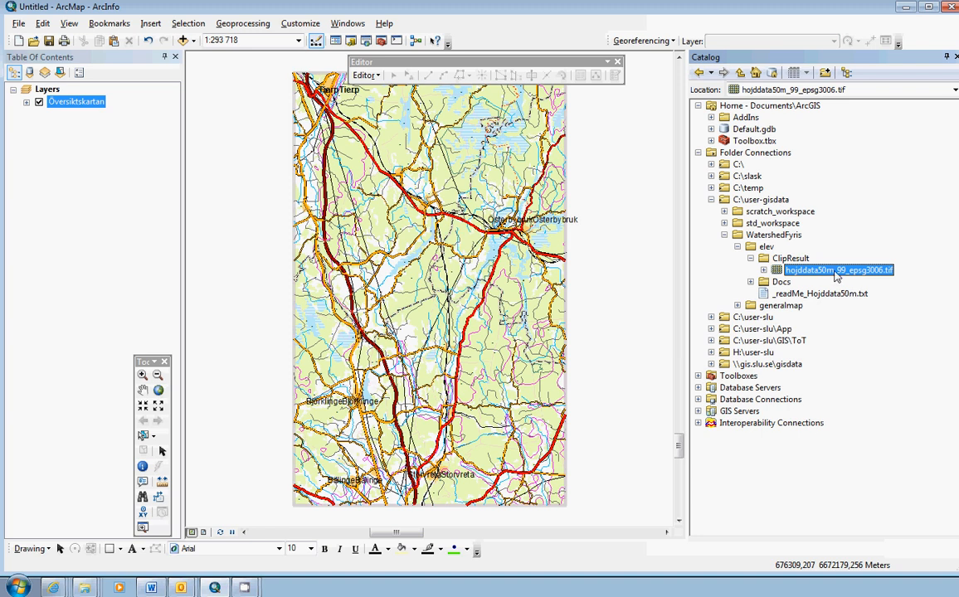
{"action": "left_click_drag", "start_coordinate": [837, 277], "coordinate": [46, 131]}
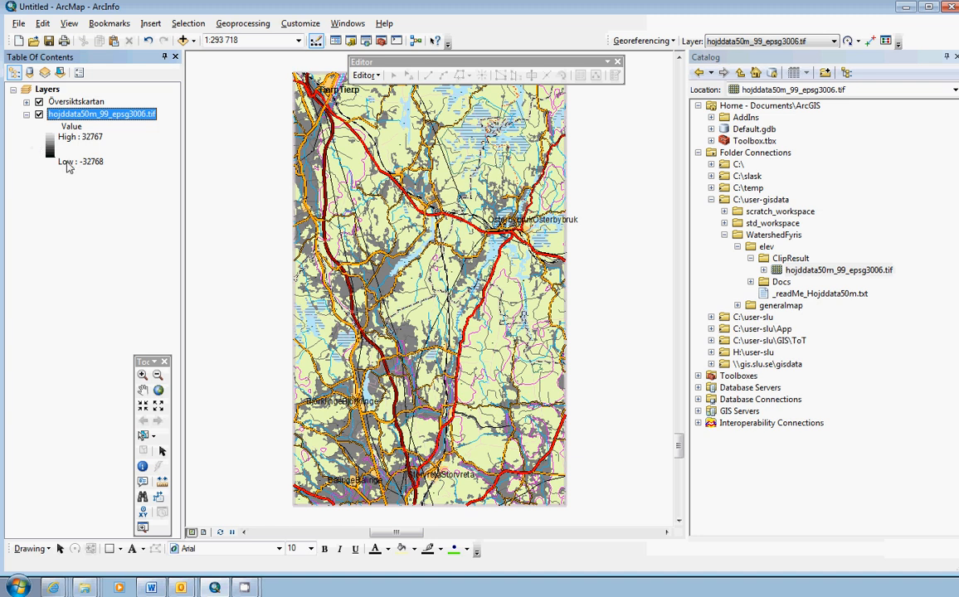
{"action": "left_click", "coordinate": [38, 101]}
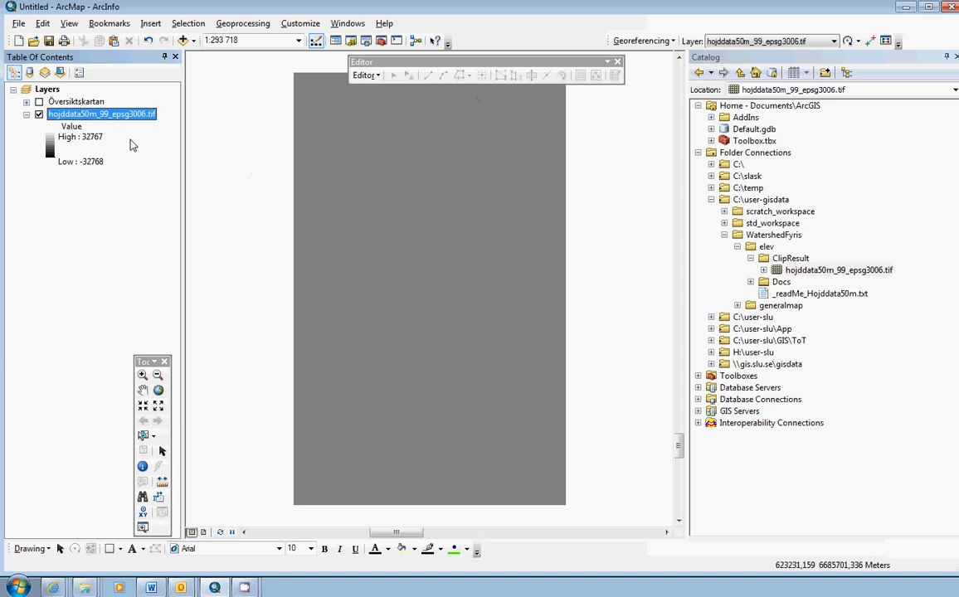
Step: Set the elevation raster's symbology stretch type to Custom, computing its histogram, and check the minimum and maximum in the histogram statistics
{"action": "double_click", "coordinate": [92, 115]}
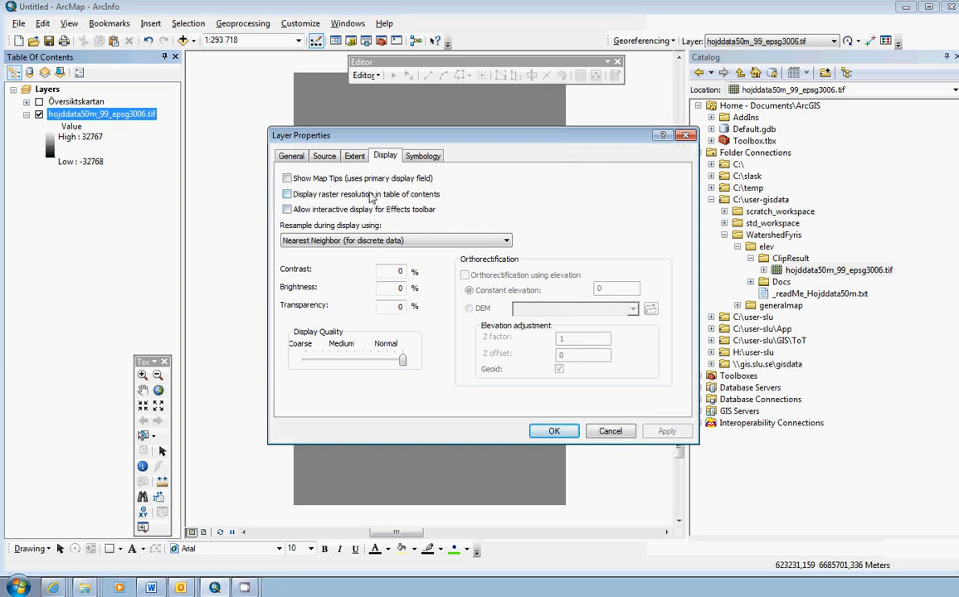
{"action": "left_click", "coordinate": [419, 155]}
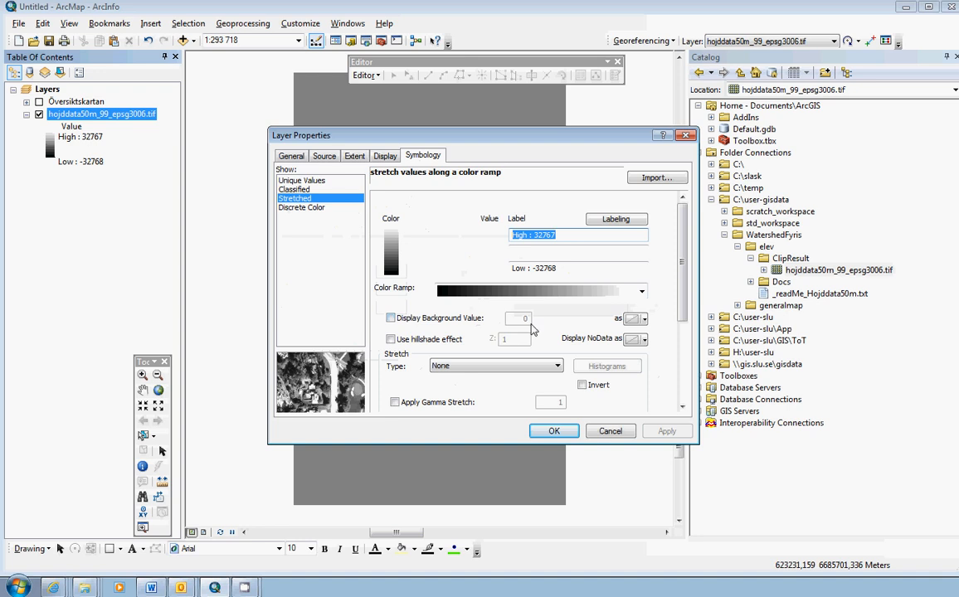
{"action": "left_click_drag", "start_coordinate": [683, 282], "coordinate": [688, 312]}
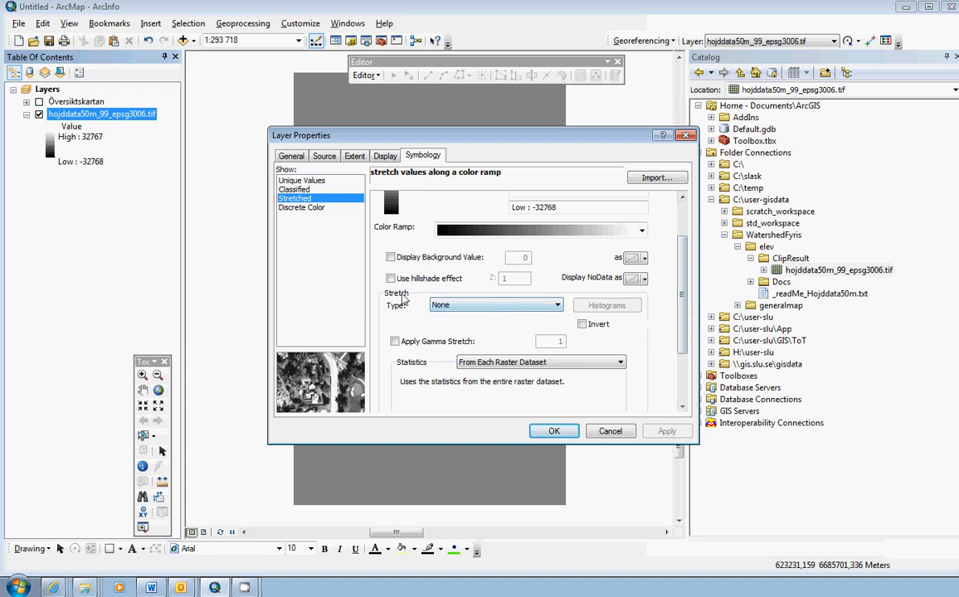
{"action": "left_click", "coordinate": [458, 309]}
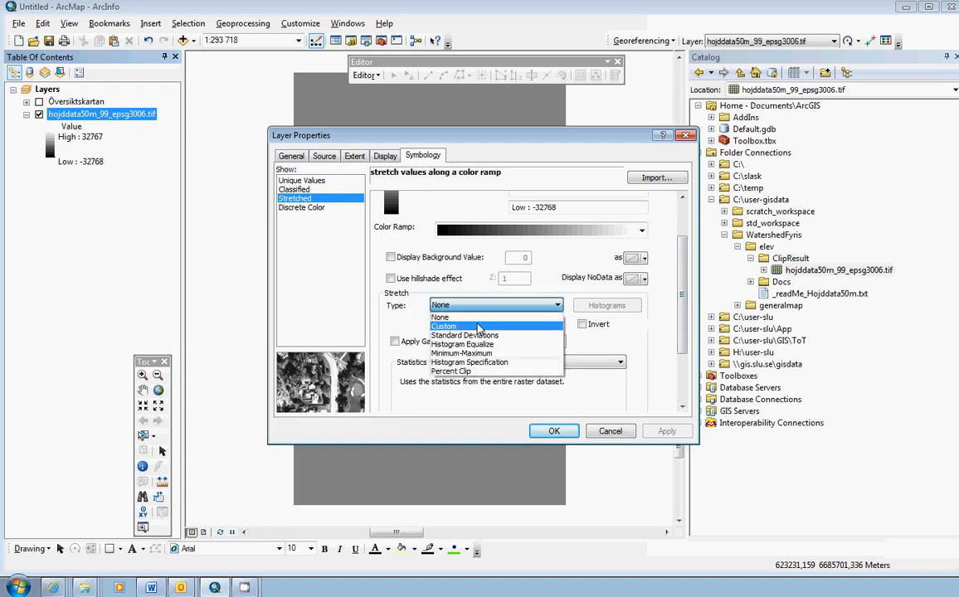
{"action": "left_click", "coordinate": [469, 326]}
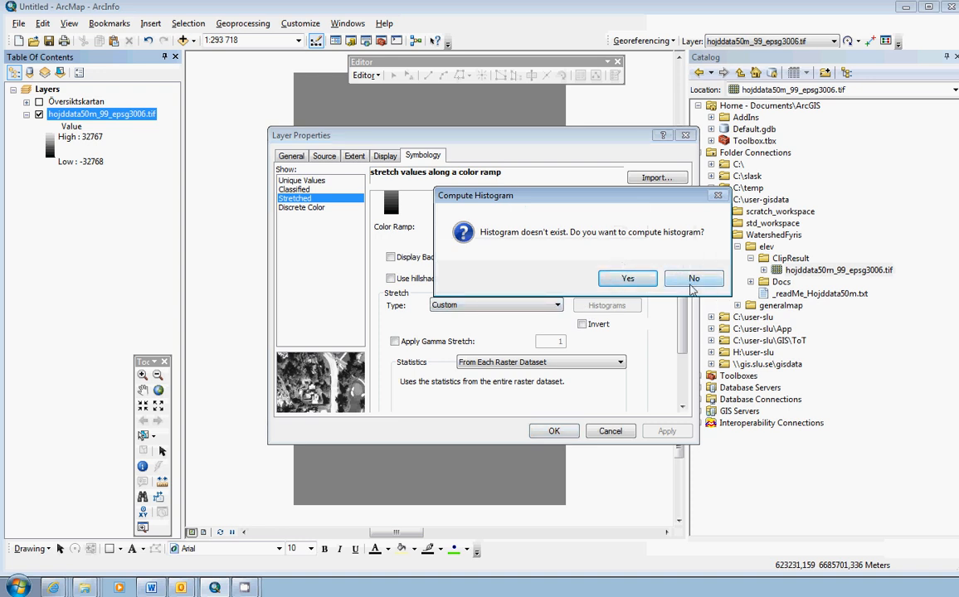
{"action": "left_click", "coordinate": [628, 279]}
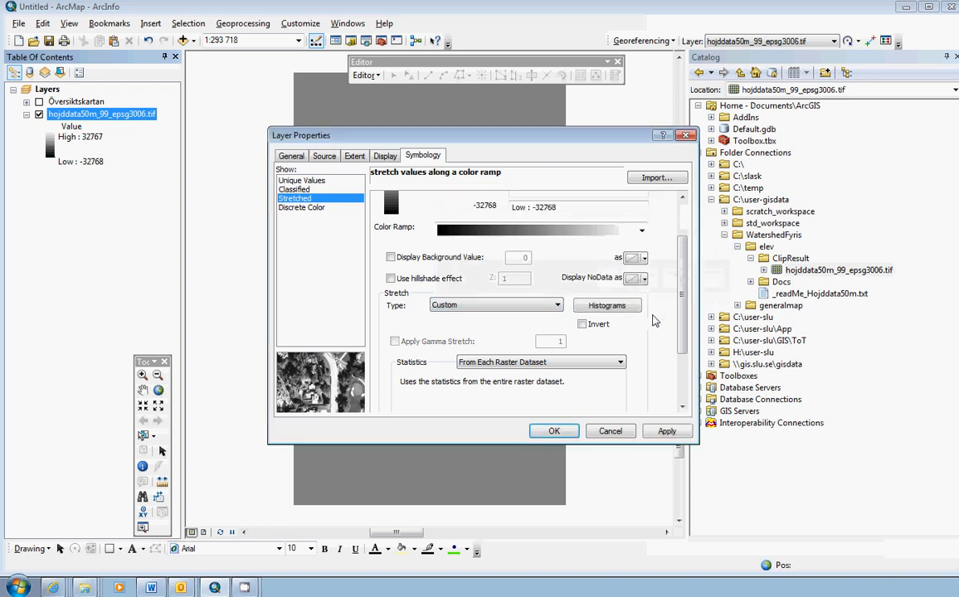
{"action": "left_click", "coordinate": [622, 307]}
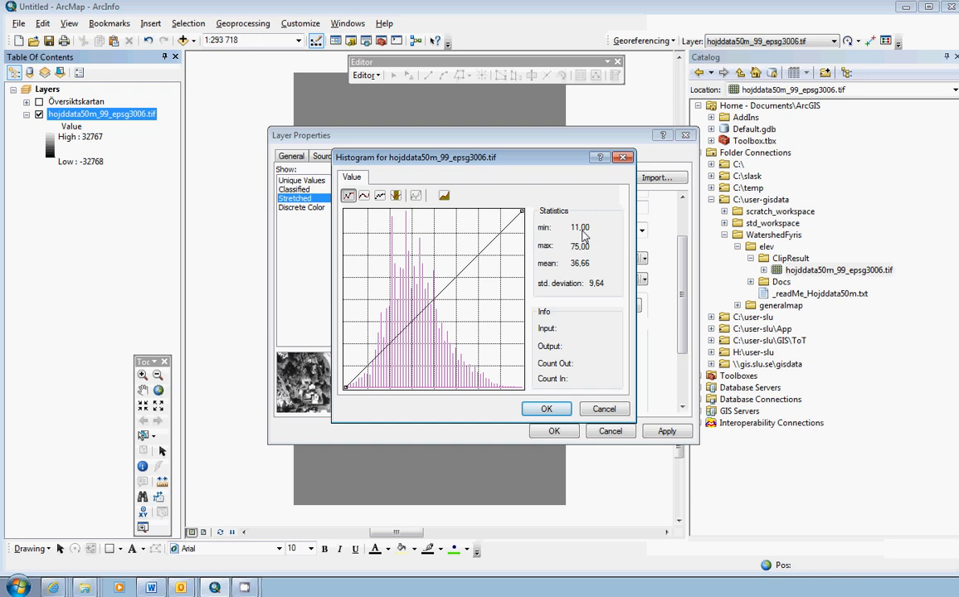
{"action": "left_click", "coordinate": [550, 409]}
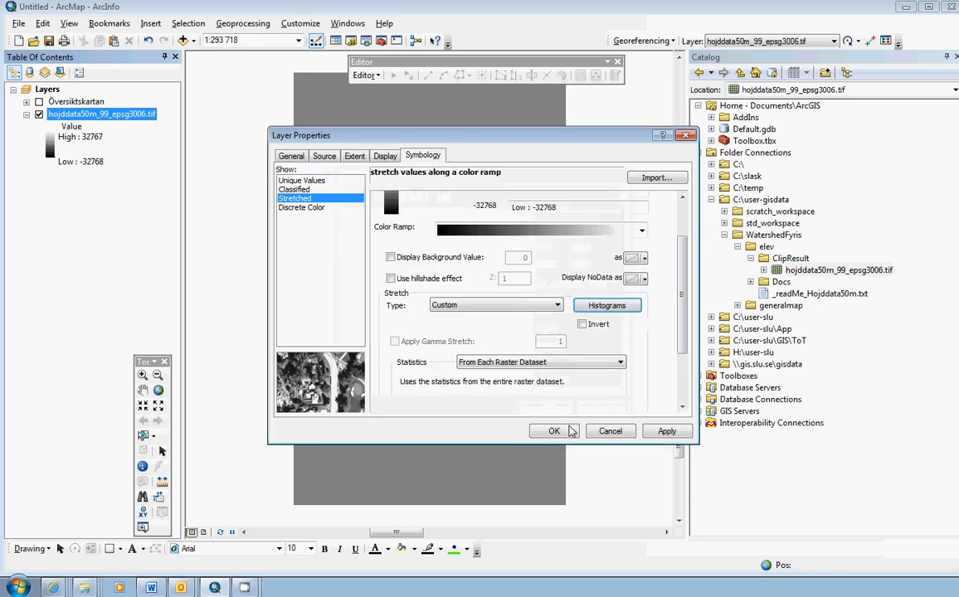
Step: Base the elevation raster's stretch on custom statistics with a minimum of 11 and a maximum of 75, and apply the symbology
{"action": "scroll", "coordinate": [680, 305], "scroll_direction": "down", "scroll_amount": 2}
{"action": "scroll", "coordinate": [681, 305], "scroll_direction": "down", "scroll_amount": 1}
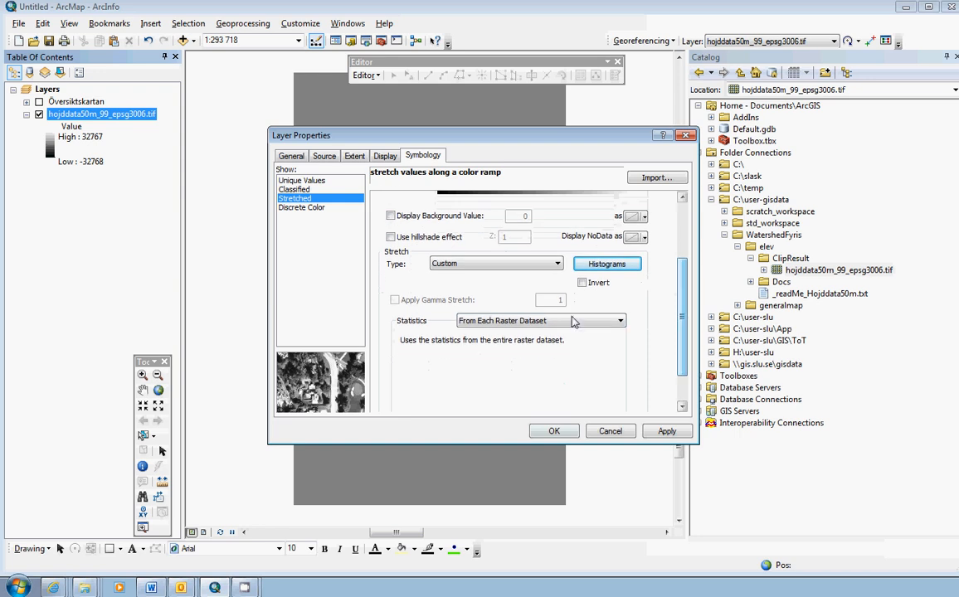
{"action": "left_click", "coordinate": [475, 322]}
{"action": "left_click", "coordinate": [489, 349]}
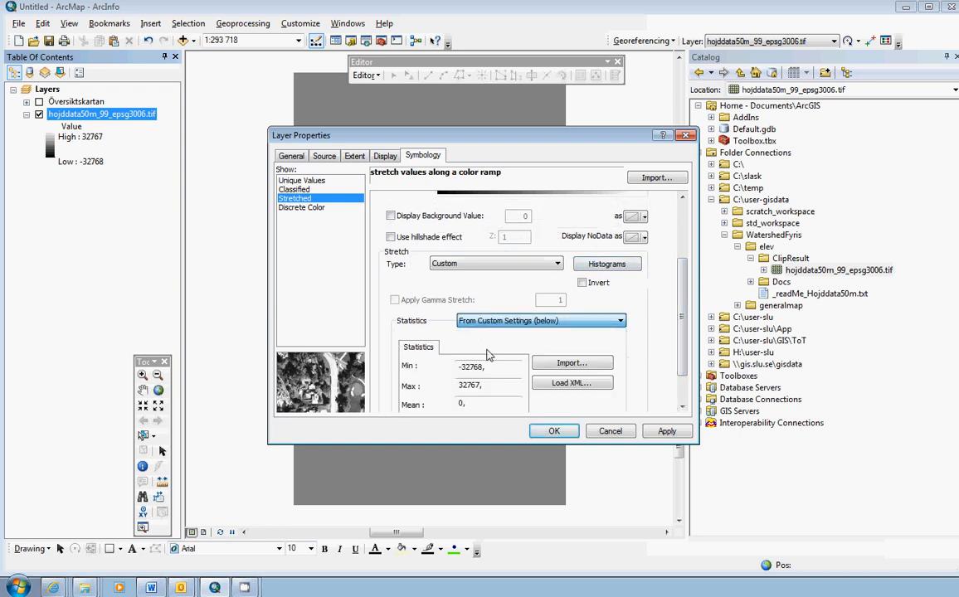
{"action": "left_click", "coordinate": [493, 367]}
{"action": "left_click_drag", "start_coordinate": [492, 367], "coordinate": [427, 361]}
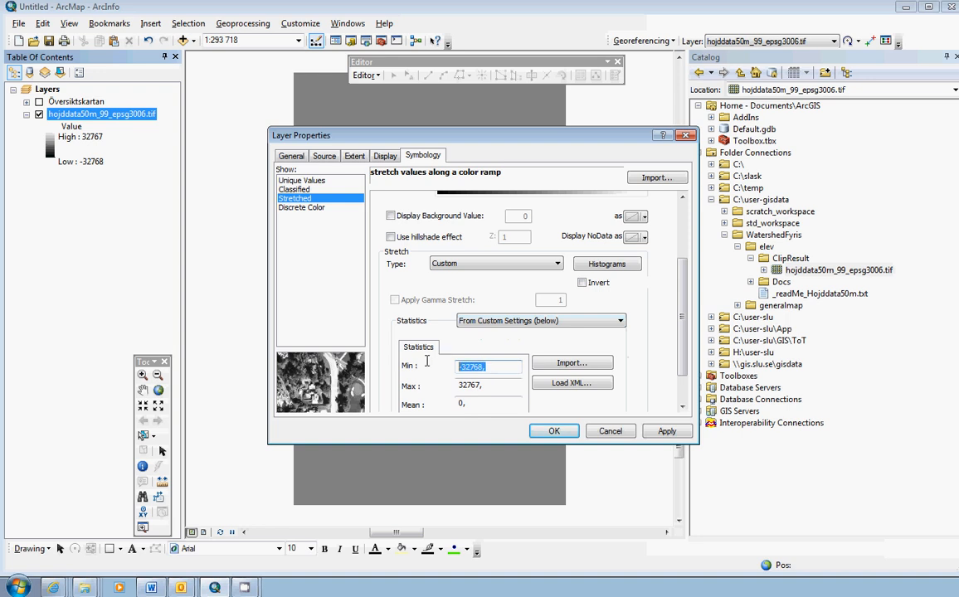
{"action": "type", "text": "11"}
{"action": "key", "text": "Tab"}
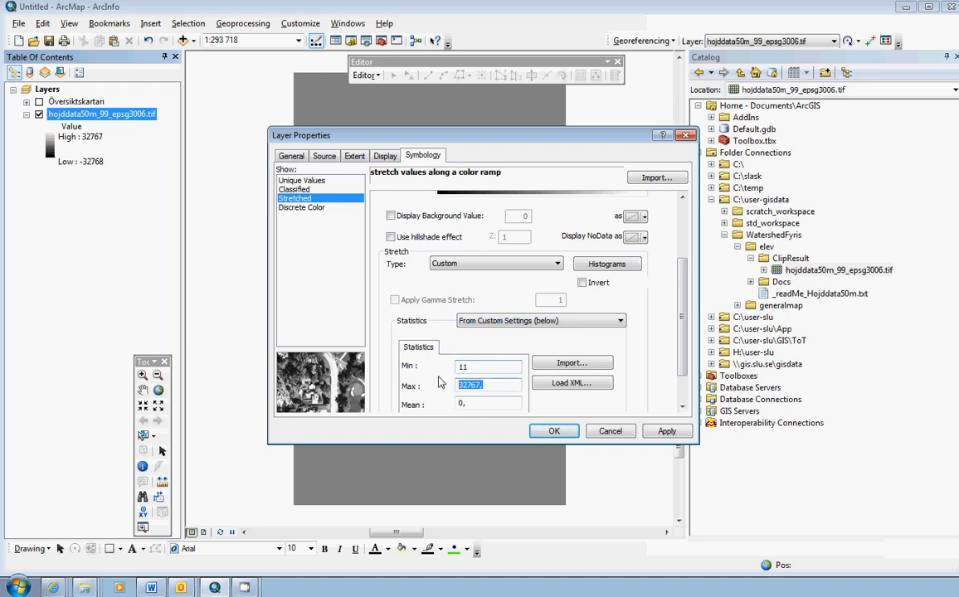
{"action": "type", "text": "75"}
{"action": "scroll", "coordinate": [695, 380], "scroll_direction": "down", "scroll_amount": 1}
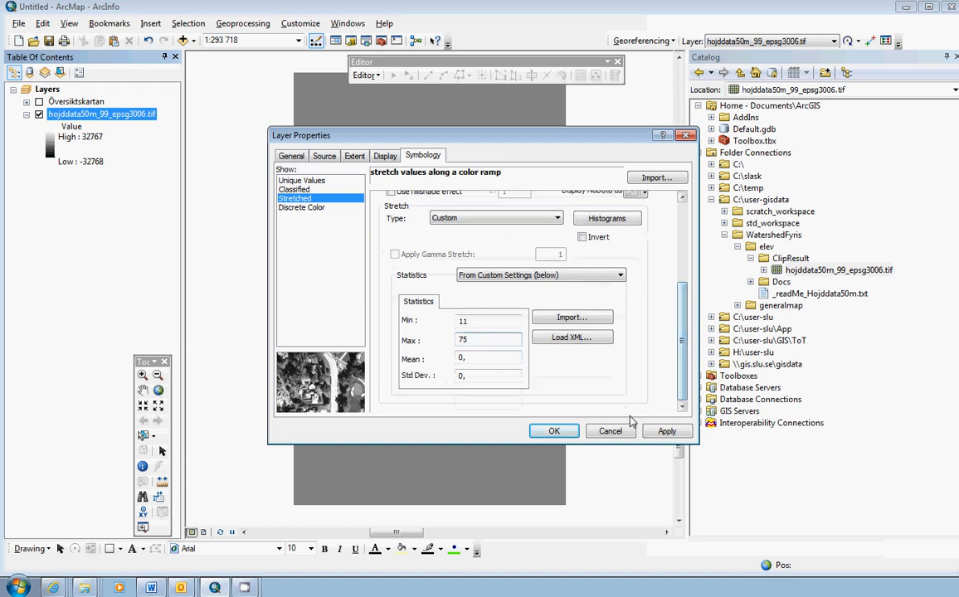
{"action": "left_click", "coordinate": [553, 432]}
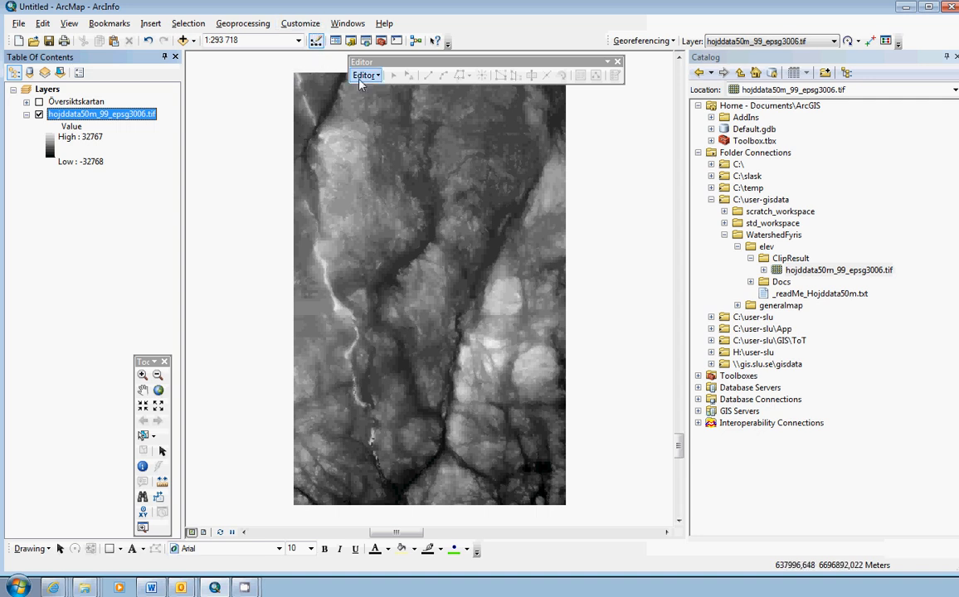
Step: Check in the list of extensions that Spatial Analyst is enabled
{"action": "left_click", "coordinate": [303, 26]}
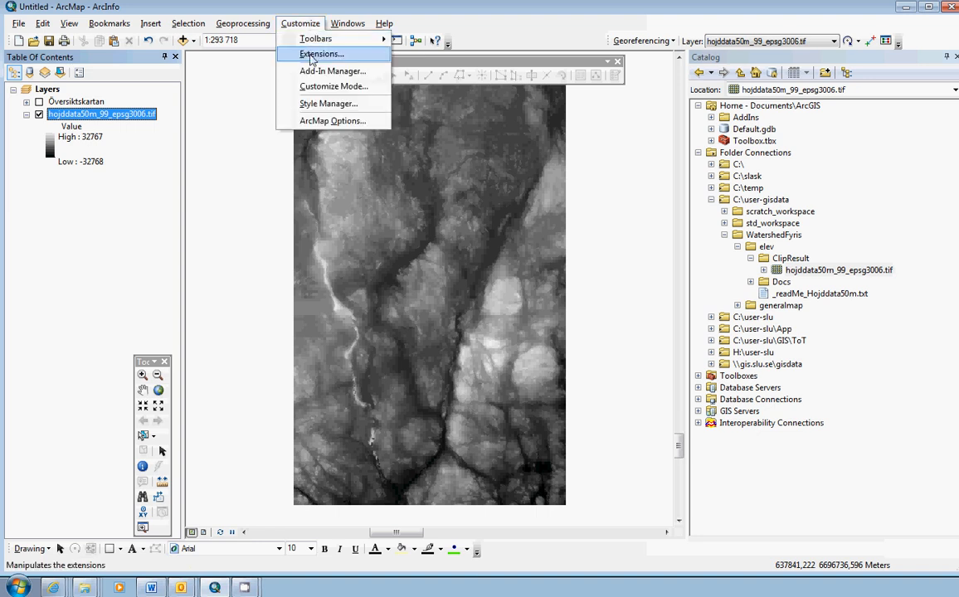
{"action": "left_click", "coordinate": [321, 53]}
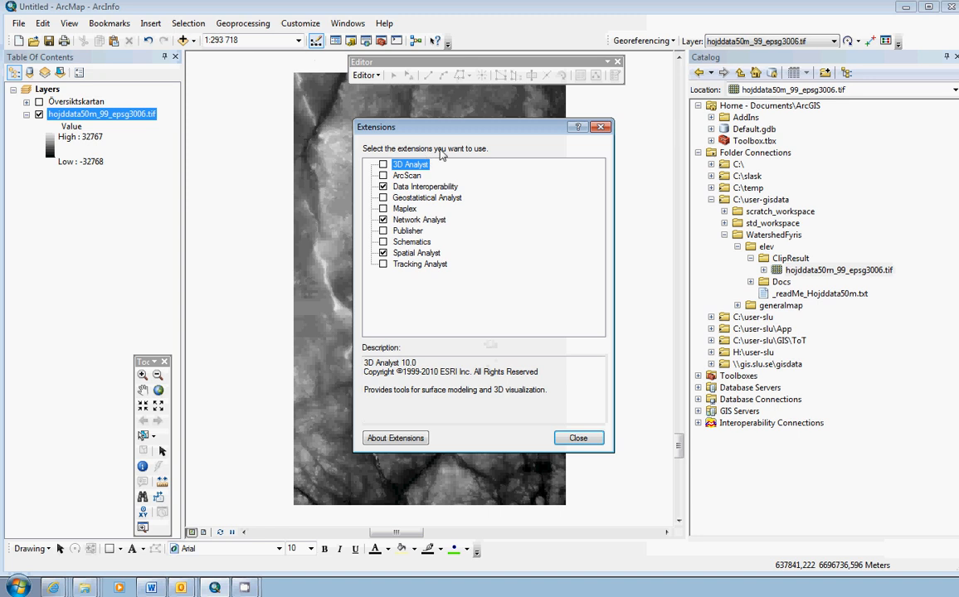
{"action": "left_click_drag", "start_coordinate": [457, 133], "coordinate": [429, 113]}
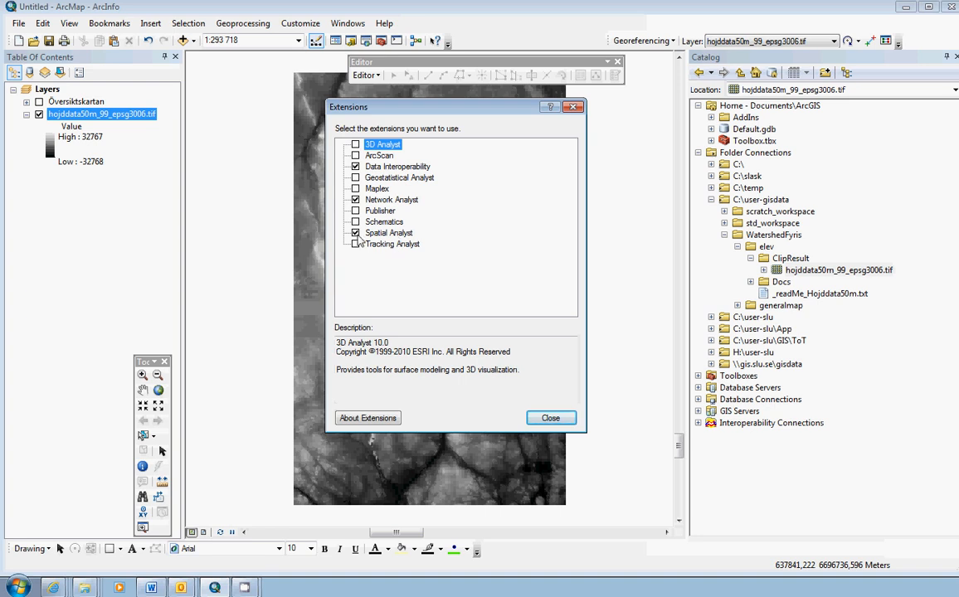
{"action": "left_click", "coordinate": [403, 236]}
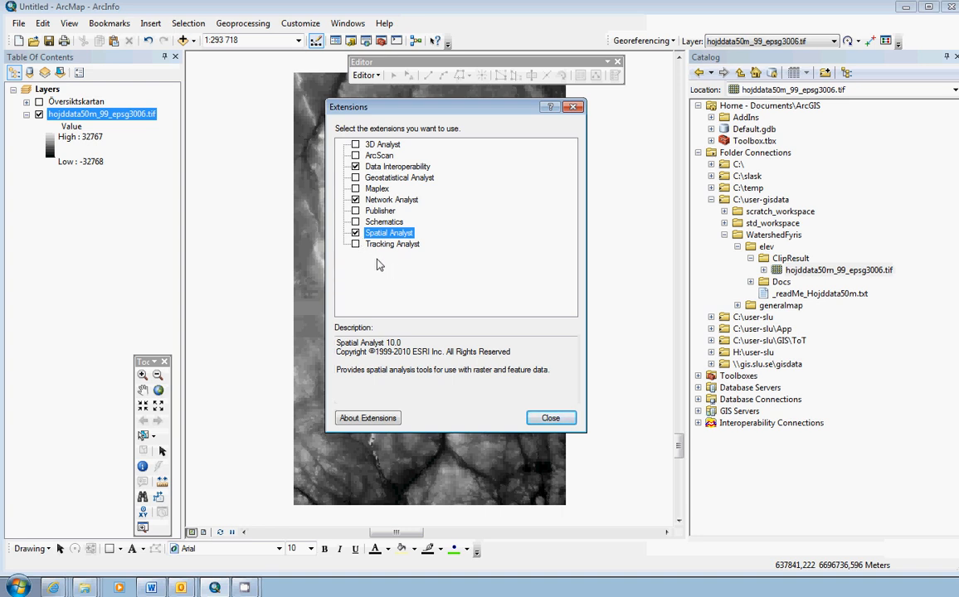
{"action": "left_click", "coordinate": [550, 420]}
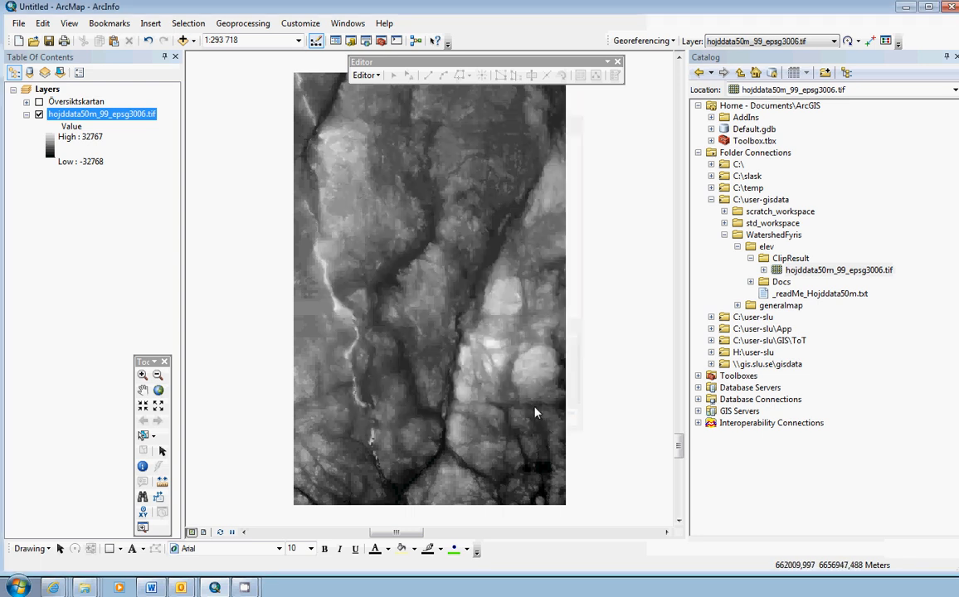
Step: Make sure the geoprocessing options allow overwriting the outputs of geoprocessing operations
{"action": "left_click", "coordinate": [241, 28]}
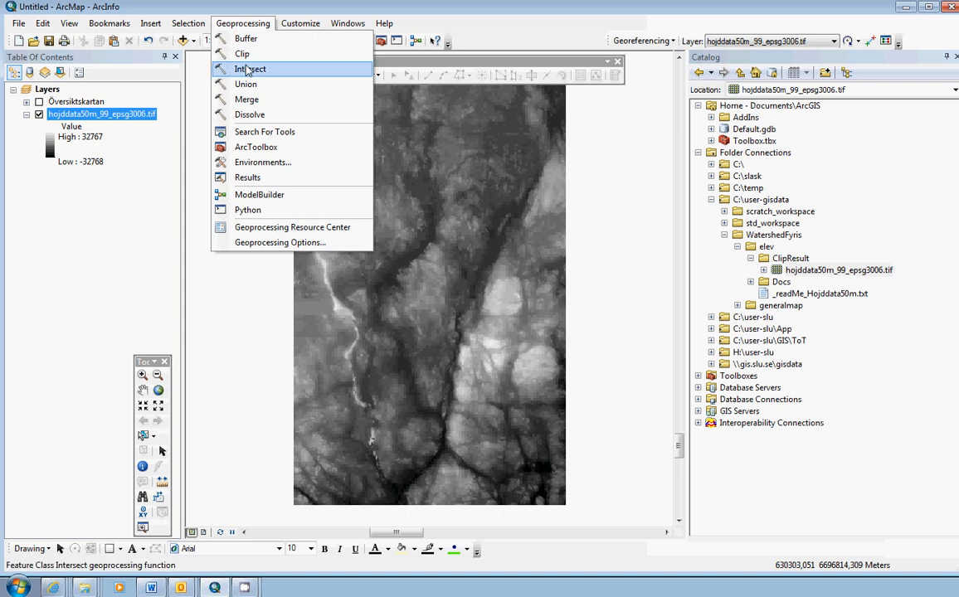
{"action": "left_click", "coordinate": [277, 246]}
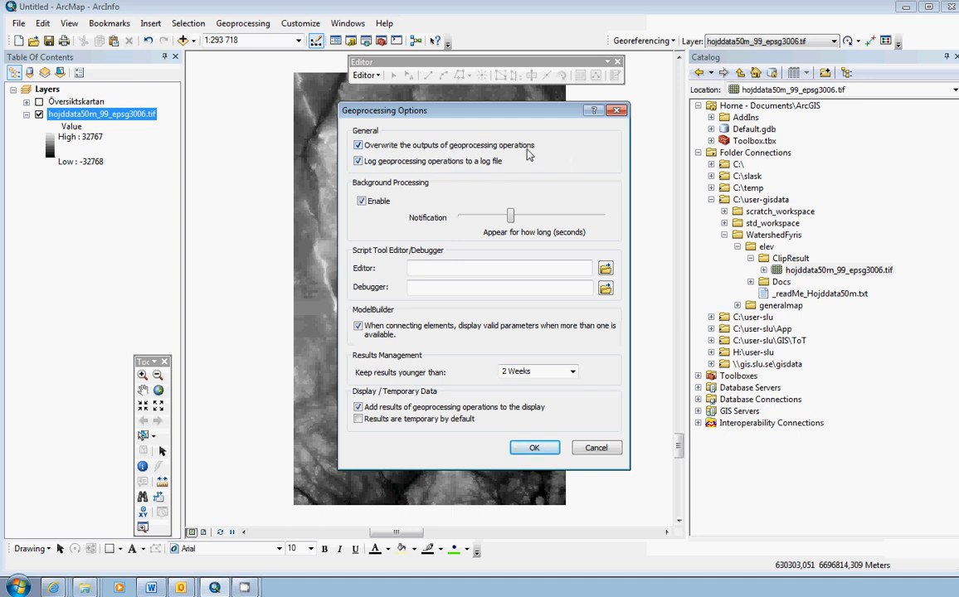
{"action": "left_click", "coordinate": [357, 145]}
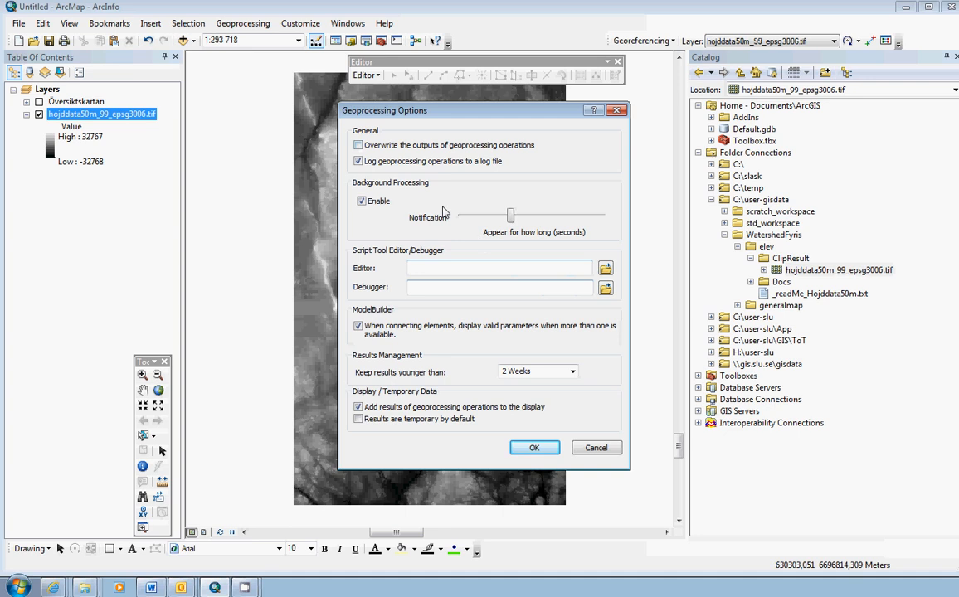
{"action": "left_click", "coordinate": [357, 146]}
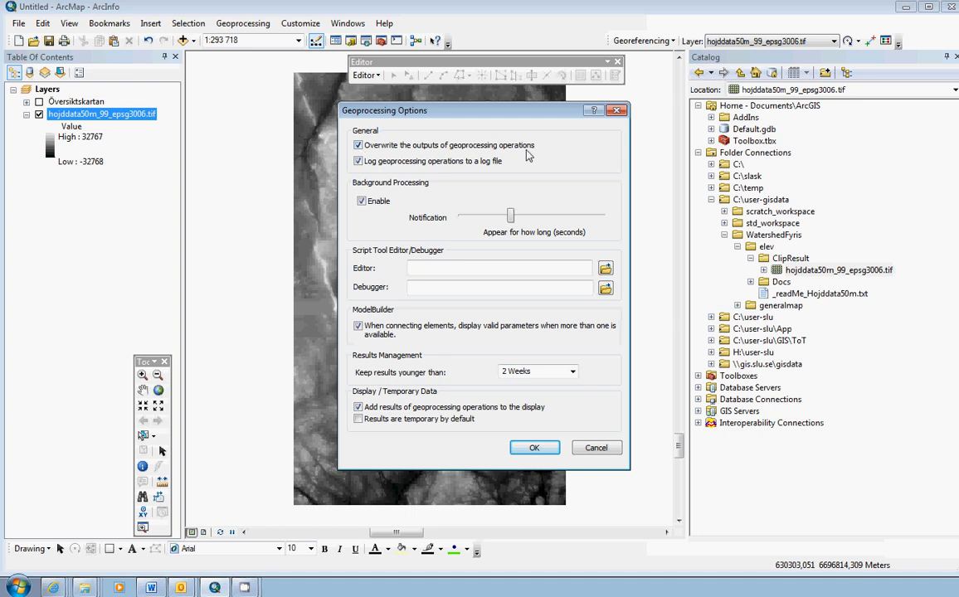
{"action": "left_click_drag", "start_coordinate": [562, 112], "coordinate": [512, 106]}
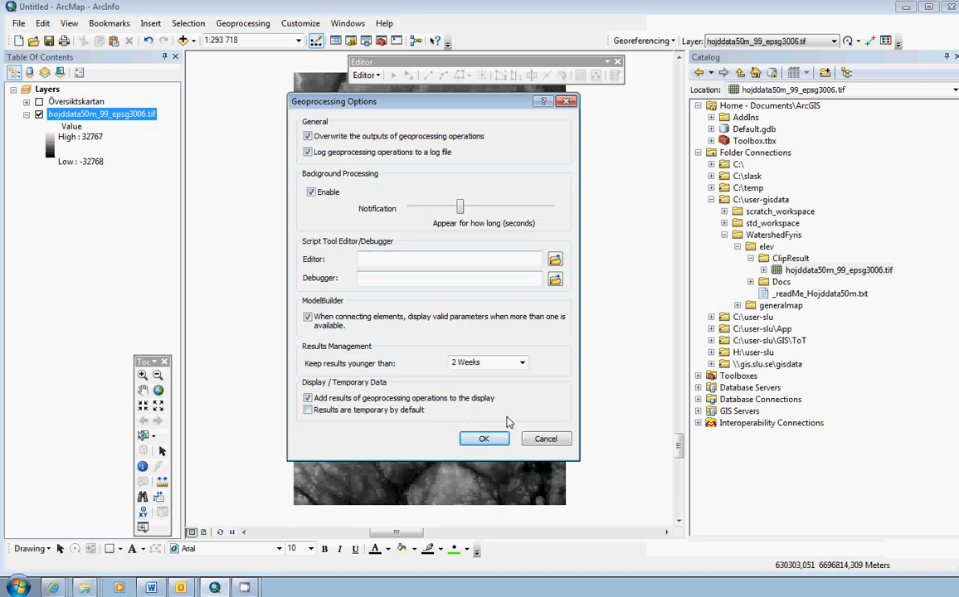
{"action": "left_click", "coordinate": [486, 440]}
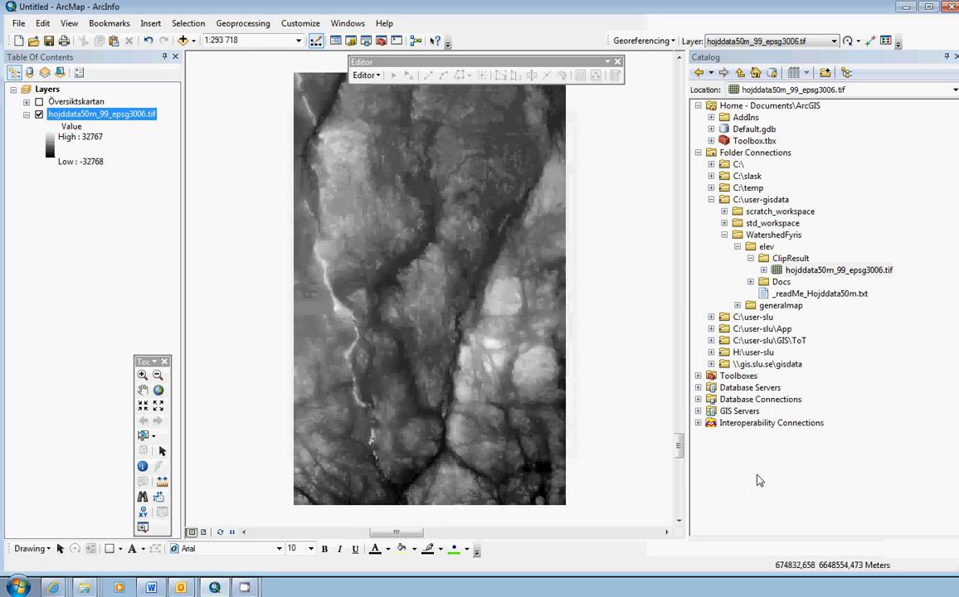
Step: Expand Toolboxes and System Toolboxes in the Catalog to bring the Spatial Analyst tools into reach
{"action": "left_click", "coordinate": [700, 376]}
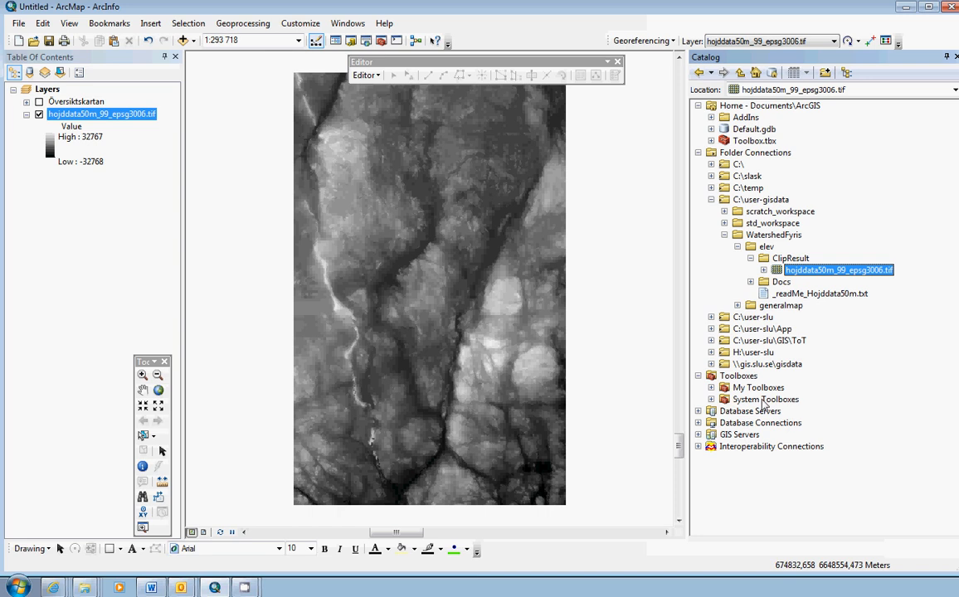
{"action": "left_click", "coordinate": [711, 400]}
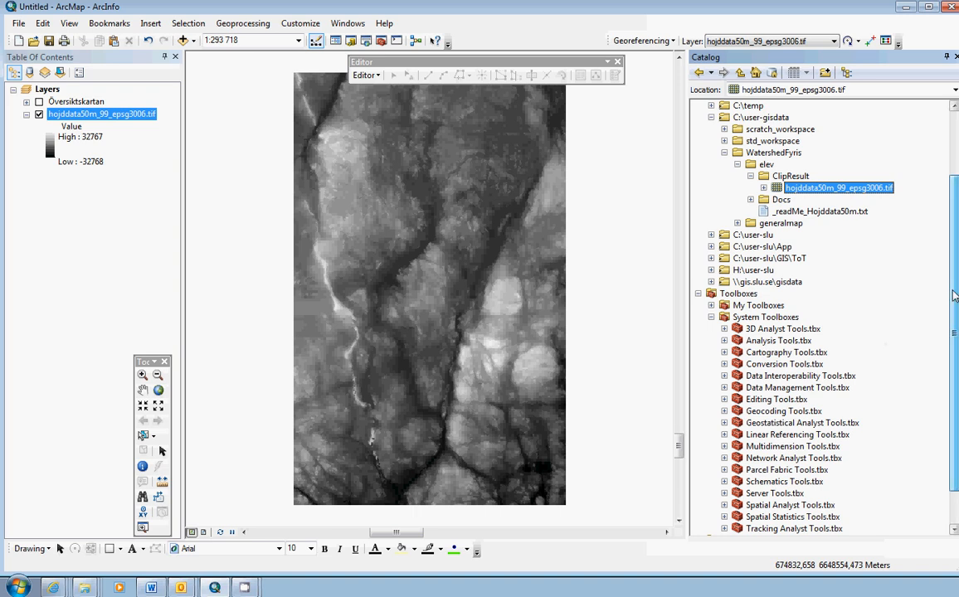
{"action": "left_click_drag", "start_coordinate": [954, 296], "coordinate": [954, 326]}
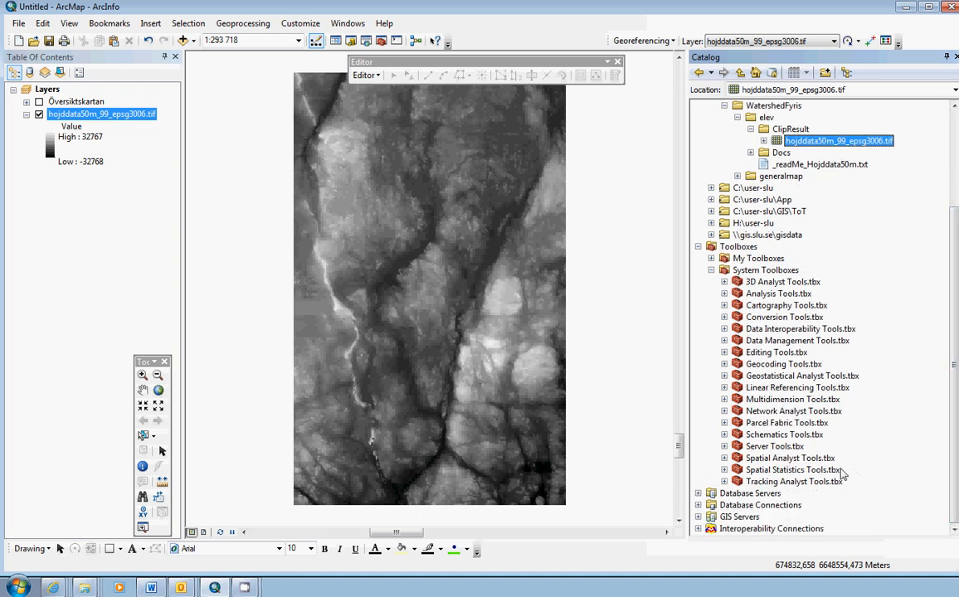
Step: Open the Fill tool from the Spatial Analyst Hydrology toolset and use hojddata50m_99_epsg3006.tif as the input surface raster
{"action": "left_click", "coordinate": [725, 459]}
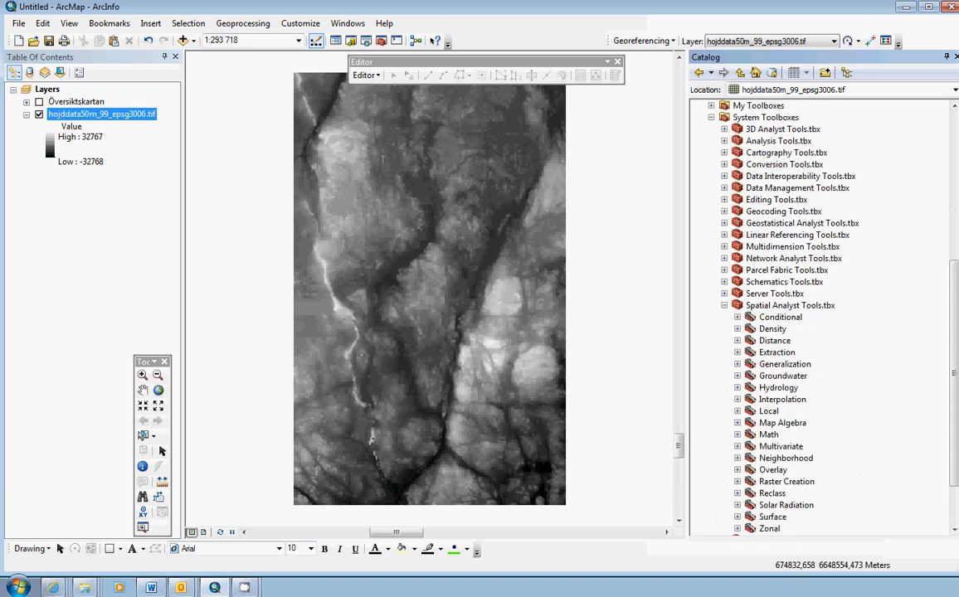
{"action": "scroll", "coordinate": [954, 373], "scroll_direction": "down", "scroll_amount": 2}
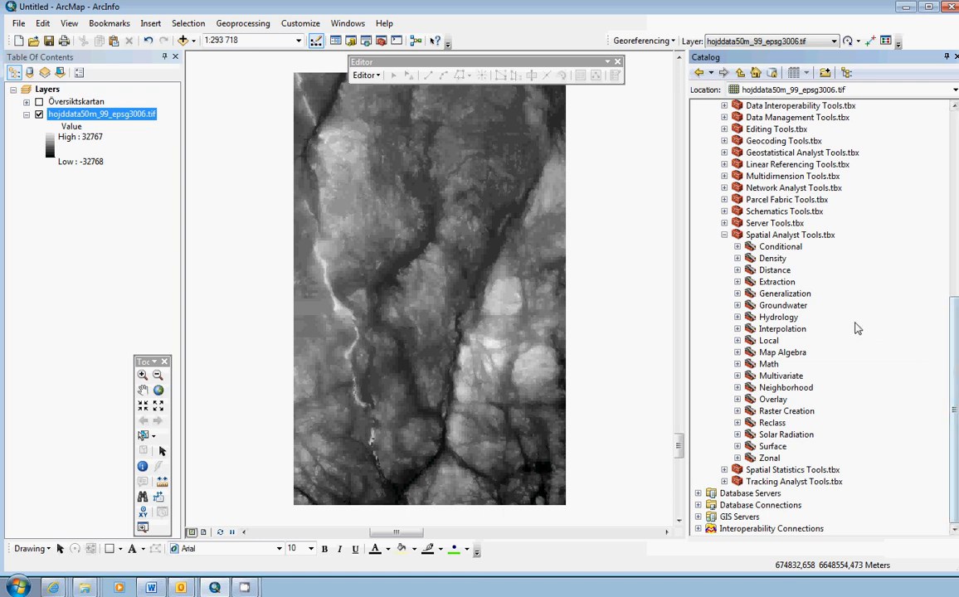
{"action": "left_click", "coordinate": [738, 318]}
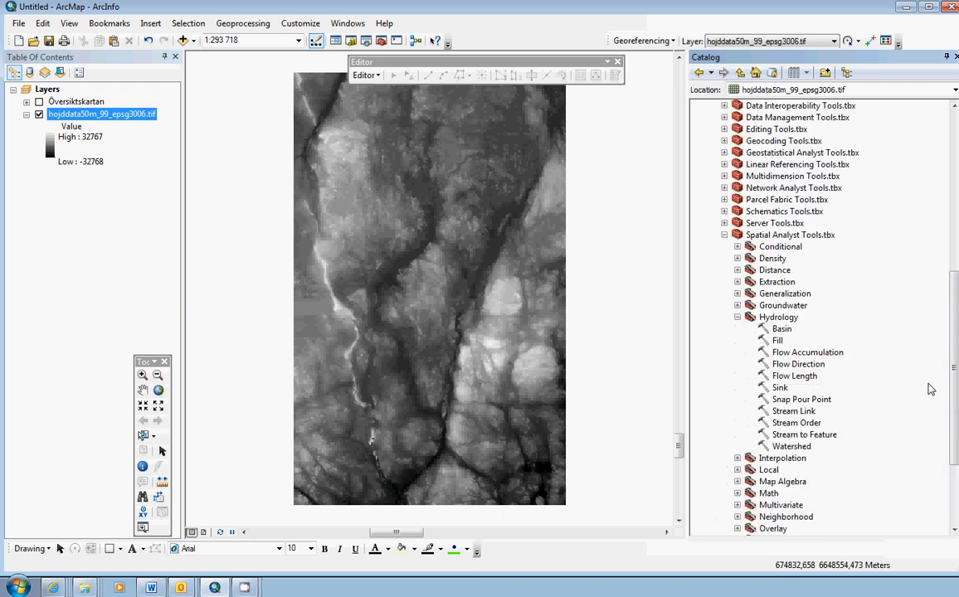
{"action": "scroll", "coordinate": [921, 373], "scroll_direction": "down", "scroll_amount": 3}
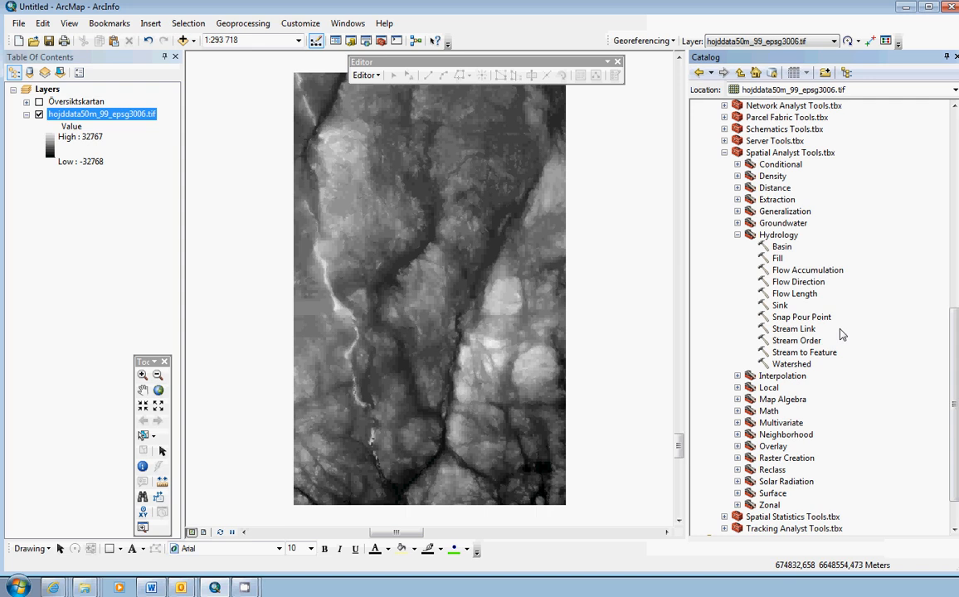
{"action": "left_click", "coordinate": [778, 259]}
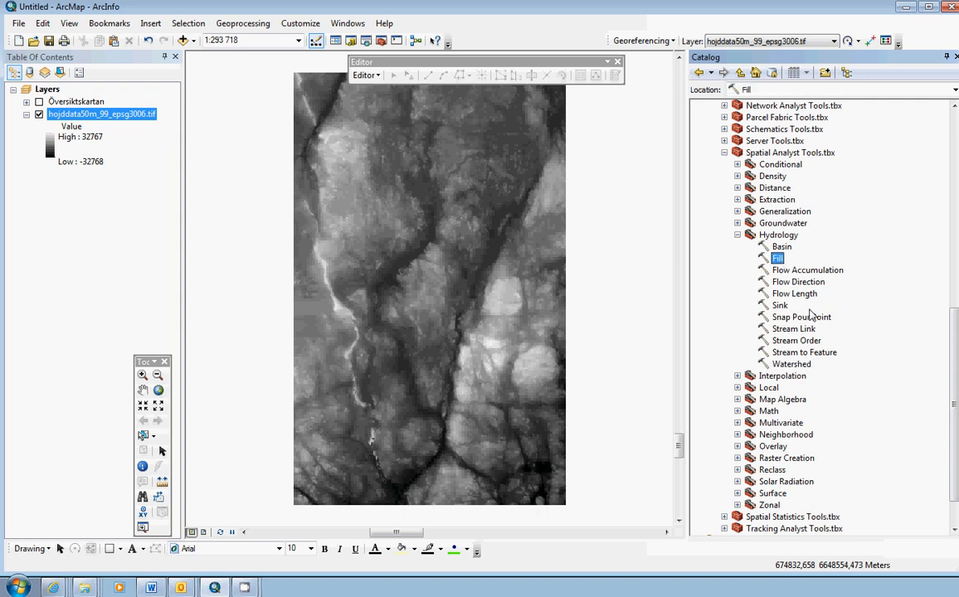
{"action": "double_click", "coordinate": [778, 259]}
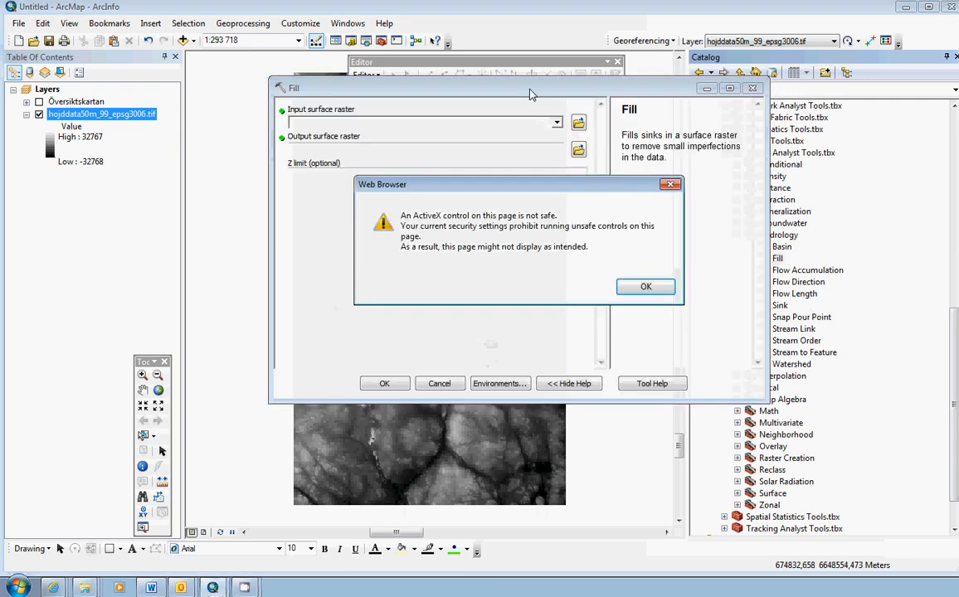
{"action": "left_click", "coordinate": [646, 287]}
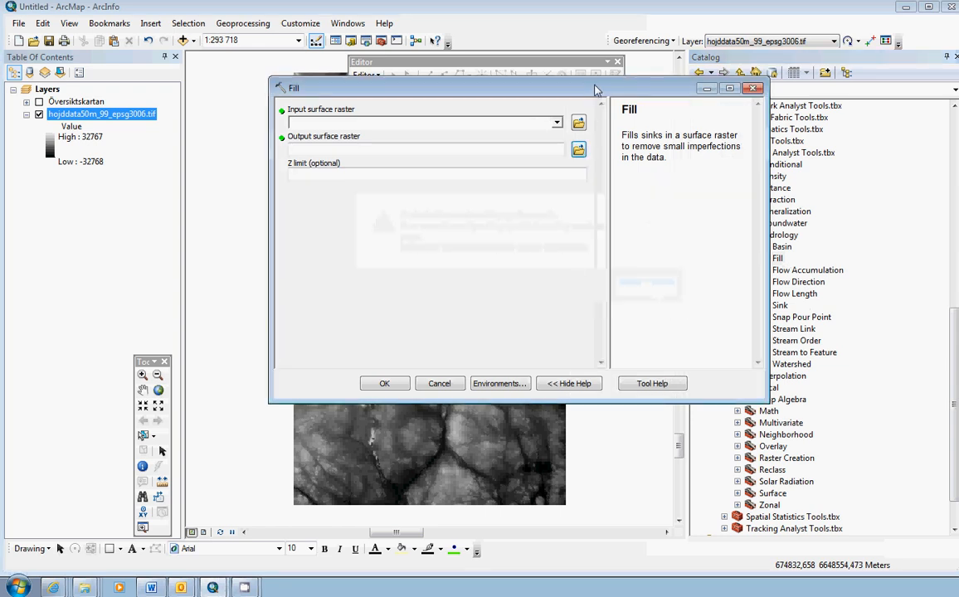
{"action": "left_click_drag", "start_coordinate": [594, 89], "coordinate": [530, 89]}
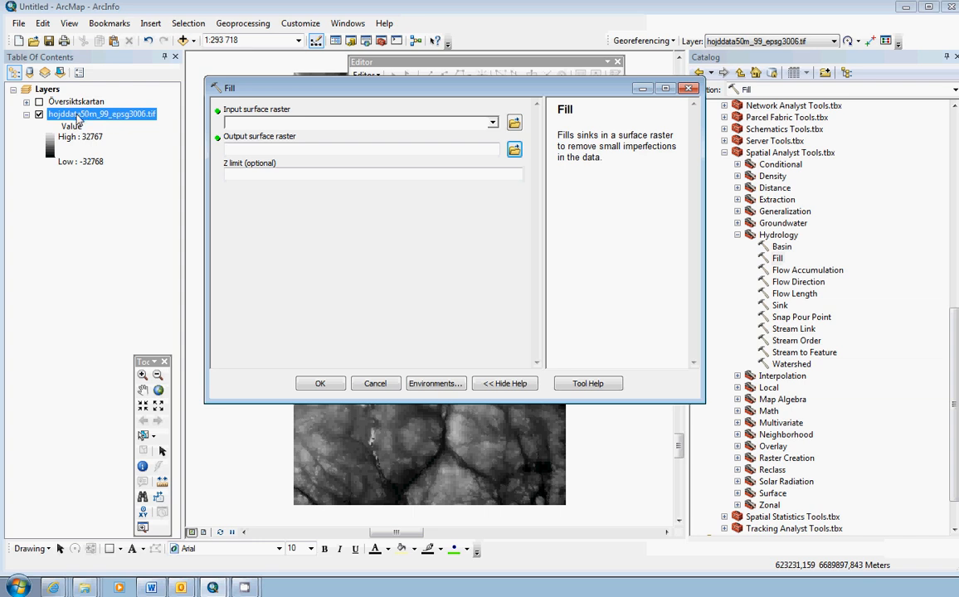
{"action": "left_click_drag", "start_coordinate": [66, 110], "coordinate": [290, 132]}
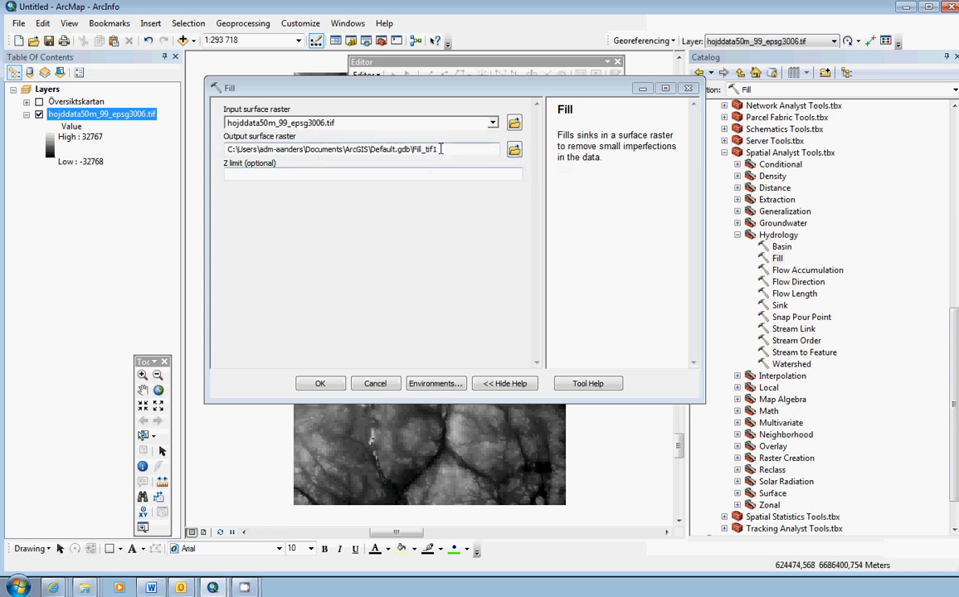
Step: Set Fill's output surface raster to evel_fill in the WatershedFyris folder and run the tool
{"action": "left_click", "coordinate": [514, 151]}
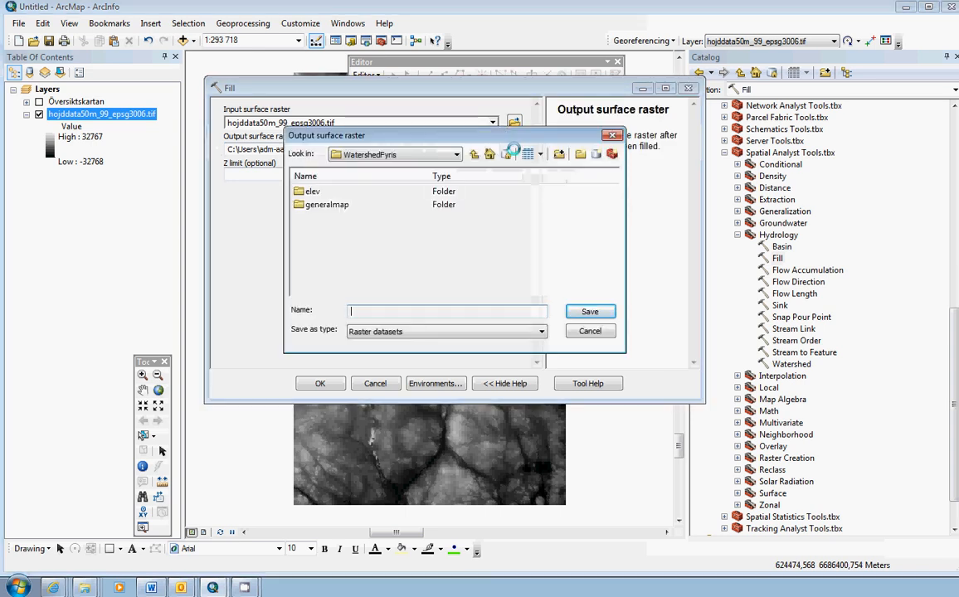
{"action": "left_click", "coordinate": [458, 155]}
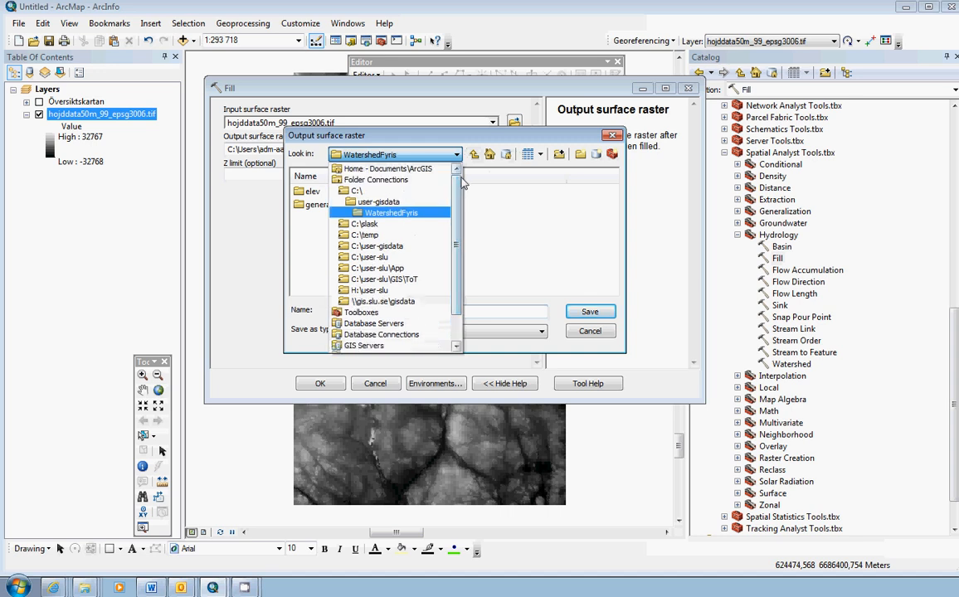
{"action": "left_click", "coordinate": [395, 214]}
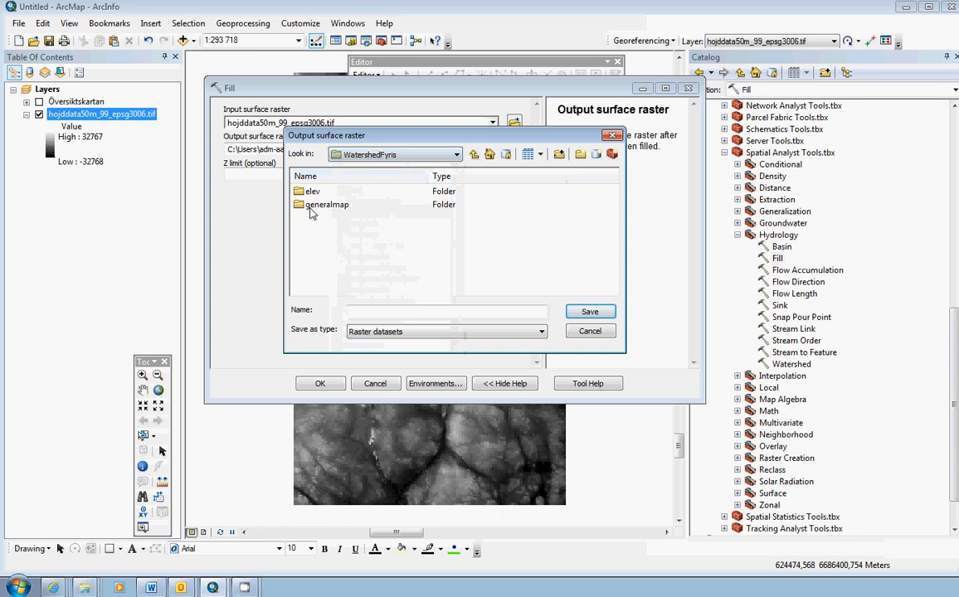
{"action": "left_click", "coordinate": [437, 313]}
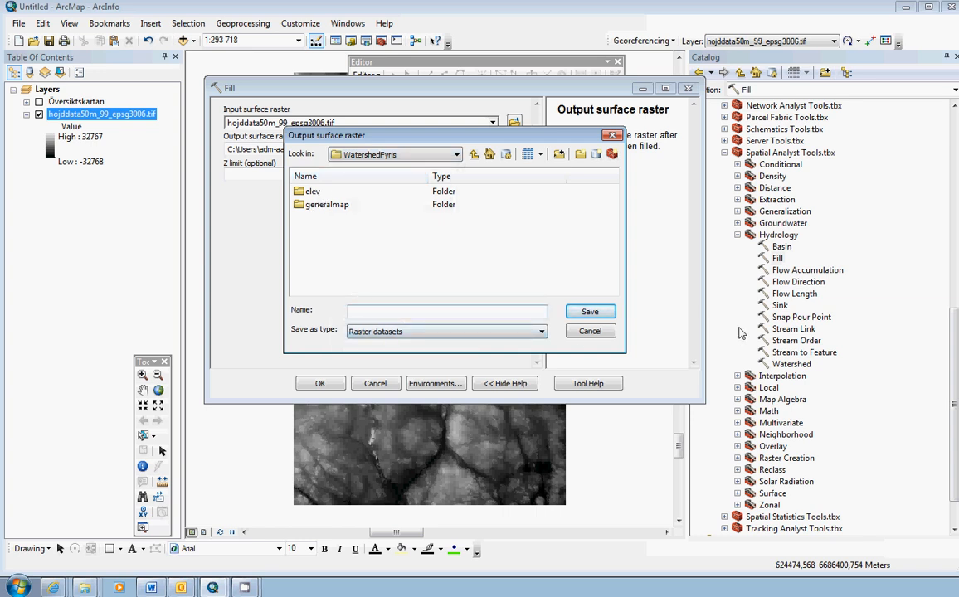
{"action": "type", "text": "evel_fill"}
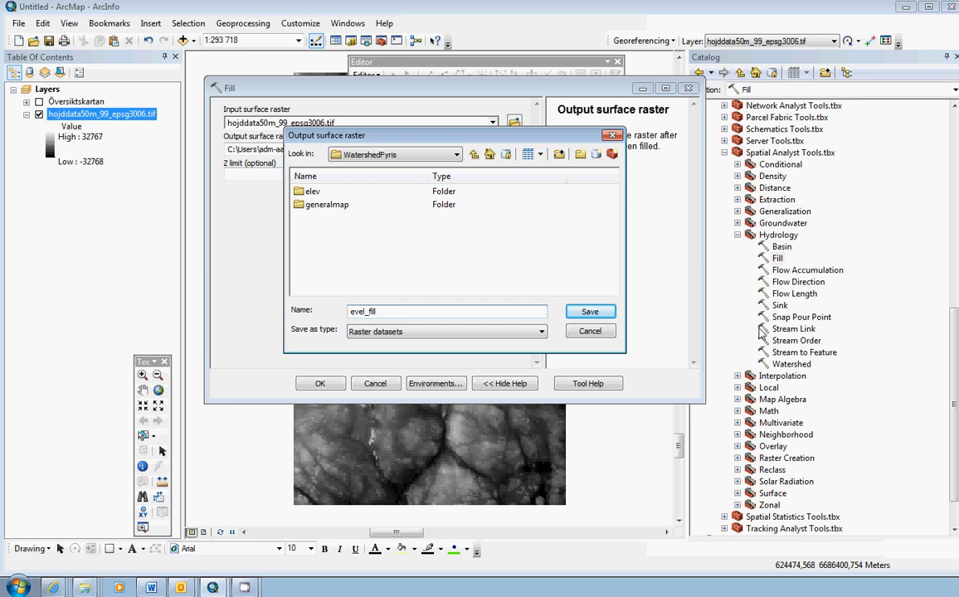
{"action": "left_click", "coordinate": [588, 313]}
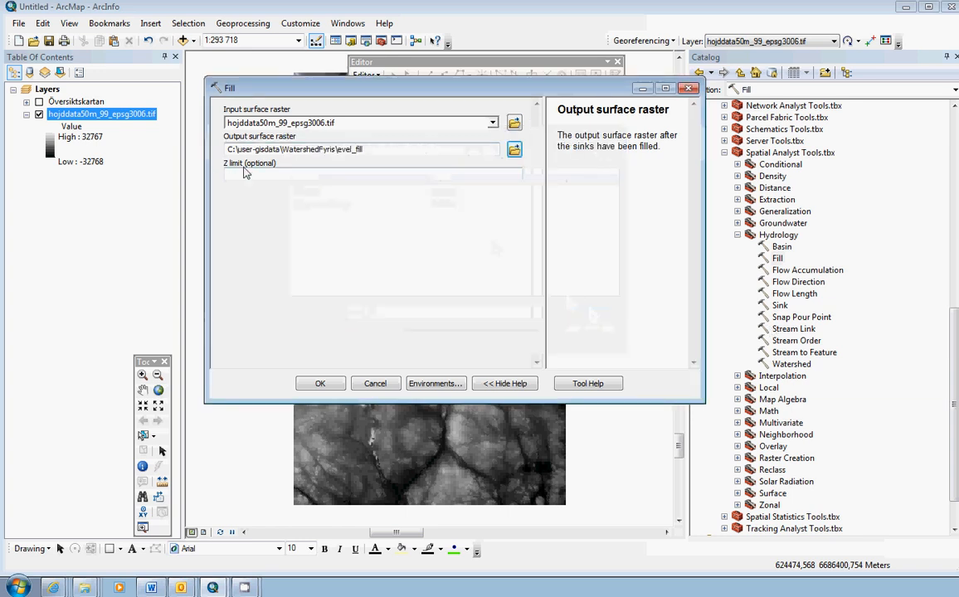
{"action": "left_click", "coordinate": [321, 384]}
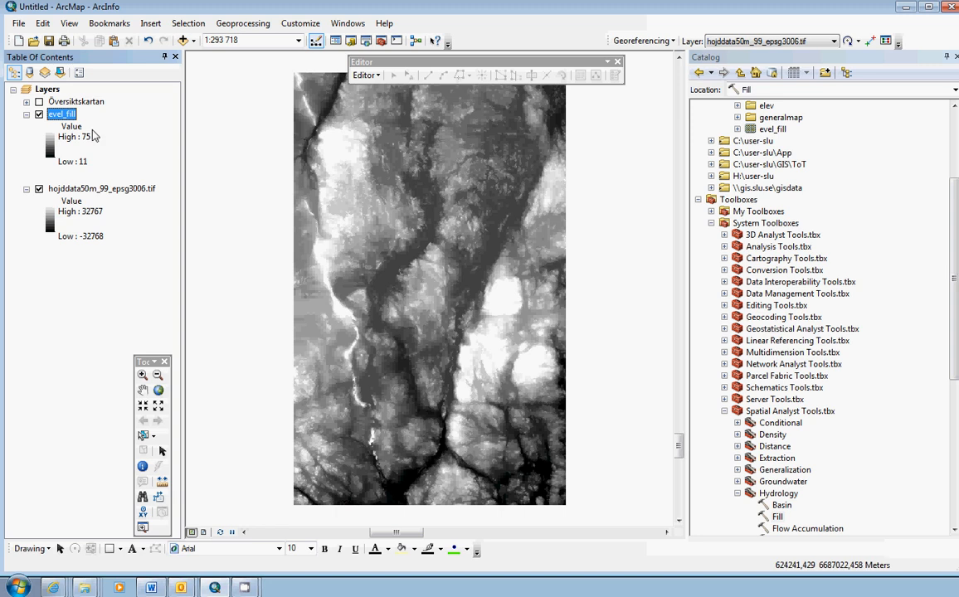
Step: Open the Flow Direction tool from the Hydrology toolset and use evel_fill as the input surface raster
{"action": "scroll", "coordinate": [840, 485], "scroll_direction": "down", "scroll_amount": 4}
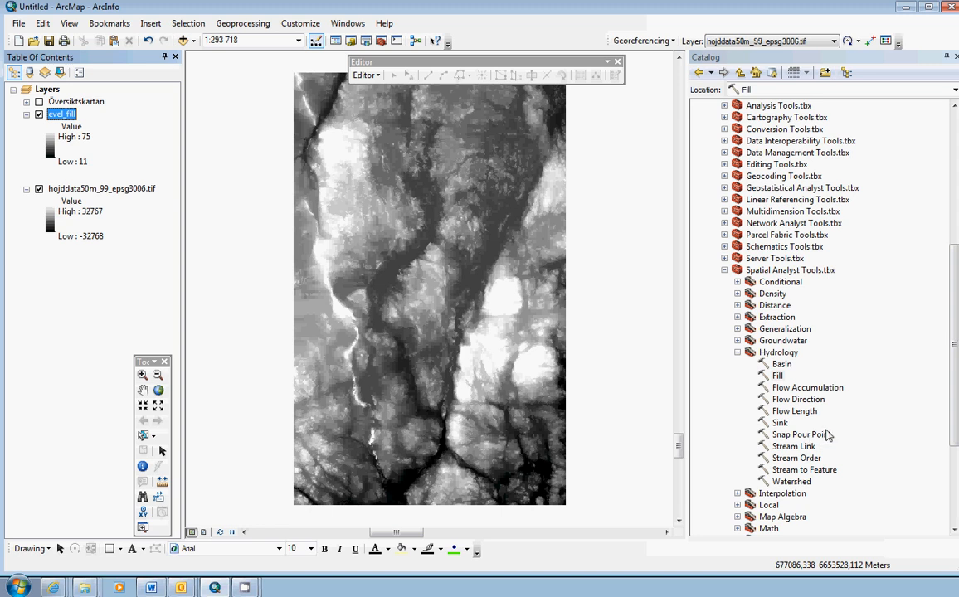
{"action": "left_click", "coordinate": [798, 400]}
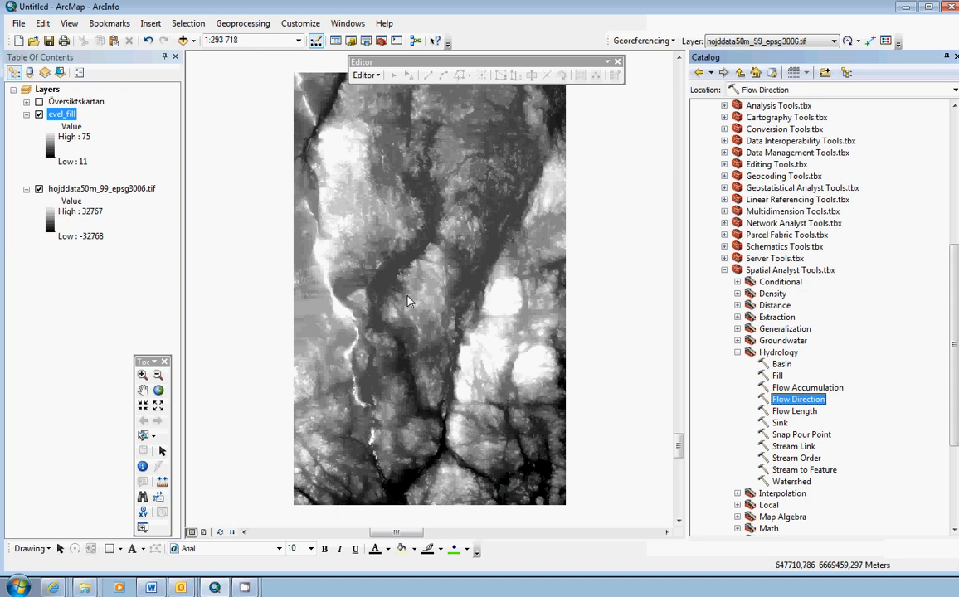
{"action": "left_click", "coordinate": [796, 411]}
{"action": "left_click", "coordinate": [801, 401]}
{"action": "double_click", "coordinate": [802, 401]}
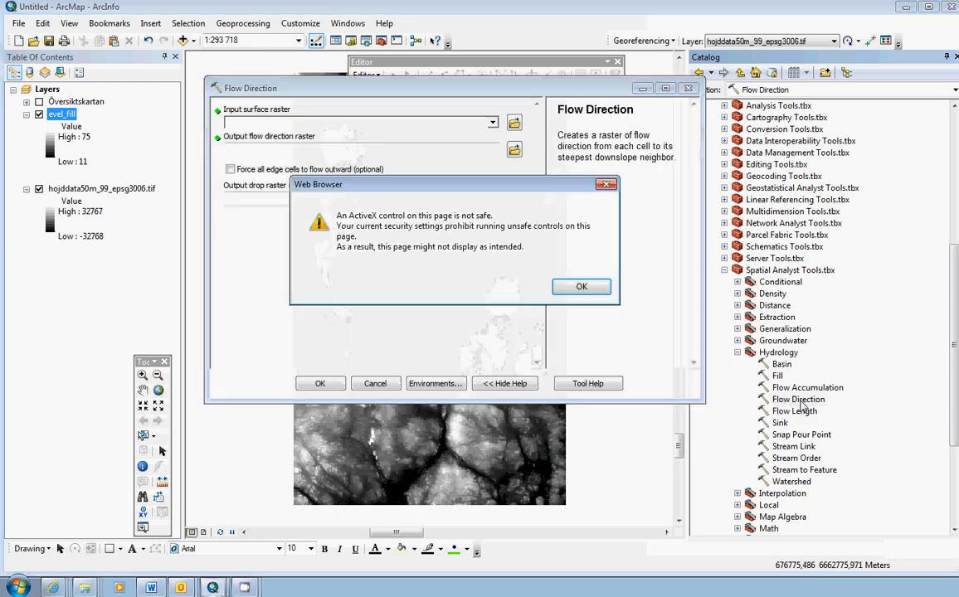
{"action": "left_click", "coordinate": [576, 286]}
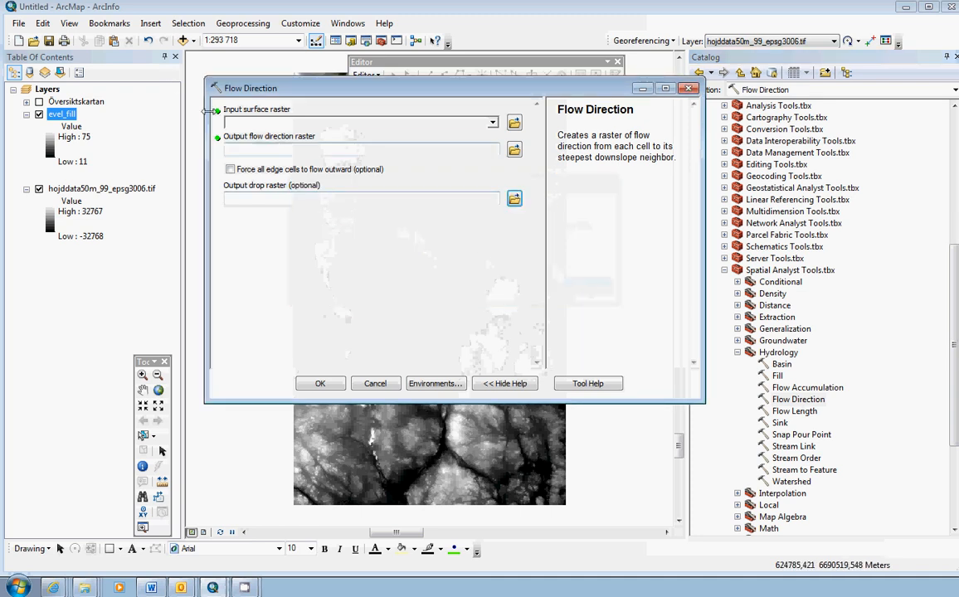
{"action": "left_click", "coordinate": [24, 116]}
{"action": "left_click_drag", "start_coordinate": [62, 114], "coordinate": [271, 128]}
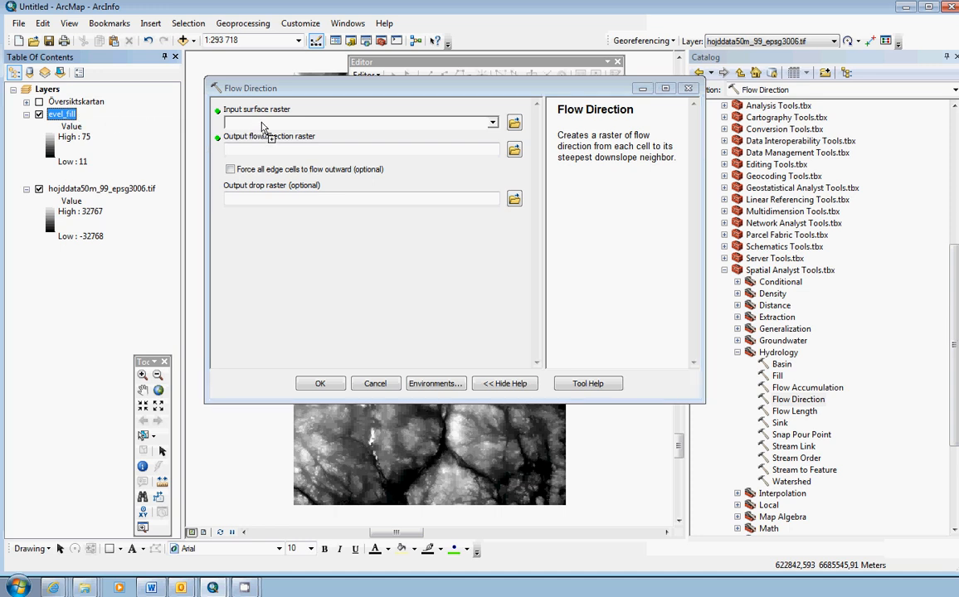
Step: Set the output flow direction raster to evel_dir in the WatershedFyris folder and run Flow Direction
{"action": "left_click", "coordinate": [514, 150]}
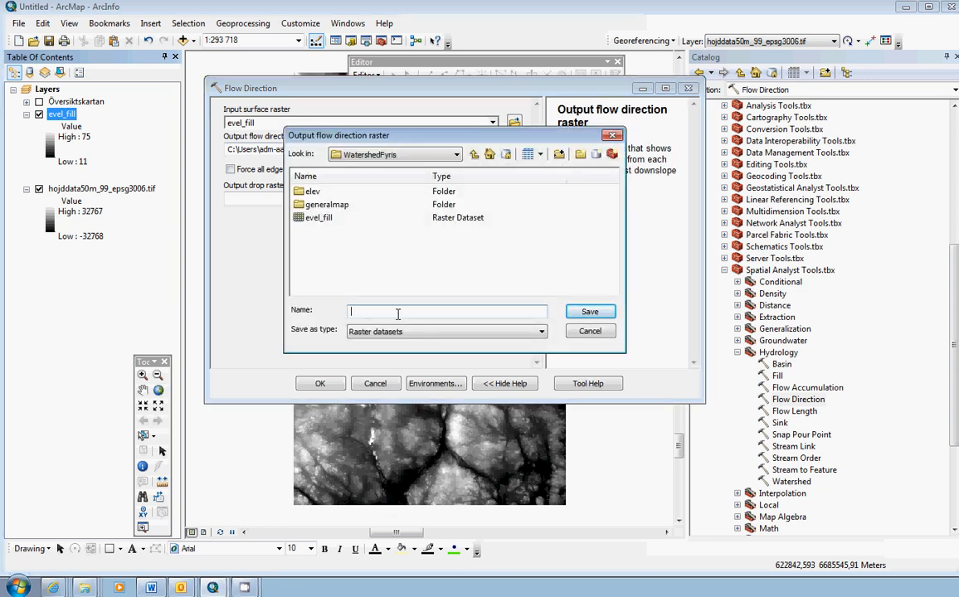
{"action": "type", "text": "evel_dir"}
{"action": "left_click", "coordinate": [585, 312]}
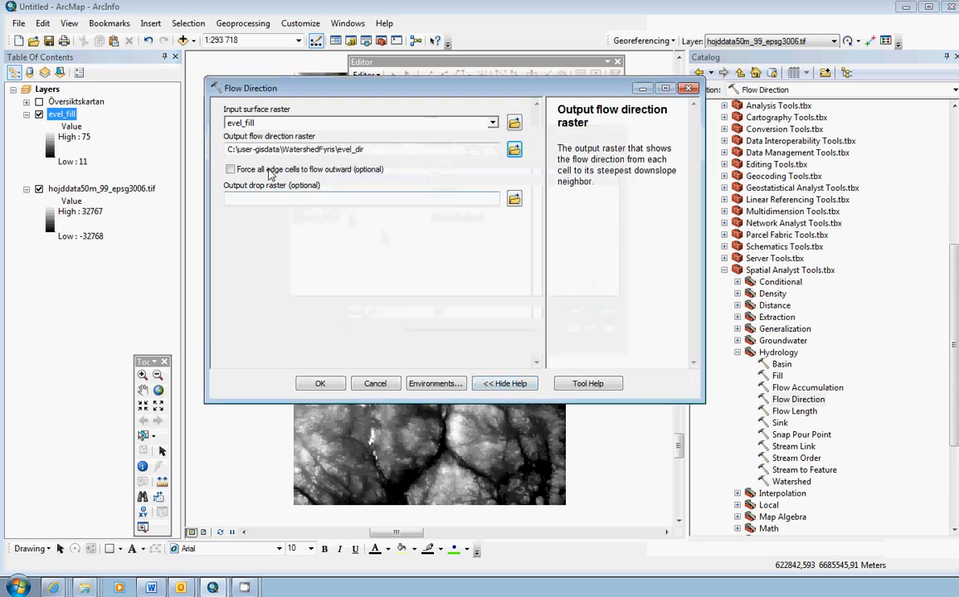
{"action": "left_click", "coordinate": [330, 385]}
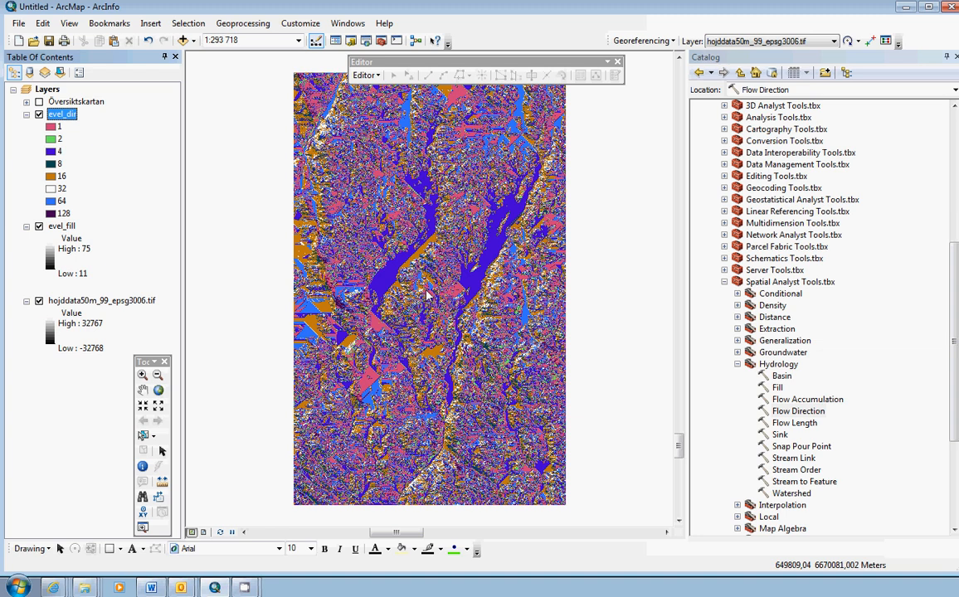
Step: Switch to the Word document and examine the numbered grid diagram of a cell's neighbours that illustrates flow direction
{"action": "key", "text": "alt+Tab"}
{"action": "key", "text": "alt+Tab"}
{"action": "key", "text": "alt+Tab"}
{"action": "key", "text": "alt+Tab"}
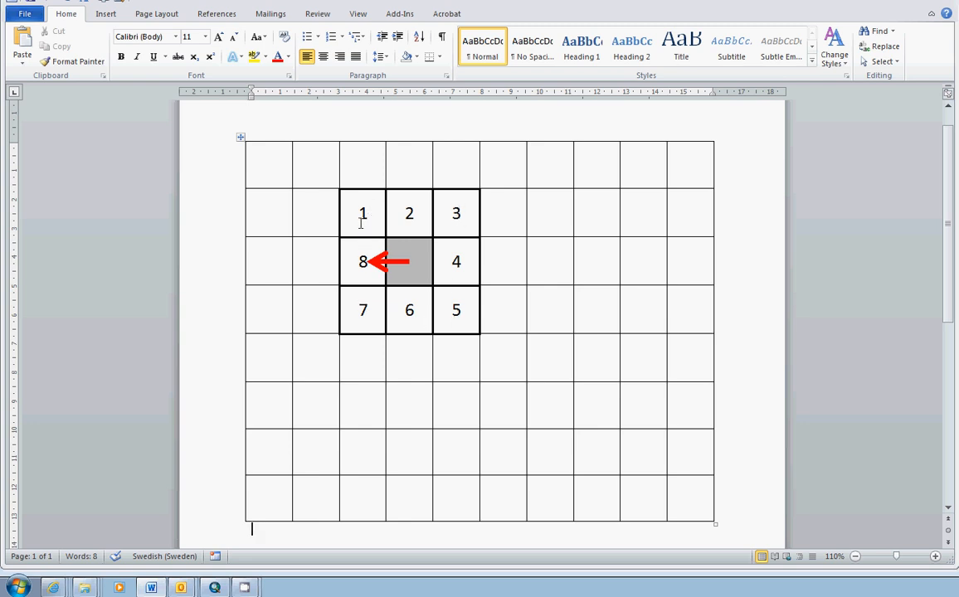
{"action": "left_click", "coordinate": [390, 261]}
{"action": "mouse_move", "coordinate": [364, 263]}
{"action": "left_mouse_down"}
{"action": "mouse_move", "coordinate": [359, 208]}
{"action": "mouse_move", "coordinate": [439, 208]}
{"action": "mouse_move", "coordinate": [459, 243]}
{"action": "mouse_move", "coordinate": [451, 300]}
{"action": "mouse_move", "coordinate": [409, 310]}
{"action": "mouse_move", "coordinate": [360, 307]}
{"action": "mouse_move", "coordinate": [366, 261]}
{"action": "left_mouse_up"}
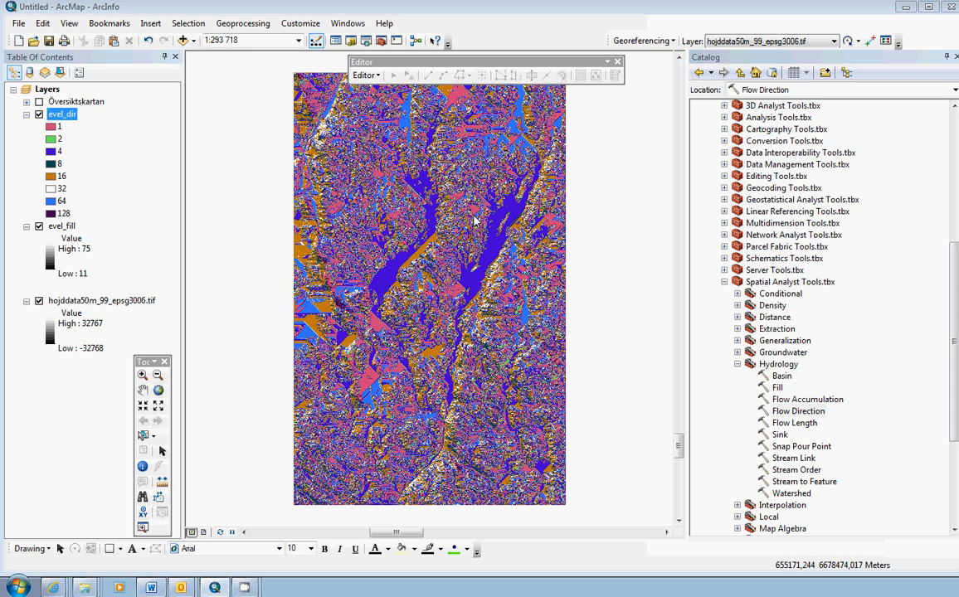
Step: Turn off the evel_dir layer and collapse the legends of evel_dir and evel_fill
{"action": "left_click", "coordinate": [27, 115]}
{"action": "left_click", "coordinate": [39, 114]}
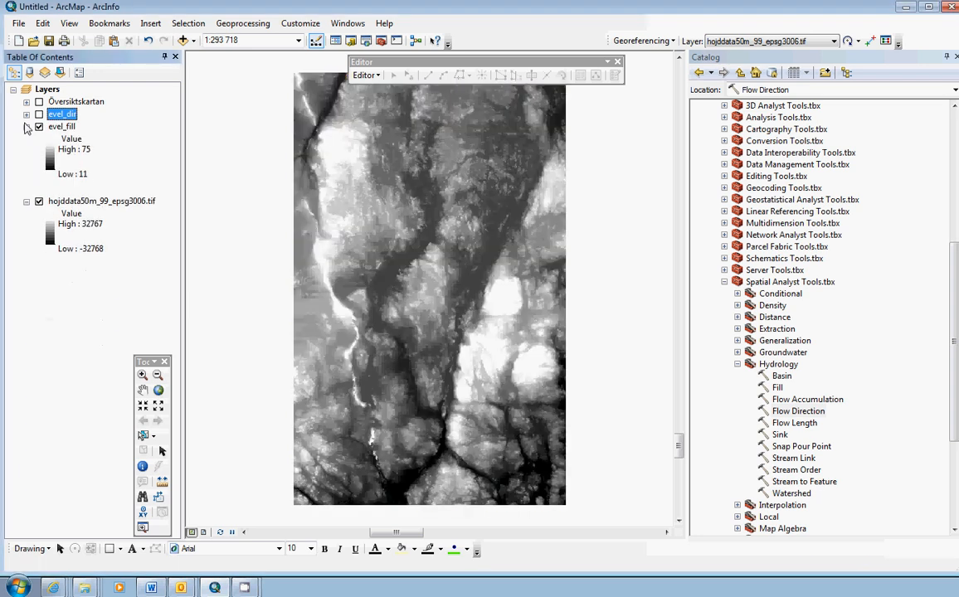
{"action": "left_click", "coordinate": [26, 127]}
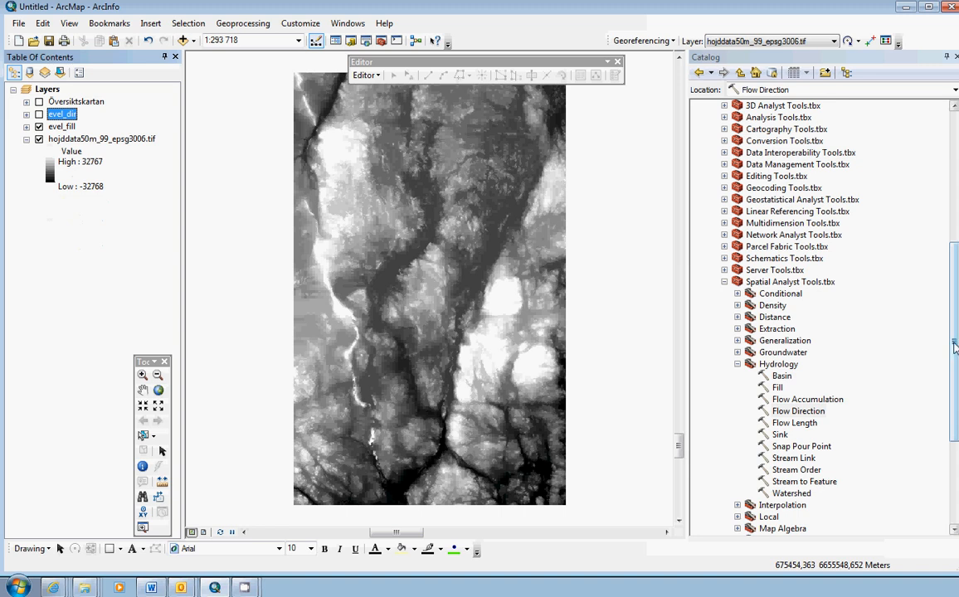
Step: Open the Flow Accumulation tool from the Hydrology toolset and use evel_dir as the input flow direction raster
{"action": "left_click", "coordinate": [813, 402]}
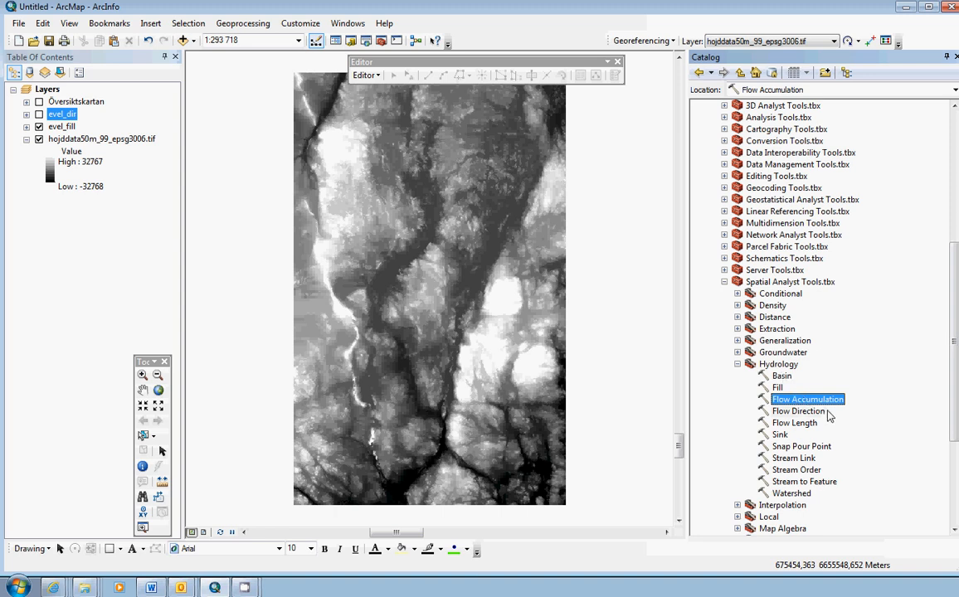
{"action": "double_click", "coordinate": [809, 403]}
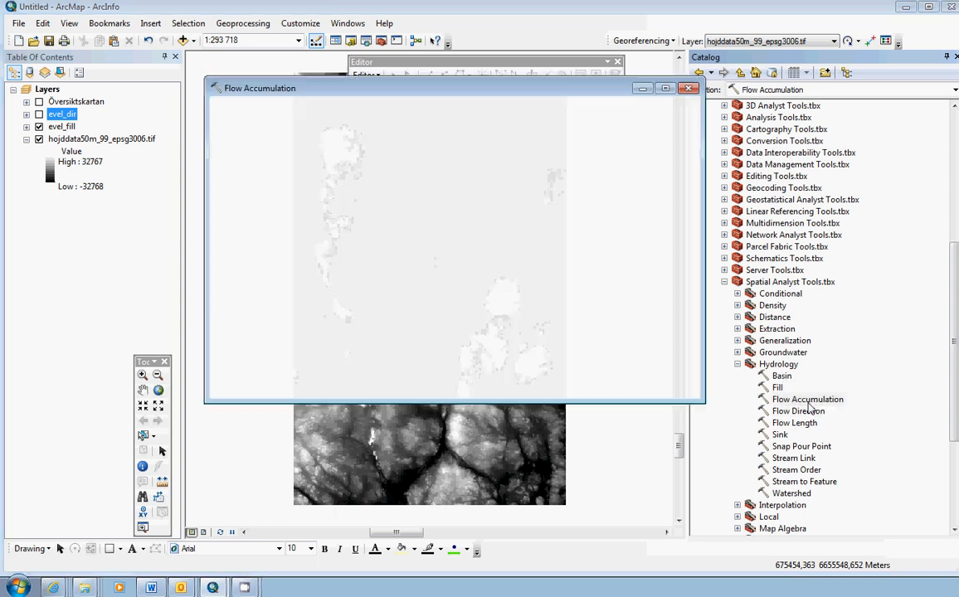
{"action": "left_click", "coordinate": [573, 284]}
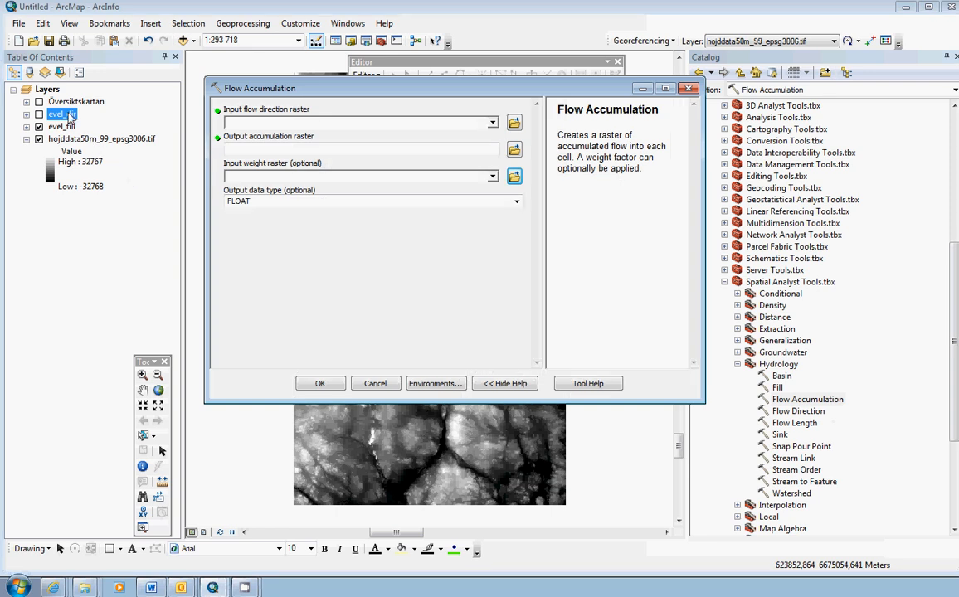
{"action": "left_click_drag", "start_coordinate": [70, 116], "coordinate": [224, 123]}
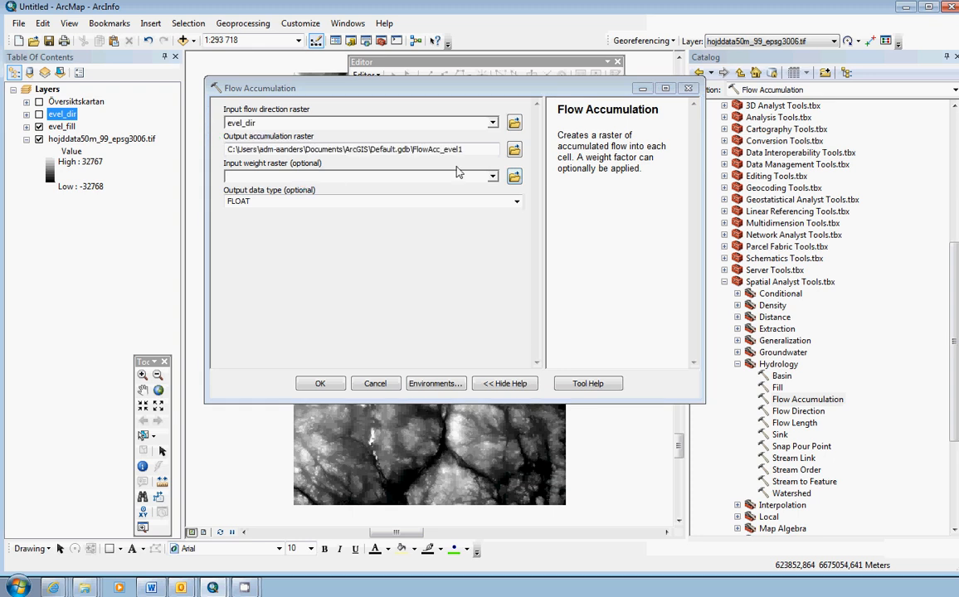
Step: Set the output accumulation raster to evel_flowacc in the WatershedFyris folder
{"action": "left_click", "coordinate": [514, 149]}
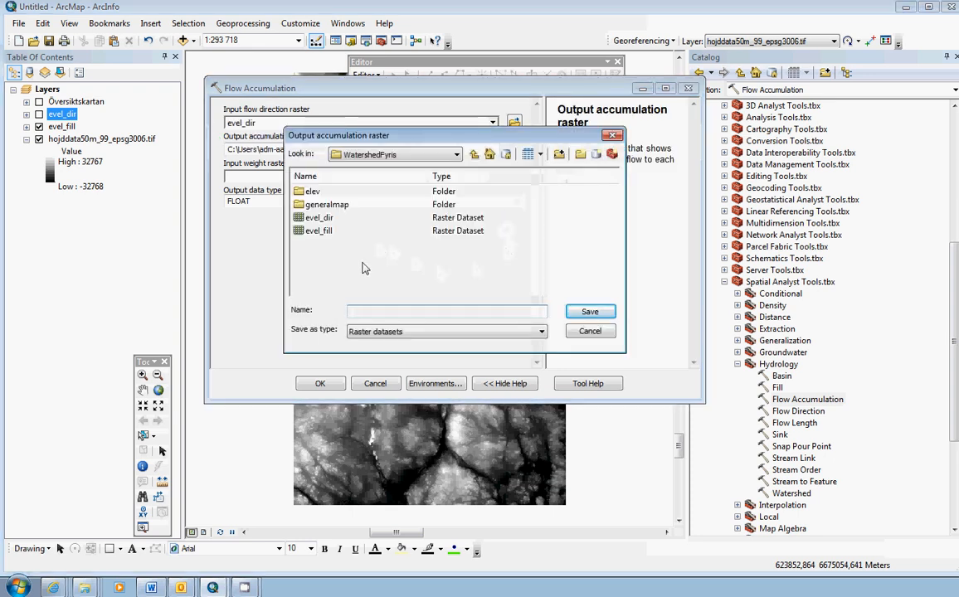
{"action": "type", "text": "evel"}
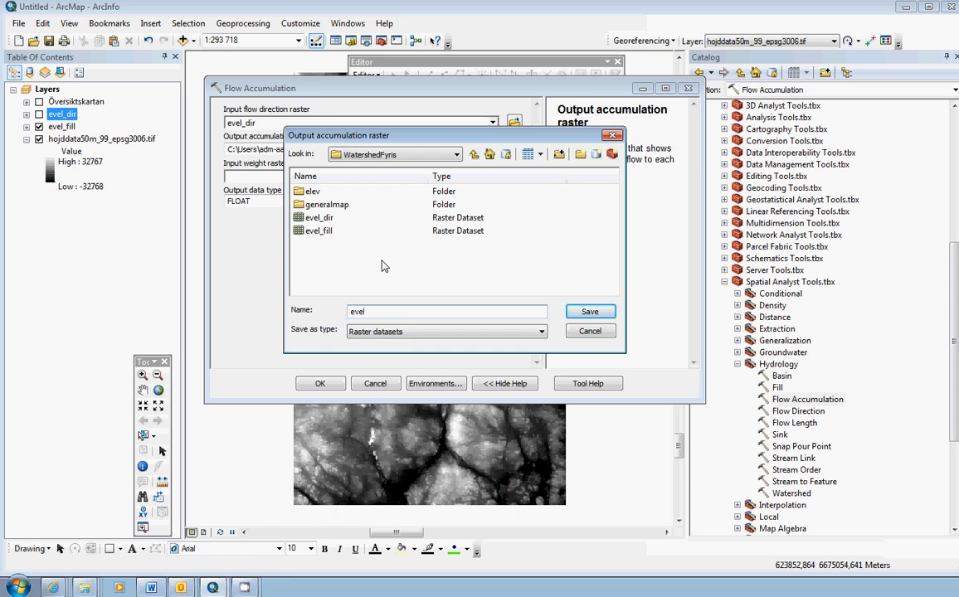
{"action": "type", "text": "_flowacc"}
{"action": "left_click", "coordinate": [583, 312]}
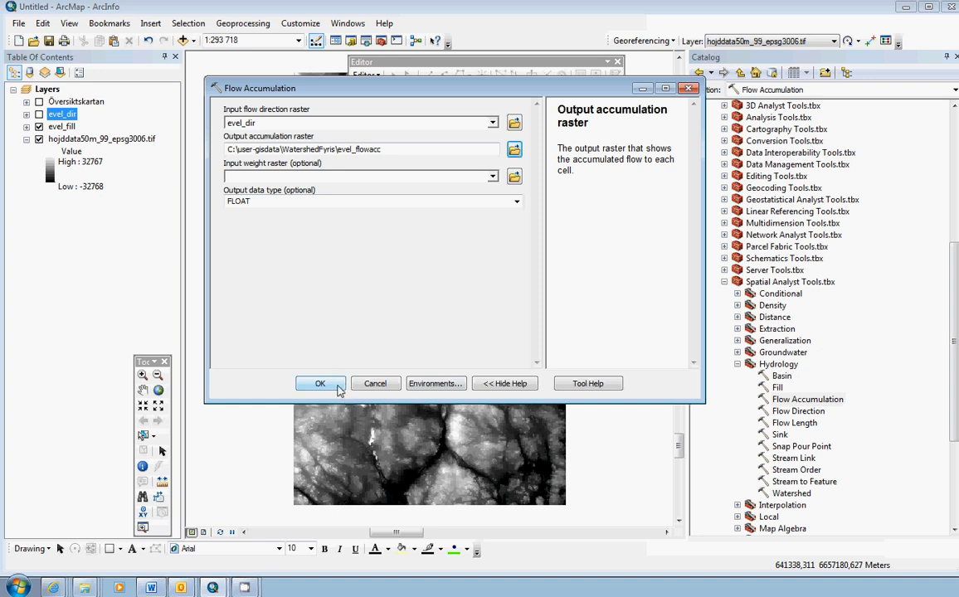
Step: Run the Flow Accumulation tool and set the evel_flowacc layer's stretch type to Histogram Equalize
{"action": "left_click", "coordinate": [324, 387]}
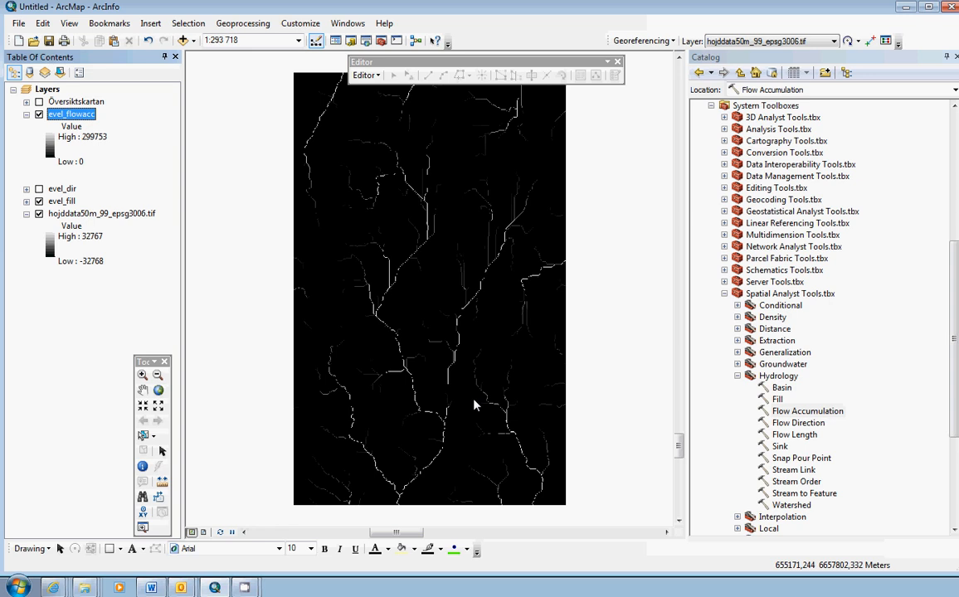
{"action": "double_click", "coordinate": [62, 118]}
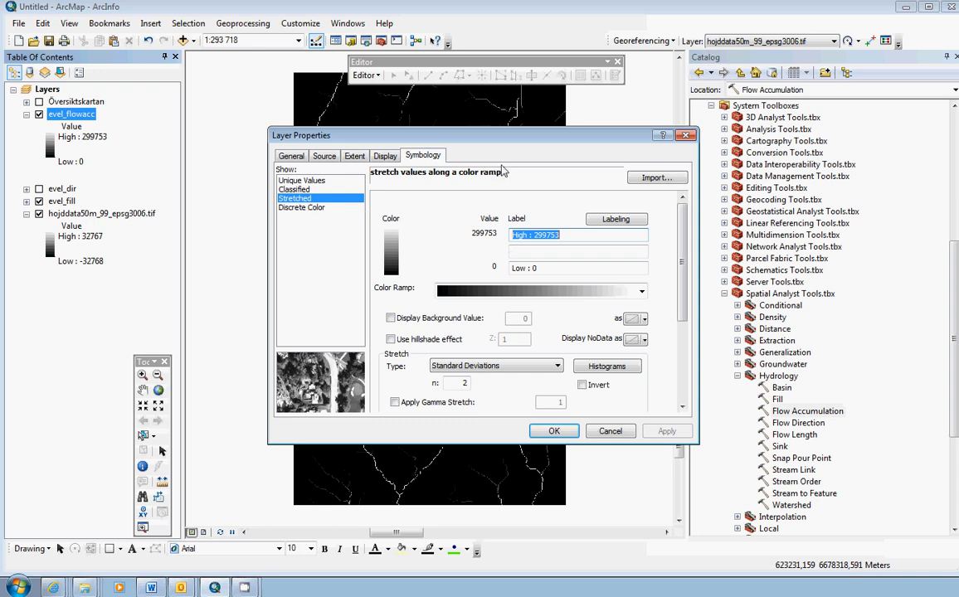
{"action": "left_click_drag", "start_coordinate": [500, 138], "coordinate": [472, 85]}
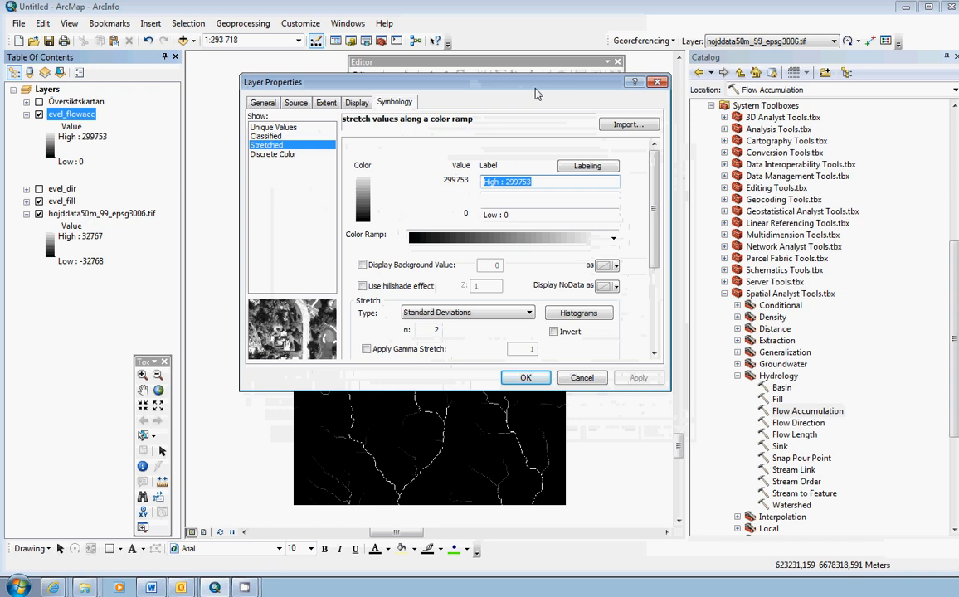
{"action": "scroll", "coordinate": [655, 207], "scroll_direction": "down", "scroll_amount": 2}
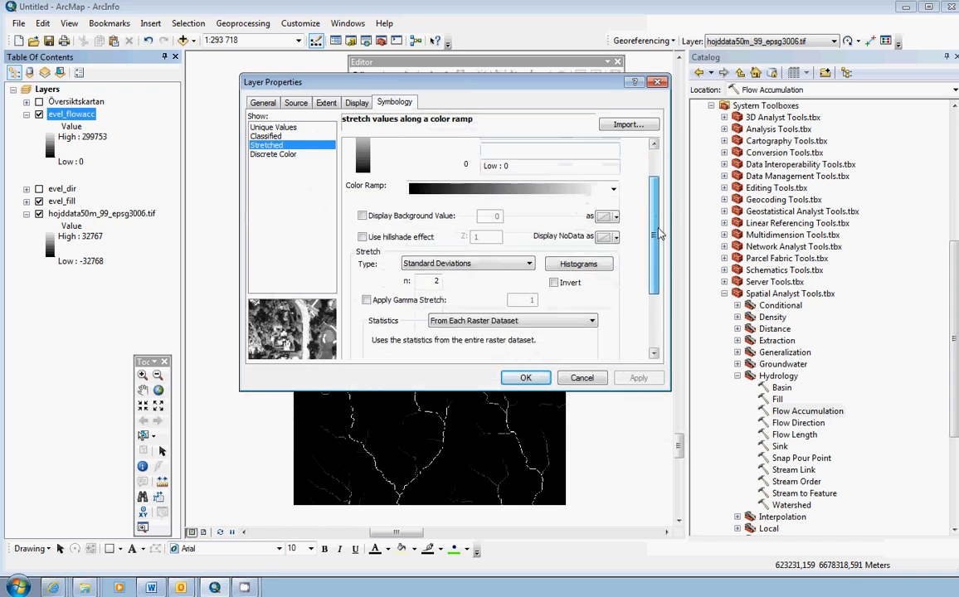
{"action": "left_click", "coordinate": [461, 264]}
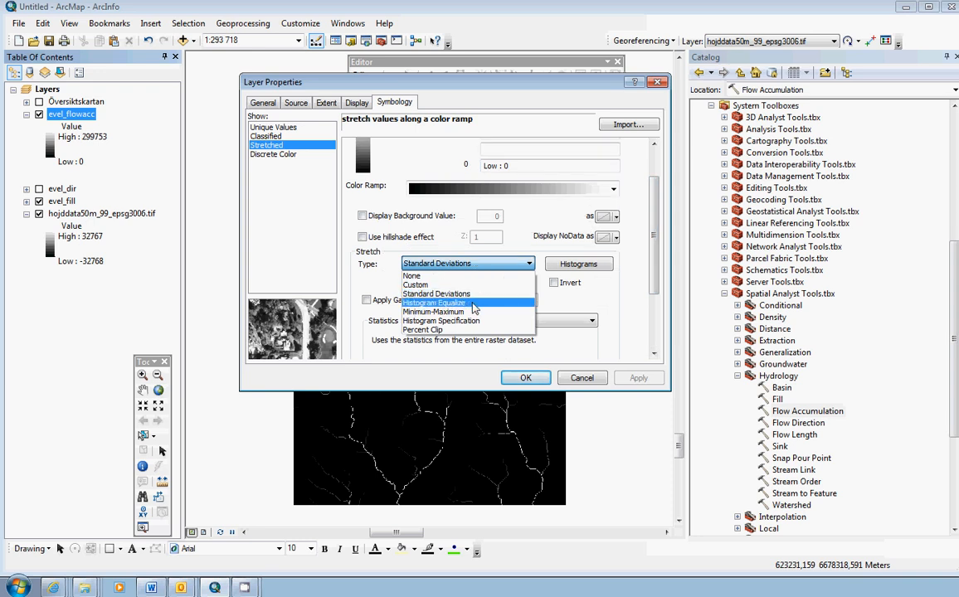
{"action": "left_click", "coordinate": [467, 303]}
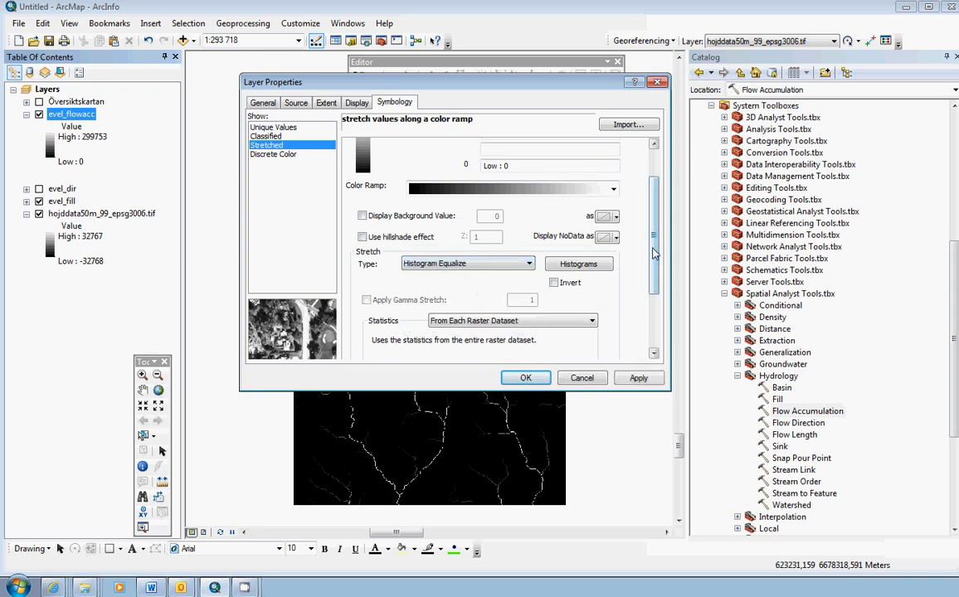
Step: Apply a light-to-dark orange color ramp to the evel_flowacc layer
{"action": "left_click_drag", "start_coordinate": [655, 254], "coordinate": [654, 232]}
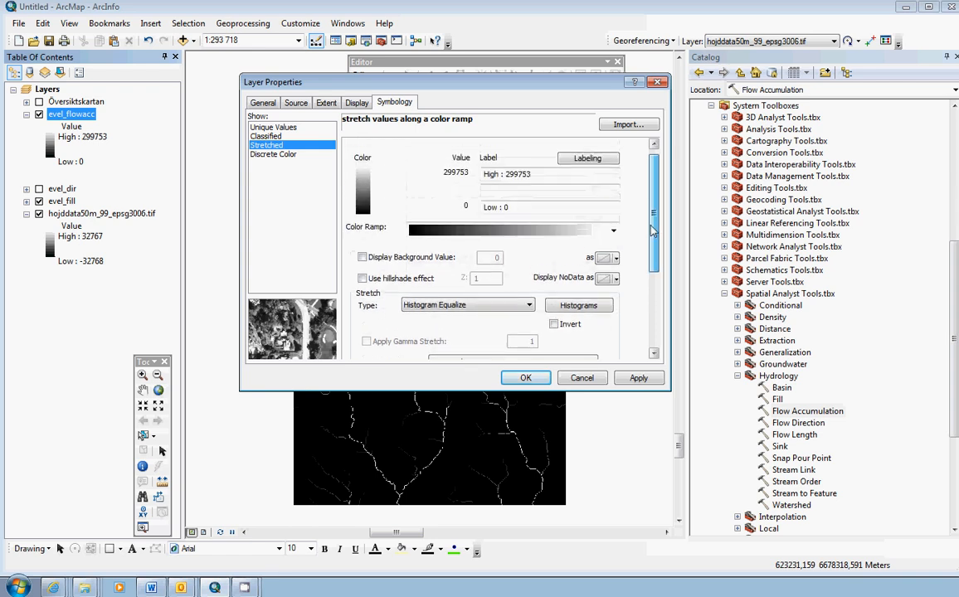
{"action": "left_click", "coordinate": [555, 232]}
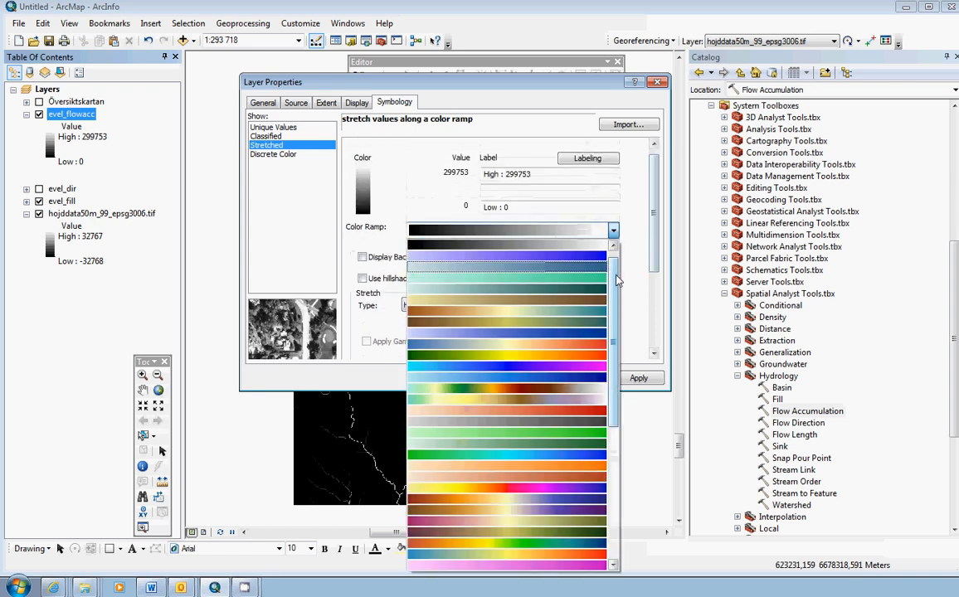
{"action": "left_click_drag", "start_coordinate": [614, 247], "coordinate": [617, 288]}
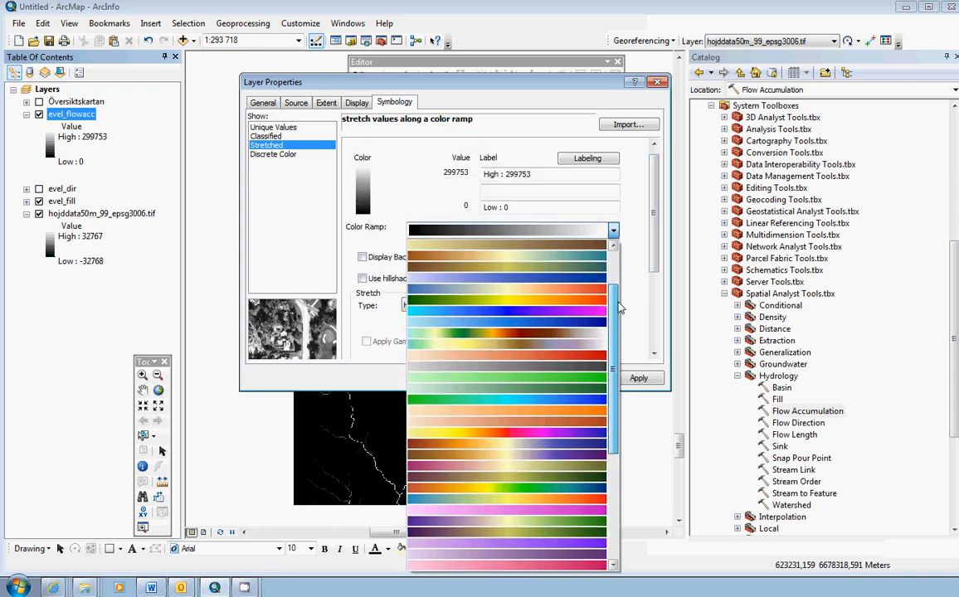
{"action": "left_click", "coordinate": [571, 412]}
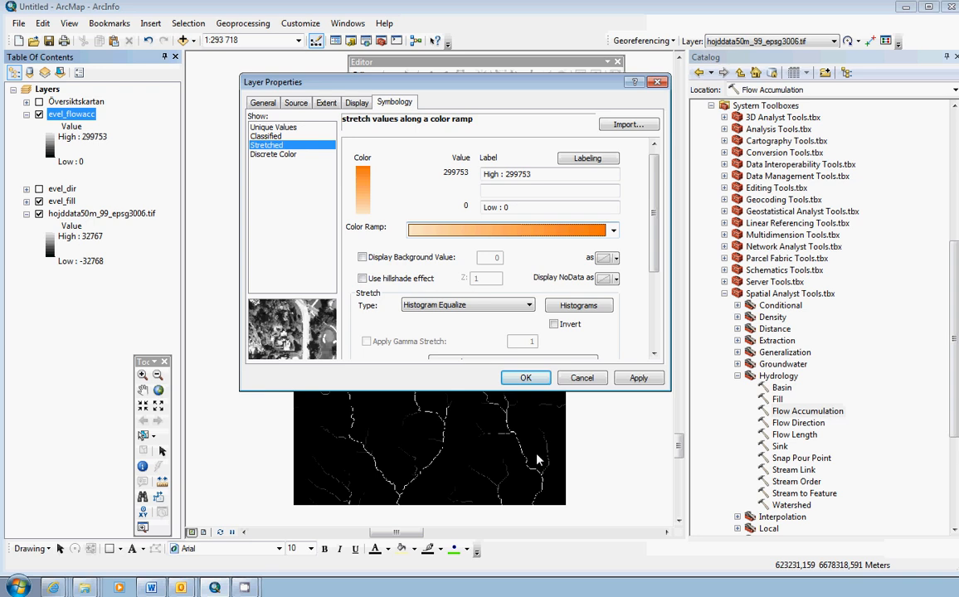
{"action": "left_click", "coordinate": [539, 378]}
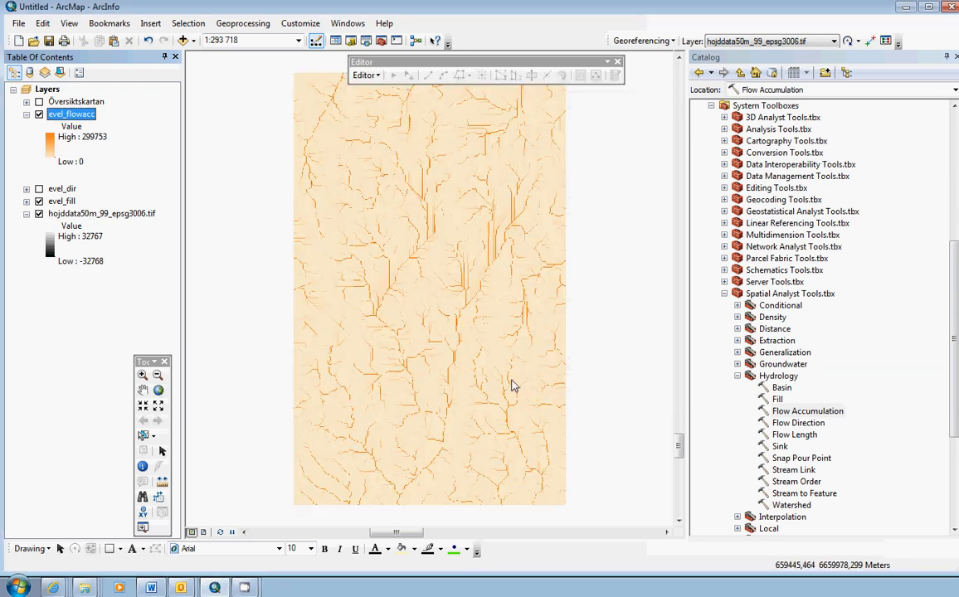
Step: Examine the flow accumulation channels in the southern part of the raster, down to the cells where two main streams join
{"action": "scroll", "coordinate": [508, 390], "scroll_direction": "up", "scroll_amount": 2}
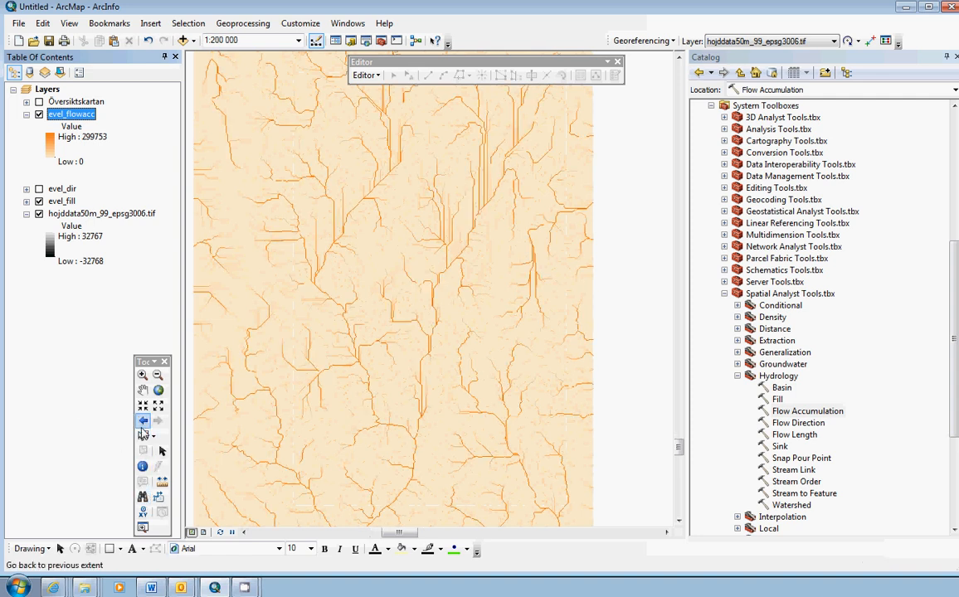
{"action": "left_click", "coordinate": [142, 389]}
{"action": "left_click_drag", "start_coordinate": [390, 428], "coordinate": [526, 276]}
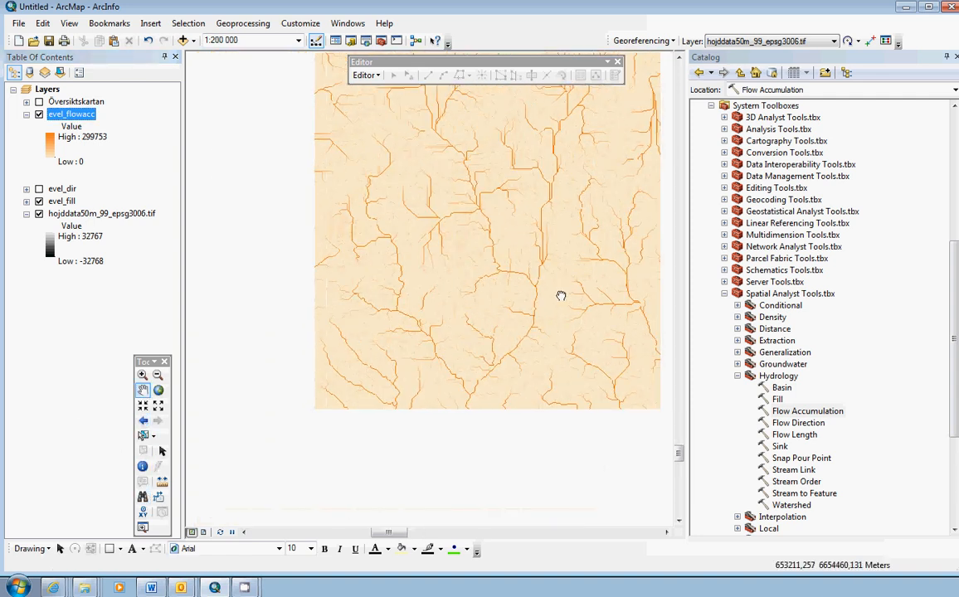
{"action": "scroll", "coordinate": [409, 312], "scroll_direction": "up", "scroll_amount": 4}
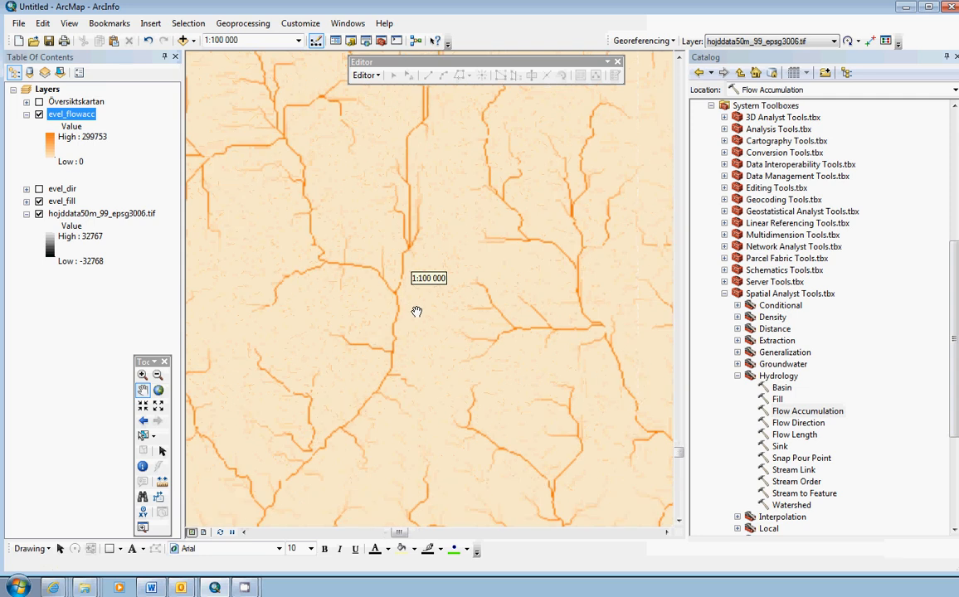
{"action": "left_click_drag", "start_coordinate": [447, 338], "coordinate": [510, 384]}
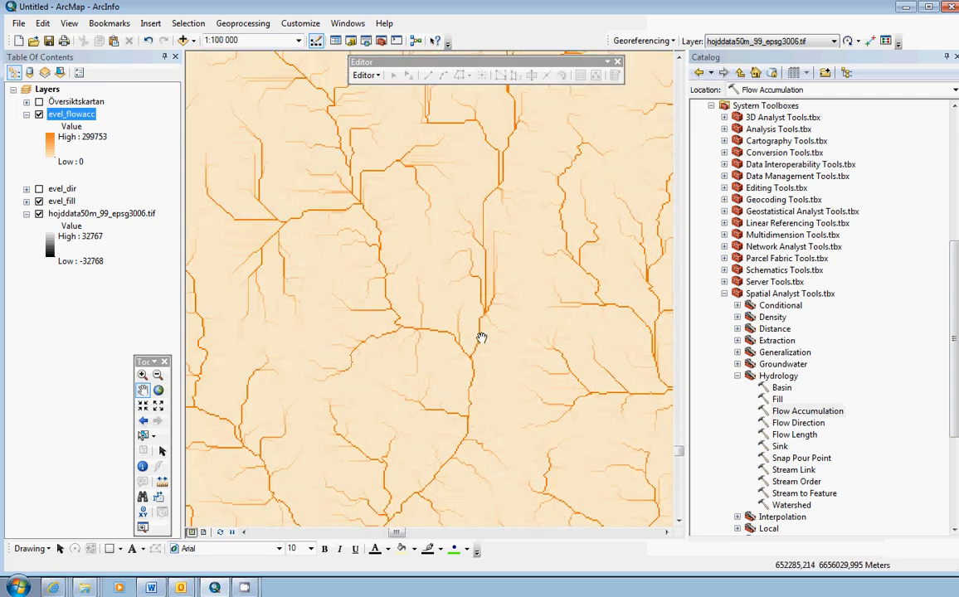
{"action": "scroll", "coordinate": [466, 338], "scroll_direction": "up", "scroll_amount": 5}
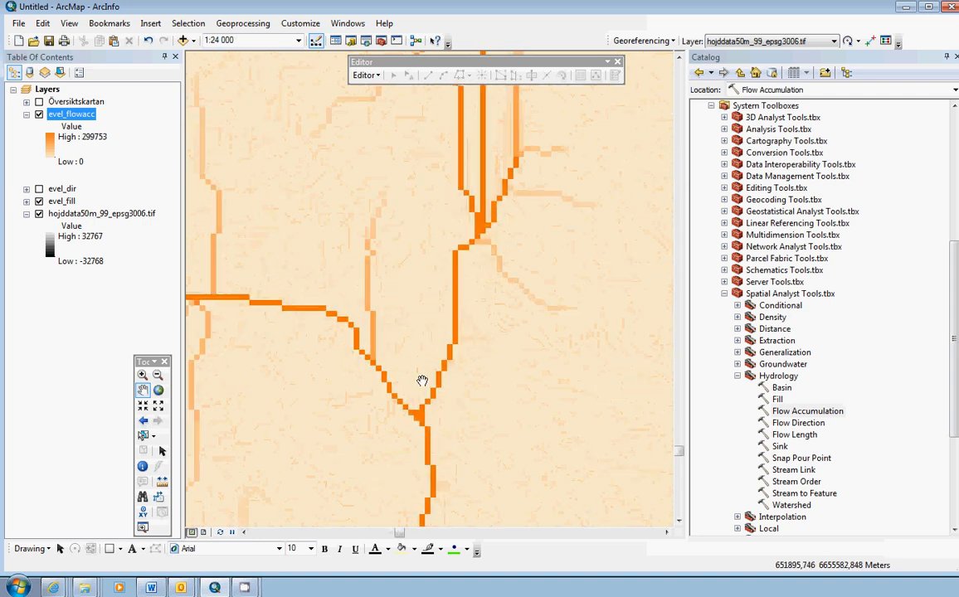
{"action": "left_click_drag", "start_coordinate": [435, 391], "coordinate": [490, 395]}
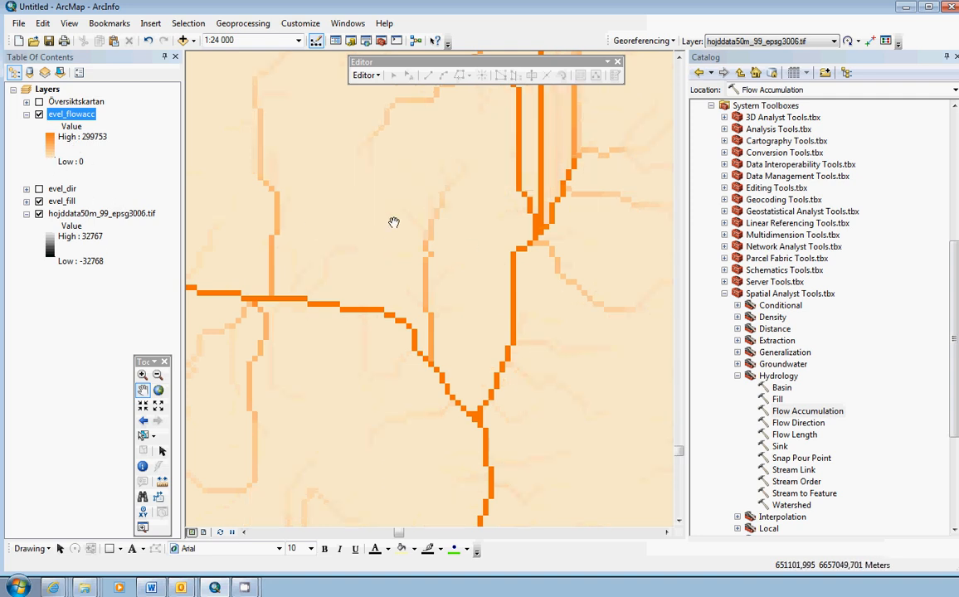
{"action": "scroll", "coordinate": [481, 266], "scroll_direction": "up", "scroll_amount": 3}
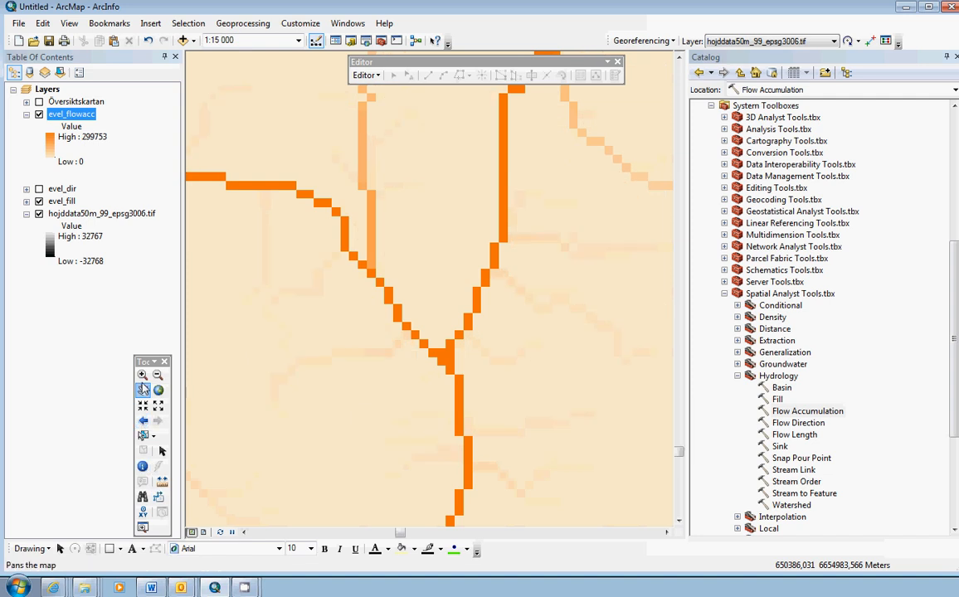
Step: Identify the evel_flowacc values of the stream junction cell and of two cells between the converging channels
{"action": "left_click", "coordinate": [142, 467]}
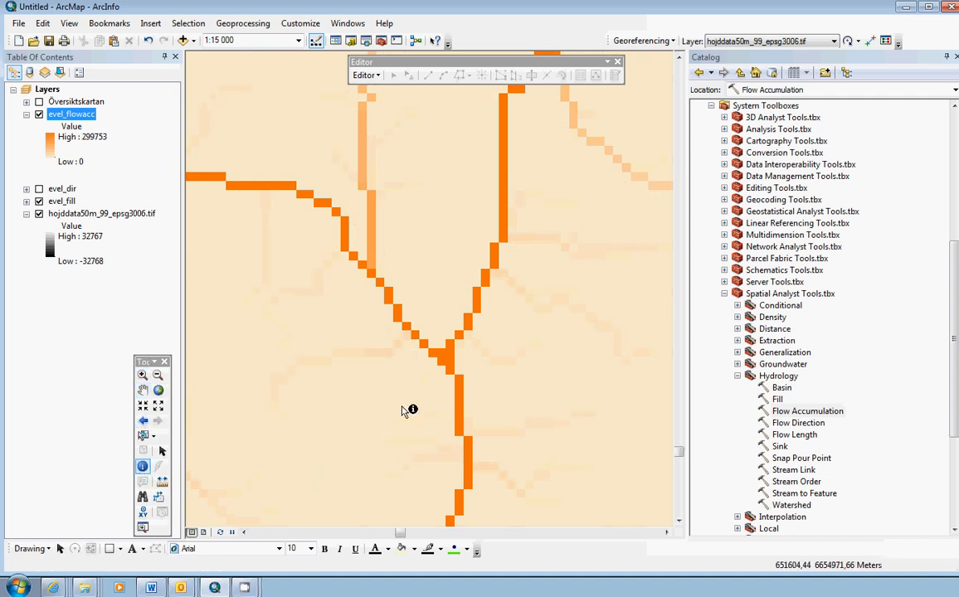
{"action": "left_click", "coordinate": [445, 359]}
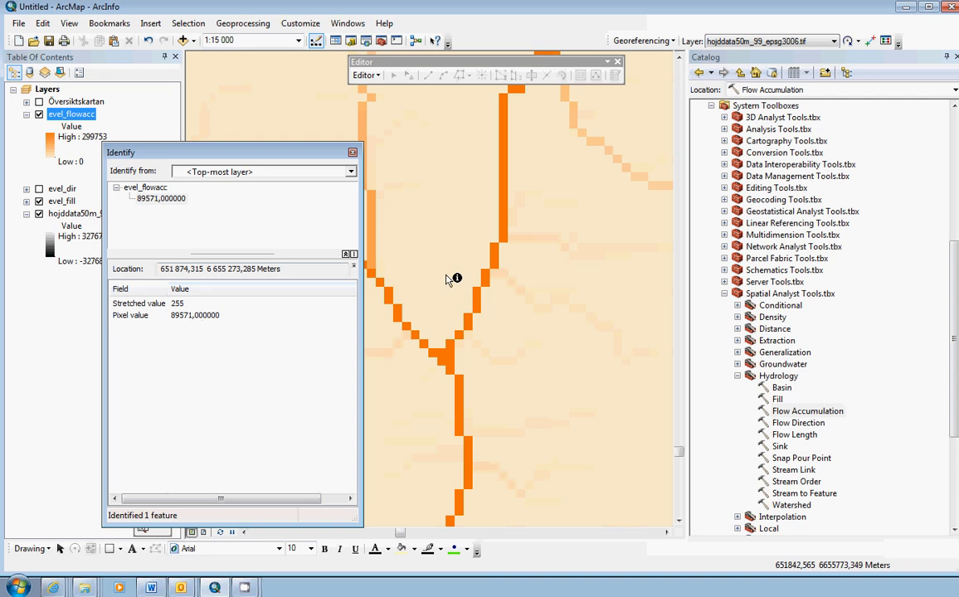
{"action": "left_click", "coordinate": [440, 322]}
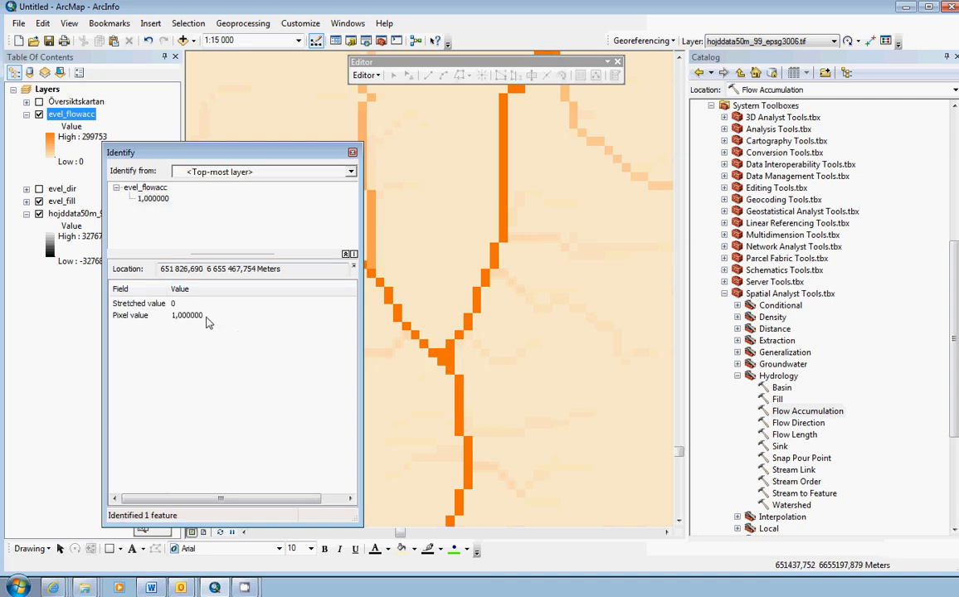
{"action": "left_click", "coordinate": [437, 293]}
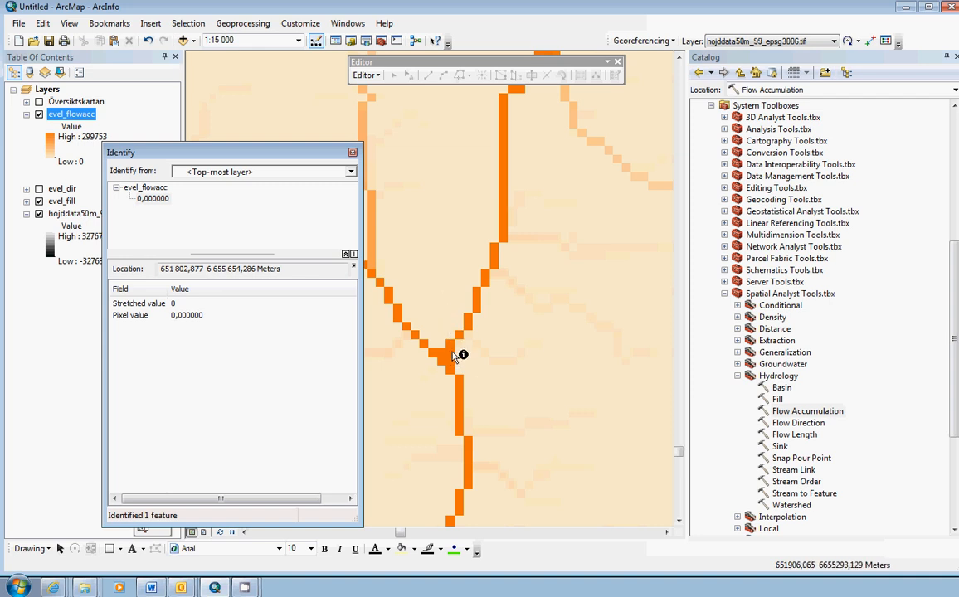
{"action": "left_click", "coordinate": [352, 154]}
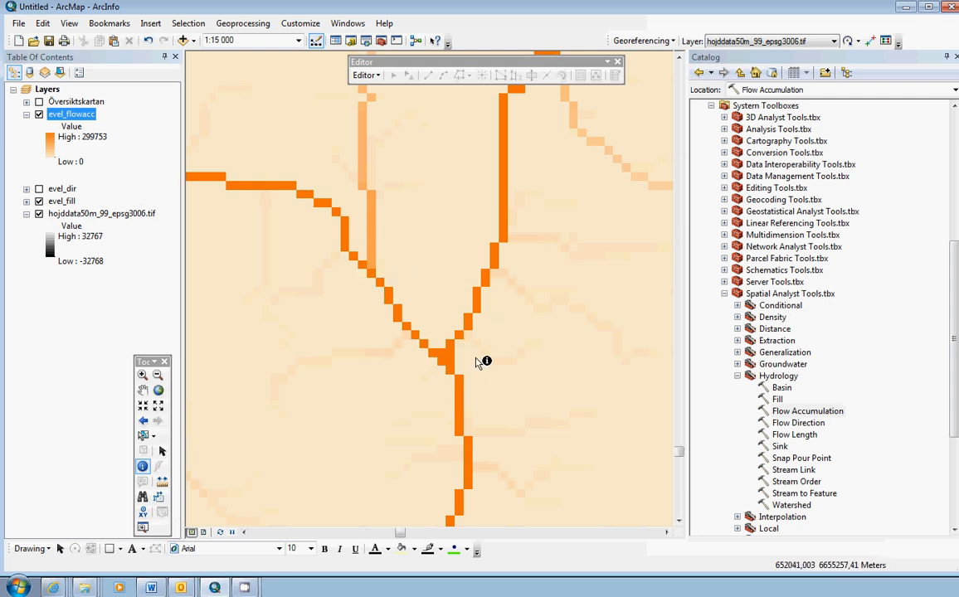
Step: Collapse the evel_flowacc legend, turn off all raster layers, and display the Översiktskartan group with its sublayers expanded
{"action": "left_click", "coordinate": [27, 115]}
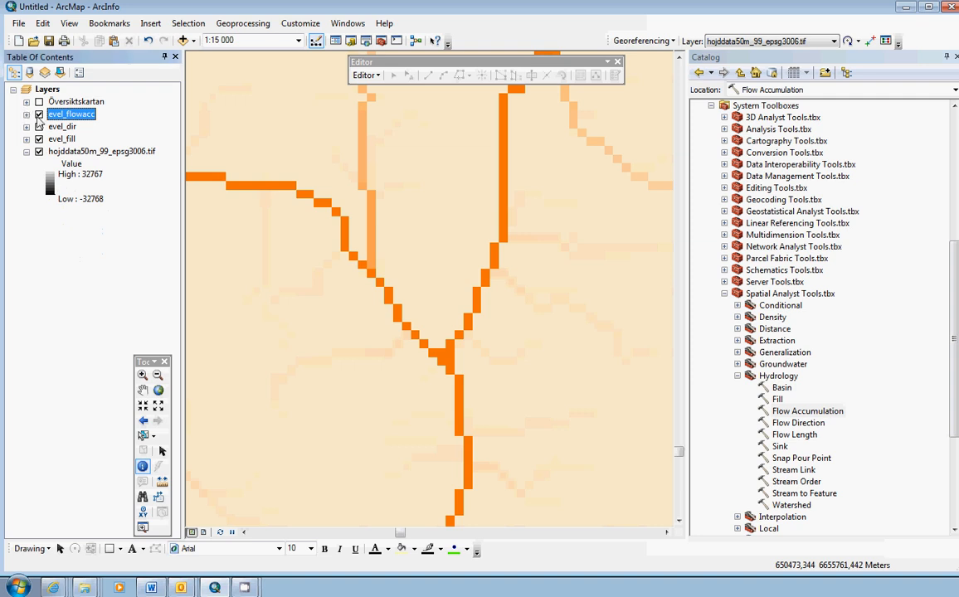
{"action": "left_click", "coordinate": [39, 114]}
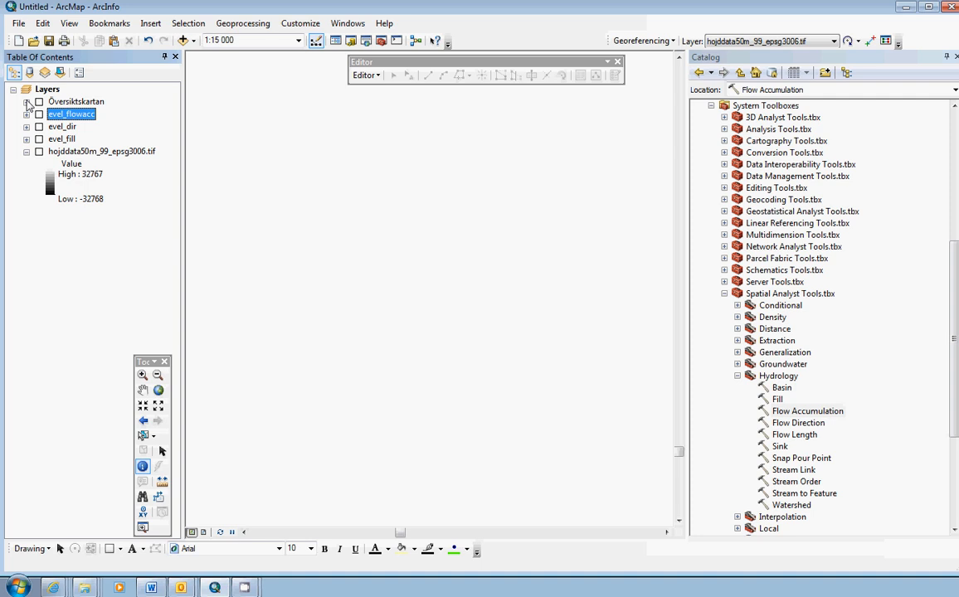
{"action": "left_click", "coordinate": [39, 101]}
{"action": "left_click", "coordinate": [26, 101]}
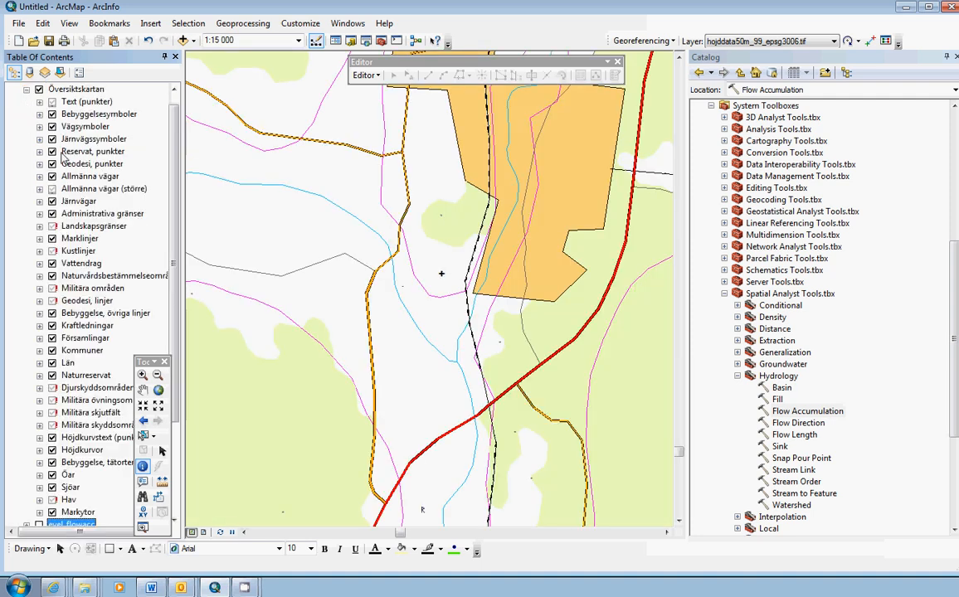
Step: Place a copy of the Vattendrag watercourse layer from the Översiktskartan group above it, at the top of the layer list
{"action": "scroll", "coordinate": [446, 249], "scroll_direction": "up", "scroll_amount": 6}
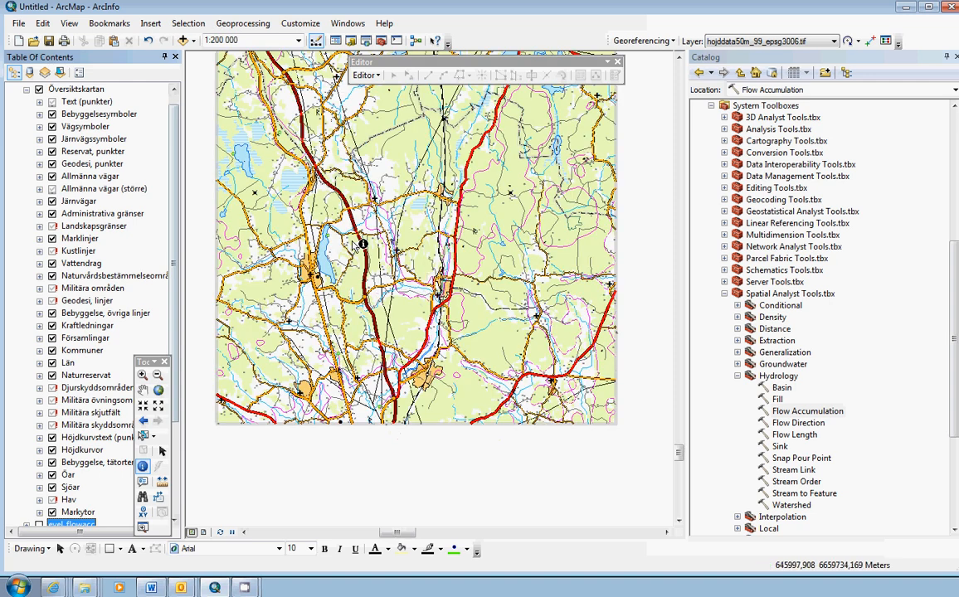
{"action": "scroll", "coordinate": [170, 199], "scroll_direction": "down", "scroll_amount": 3}
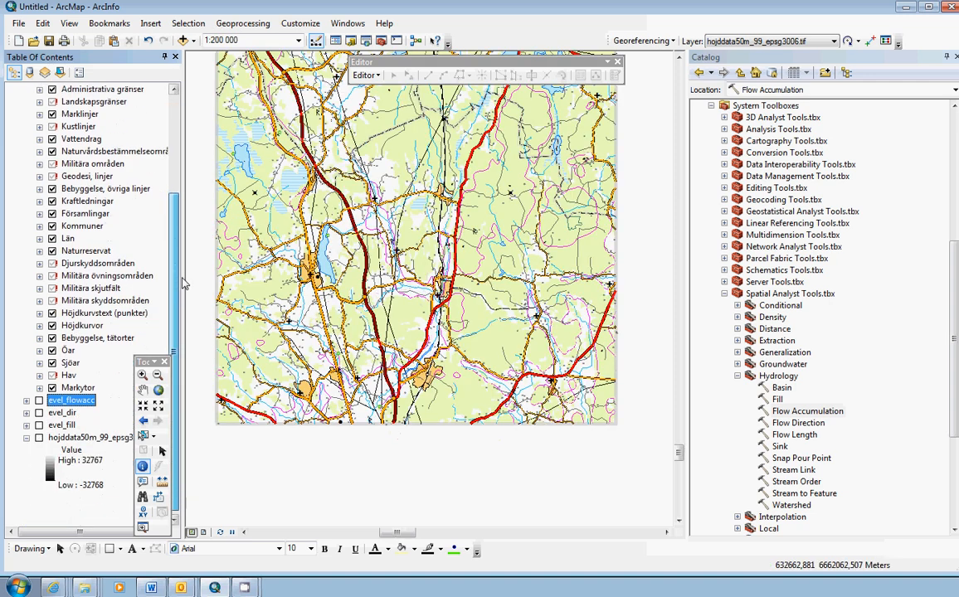
{"action": "scroll", "coordinate": [165, 181], "scroll_direction": "up", "scroll_amount": 4}
{"action": "scroll", "coordinate": [170, 232], "scroll_direction": "down", "scroll_amount": 3}
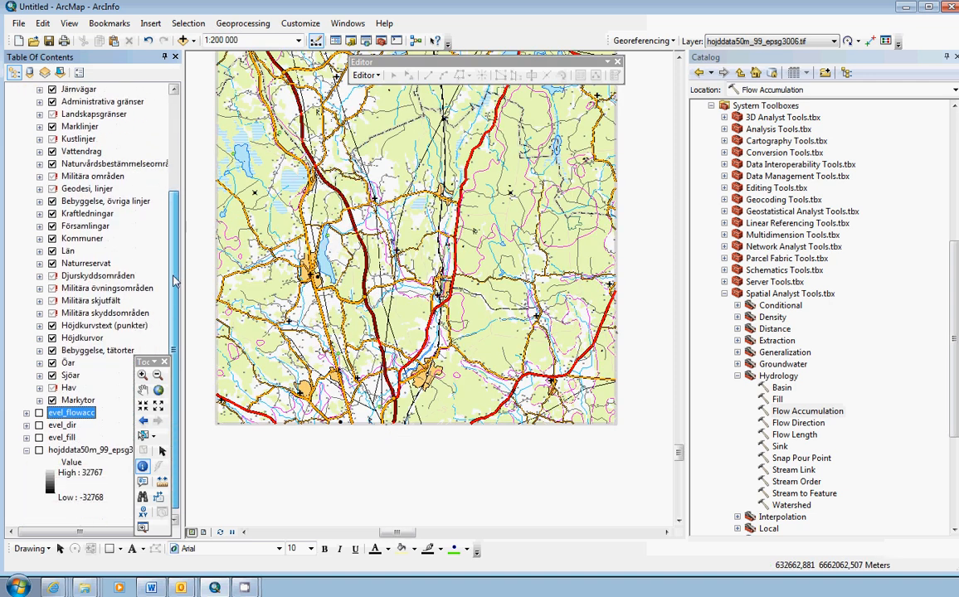
{"action": "left_click_drag", "start_coordinate": [174, 280], "coordinate": [170, 234]}
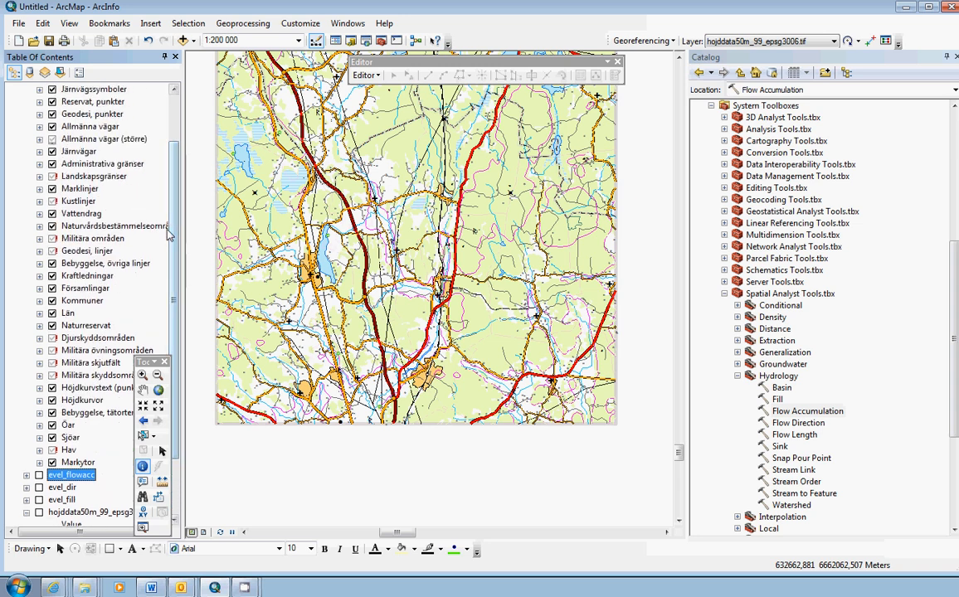
{"action": "left_click", "coordinate": [84, 214]}
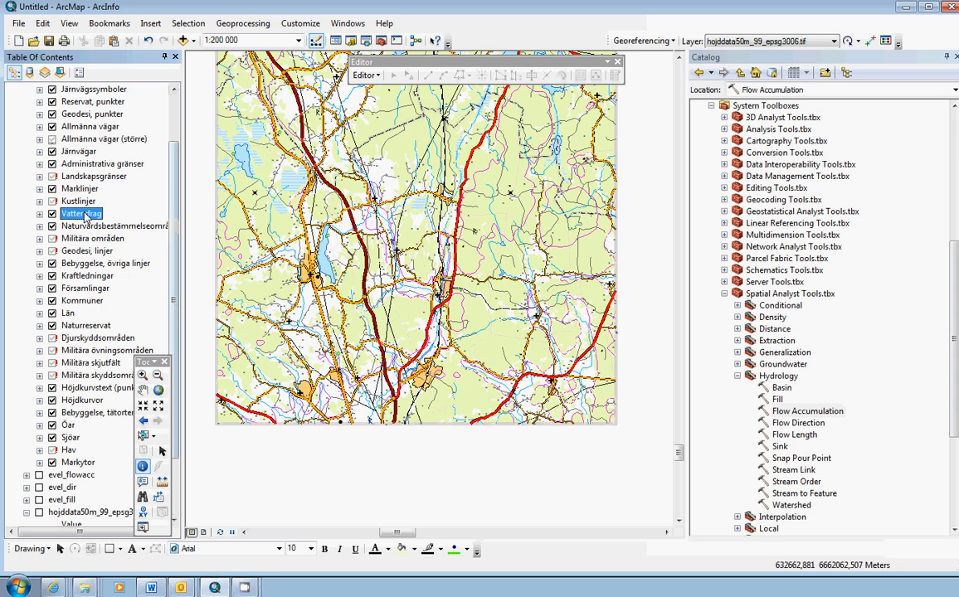
{"action": "left_click", "coordinate": [40, 214]}
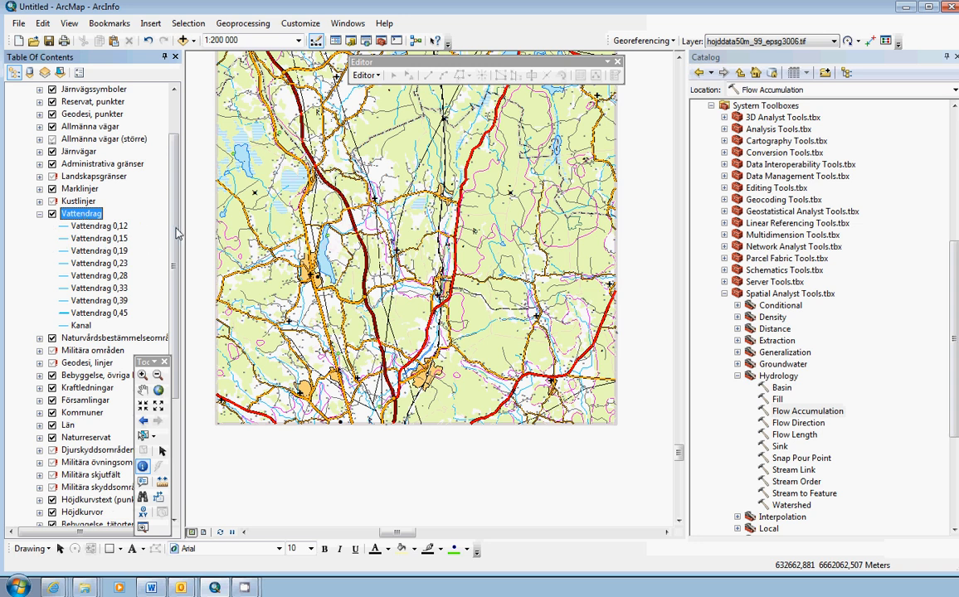
{"action": "scroll", "coordinate": [166, 203], "scroll_direction": "up", "scroll_amount": 2}
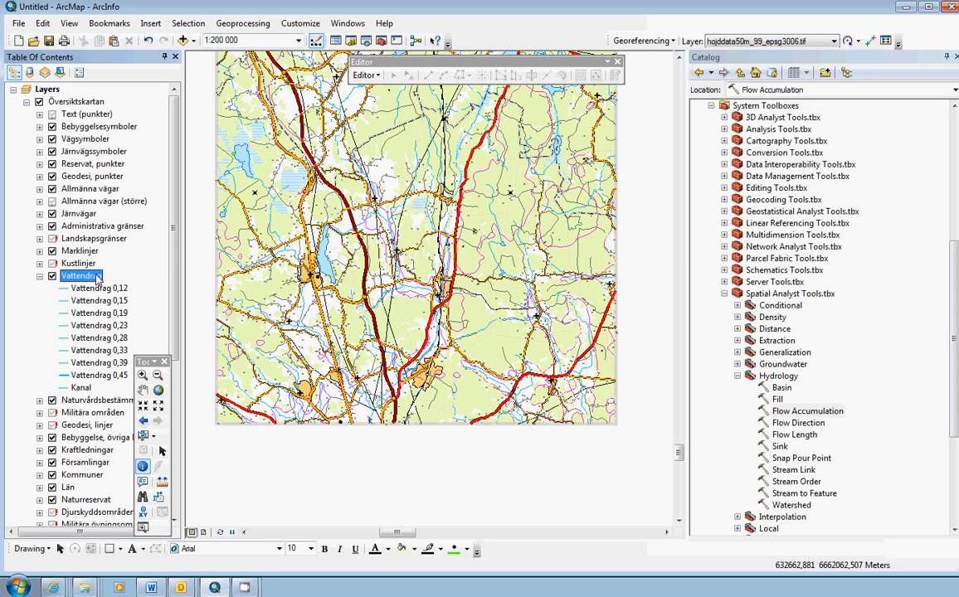
{"action": "left_click_drag", "start_coordinate": [98, 280], "coordinate": [83, 99]}
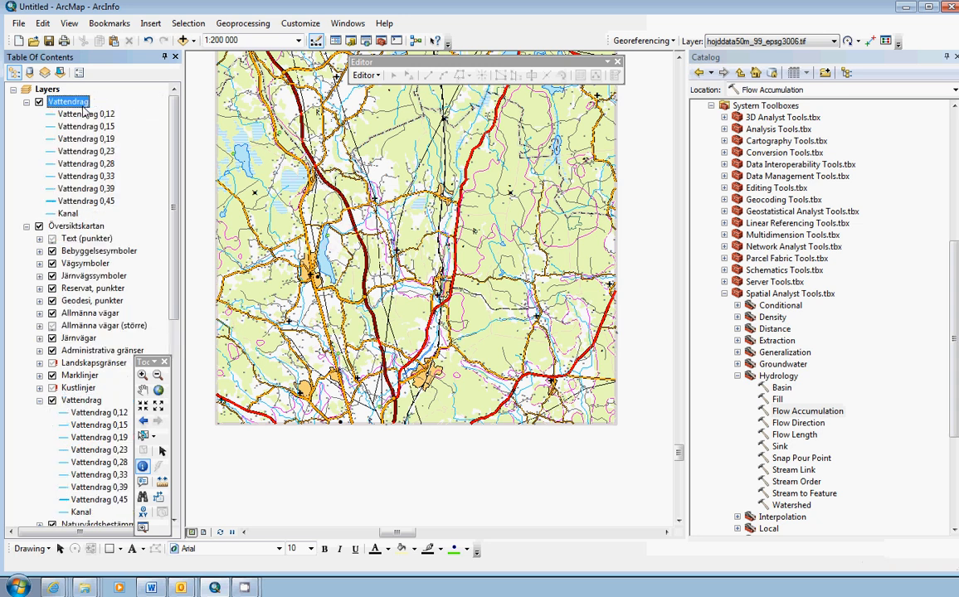
{"action": "scroll", "coordinate": [138, 233], "scroll_direction": "down", "scroll_amount": 3}
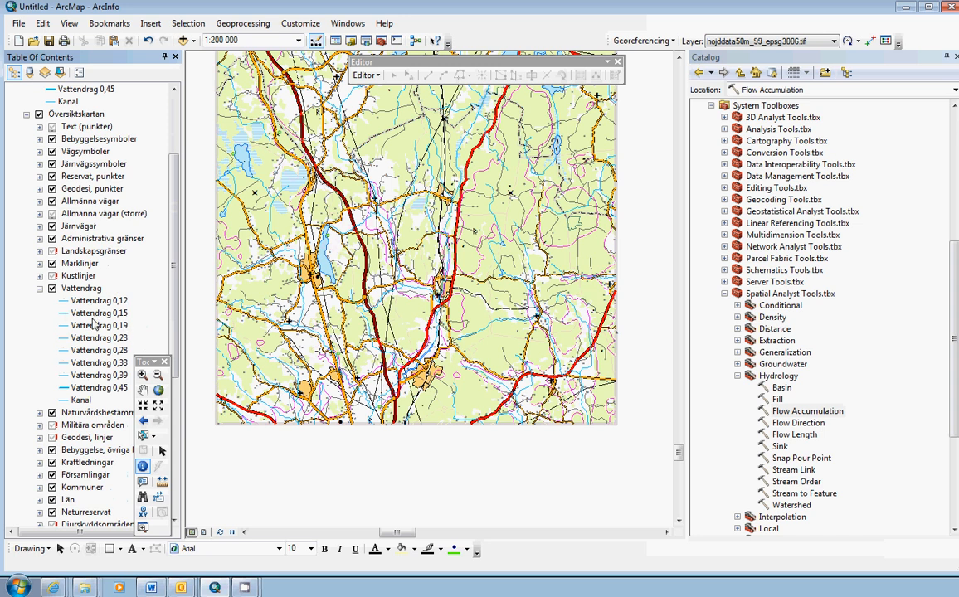
Step: Place a copy of the Sjöar lake layer from the Översiktskartan group above that group, directly below the copied Vattendrag layer
{"action": "scroll", "coordinate": [88, 294], "scroll_direction": "up", "scroll_amount": 3}
{"action": "scroll", "coordinate": [81, 131], "scroll_direction": "down", "scroll_amount": 8}
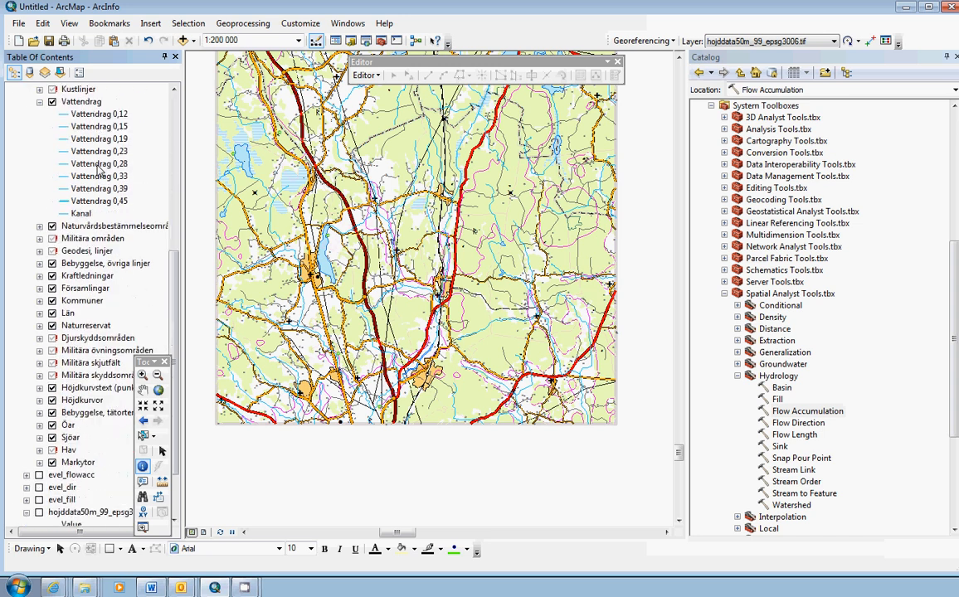
{"action": "scroll", "coordinate": [98, 170], "scroll_direction": "down", "scroll_amount": 2}
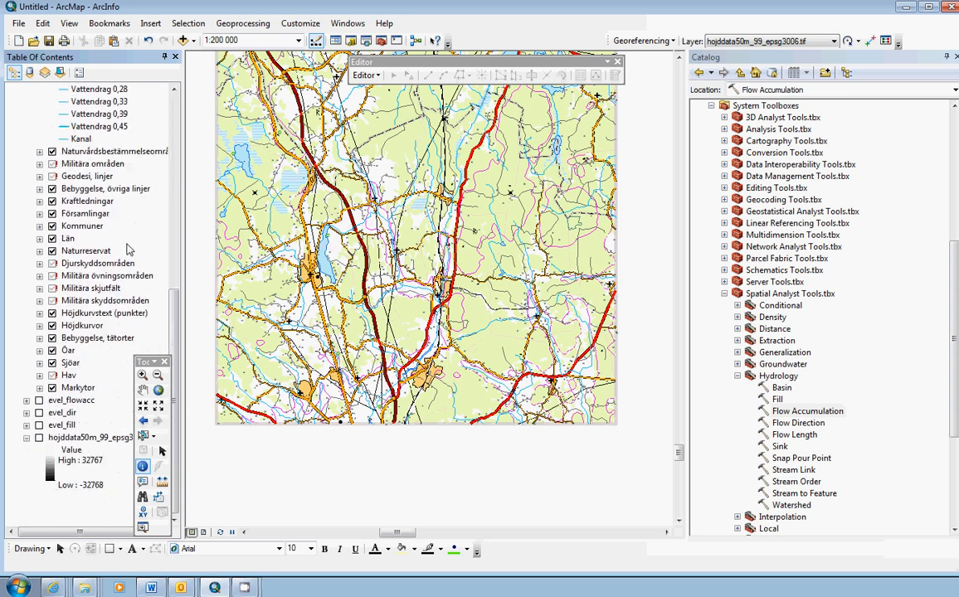
{"action": "left_click", "coordinate": [40, 363]}
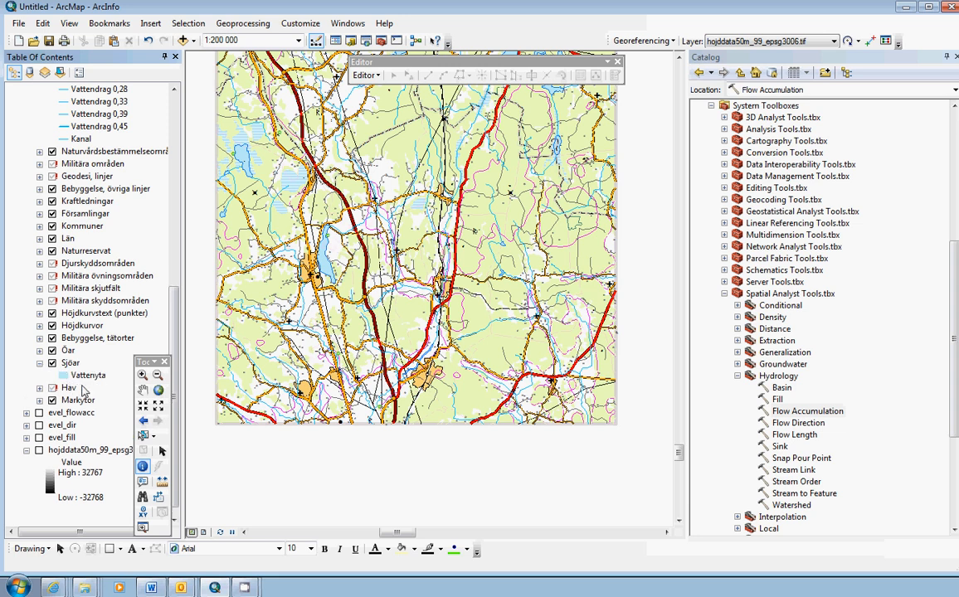
{"action": "left_click", "coordinate": [73, 363]}
{"action": "left_click", "coordinate": [71, 364]}
{"action": "left_click", "coordinate": [93, 378]}
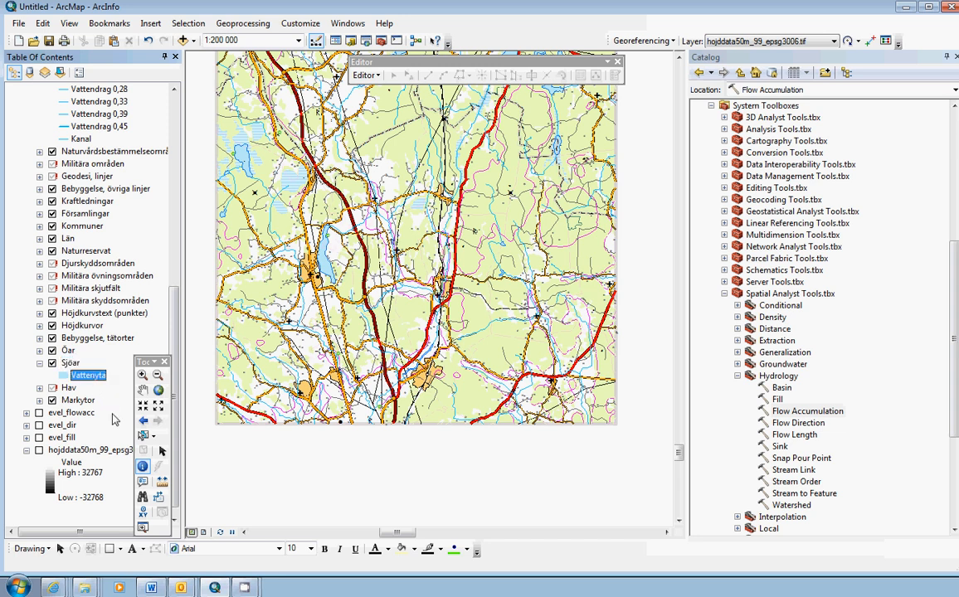
{"action": "left_click", "coordinate": [81, 366]}
{"action": "left_click_drag", "start_coordinate": [80, 369], "coordinate": [92, 222]}
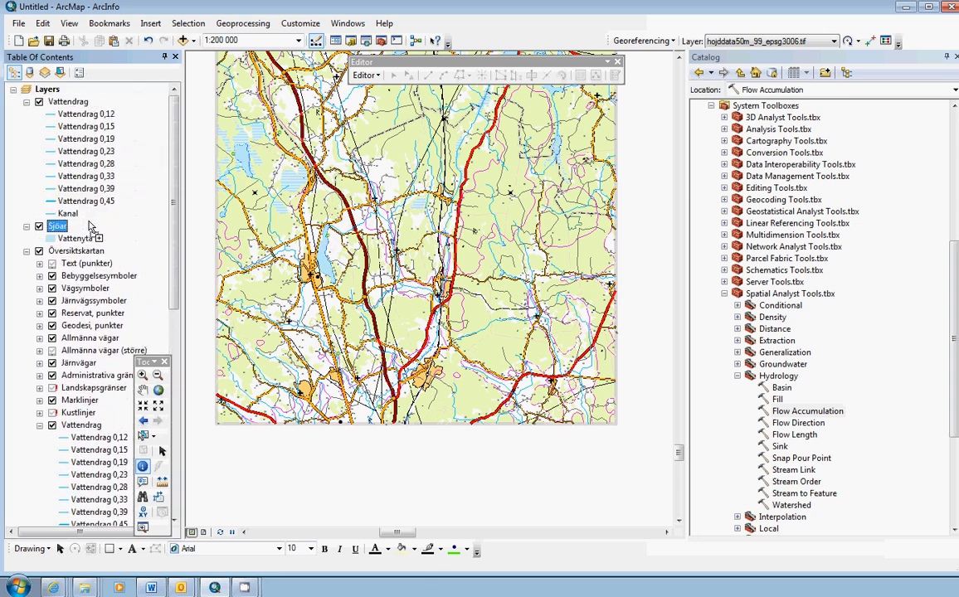
Step: Collapse and turn off the Översiktskartan group, and collapse the legends of the copied Vattendrag and Sjöar layers
{"action": "left_click", "coordinate": [27, 250]}
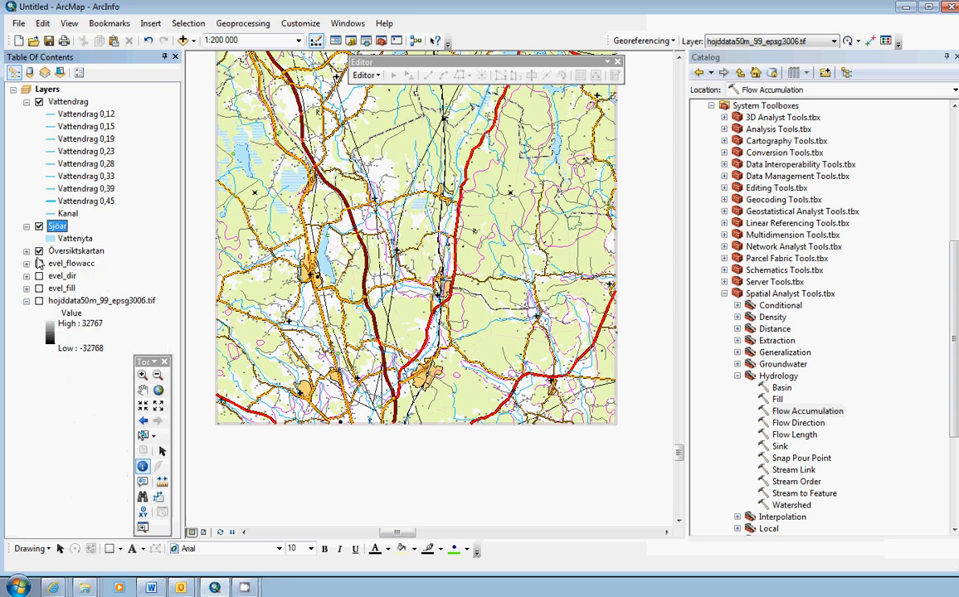
{"action": "left_click", "coordinate": [38, 251]}
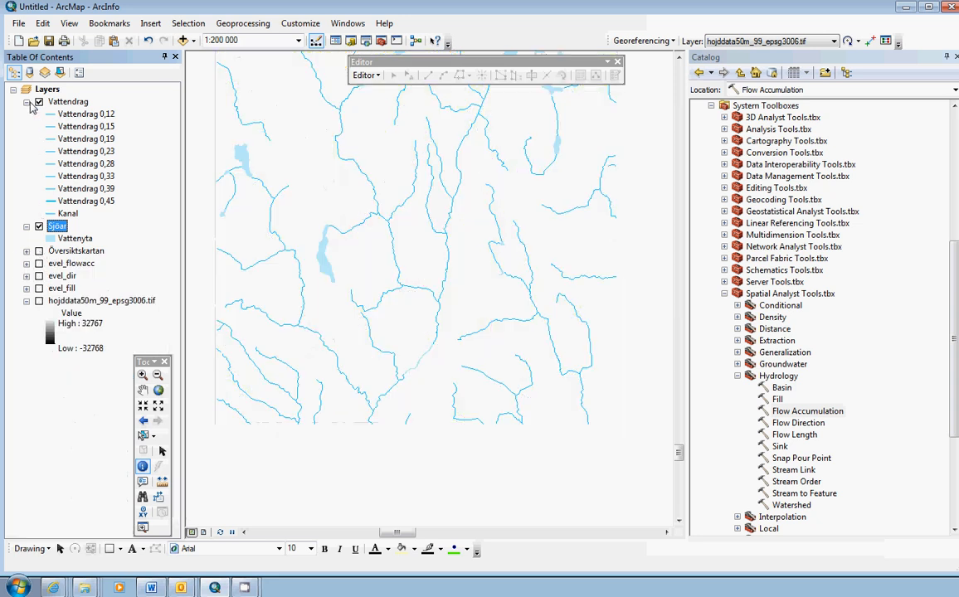
{"action": "left_click", "coordinate": [27, 101]}
{"action": "left_click", "coordinate": [27, 114]}
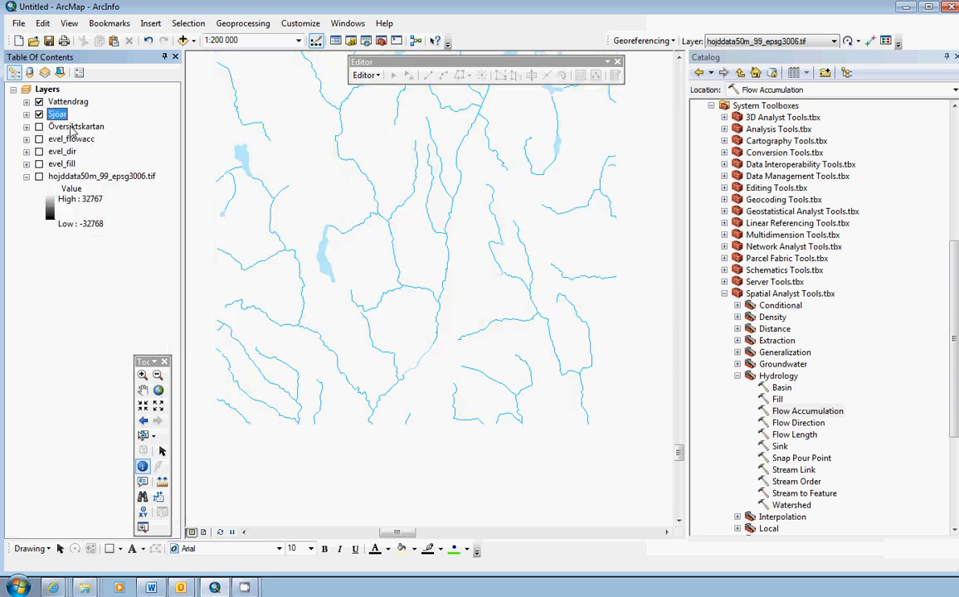
Step: Group the copied Vattendrag and Sjöar layers into a new group layer and name it Water
{"action": "left_click", "coordinate": [68, 101]}
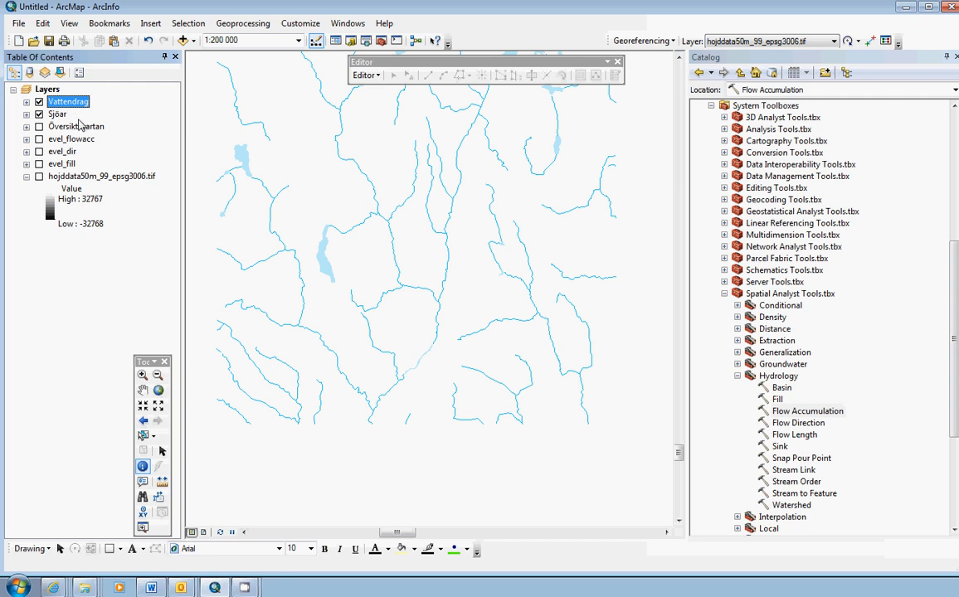
{"action": "left_click", "coordinate": [60, 116], "text": "ctrl"}
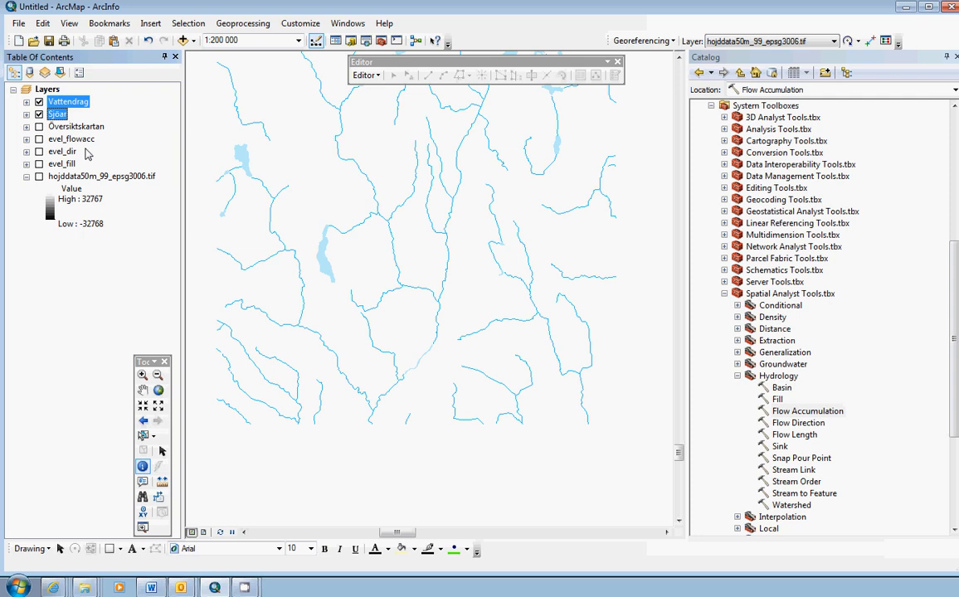
{"action": "right_click", "coordinate": [59, 106]}
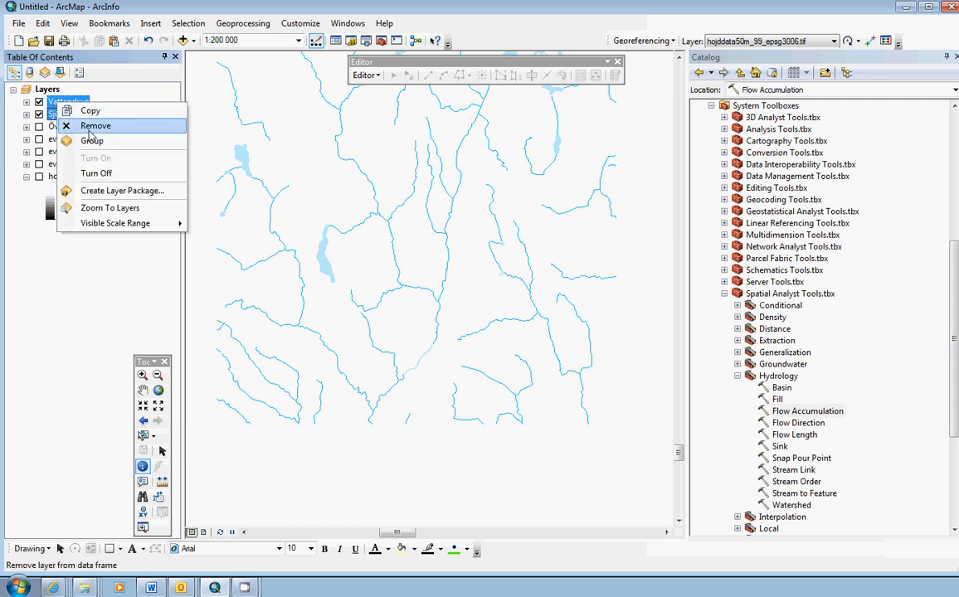
{"action": "left_click", "coordinate": [93, 141]}
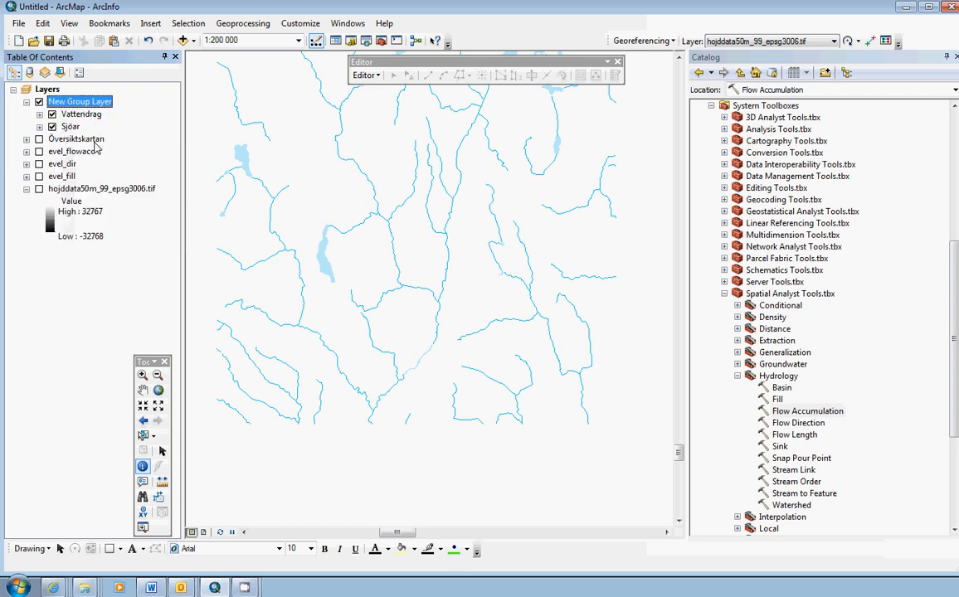
{"action": "double_click", "coordinate": [78, 102]}
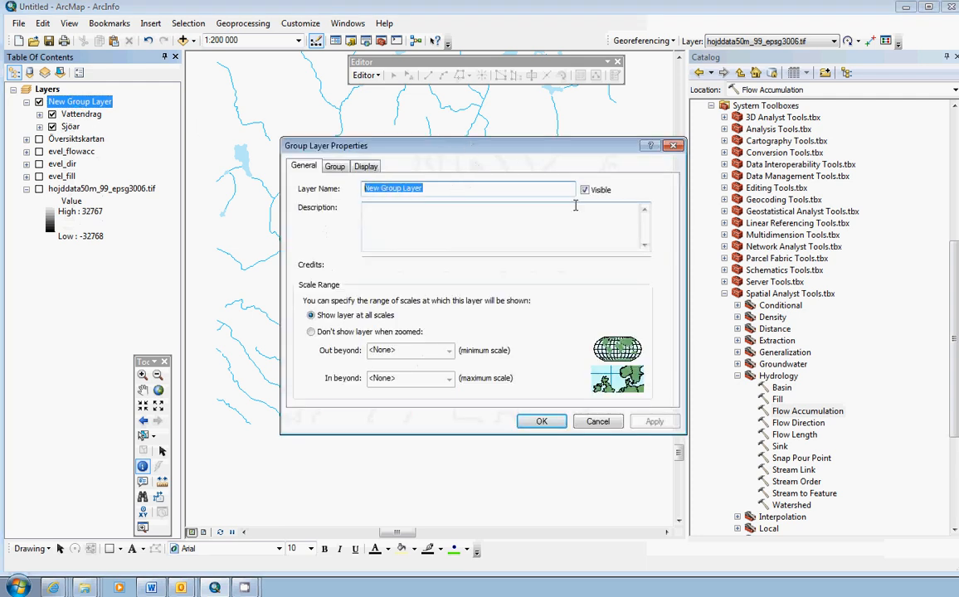
{"action": "type", "text": "Water"}
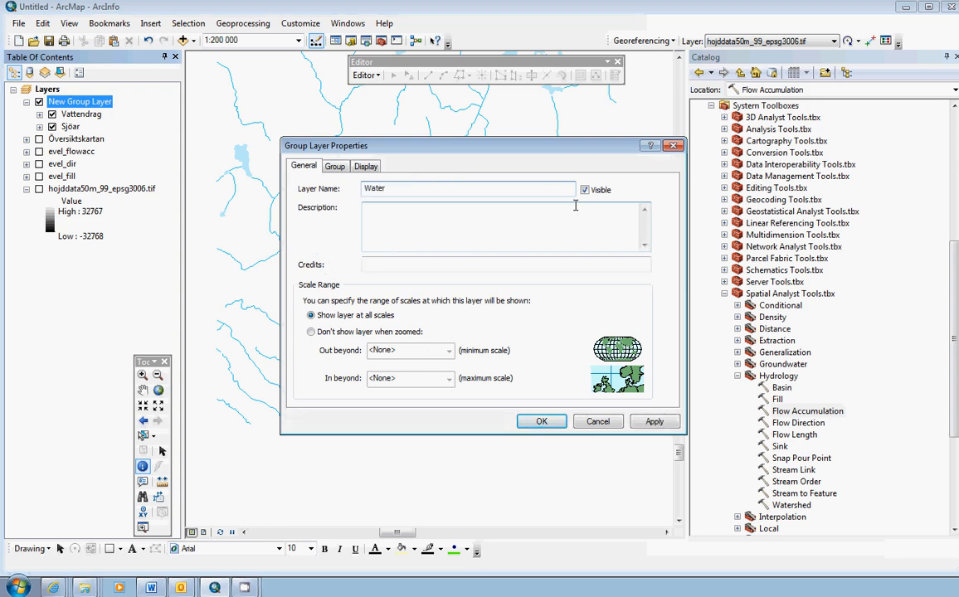
{"action": "left_click", "coordinate": [541, 422]}
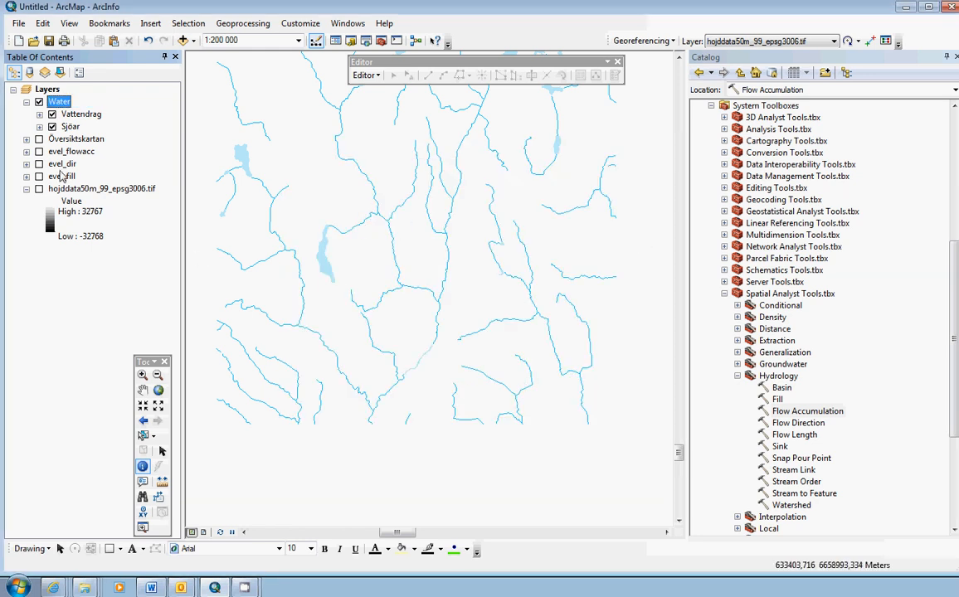
Step: Switch the symbology of Vattendrag in the Water group to a single symbol and colour the line light blue
{"action": "left_click", "coordinate": [39, 114]}
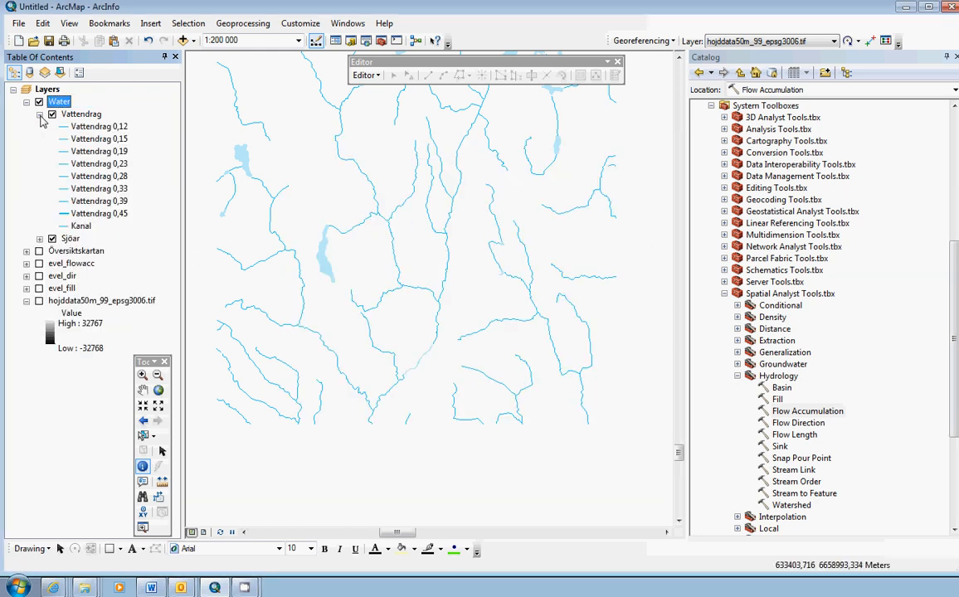
{"action": "left_click", "coordinate": [83, 114]}
{"action": "left_click", "coordinate": [83, 115]}
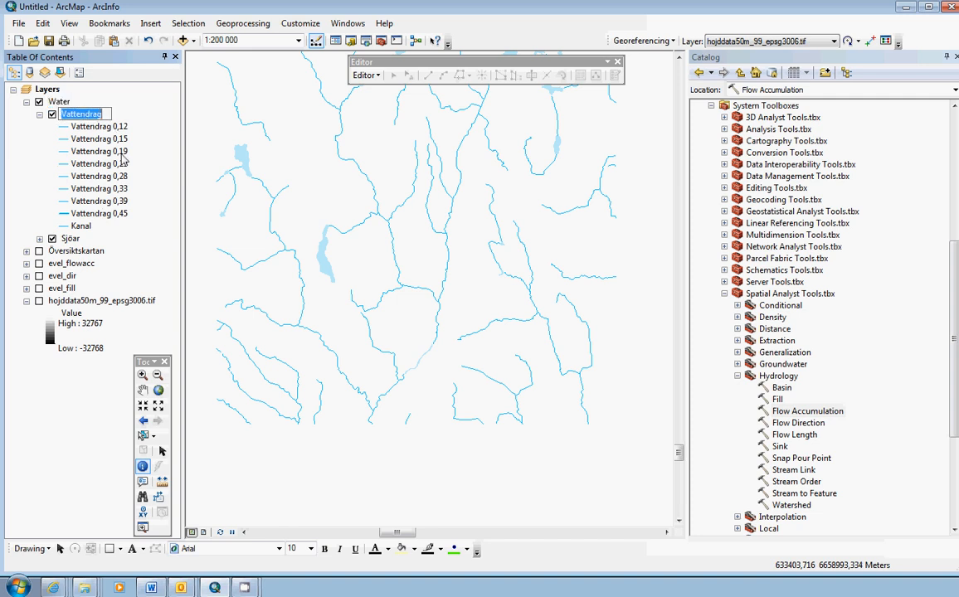
{"action": "double_click", "coordinate": [80, 112]}
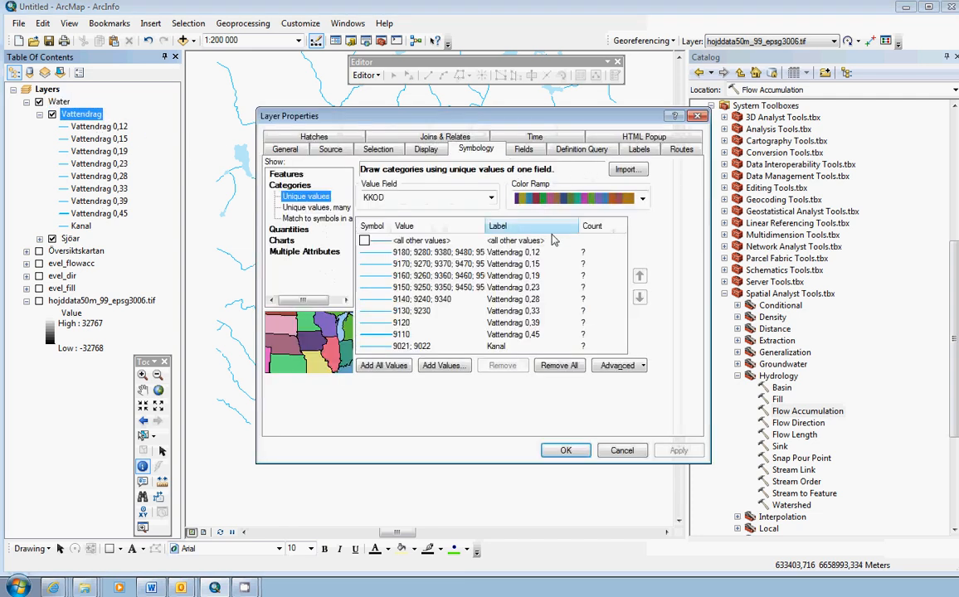
{"action": "left_click", "coordinate": [278, 174]}
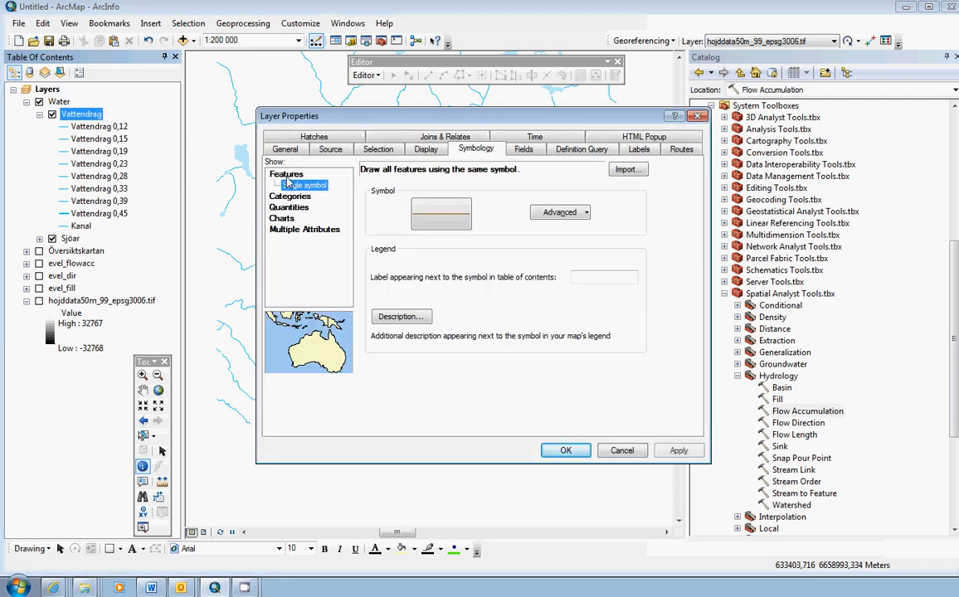
{"action": "left_click", "coordinate": [459, 219]}
{"action": "left_click", "coordinate": [698, 175]}
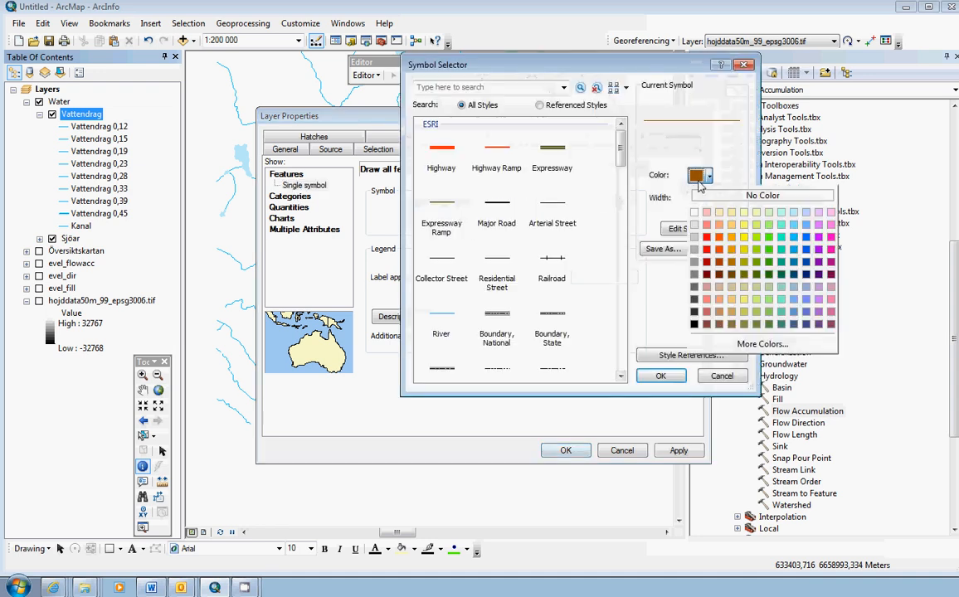
{"action": "left_click", "coordinate": [806, 224]}
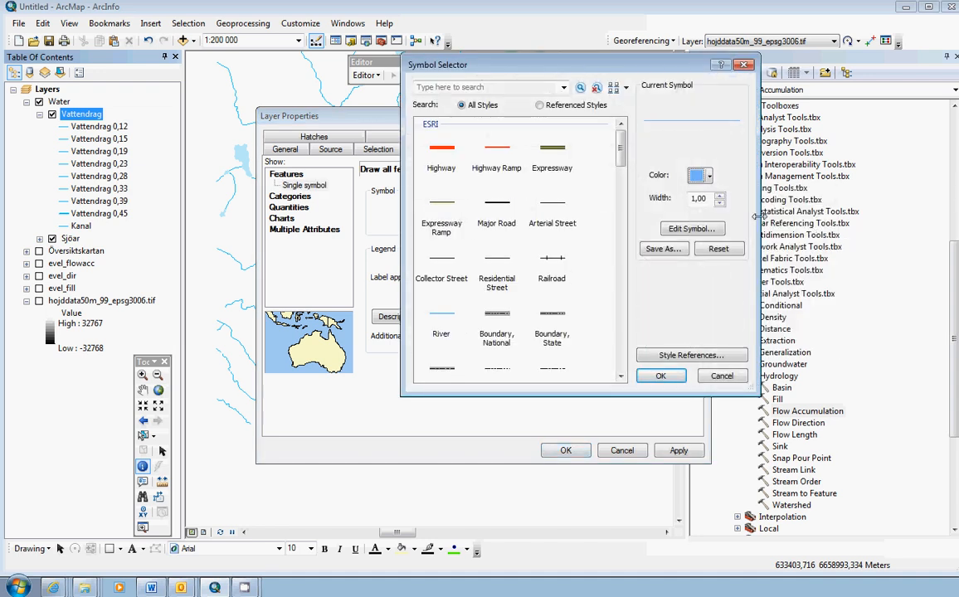
{"action": "left_click", "coordinate": [710, 177]}
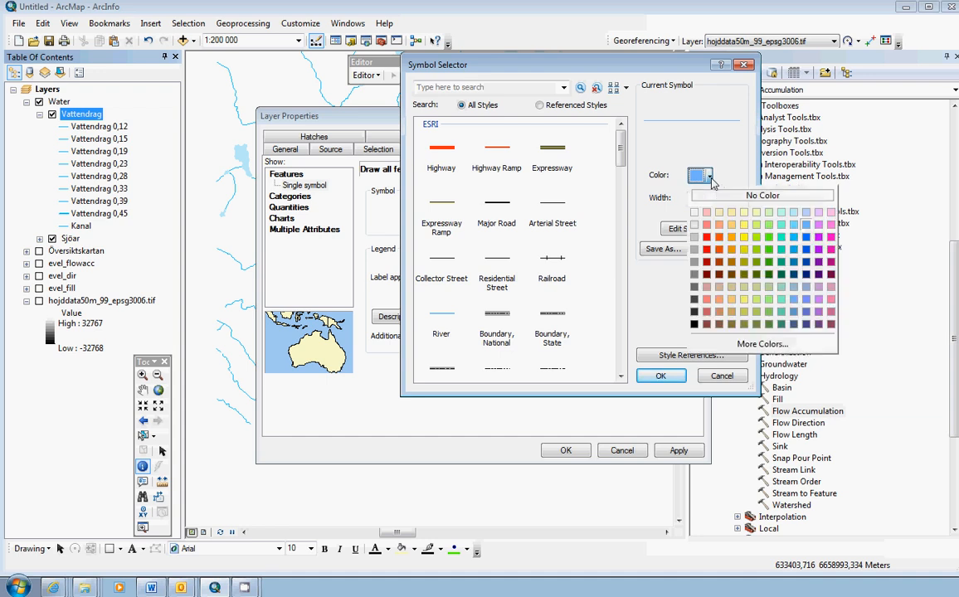
{"action": "left_click", "coordinate": [712, 179]}
Step: Set the Vattendrag line width to 2 and apply the symbol to the layer
{"action": "left_click", "coordinate": [719, 196]}
{"action": "left_click", "coordinate": [719, 196]}
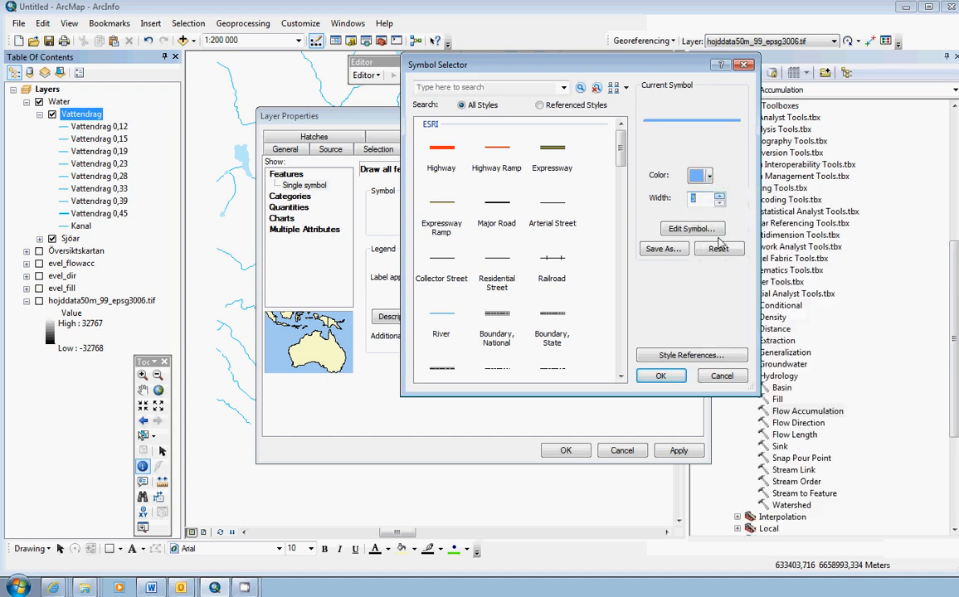
{"action": "left_click", "coordinate": [720, 204]}
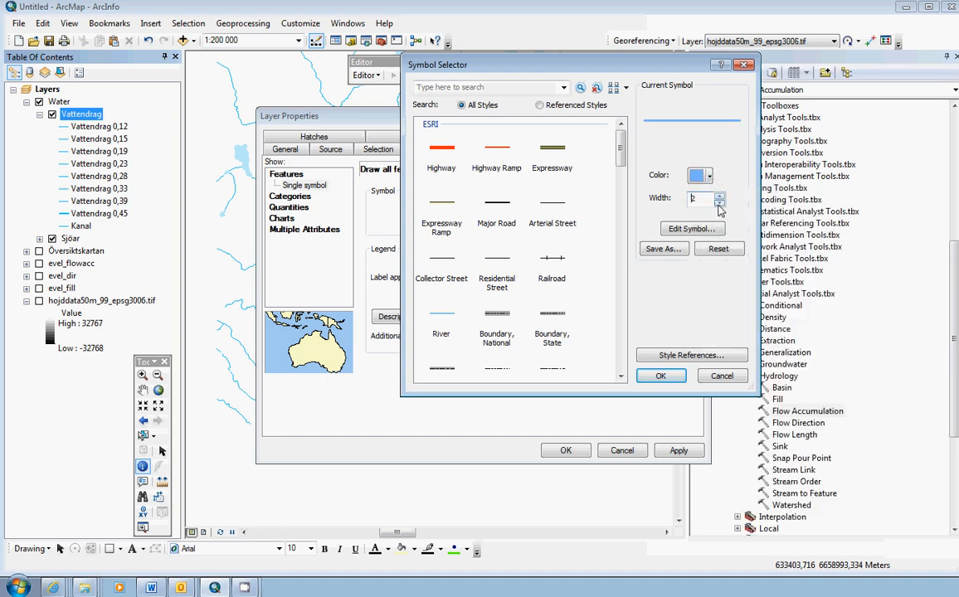
{"action": "left_click", "coordinate": [663, 376]}
{"action": "left_click", "coordinate": [563, 451]}
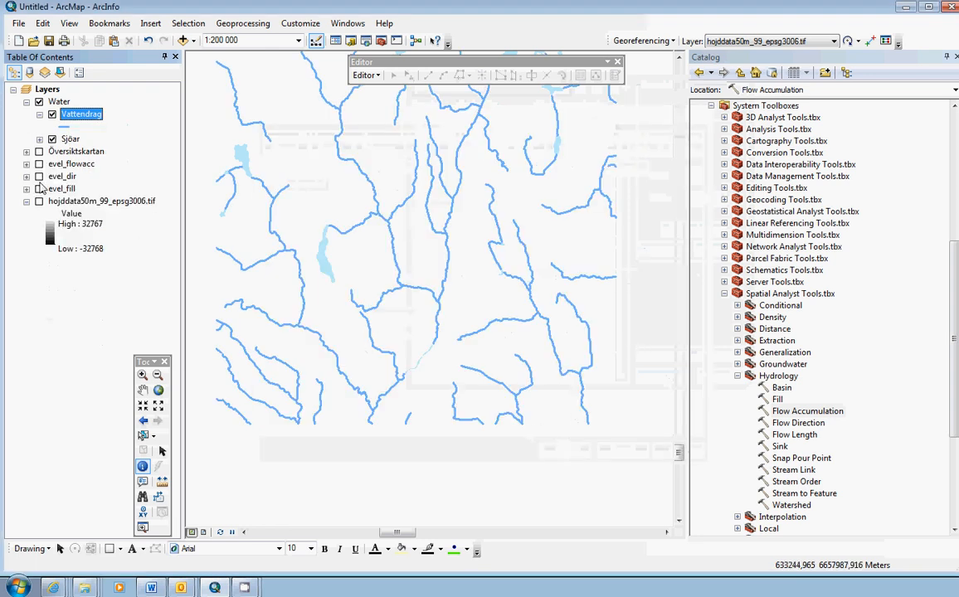
Step: Expand the Sjöar legend and turn on the evel_flowacc raster beneath the water layers
{"action": "left_click", "coordinate": [39, 138]}
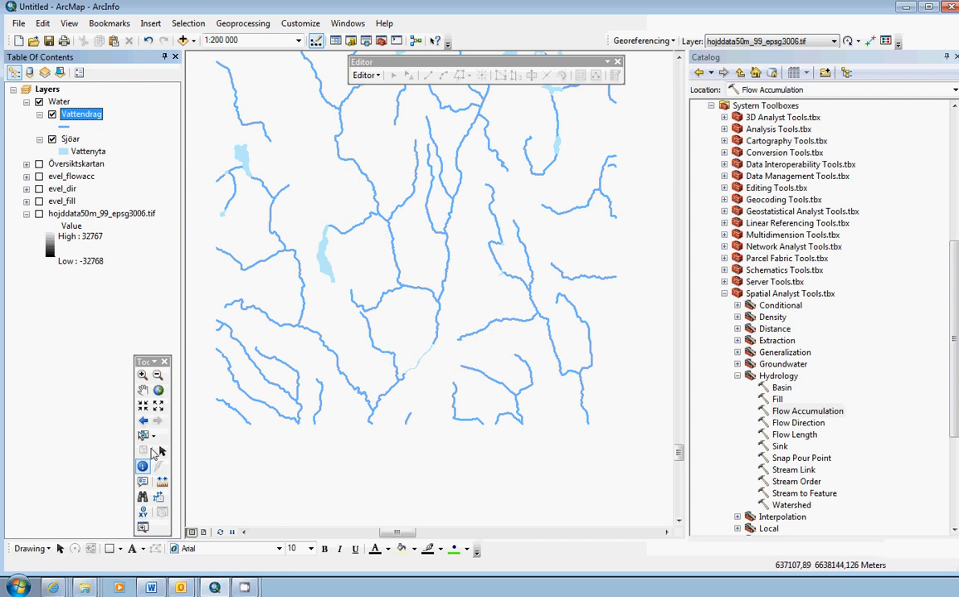
{"action": "left_click", "coordinate": [142, 389]}
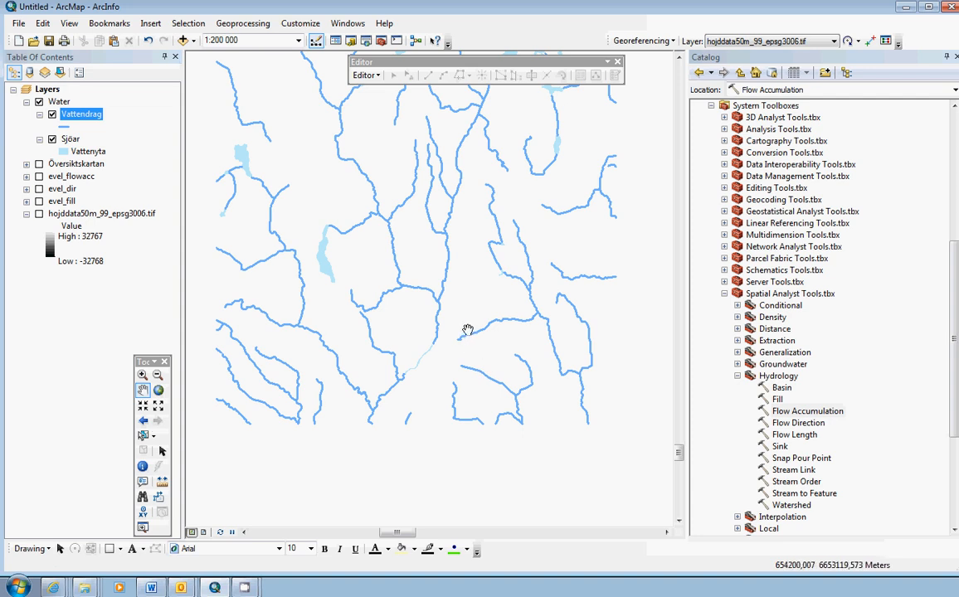
{"action": "left_click_drag", "start_coordinate": [475, 321], "coordinate": [495, 343]}
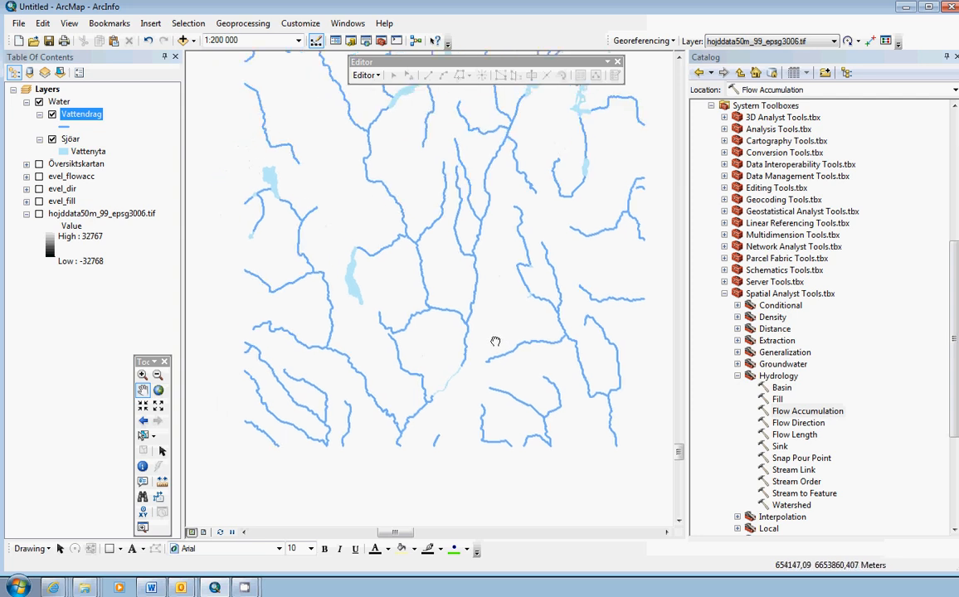
{"action": "left_click", "coordinate": [39, 176]}
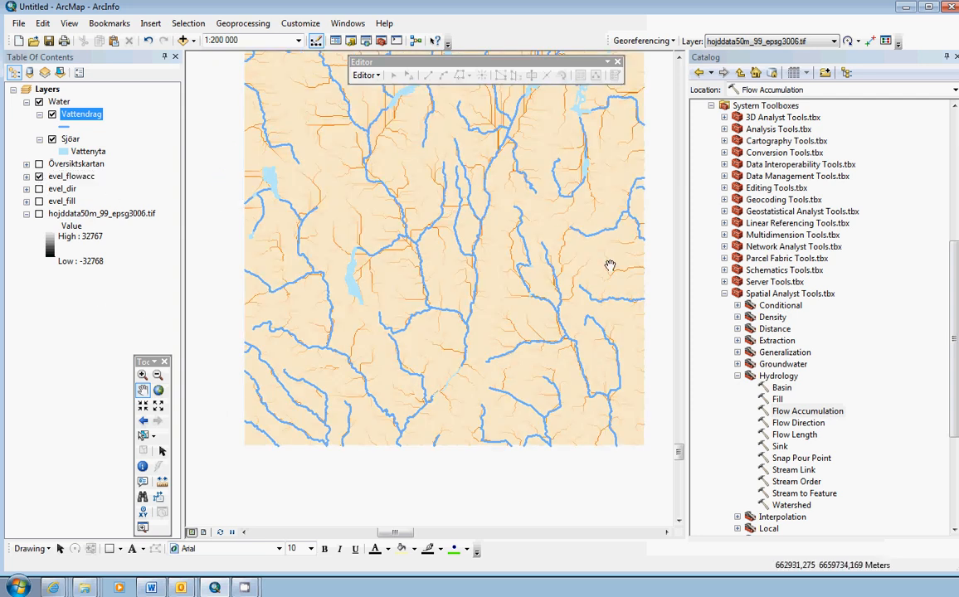
Step: Compare the mapped watercourses with the flow accumulation channels around the main stream junction at 1:30 000, and collapse the Water group
{"action": "scroll", "coordinate": [471, 358], "scroll_direction": "up", "scroll_amount": 5}
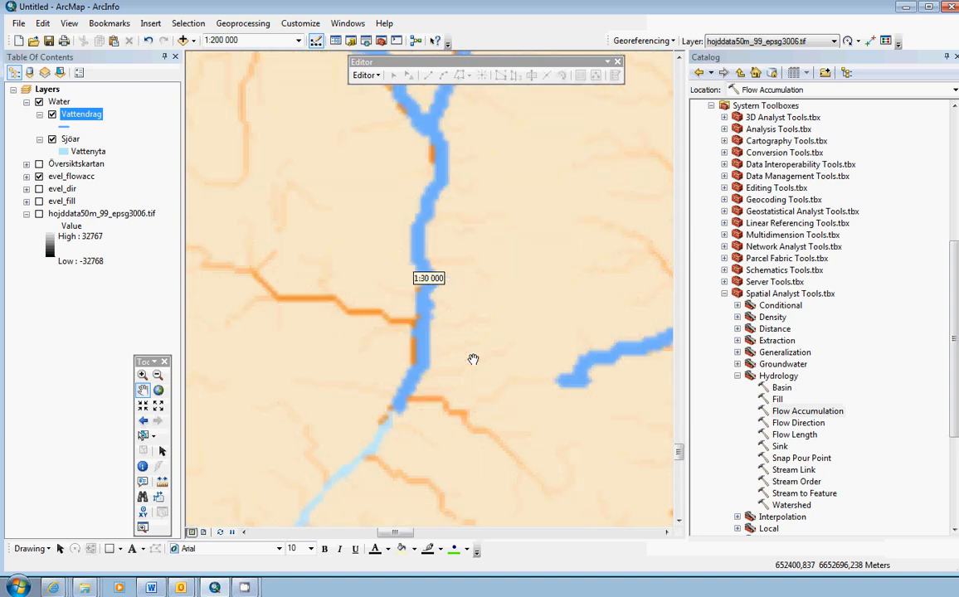
{"action": "left_click_drag", "start_coordinate": [472, 225], "coordinate": [550, 369]}
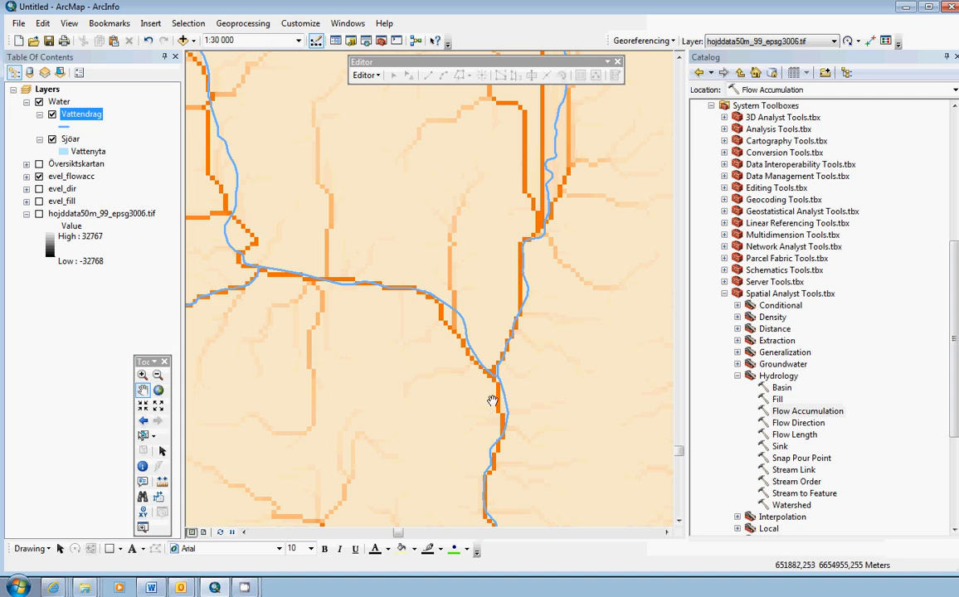
{"action": "left_click_drag", "start_coordinate": [554, 379], "coordinate": [520, 337]}
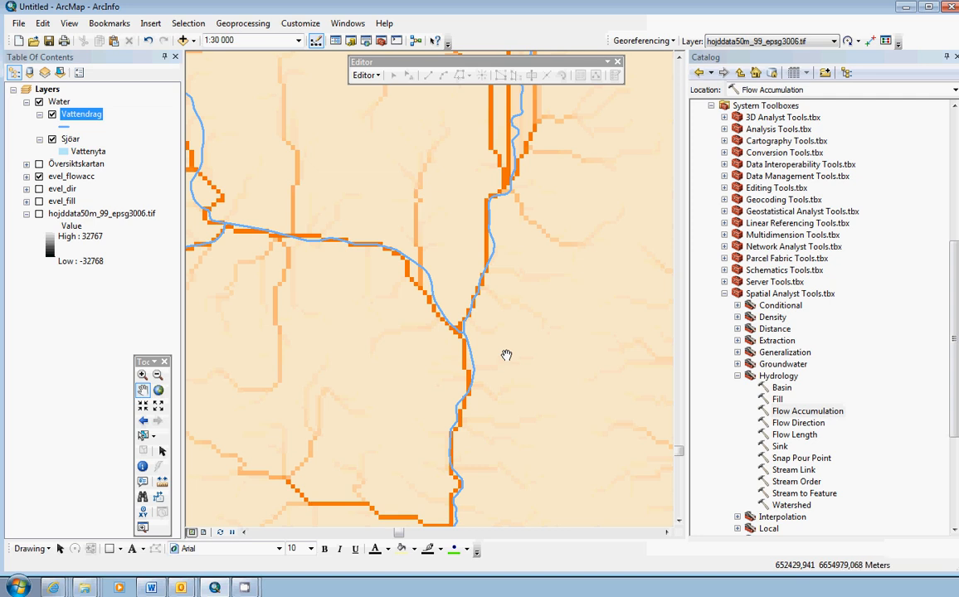
{"action": "left_click_drag", "start_coordinate": [506, 357], "coordinate": [565, 433]}
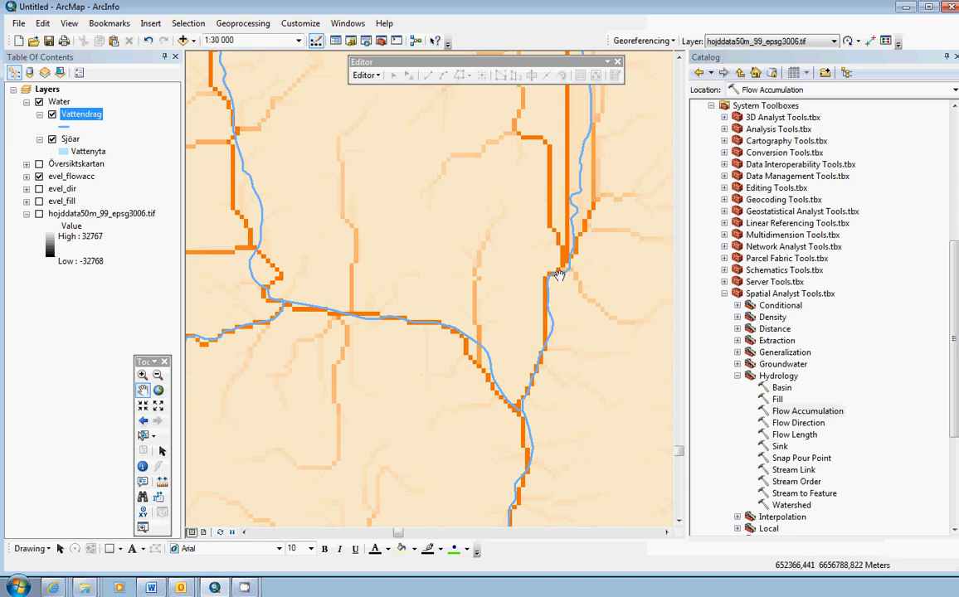
{"action": "mouse_move", "coordinate": [587, 379]}
{"action": "left_mouse_down"}
{"action": "mouse_move", "coordinate": [531, 350]}
{"action": "mouse_move", "coordinate": [534, 398]}
{"action": "mouse_move", "coordinate": [564, 432]}
{"action": "mouse_move", "coordinate": [527, 359]}
{"action": "mouse_move", "coordinate": [553, 336]}
{"action": "mouse_move", "coordinate": [535, 336]}
{"action": "left_mouse_up"}
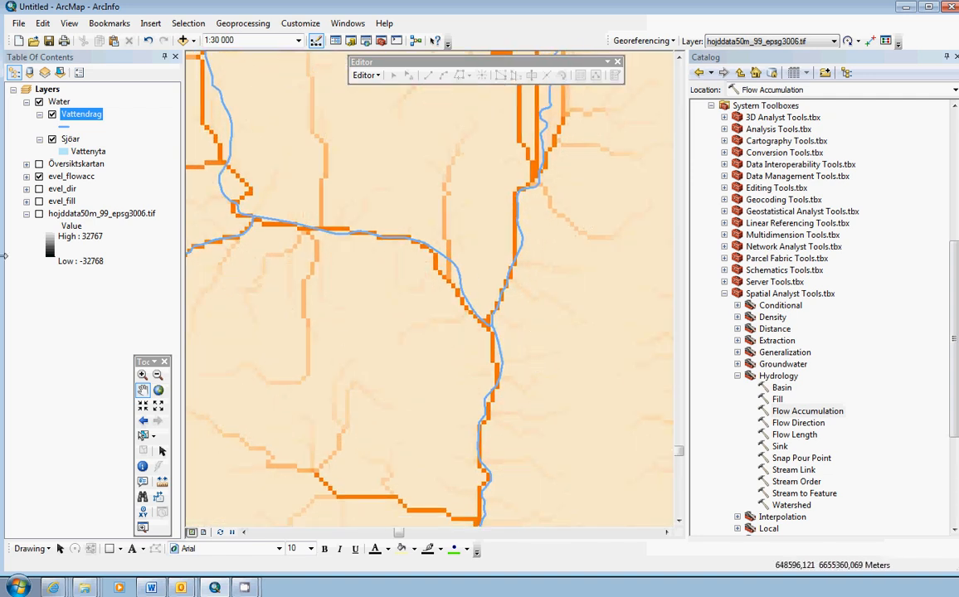
{"action": "left_click", "coordinate": [25, 102]}
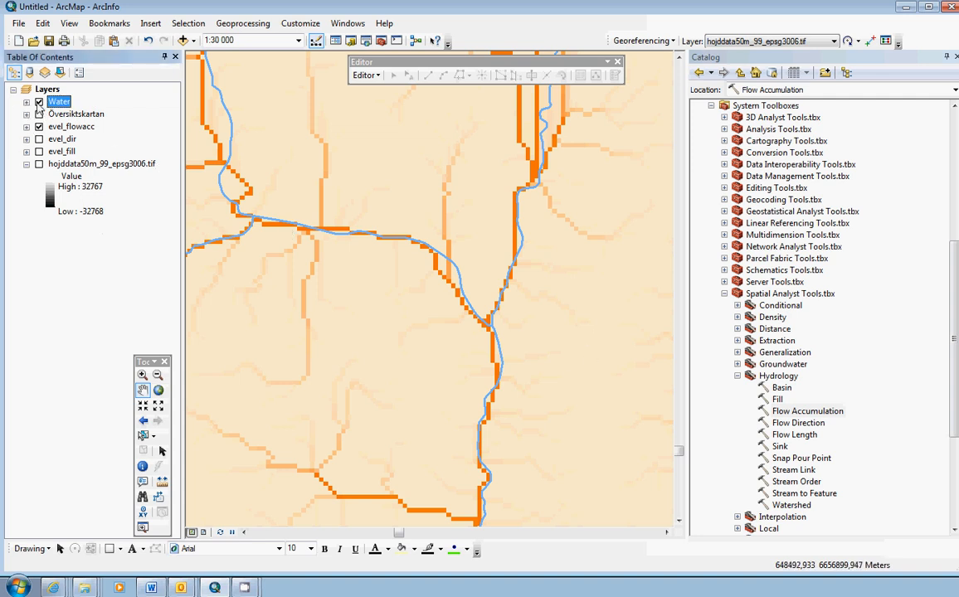
Step: Hide the Water group and evel_flowacc, turn on Översiktskartan, and examine the stream junction on the overview map at 1:40 000
{"action": "left_click", "coordinate": [39, 102]}
{"action": "left_click", "coordinate": [39, 114]}
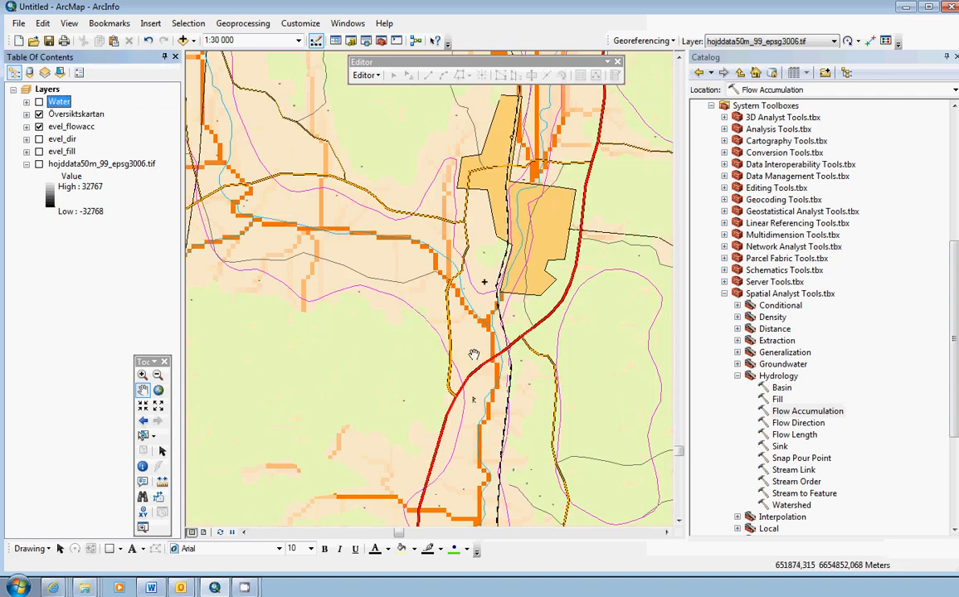
{"action": "left_click", "coordinate": [39, 127]}
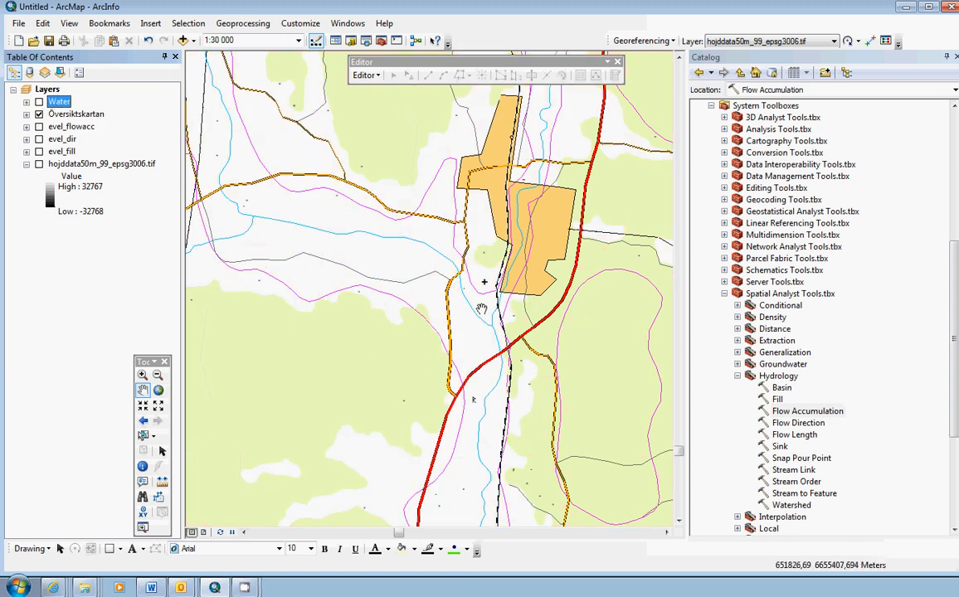
{"action": "scroll", "coordinate": [515, 330], "scroll_direction": "up", "scroll_amount": 1}
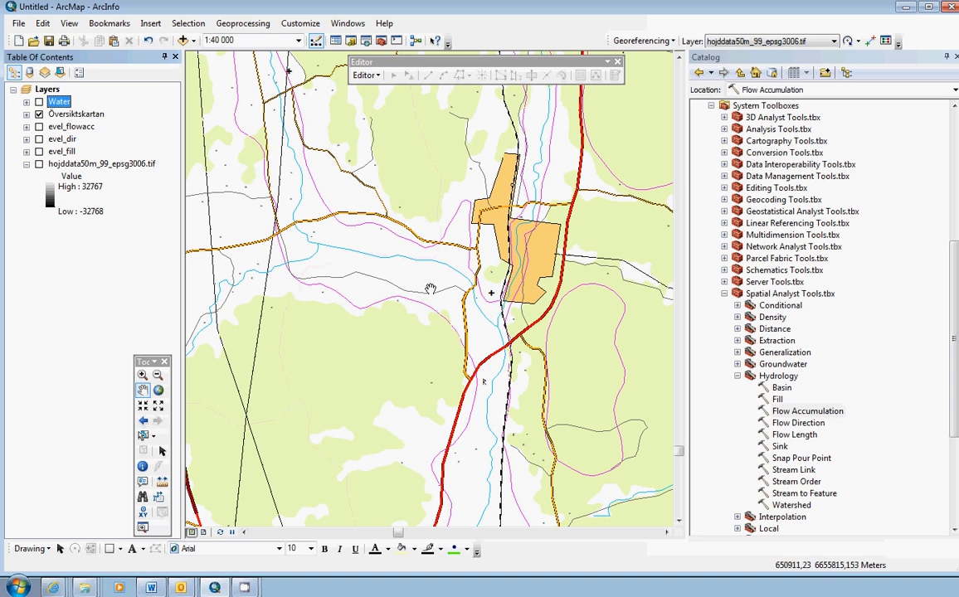
{"action": "left_click_drag", "start_coordinate": [527, 312], "coordinate": [507, 321]}
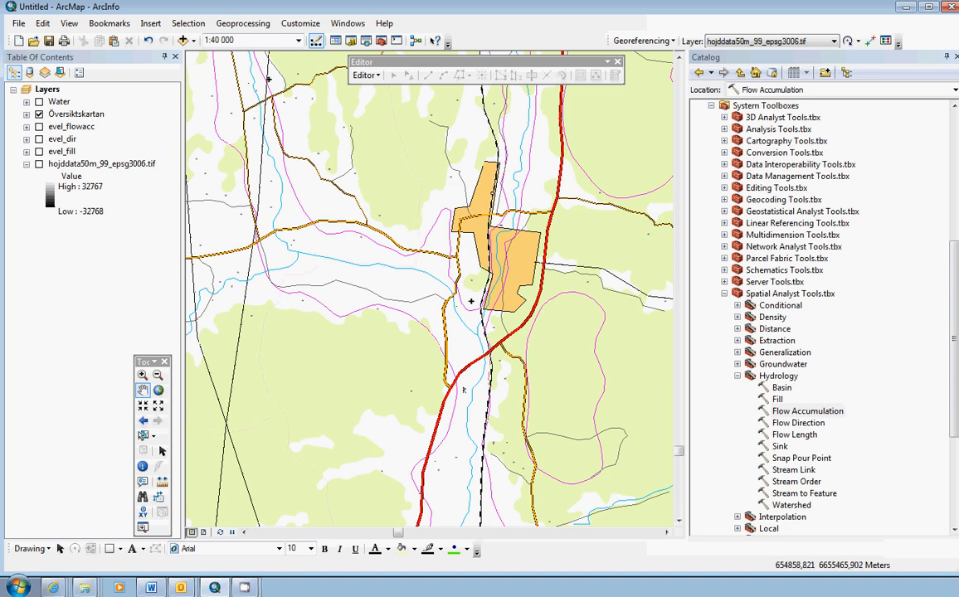
Step: Start a new shapefile in the WatershedFyris folder, named pourpoints, with feature type Point
{"action": "scroll", "coordinate": [946, 173], "scroll_direction": "up", "scroll_amount": 8}
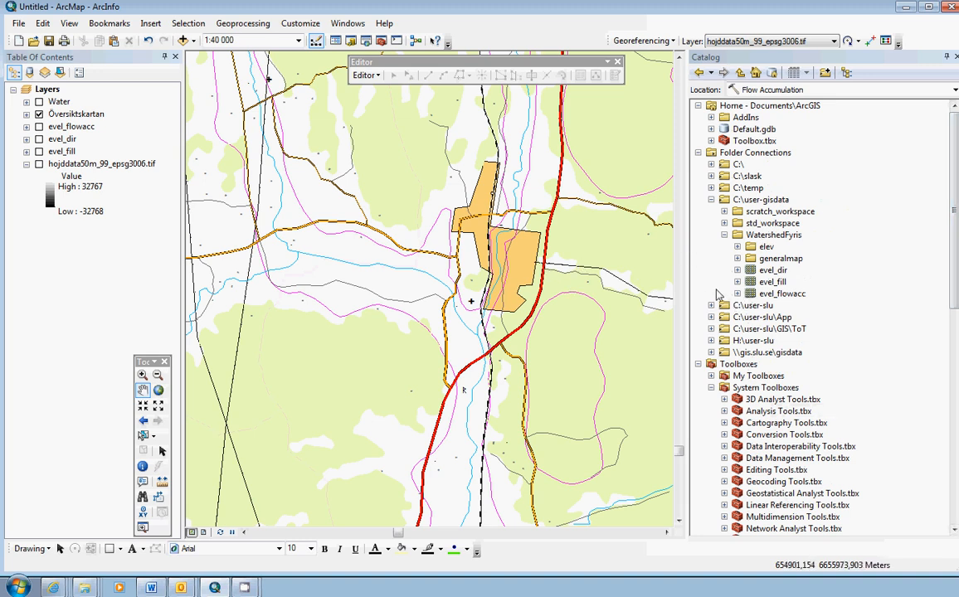
{"action": "left_click", "coordinate": [770, 236]}
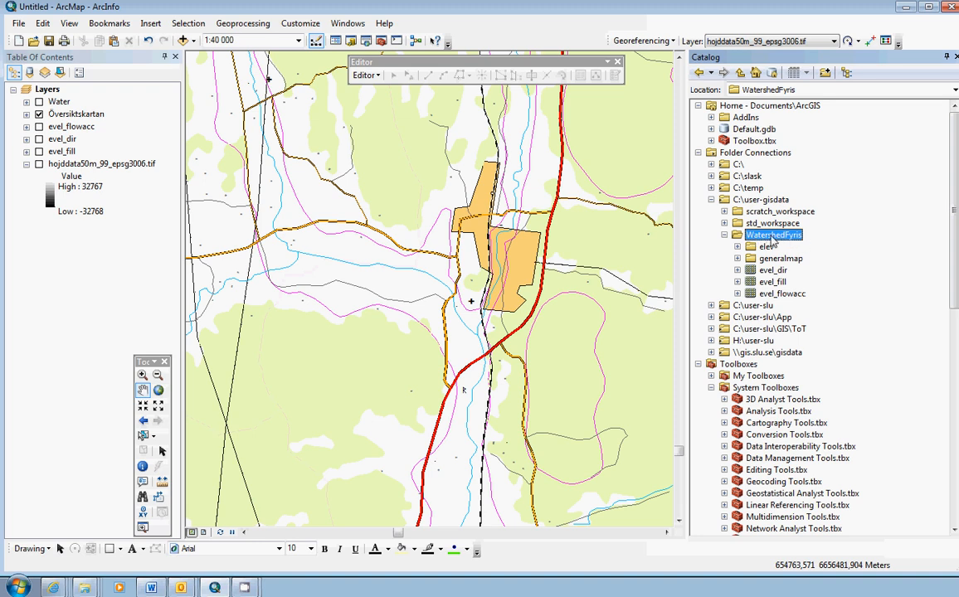
{"action": "right_click", "coordinate": [772, 240]}
{"action": "mouse_move", "coordinate": [819, 324]}
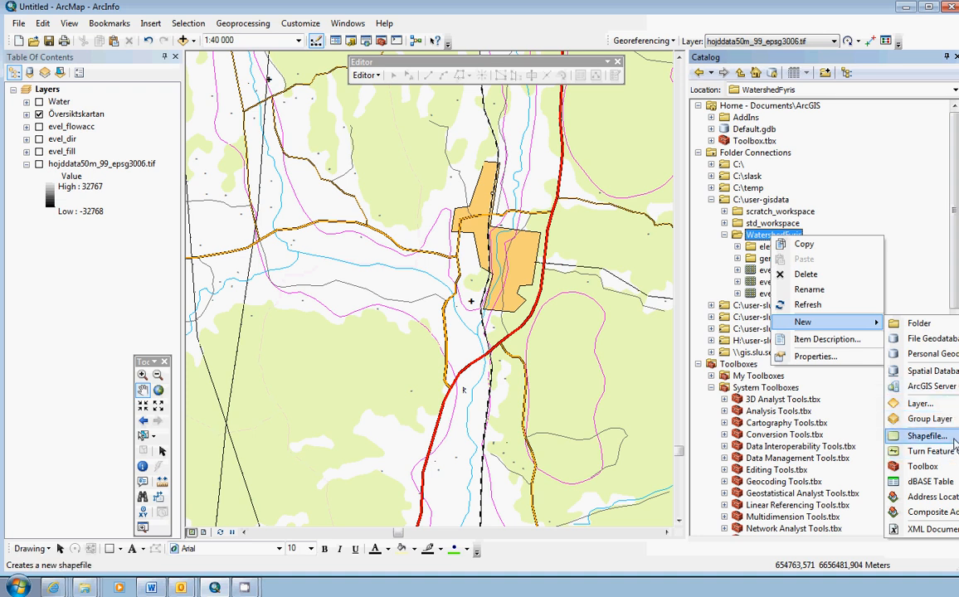
{"action": "left_click", "coordinate": [925, 438]}
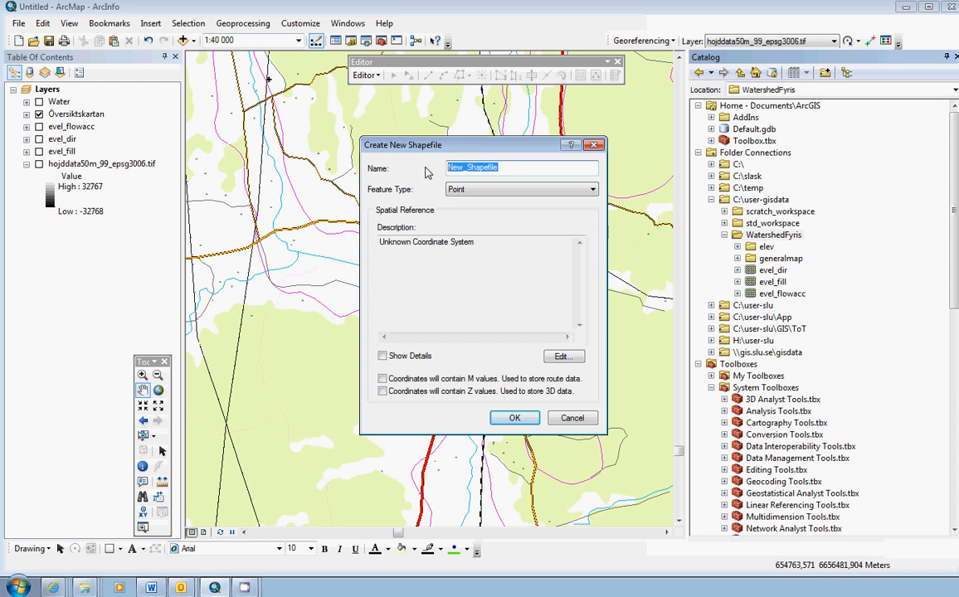
{"action": "type", "text": "pourpoints"}
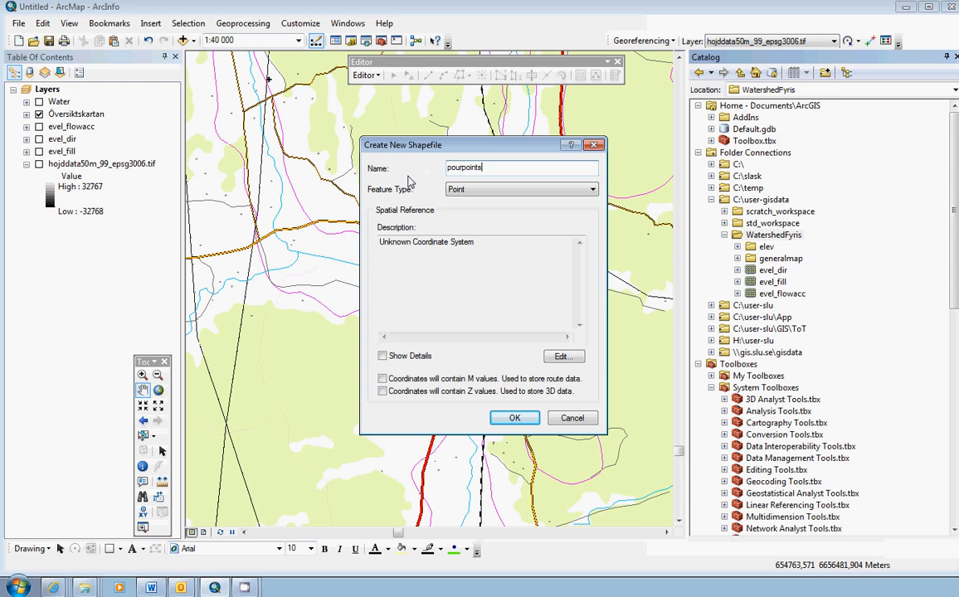
{"action": "key", "text": "Tab"}
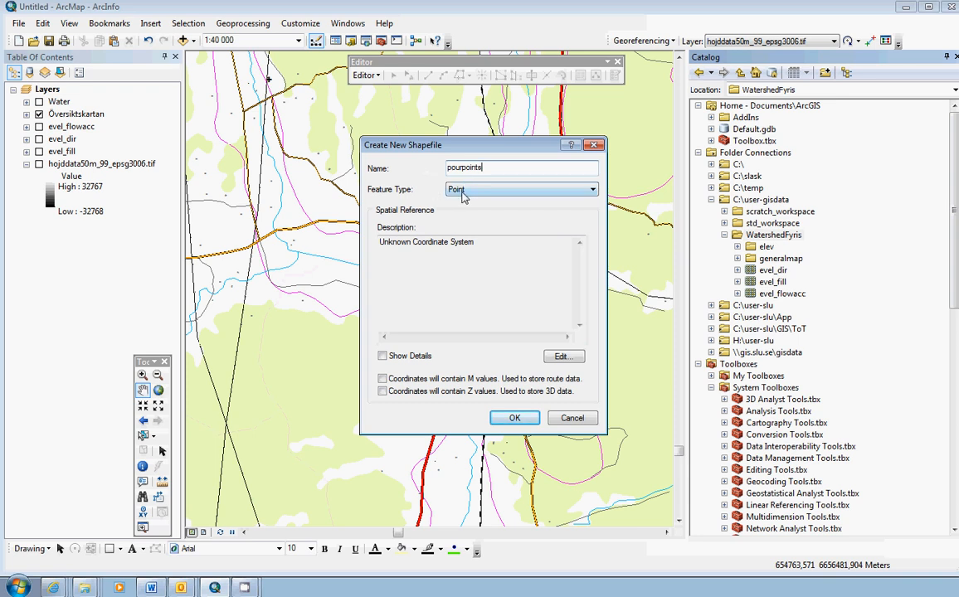
{"action": "left_click", "coordinate": [512, 194]}
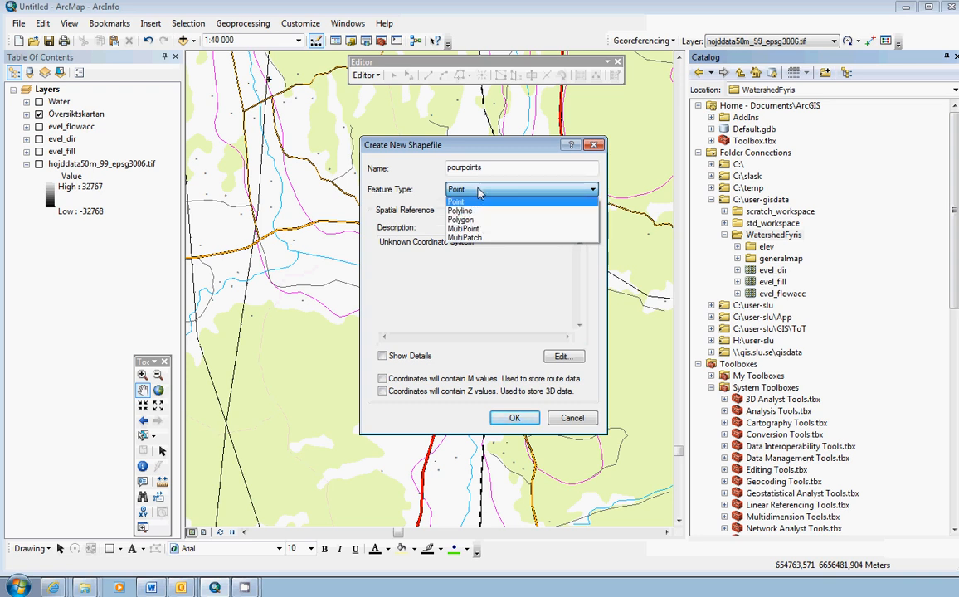
{"action": "left_click", "coordinate": [479, 191]}
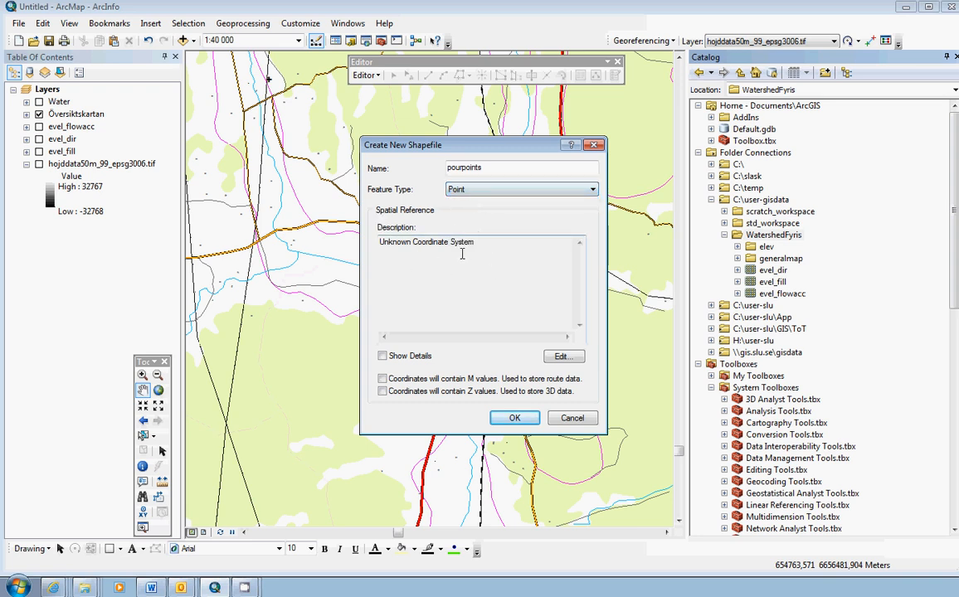
Step: Assign the predefined projected coordinate system SWEREF99 TM from the Swedish national grids and create the pourpoints shapefile
{"action": "left_click_drag", "start_coordinate": [477, 242], "coordinate": [326, 217]}
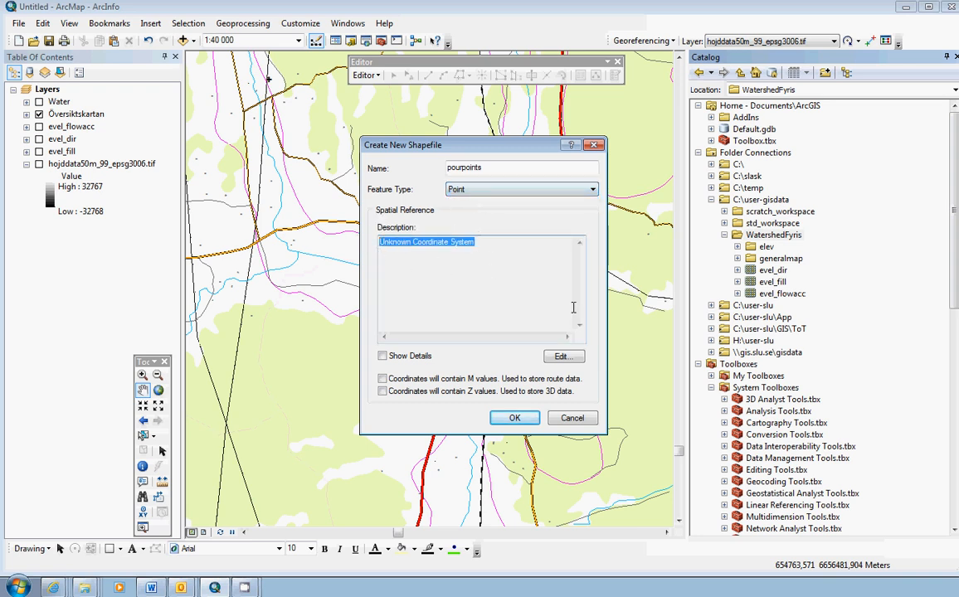
{"action": "left_click", "coordinate": [416, 268]}
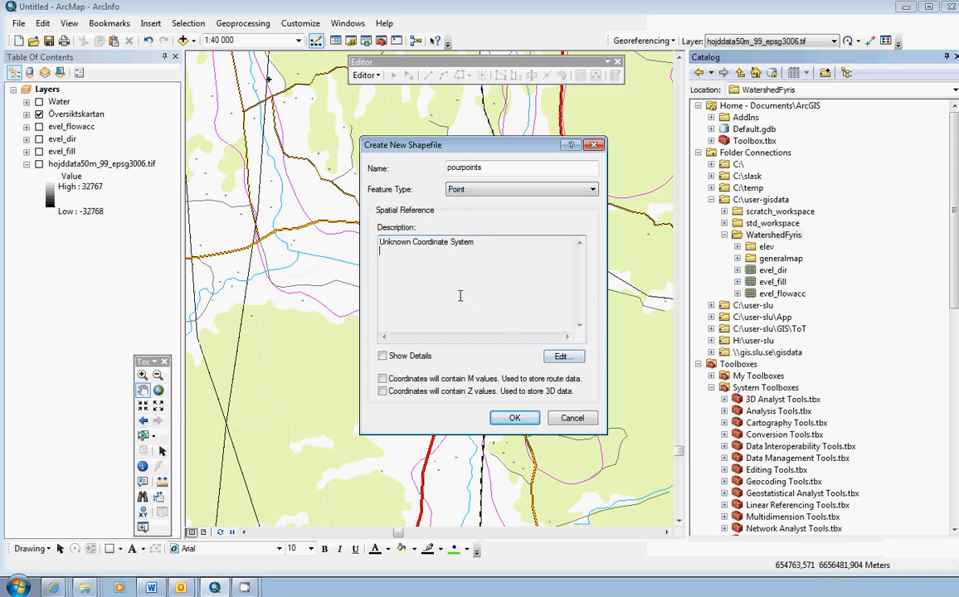
{"action": "left_click", "coordinate": [562, 357]}
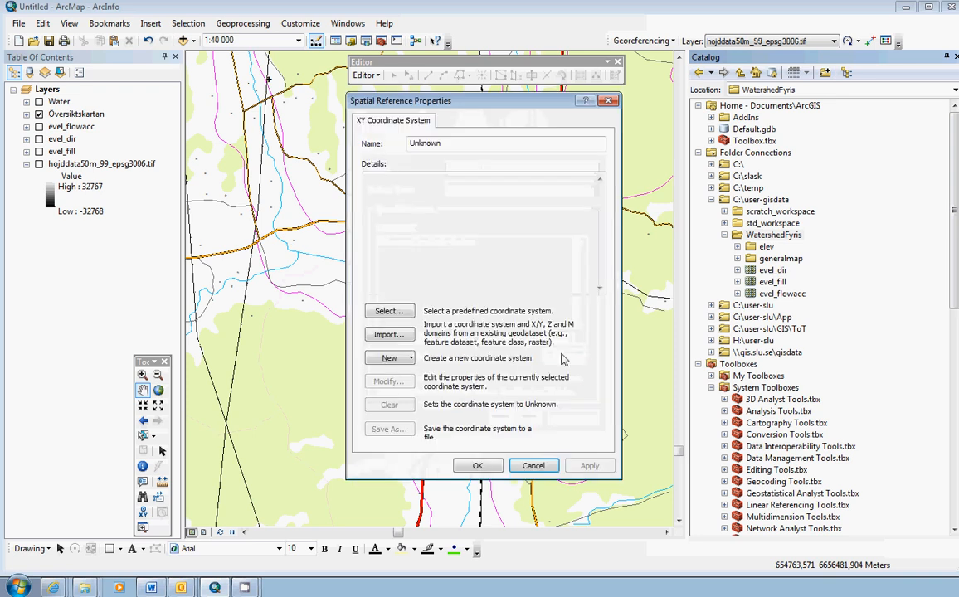
{"action": "left_click", "coordinate": [406, 311]}
{"action": "double_click", "coordinate": [365, 250]}
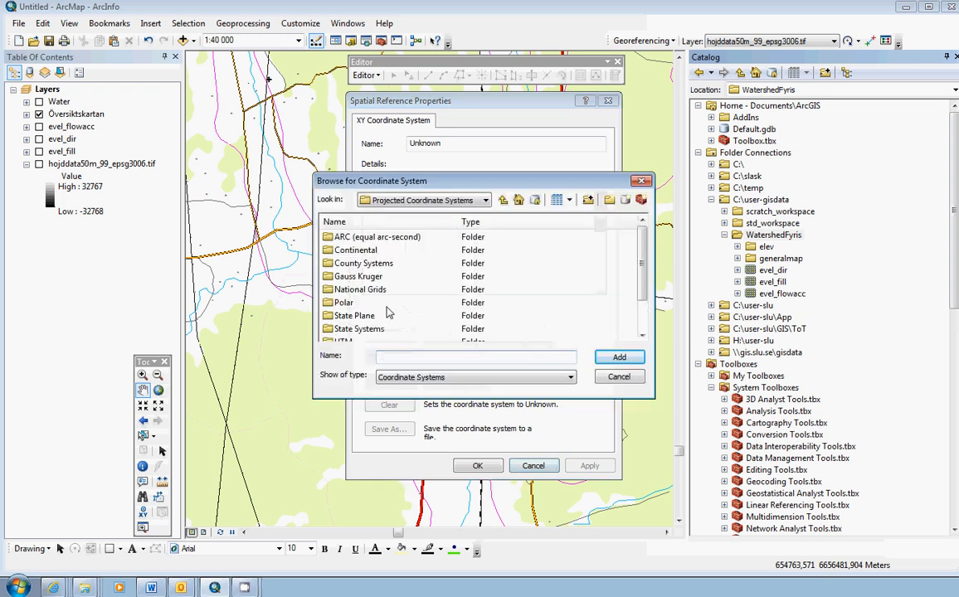
{"action": "left_click", "coordinate": [369, 290]}
{"action": "double_click", "coordinate": [365, 290]}
{"action": "scroll", "coordinate": [381, 300], "scroll_direction": "down", "scroll_amount": 5}
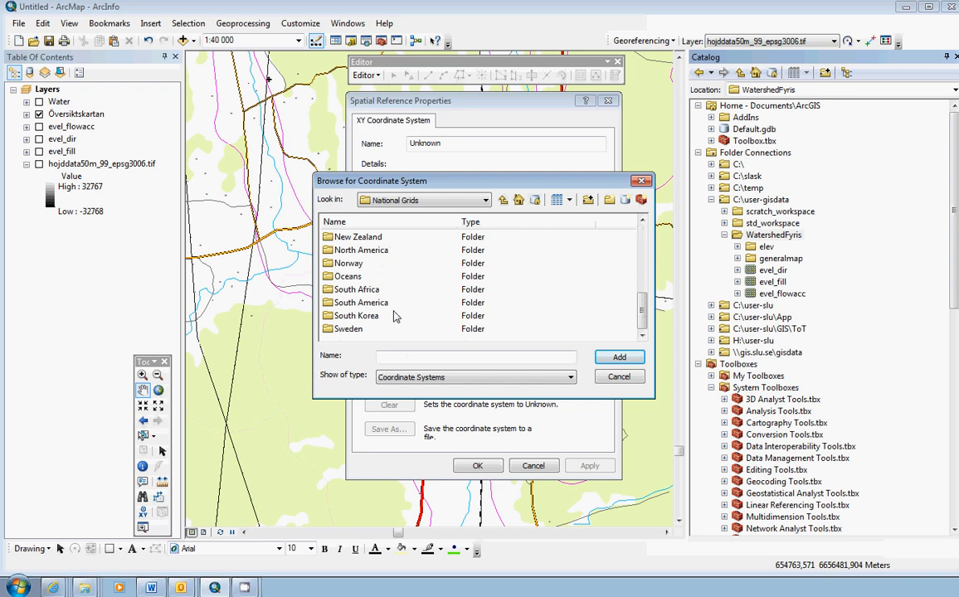
{"action": "double_click", "coordinate": [349, 329]}
{"action": "scroll", "coordinate": [420, 321], "scroll_direction": "down", "scroll_amount": 10}
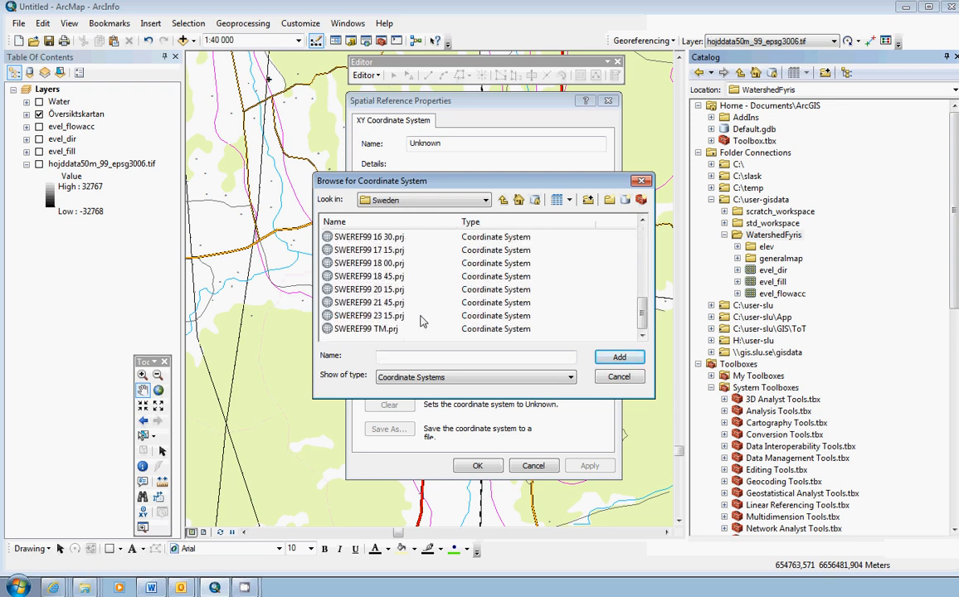
{"action": "left_click", "coordinate": [378, 330]}
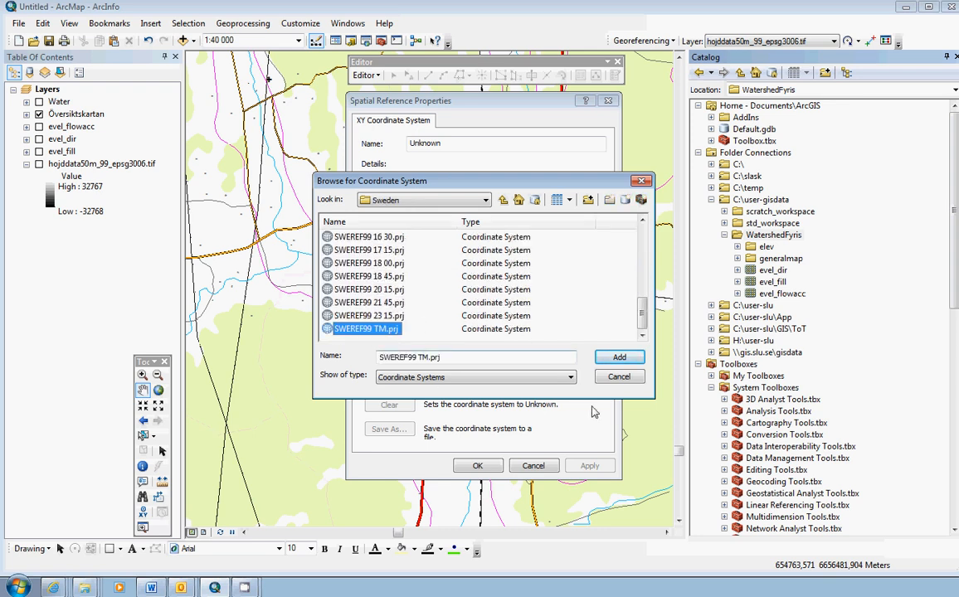
{"action": "left_click", "coordinate": [620, 359]}
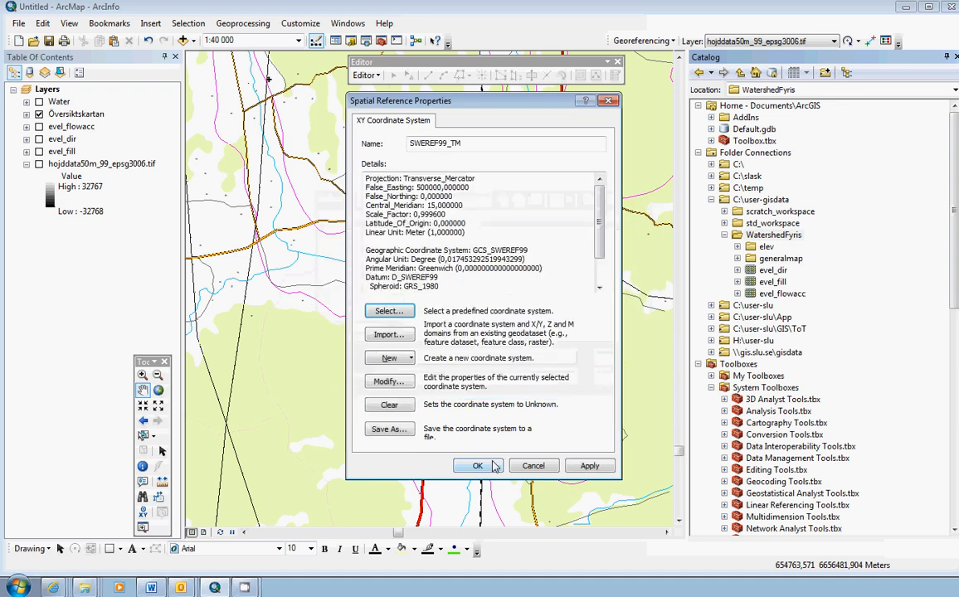
{"action": "left_click", "coordinate": [495, 463]}
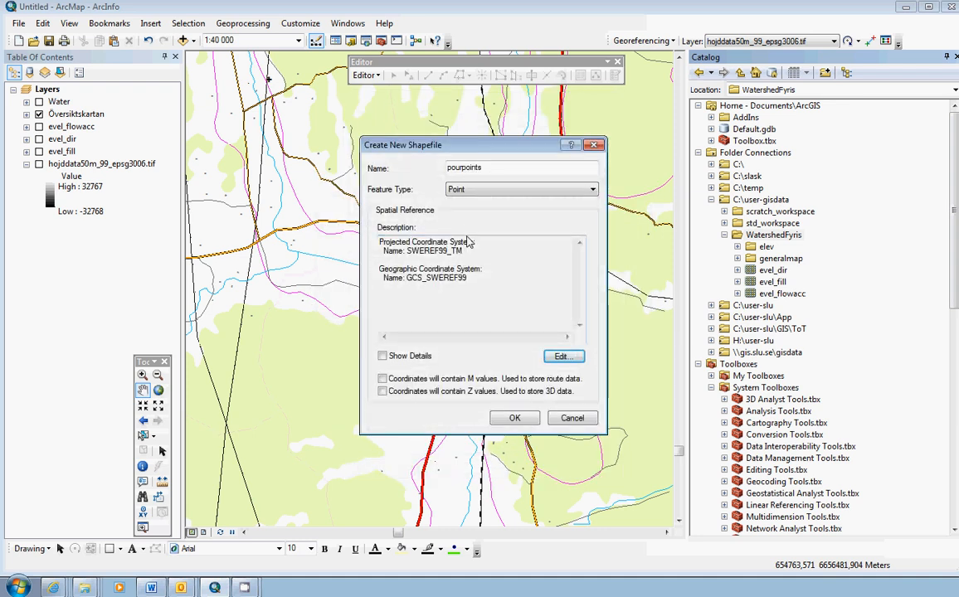
{"action": "left_click", "coordinate": [515, 418]}
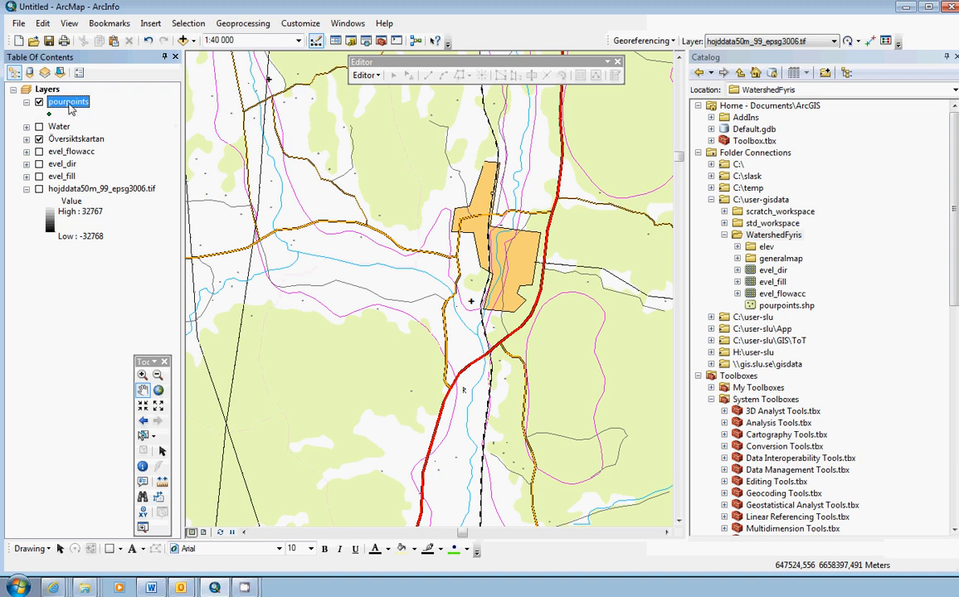
Step: Inspect the fields in the attribute table of the pourpoints layer and close the table
{"action": "right_click", "coordinate": [70, 109]}
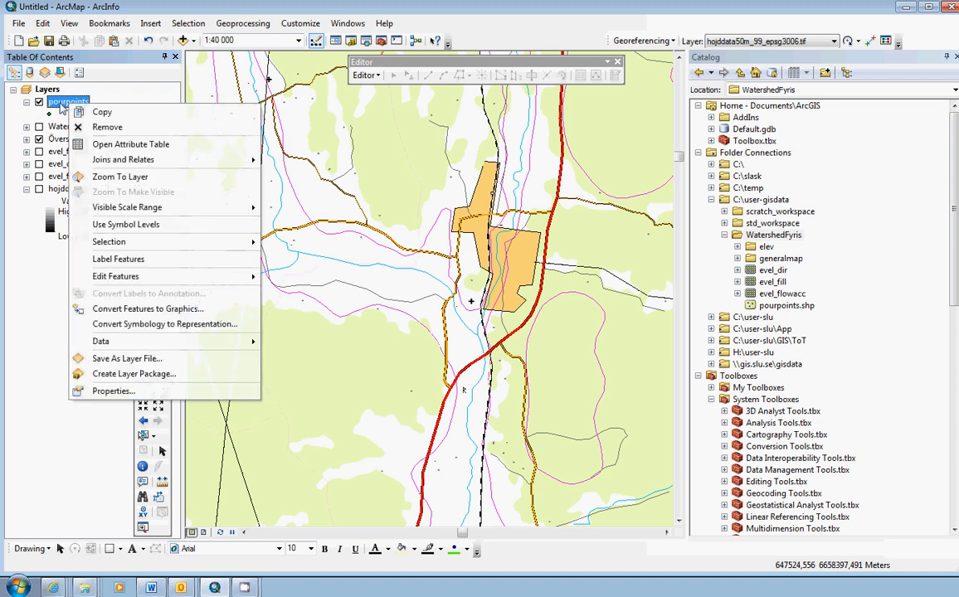
{"action": "left_click", "coordinate": [122, 152]}
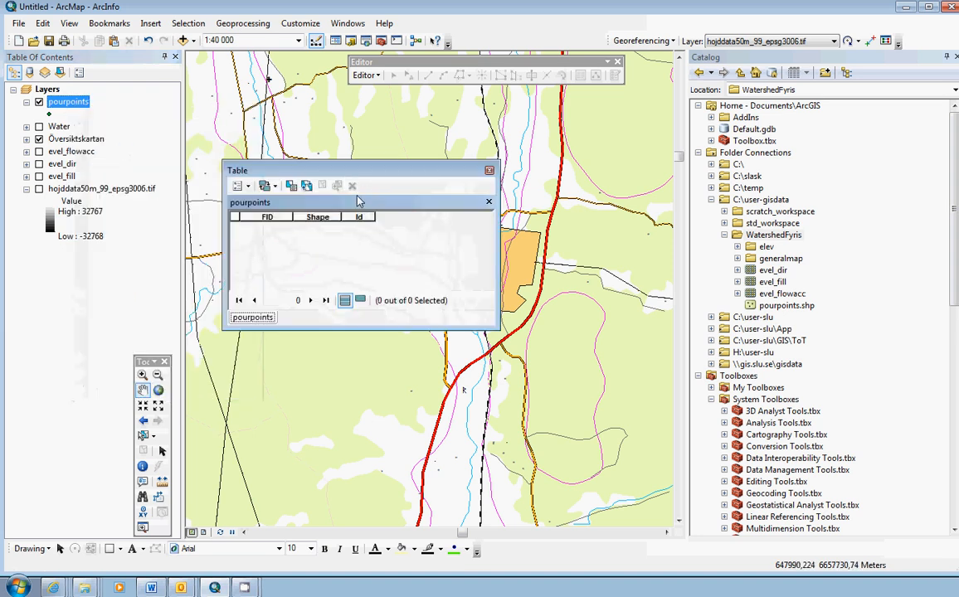
{"action": "left_click_drag", "start_coordinate": [317, 185], "coordinate": [241, 206]}
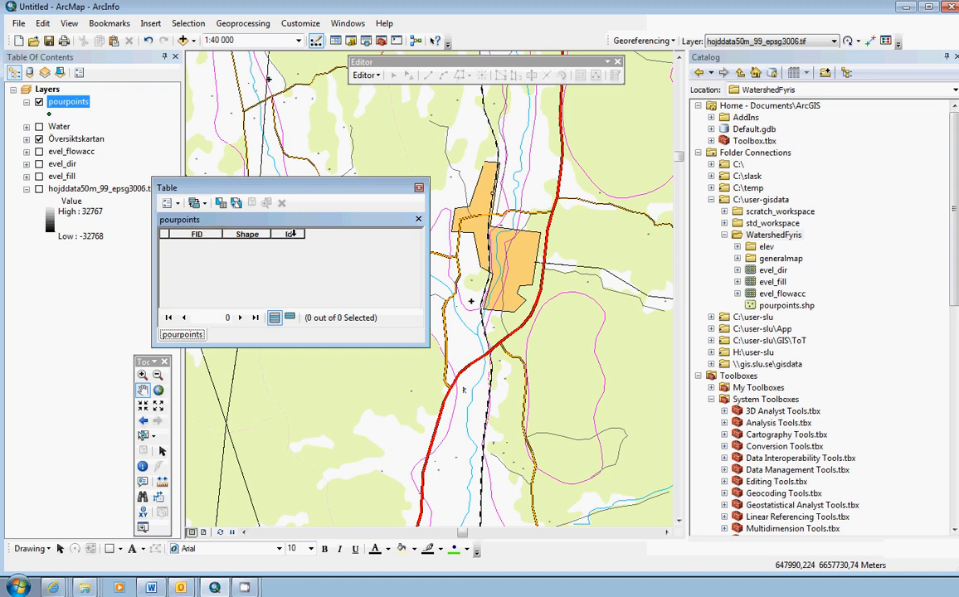
{"action": "left_click", "coordinate": [249, 234]}
{"action": "left_click", "coordinate": [289, 234]}
{"action": "left_click", "coordinate": [420, 190]}
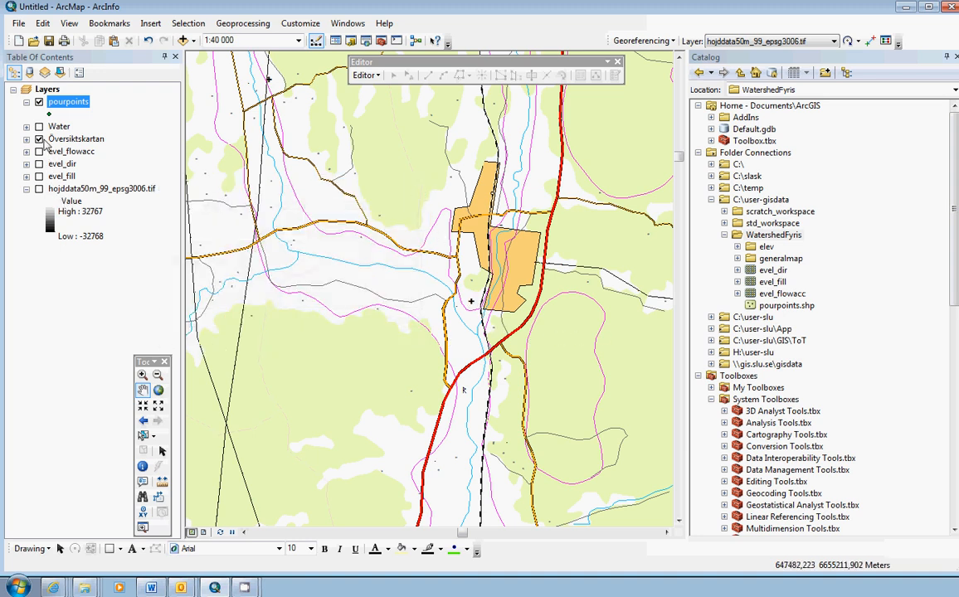
Step: Turn off Översiktskartan, turn on the Water group and the evel_flowacc raster, and collapse the Water group
{"action": "left_click", "coordinate": [39, 140]}
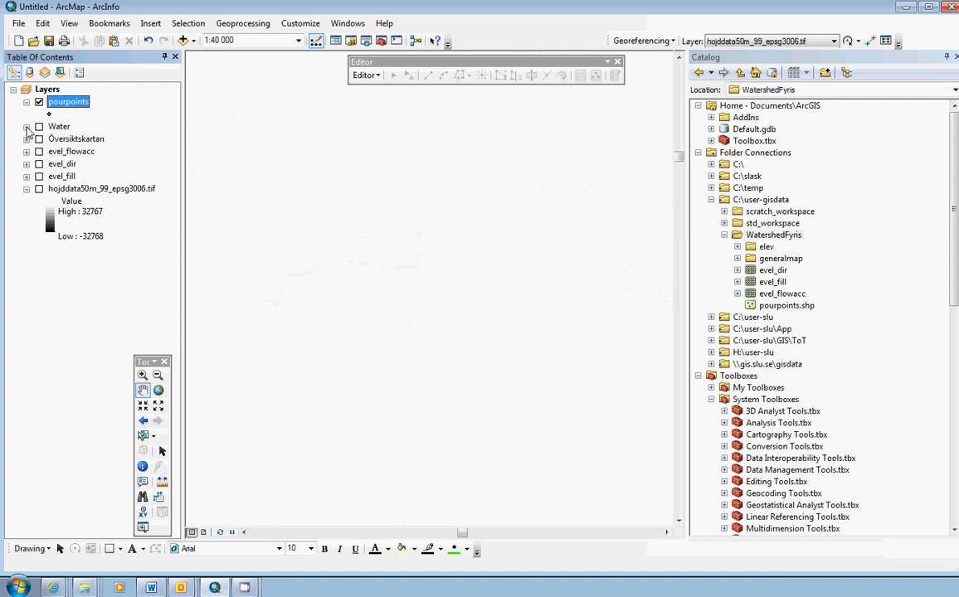
{"action": "left_click", "coordinate": [27, 127]}
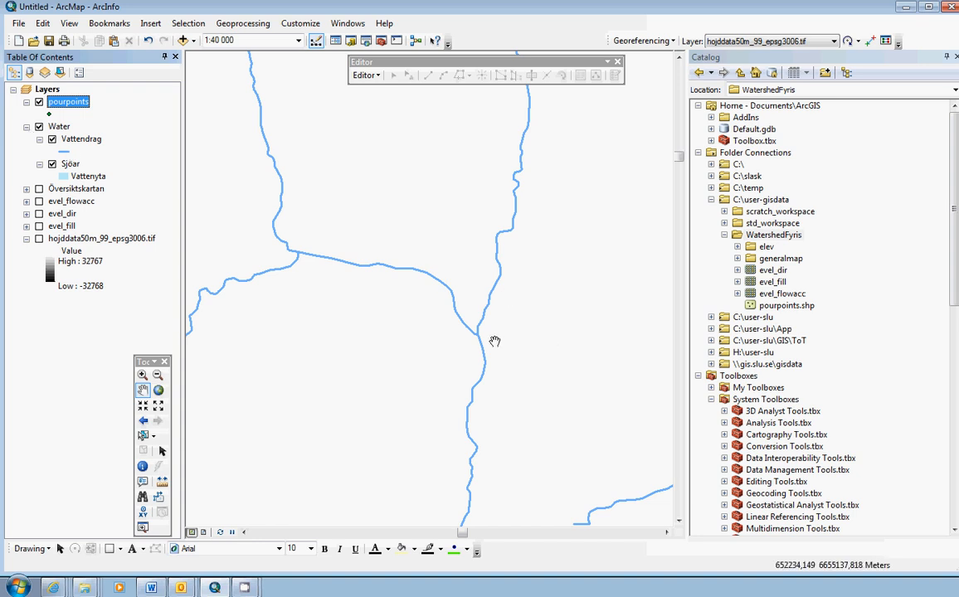
{"action": "left_click", "coordinate": [39, 126]}
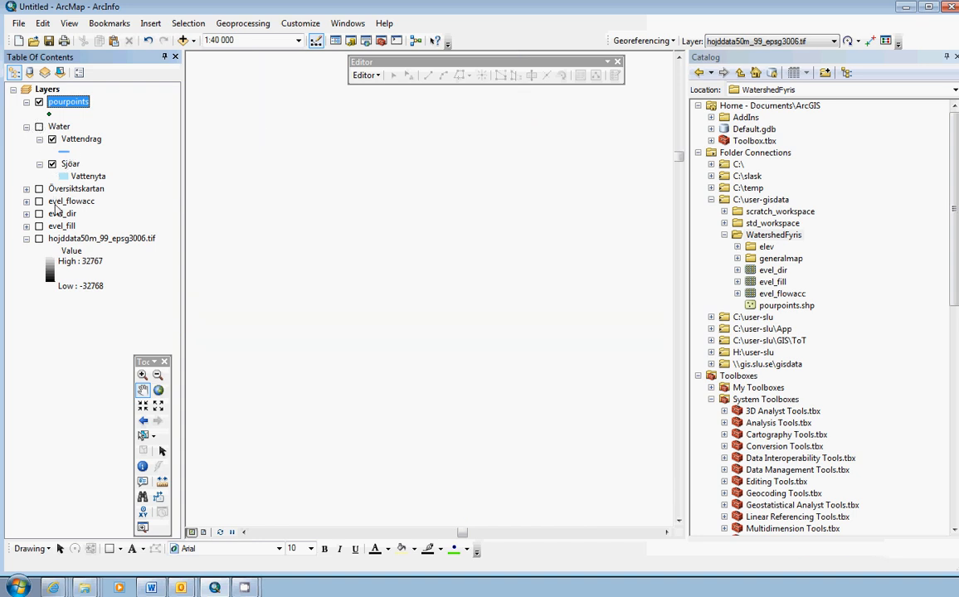
{"action": "left_click", "coordinate": [39, 126]}
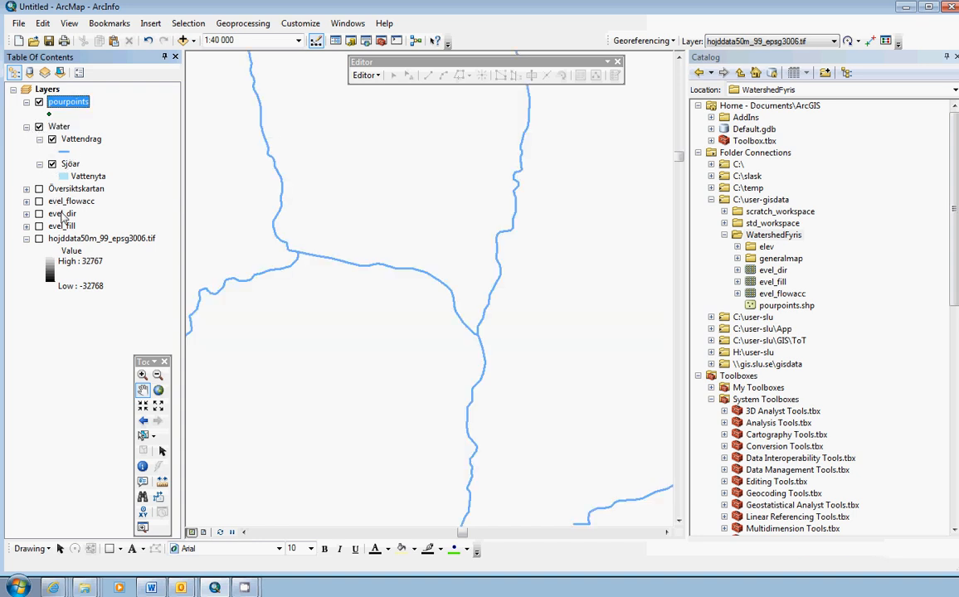
{"action": "left_click", "coordinate": [39, 201]}
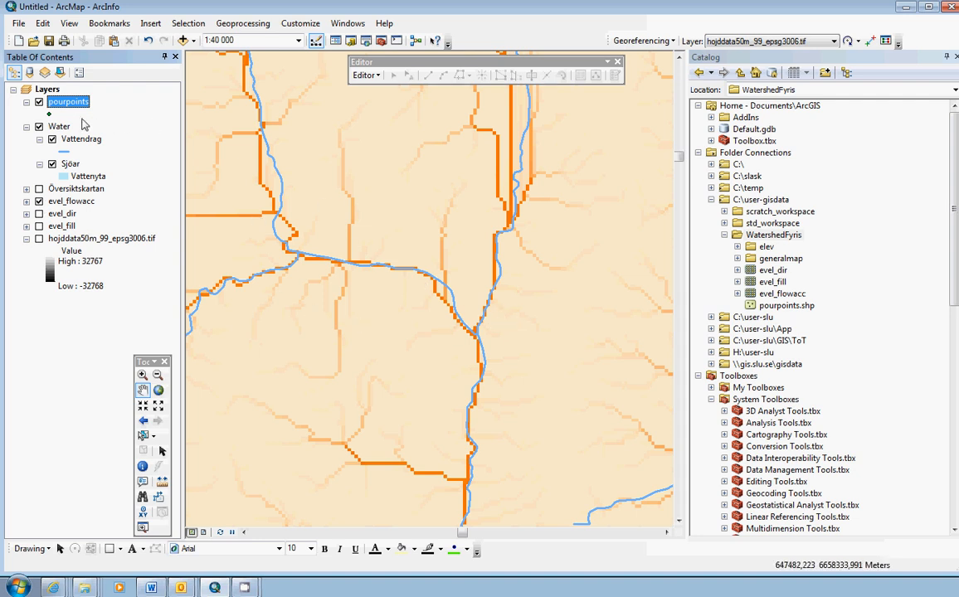
{"action": "left_click", "coordinate": [26, 127]}
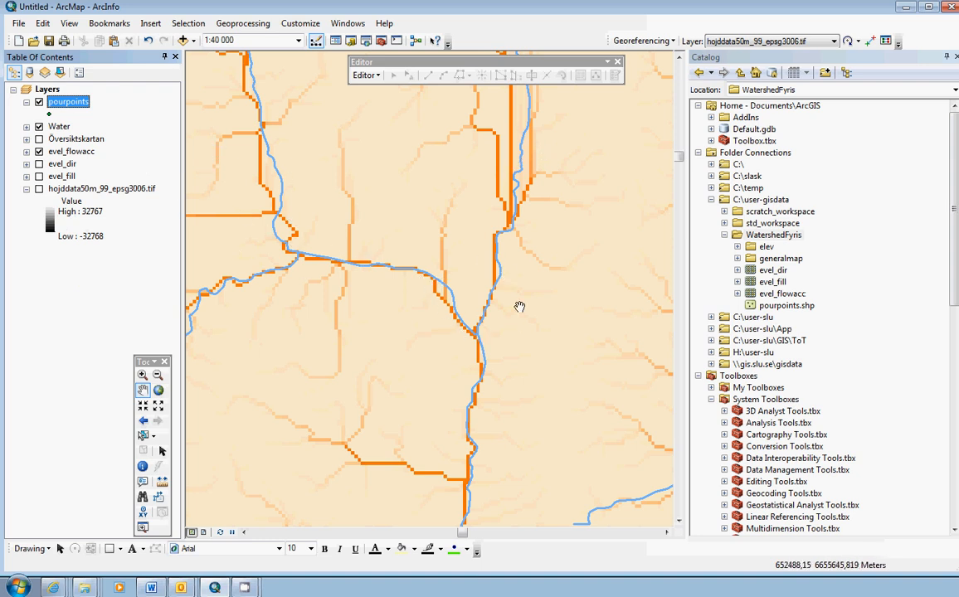
Step: Hide the Water group and frame the main flow accumulation junction at 1:15 000
{"action": "left_click", "coordinate": [39, 127]}
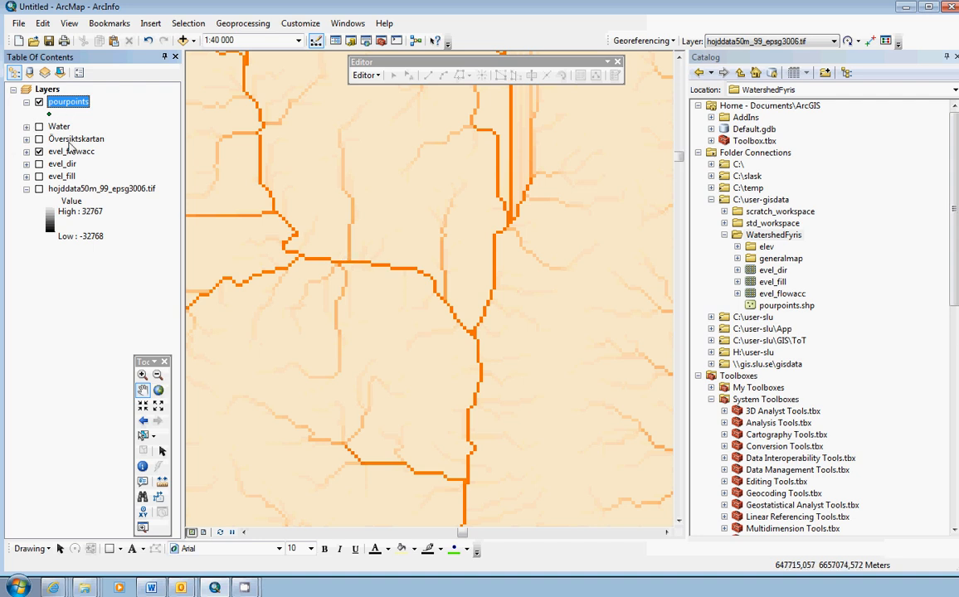
{"action": "scroll", "coordinate": [506, 334], "scroll_direction": "down", "scroll_amount": 4}
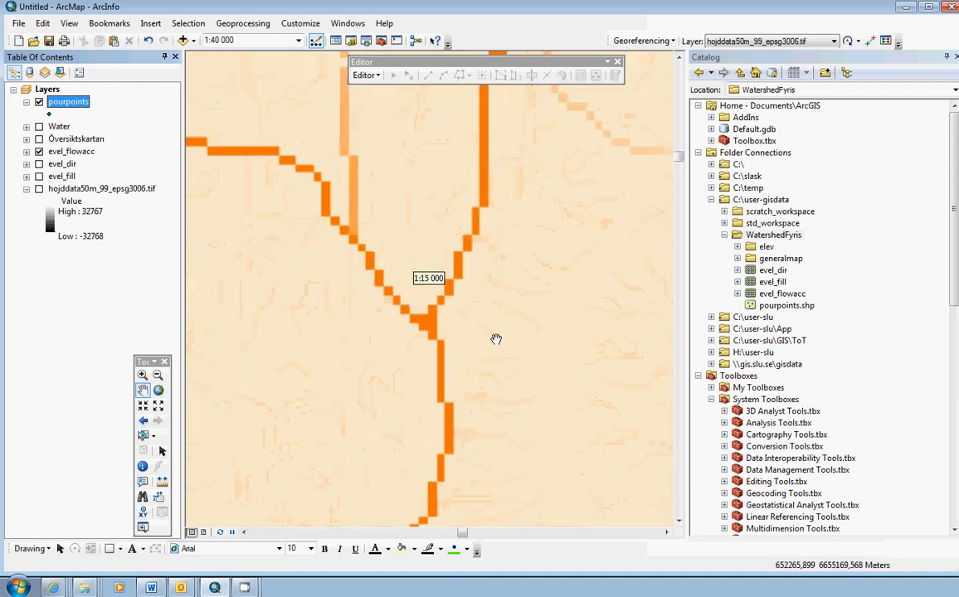
{"action": "left_click_drag", "start_coordinate": [426, 306], "coordinate": [449, 337]}
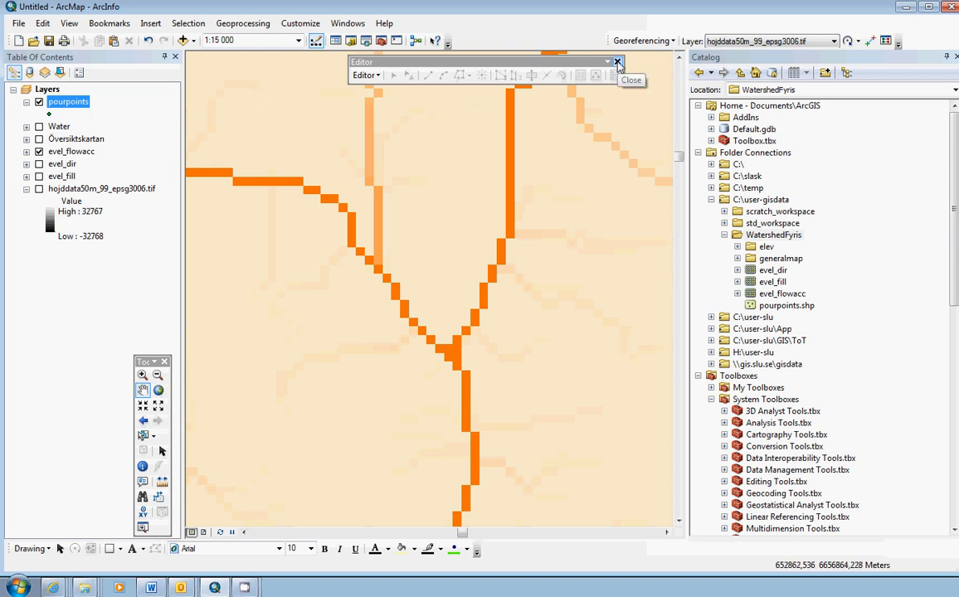
Step: Close the floating Editor toolbar
{"action": "left_click_drag", "start_coordinate": [494, 62], "coordinate": [408, 63]}
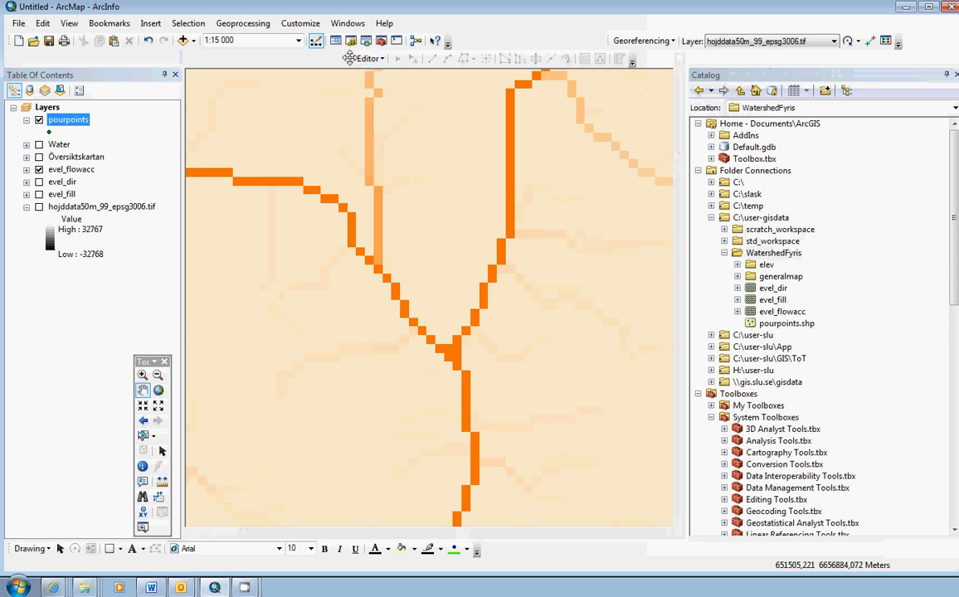
{"action": "left_click_drag", "start_coordinate": [348, 58], "coordinate": [350, 107]}
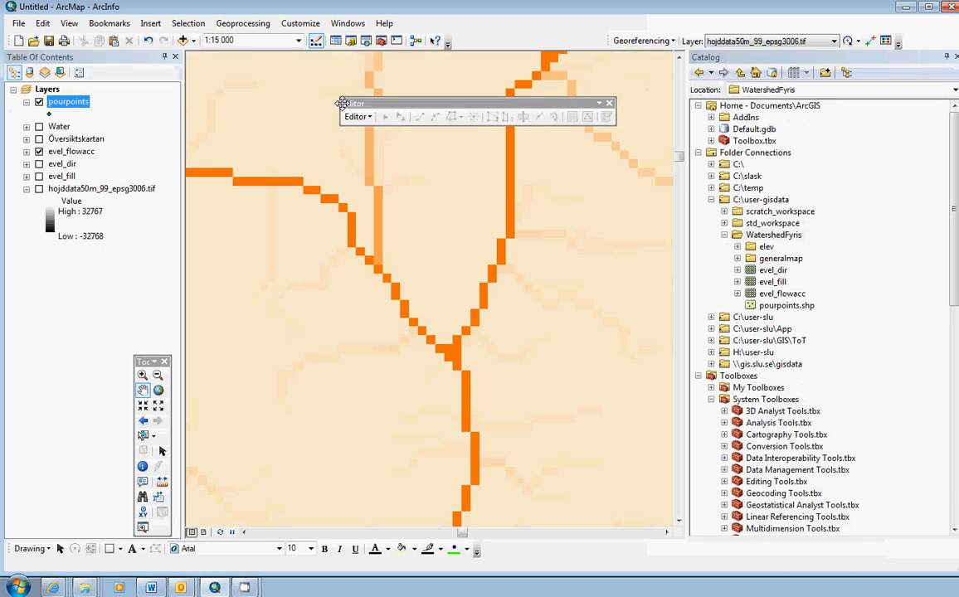
{"action": "left_click", "coordinate": [609, 104]}
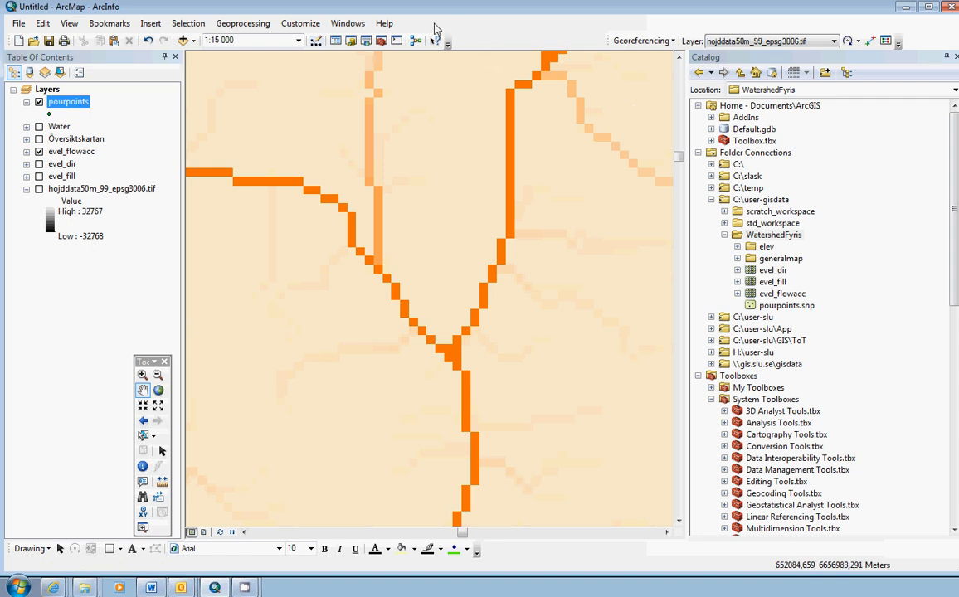
Step: Show the Editor toolbar and place it near the upper edge of the map
{"action": "right_click", "coordinate": [507, 35]}
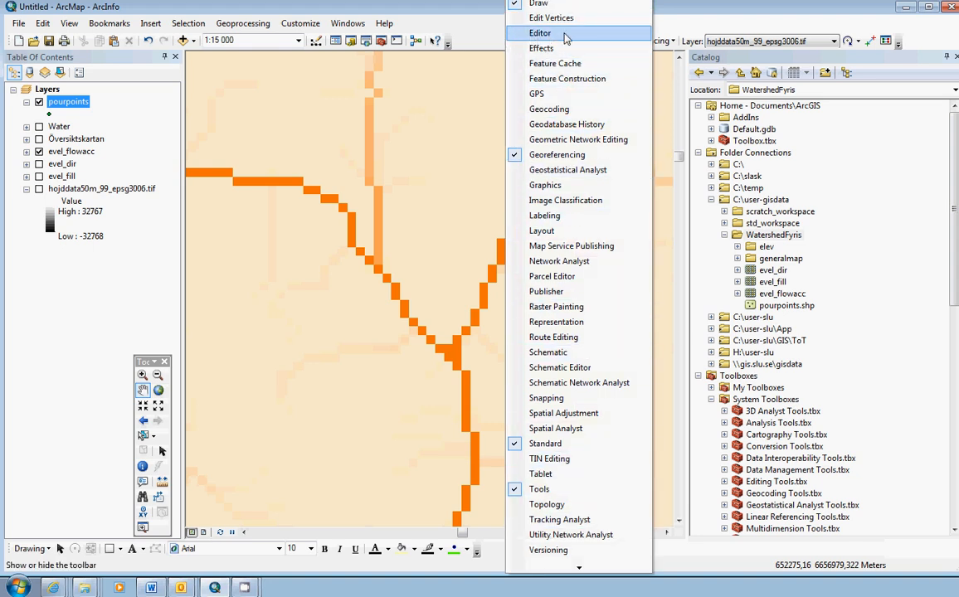
{"action": "left_click", "coordinate": [518, 35]}
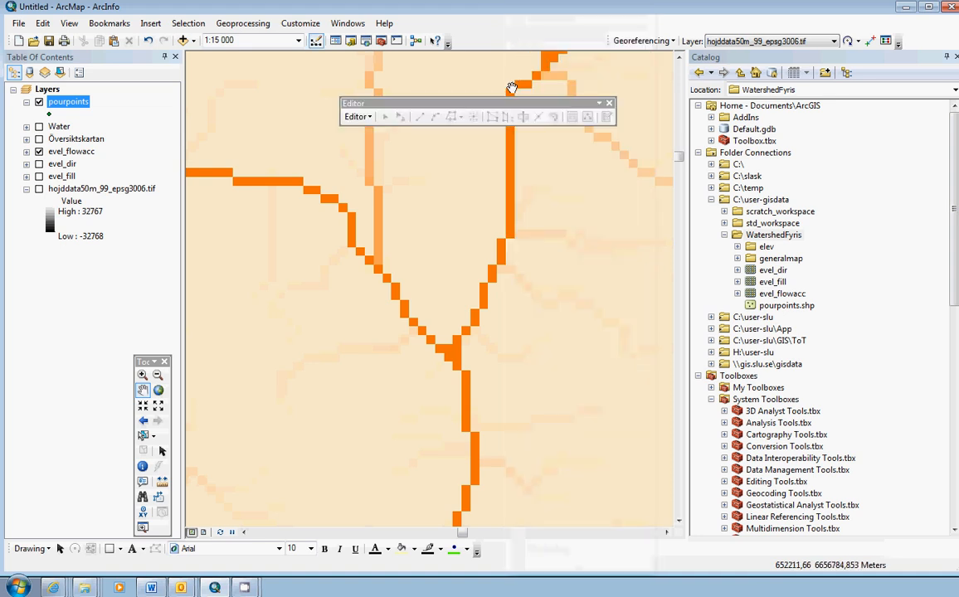
{"action": "left_click_drag", "start_coordinate": [490, 100], "coordinate": [406, 65]}
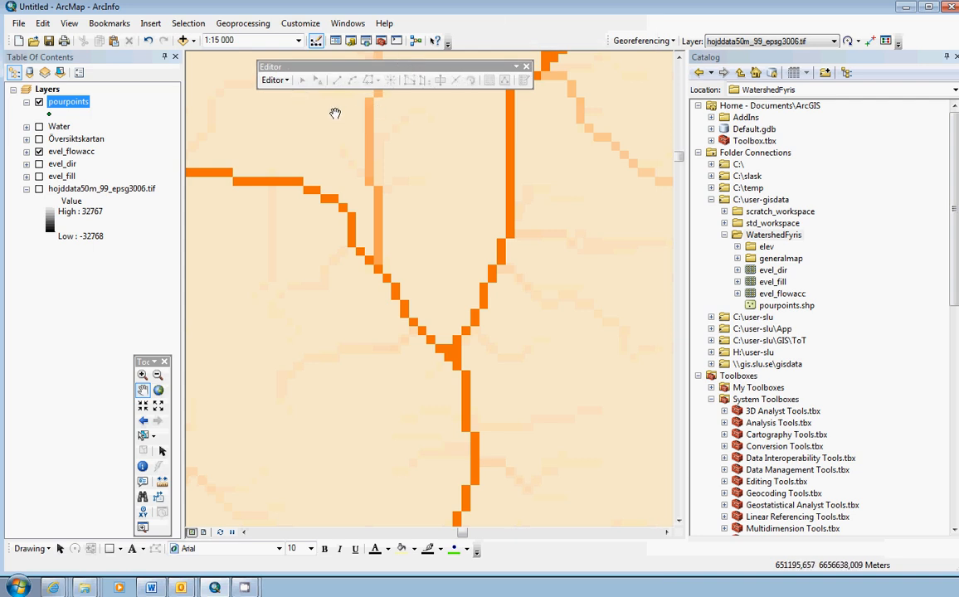
Step: Start an edit session on the pourpoints layer
{"action": "left_click", "coordinate": [281, 82]}
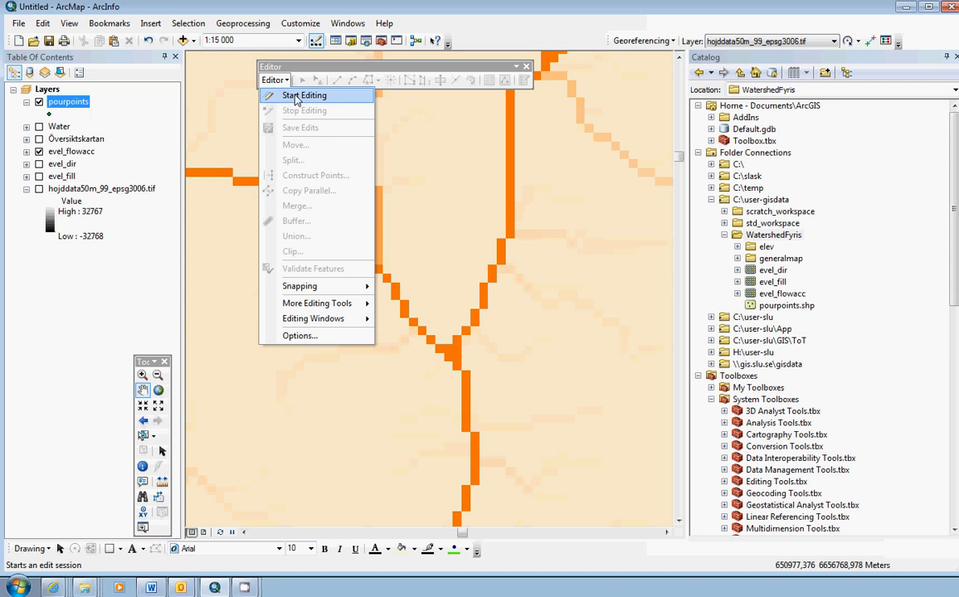
{"action": "left_click", "coordinate": [297, 97]}
{"action": "scroll", "coordinate": [577, 199], "scroll_direction": "down", "scroll_amount": 1}
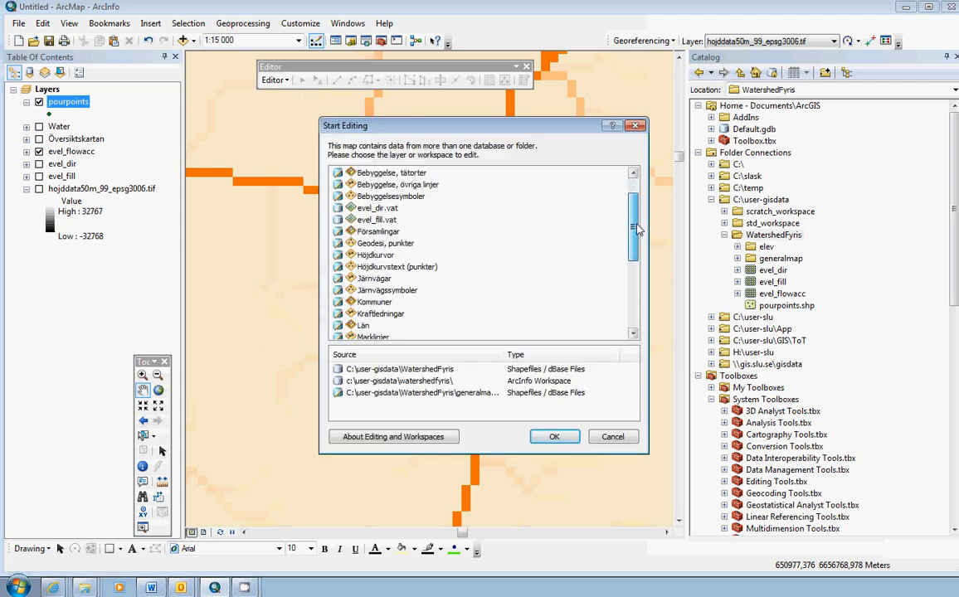
{"action": "left_click_drag", "start_coordinate": [637, 230], "coordinate": [641, 323]}
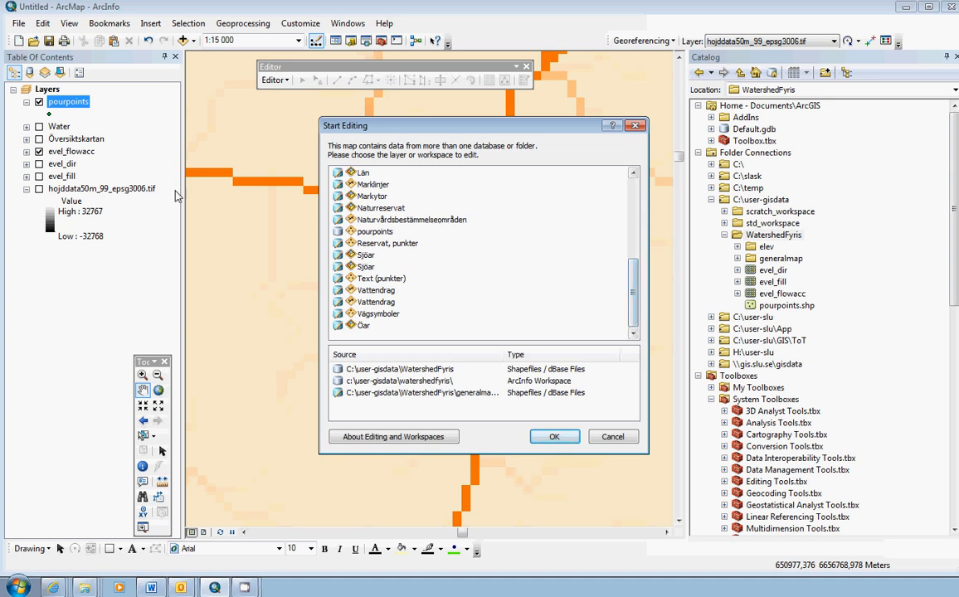
{"action": "left_click", "coordinate": [390, 232]}
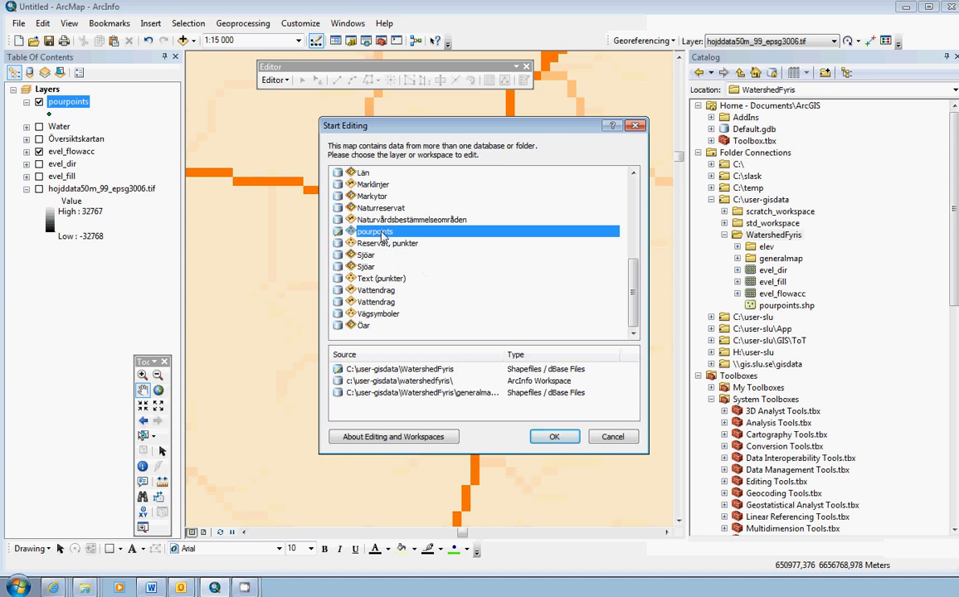
{"action": "left_click", "coordinate": [565, 437]}
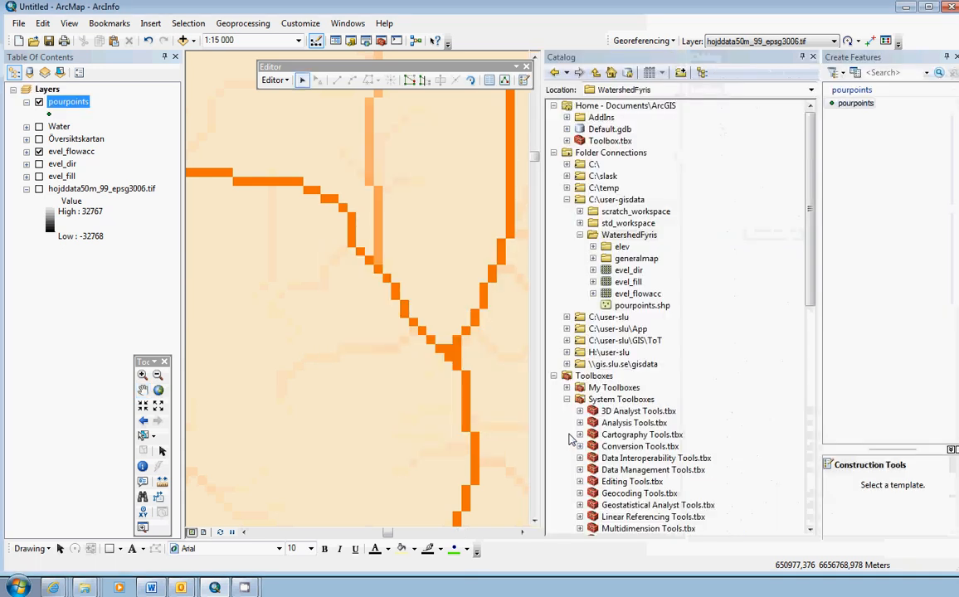
Step: Using the pourpoints template, place a point on the northwestern flow accumulation channel, between its tributary and the main junction, at 1:8 000
{"action": "left_click_drag", "start_coordinate": [543, 257], "coordinate": [624, 264]}
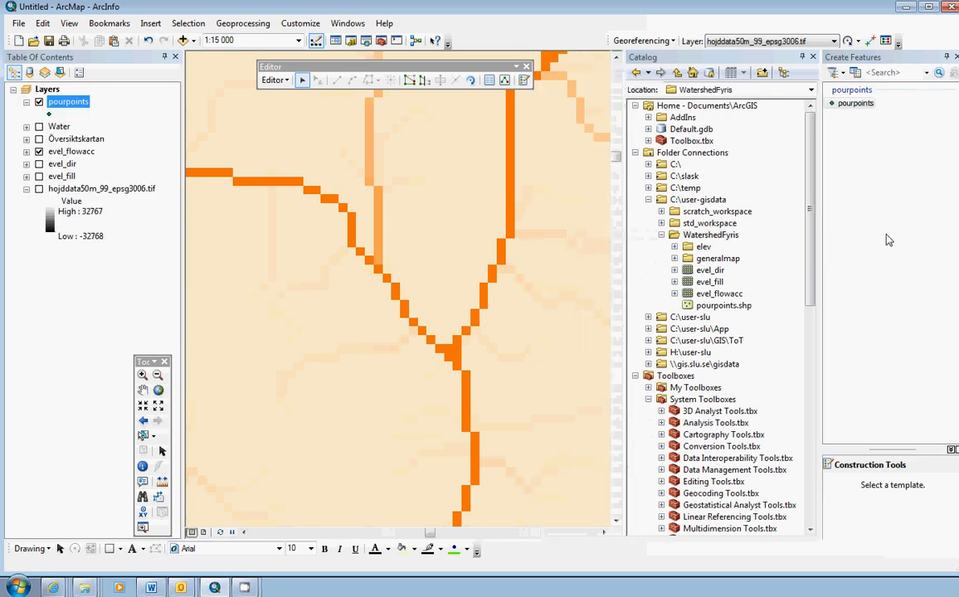
{"action": "left_click", "coordinate": [907, 60]}
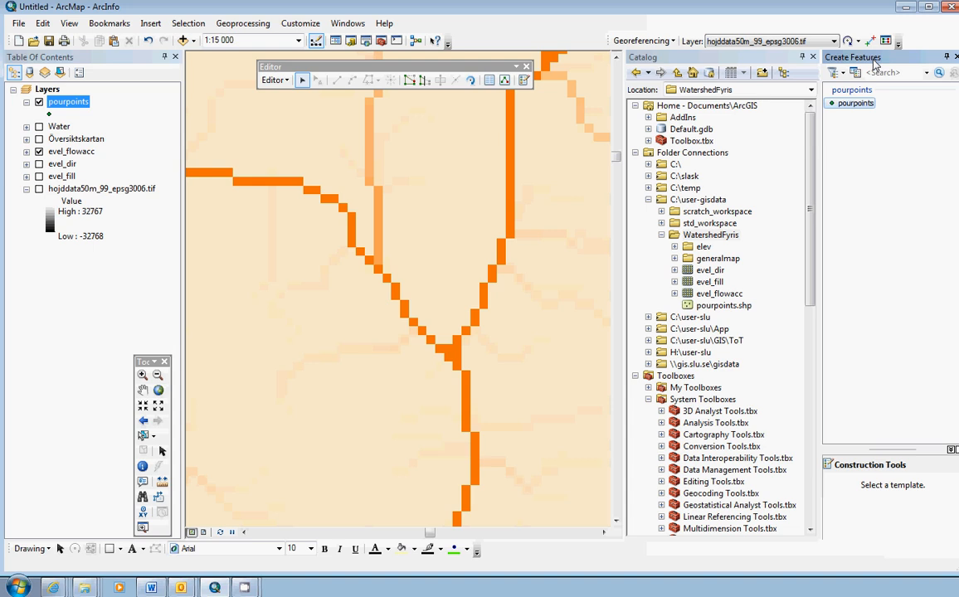
{"action": "left_click", "coordinate": [862, 106]}
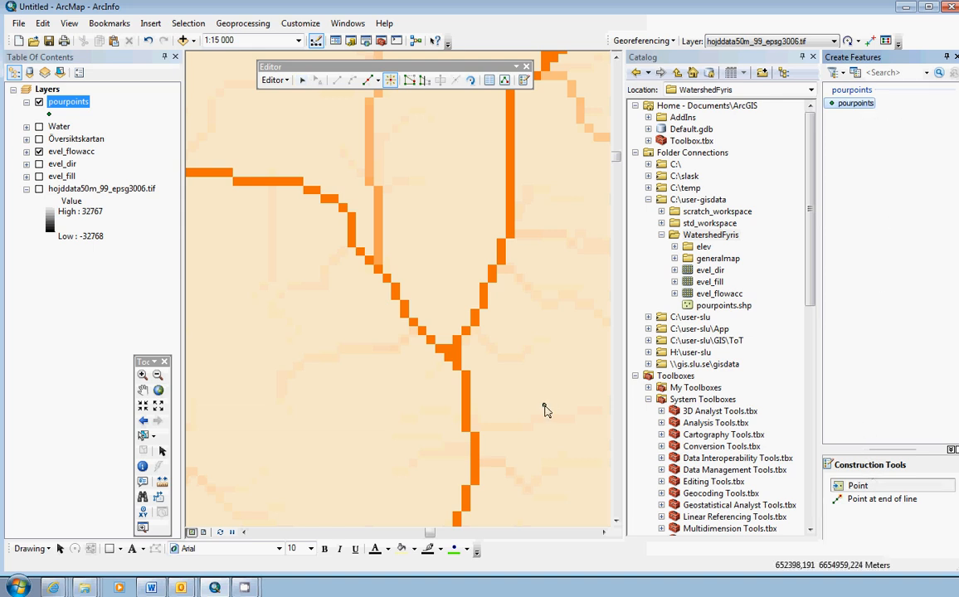
{"action": "left_click", "coordinate": [588, 395]}
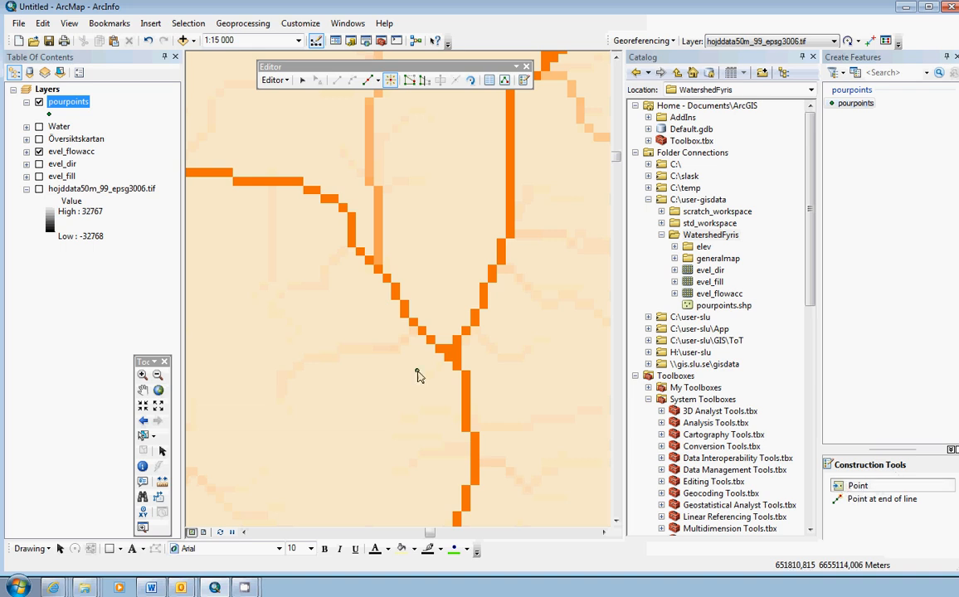
{"action": "scroll", "coordinate": [396, 304], "scroll_direction": "up", "scroll_amount": 3}
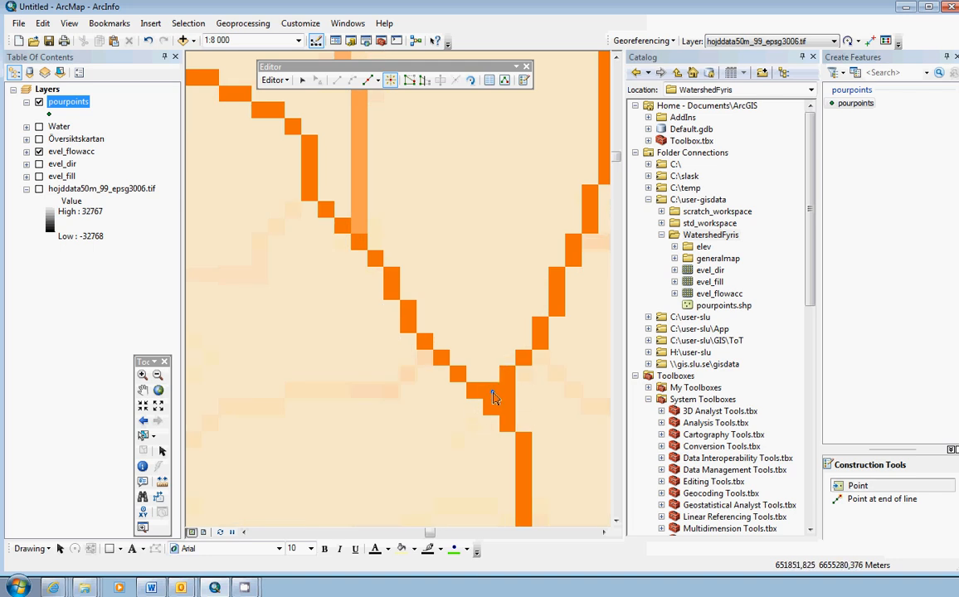
{"action": "left_click", "coordinate": [392, 280]}
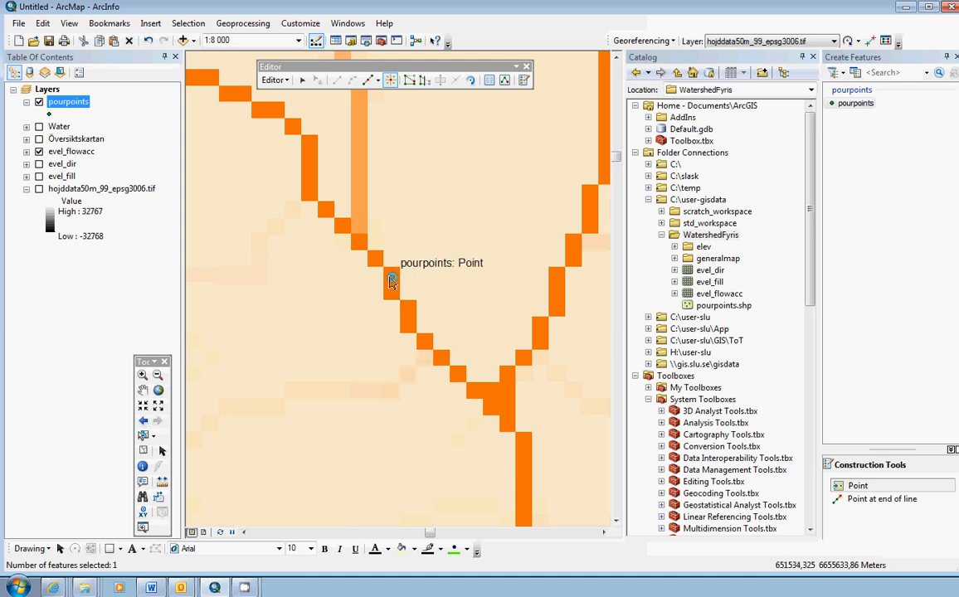
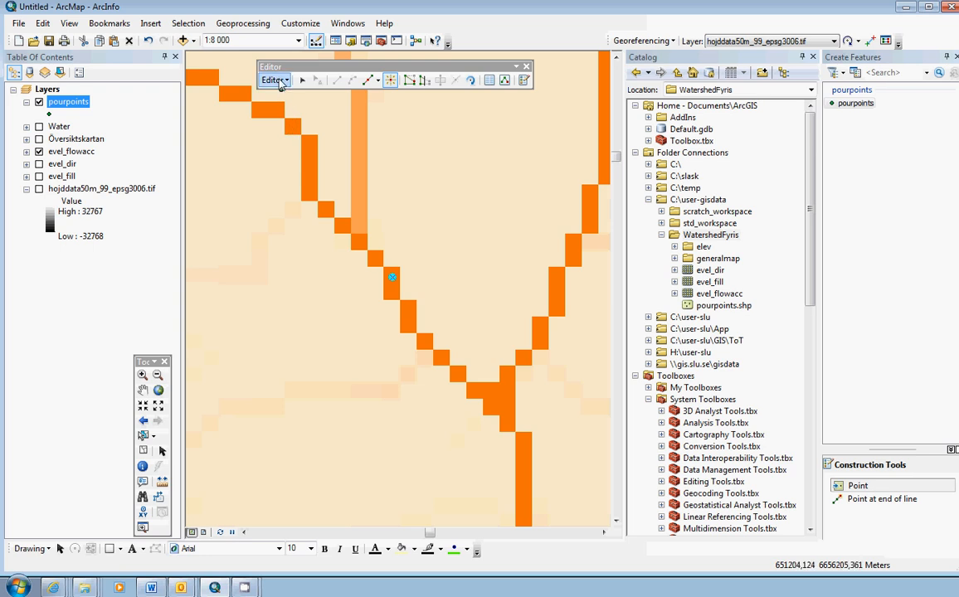
Step: Set the new pour point's Id to 1 in the pourpoints attribute table and close the table
{"action": "right_click", "coordinate": [73, 101]}
{"action": "left_click", "coordinate": [102, 141]}
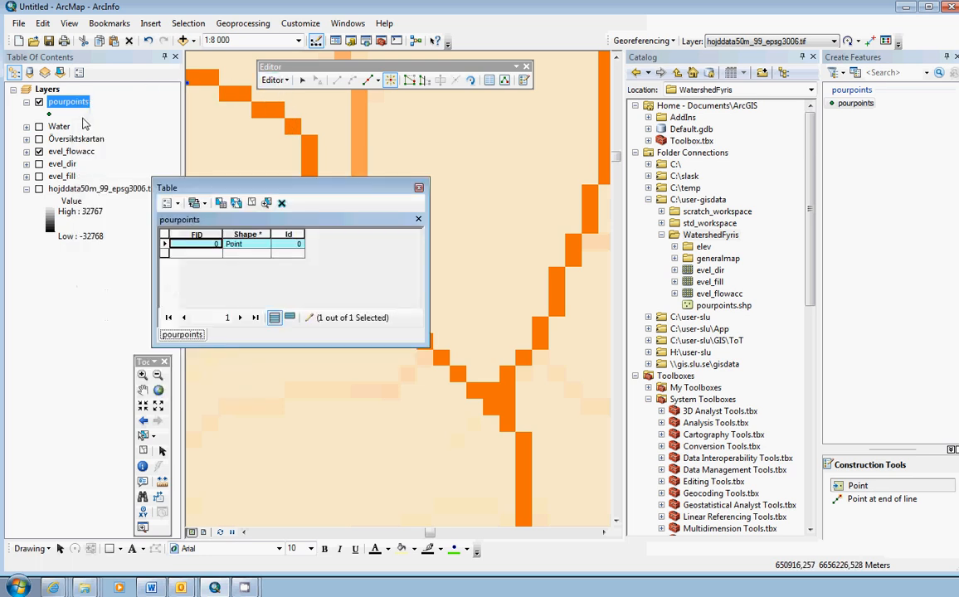
{"action": "left_click_drag", "start_coordinate": [279, 192], "coordinate": [187, 240]}
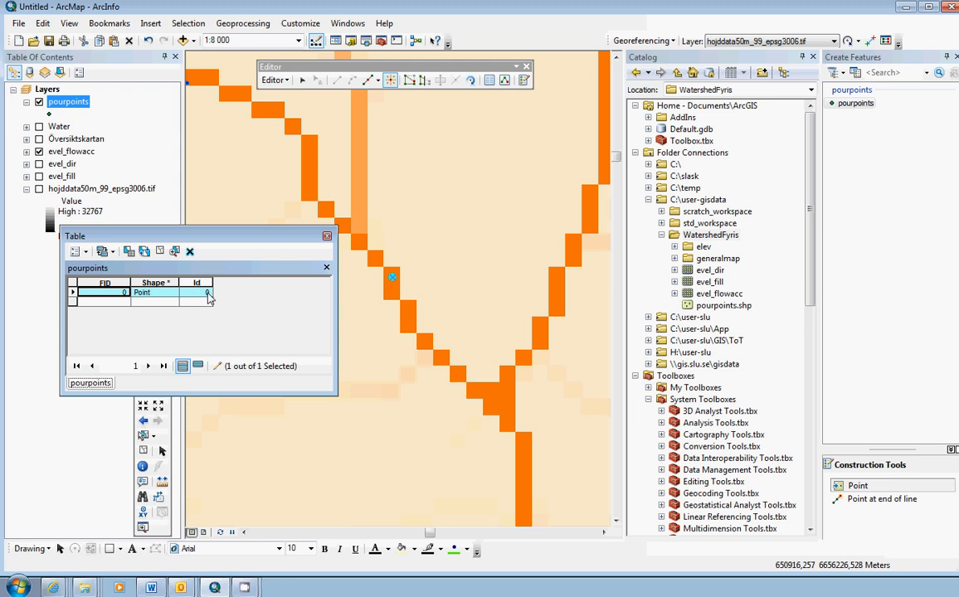
{"action": "left_click", "coordinate": [208, 297]}
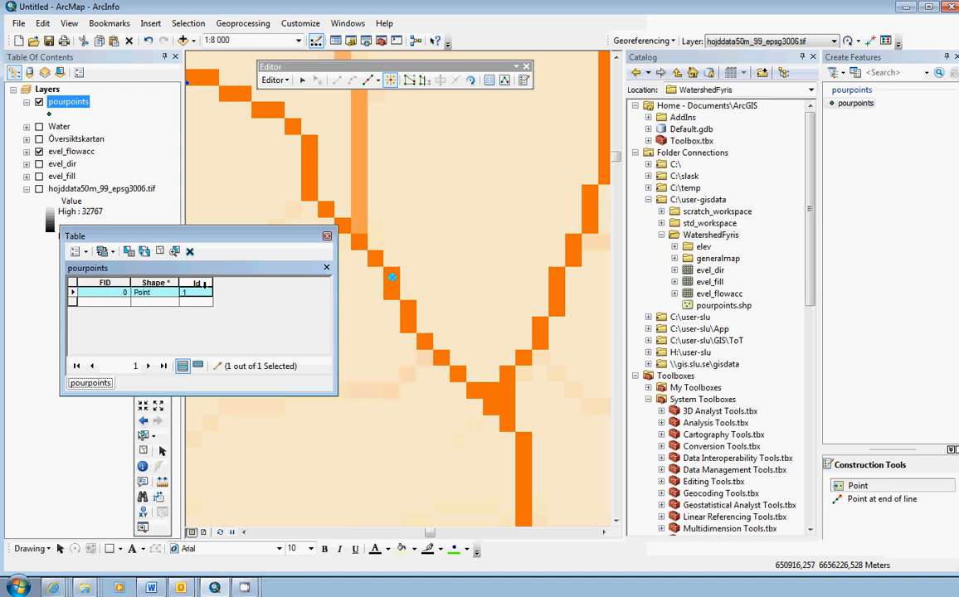
{"action": "left_click", "coordinate": [155, 301]}
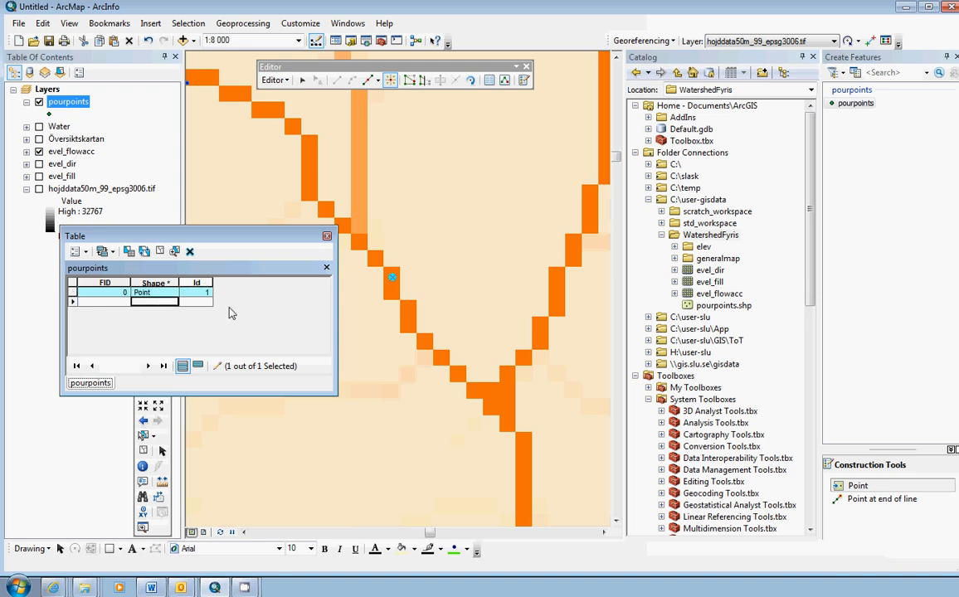
{"action": "left_click", "coordinate": [327, 238]}
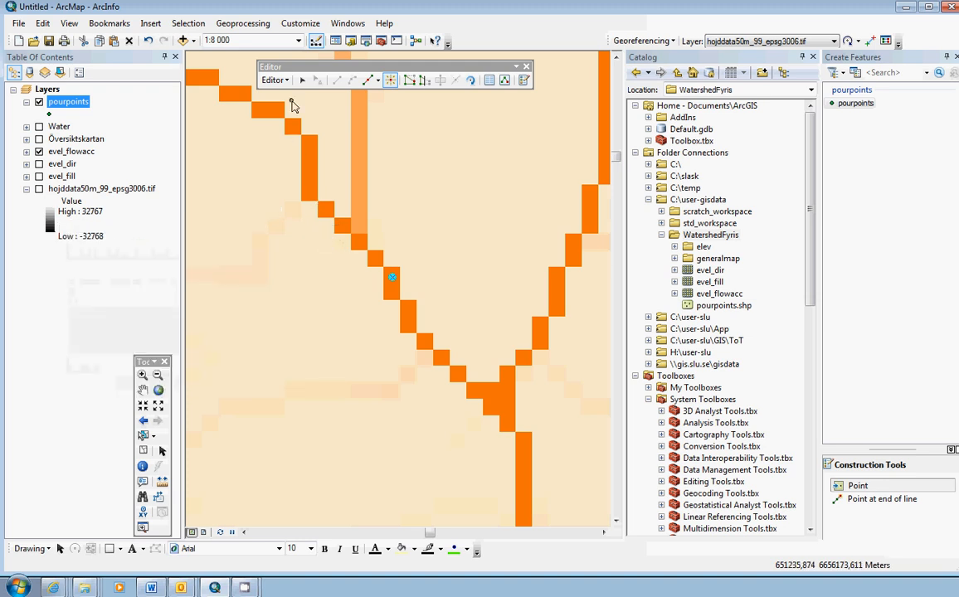
Step: Stop the edit session and save the edits to pourpoints
{"action": "left_click", "coordinate": [280, 80]}
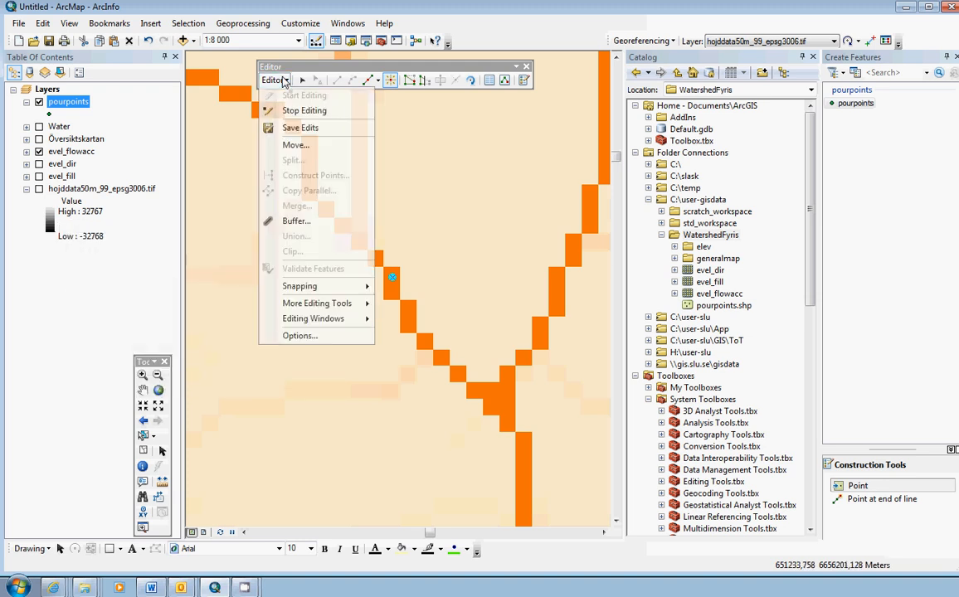
{"action": "left_click", "coordinate": [306, 112]}
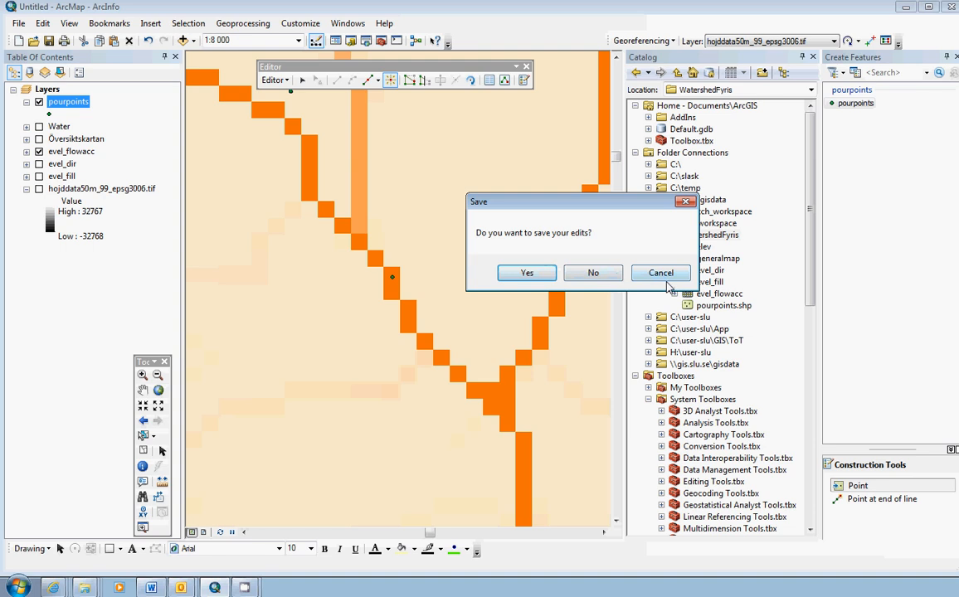
{"action": "left_click", "coordinate": [525, 274]}
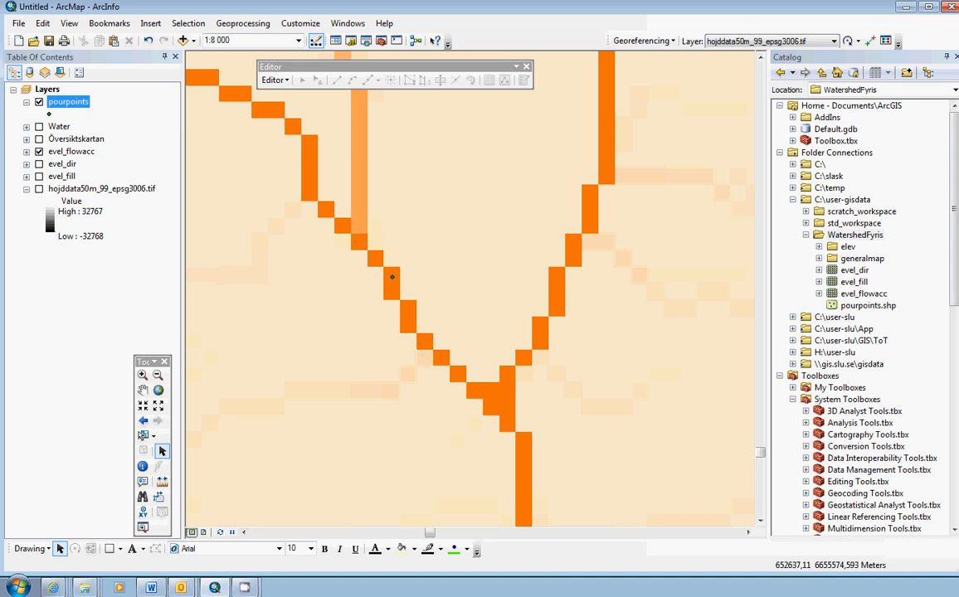
Step: Open the Watershed tool from the Spatial Analyst Hydrology toolset and use evel_dir as the input flow direction raster
{"action": "left_click_drag", "start_coordinate": [955, 209], "coordinate": [955, 396]}
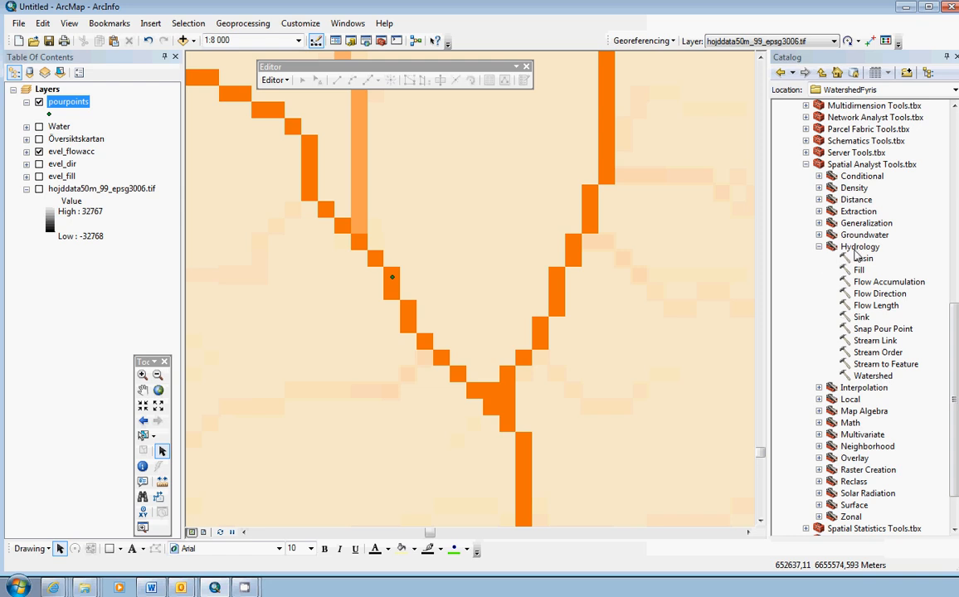
{"action": "double_click", "coordinate": [842, 376]}
{"action": "left_click", "coordinate": [580, 285]}
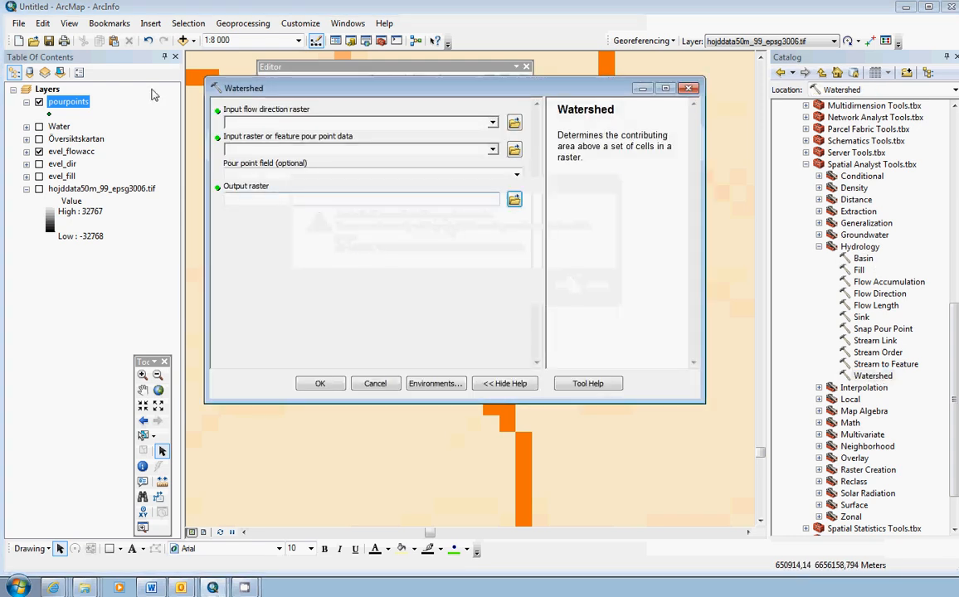
{"action": "left_click", "coordinate": [66, 164]}
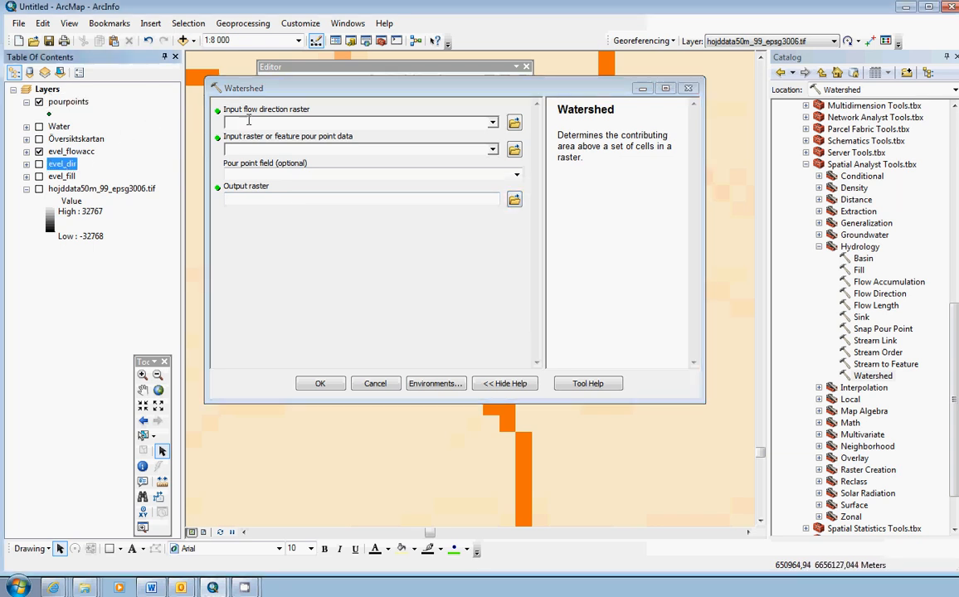
{"action": "left_click_drag", "start_coordinate": [79, 158], "coordinate": [258, 126]}
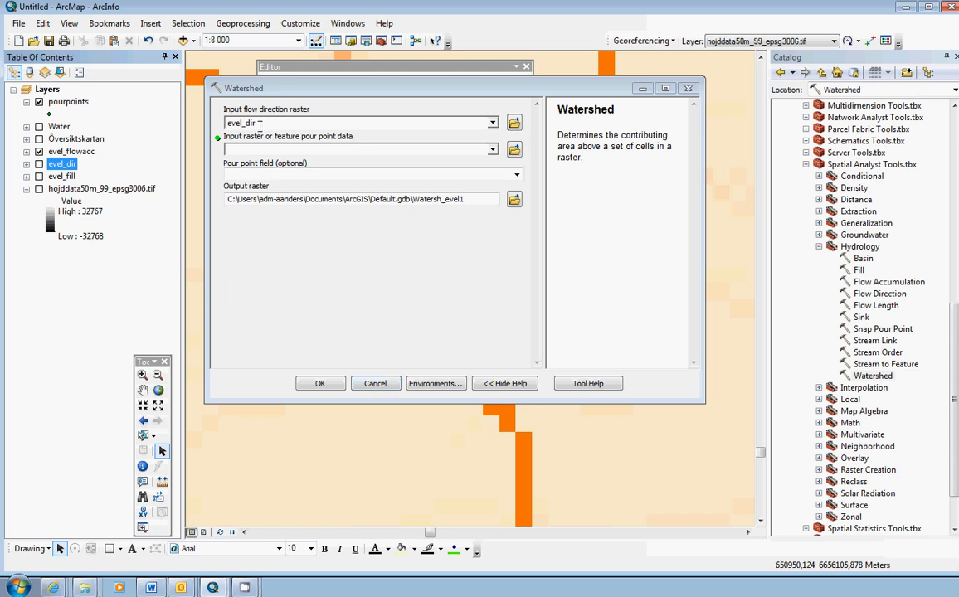
Step: Use the pourpoints layer as the pour point data, with Id as the pour point field
{"action": "left_click", "coordinate": [255, 150]}
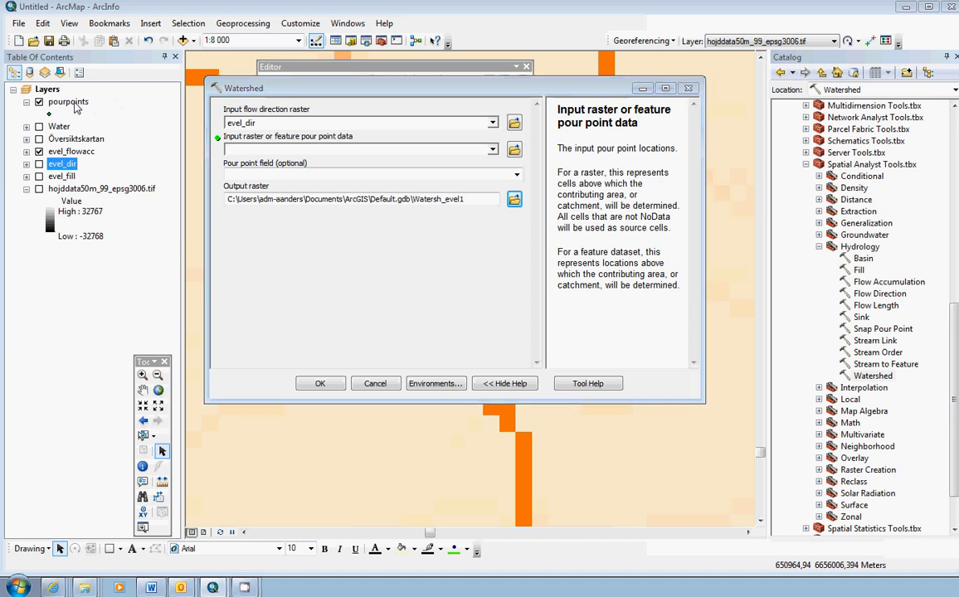
{"action": "left_click_drag", "start_coordinate": [68, 101], "coordinate": [255, 149]}
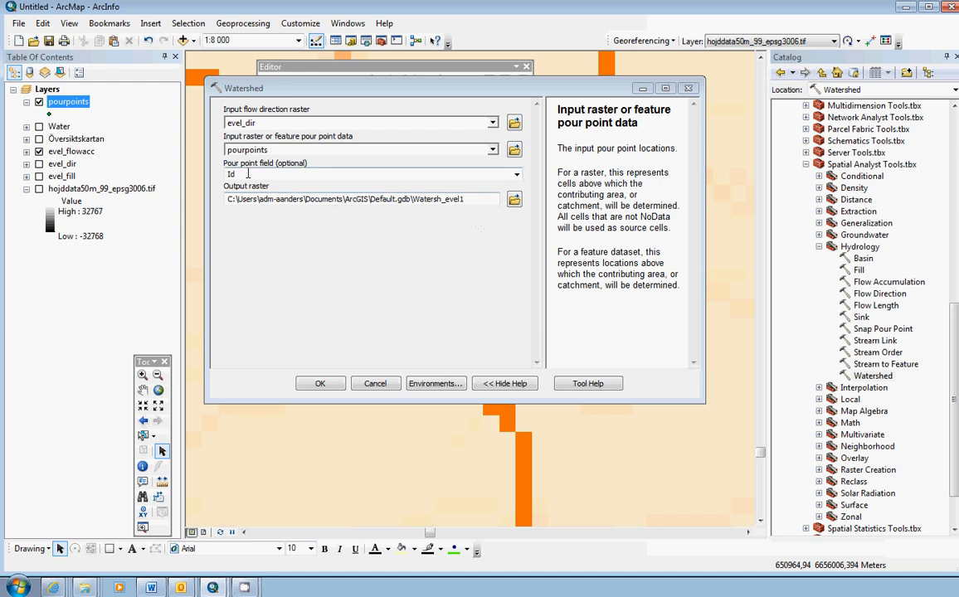
{"action": "left_click", "coordinate": [517, 176]}
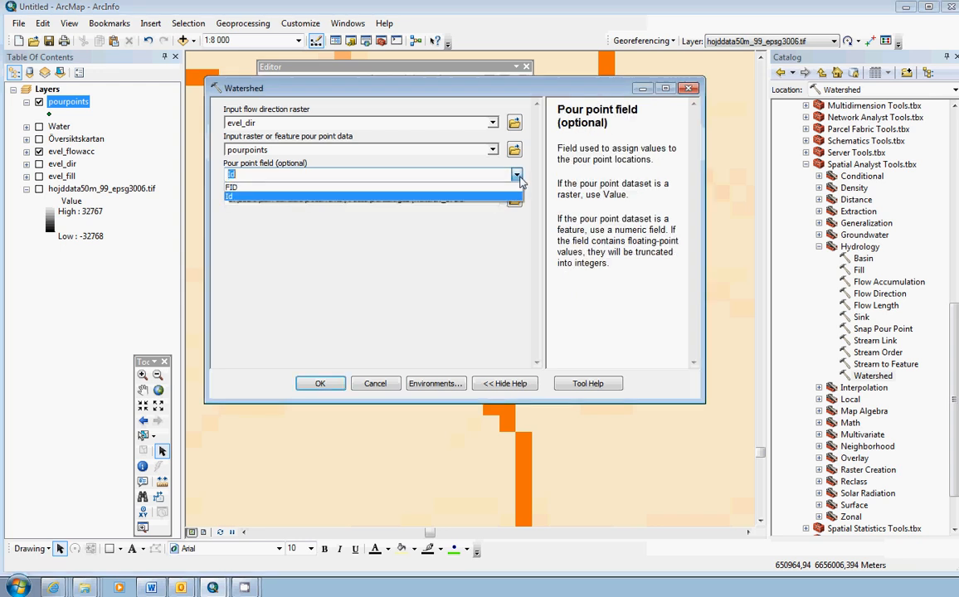
{"action": "left_click", "coordinate": [241, 199]}
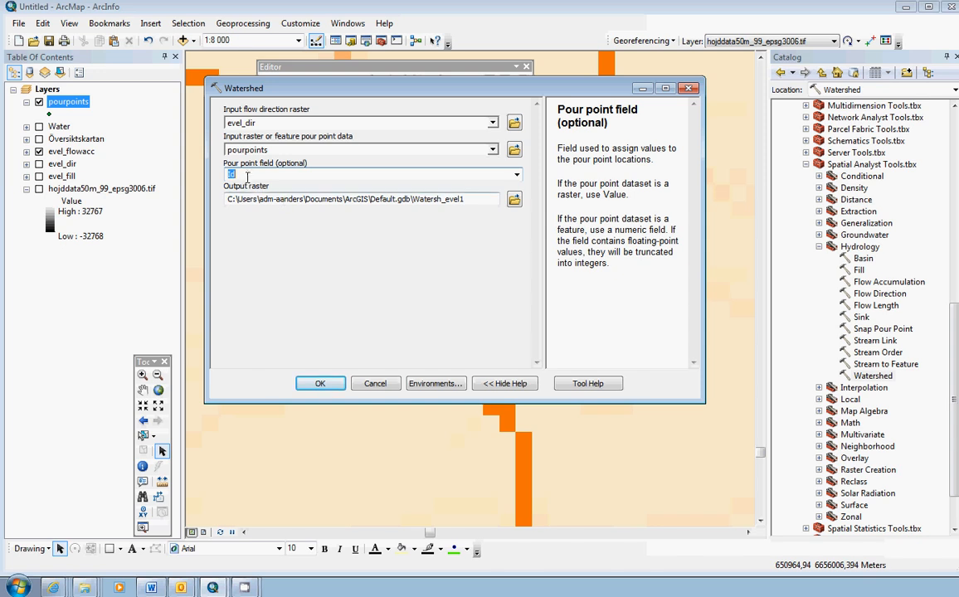
Step: Save the output raster as elev_watersh in the WatershedFyris folder and run the Watershed tool
{"action": "left_click", "coordinate": [515, 202]}
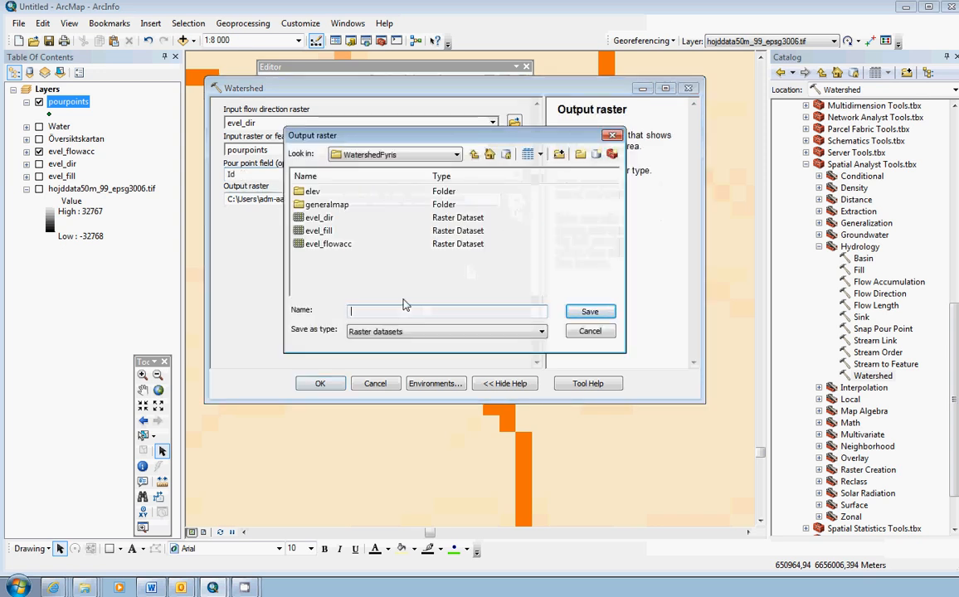
{"action": "type", "text": "elev_watersh"}
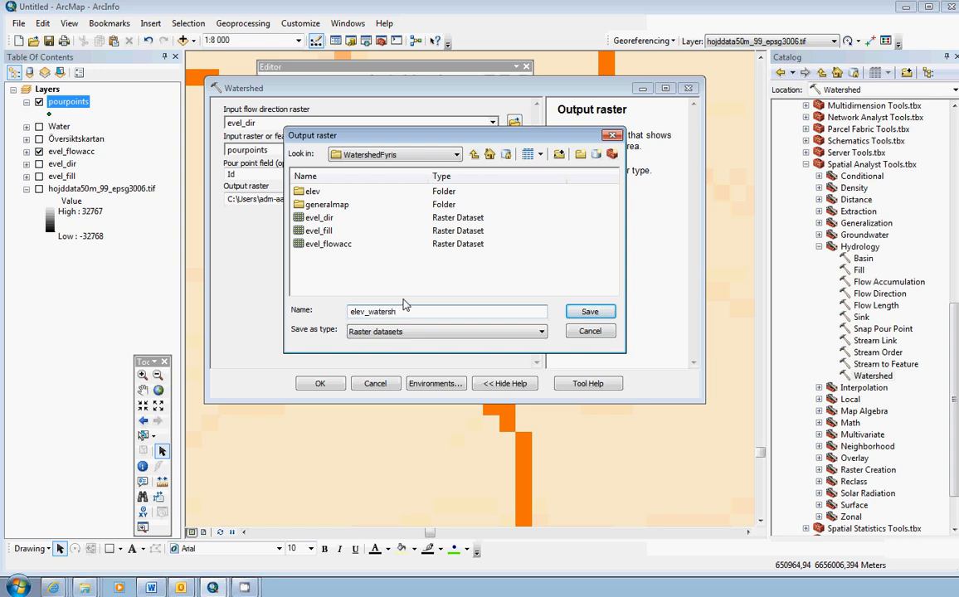
{"action": "left_click", "coordinate": [591, 313]}
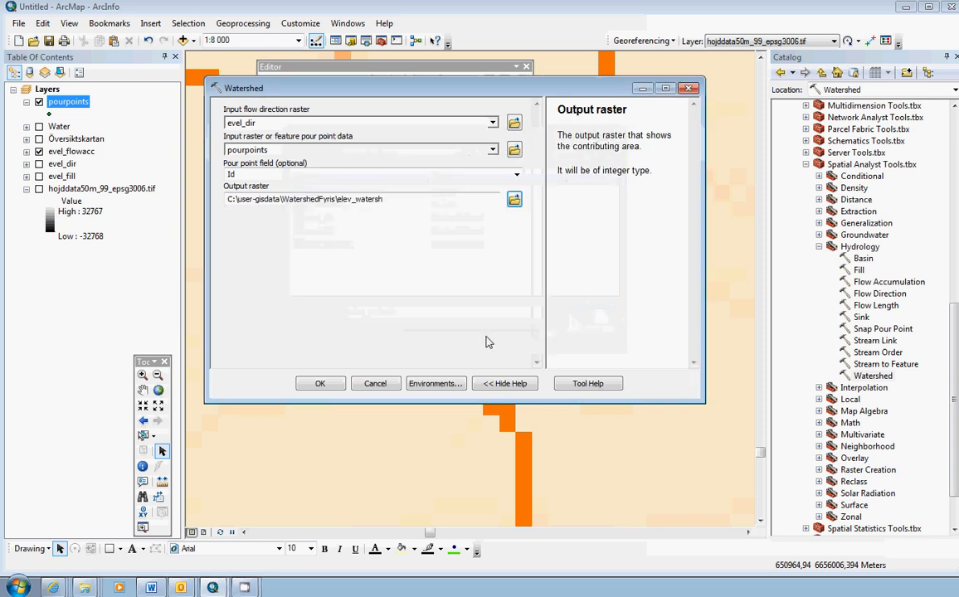
{"action": "left_click", "coordinate": [324, 383]}
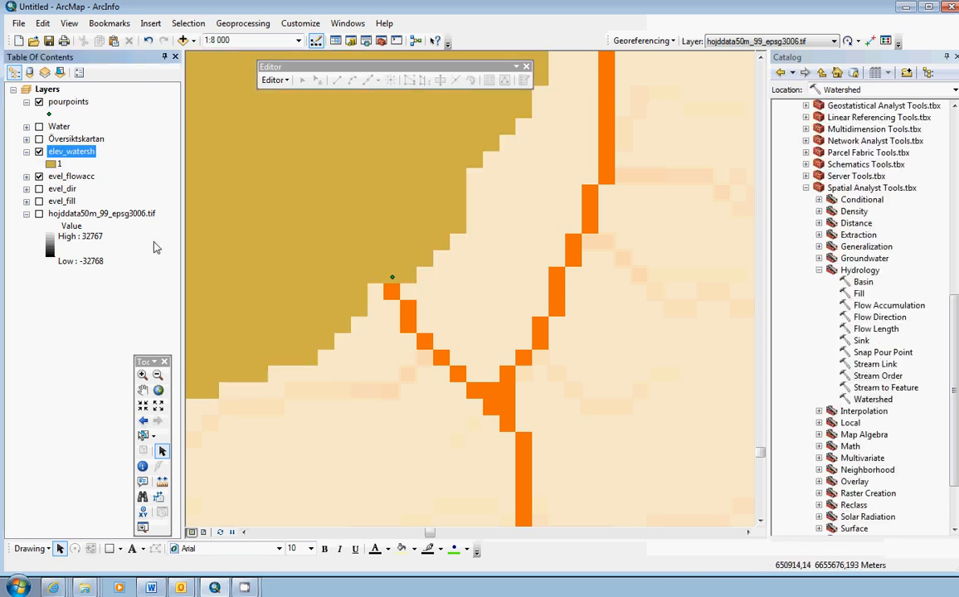
Step: Examine the full extent of the elev_watersh layer and its edge around the pour point
{"action": "left_click", "coordinate": [82, 152], "text": "alt"}
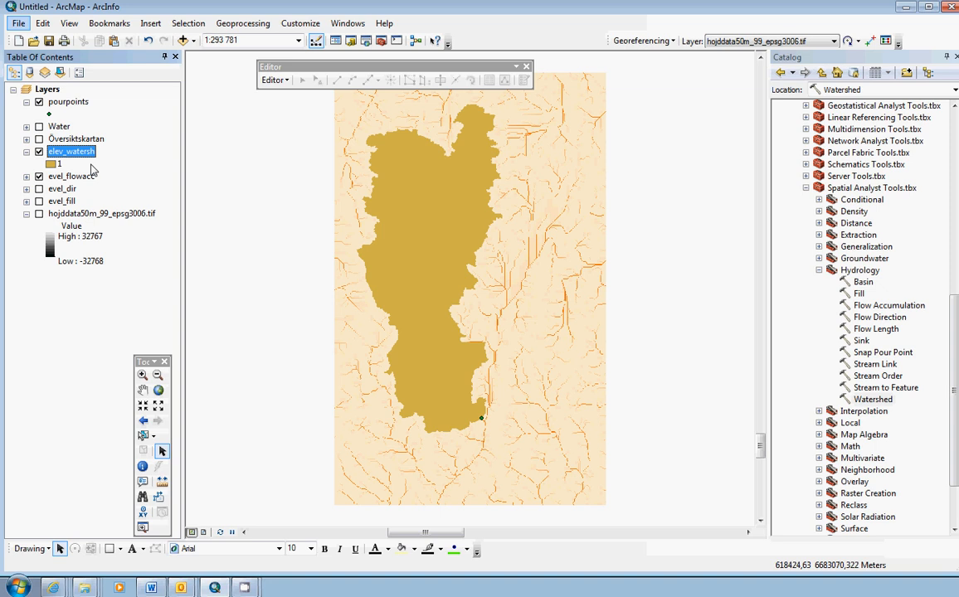
{"action": "key", "text": "alt"}
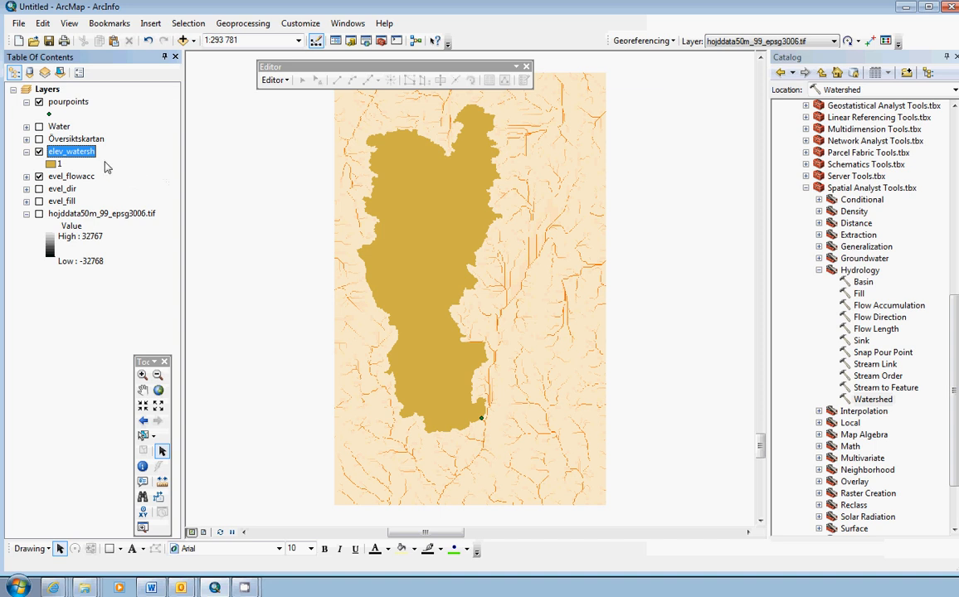
{"action": "right_click", "coordinate": [65, 152]}
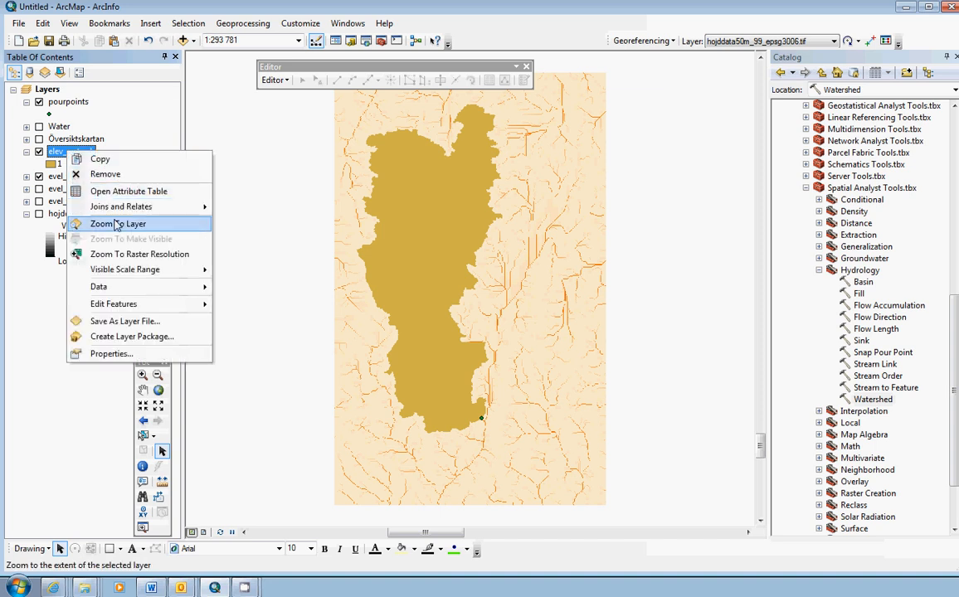
{"action": "left_click", "coordinate": [37, 369]}
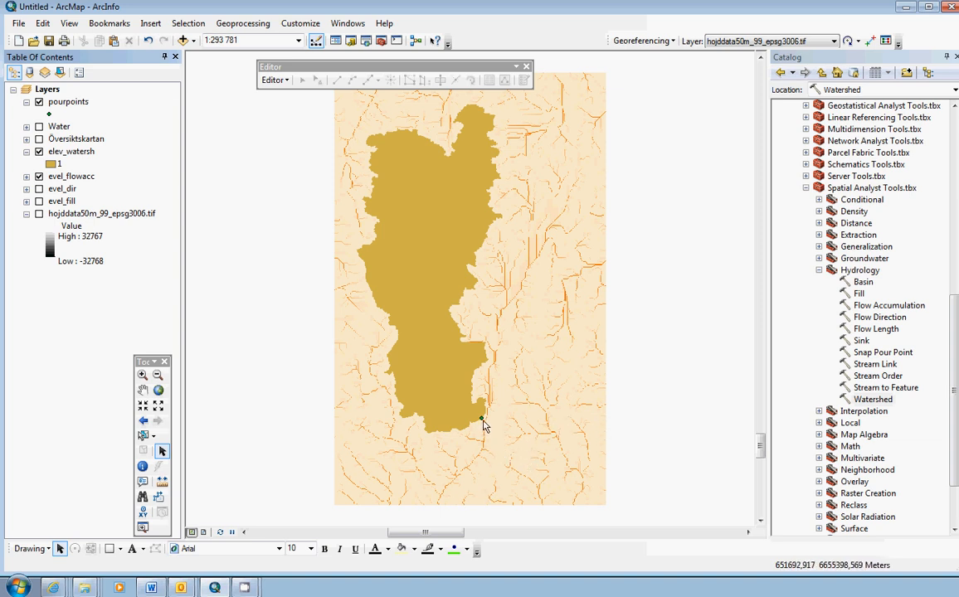
{"action": "scroll", "coordinate": [485, 426], "scroll_direction": "down", "scroll_amount": 5}
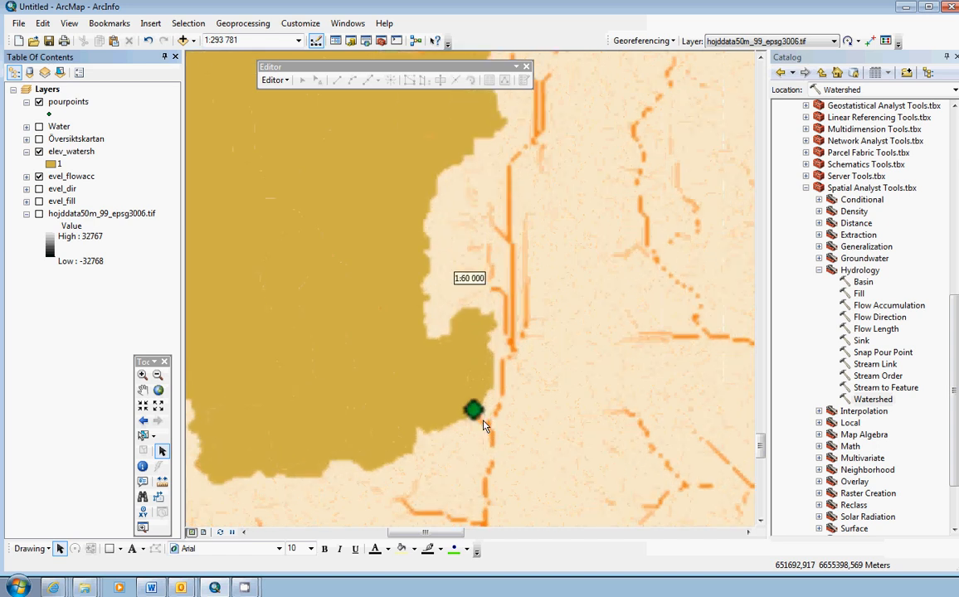
{"action": "scroll", "coordinate": [473, 417], "scroll_direction": "down", "scroll_amount": 2}
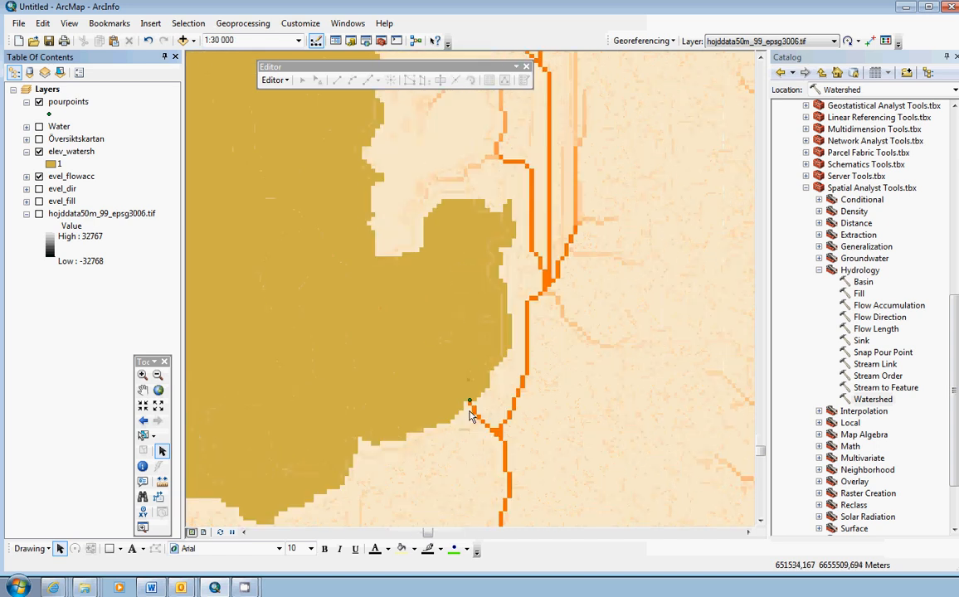
{"action": "scroll", "coordinate": [470, 415], "scroll_direction": "up", "scroll_amount": 3}
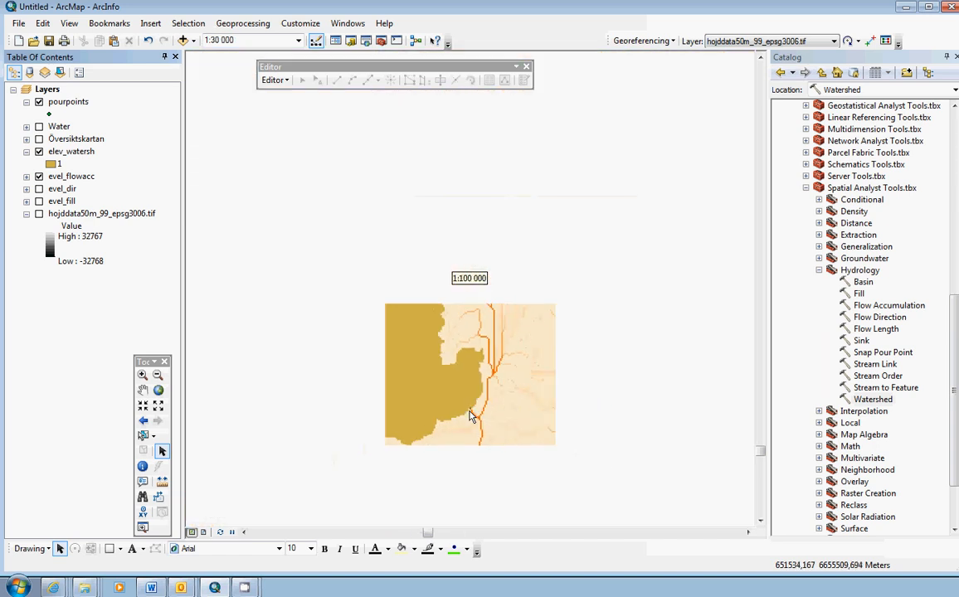
{"action": "scroll", "coordinate": [470, 415], "scroll_direction": "up", "scroll_amount": 1}
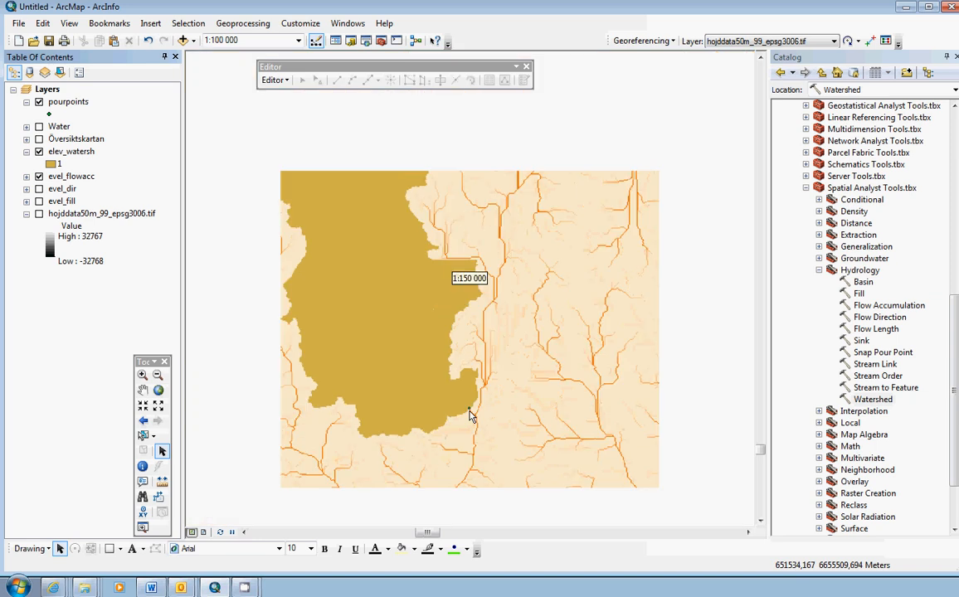
Step: Start an edit session on the pourpoints layer
{"action": "left_click", "coordinate": [283, 80]}
{"action": "left_click", "coordinate": [306, 98]}
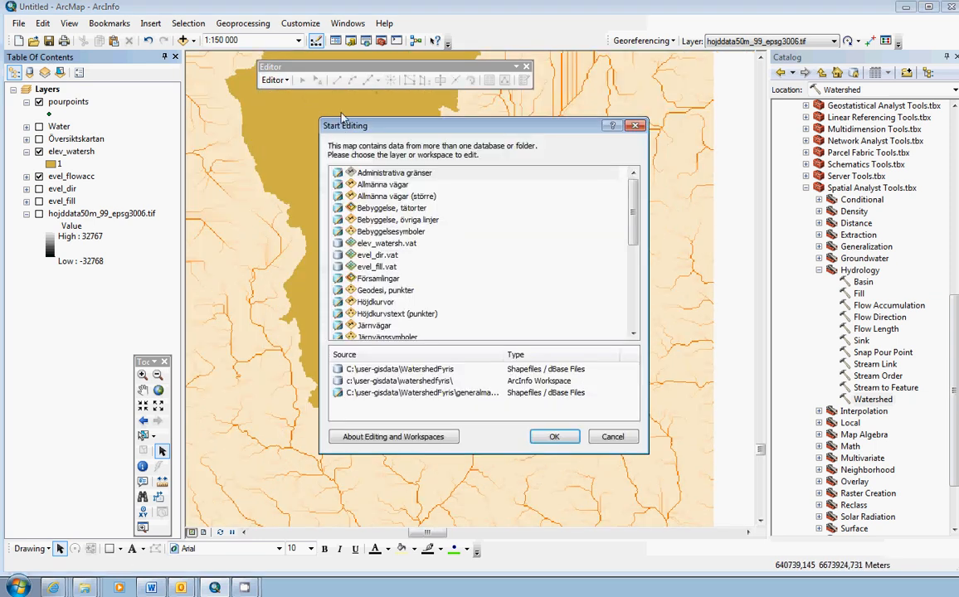
{"action": "scroll", "coordinate": [624, 204], "scroll_direction": "down", "scroll_amount": 5}
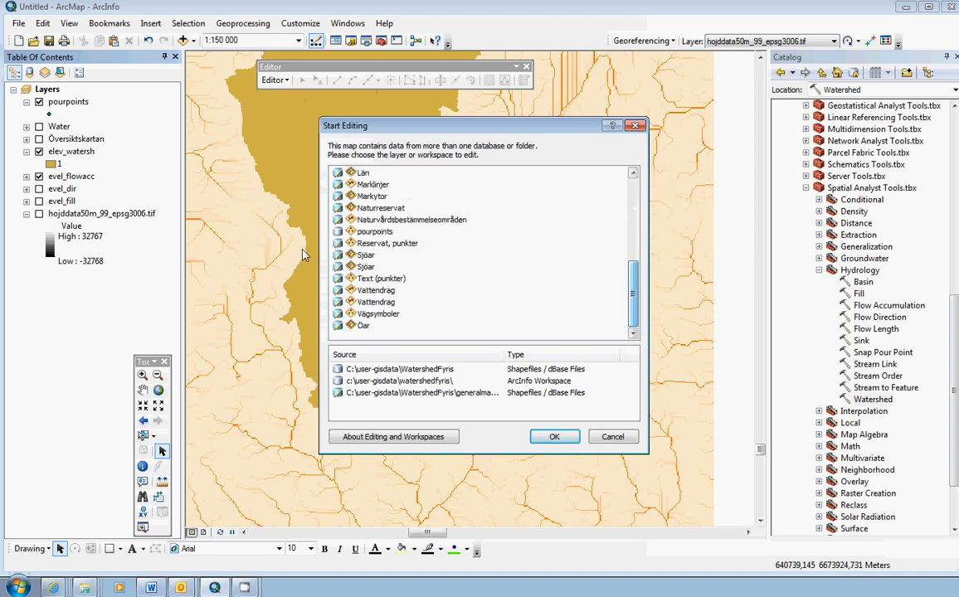
{"action": "double_click", "coordinate": [381, 233]}
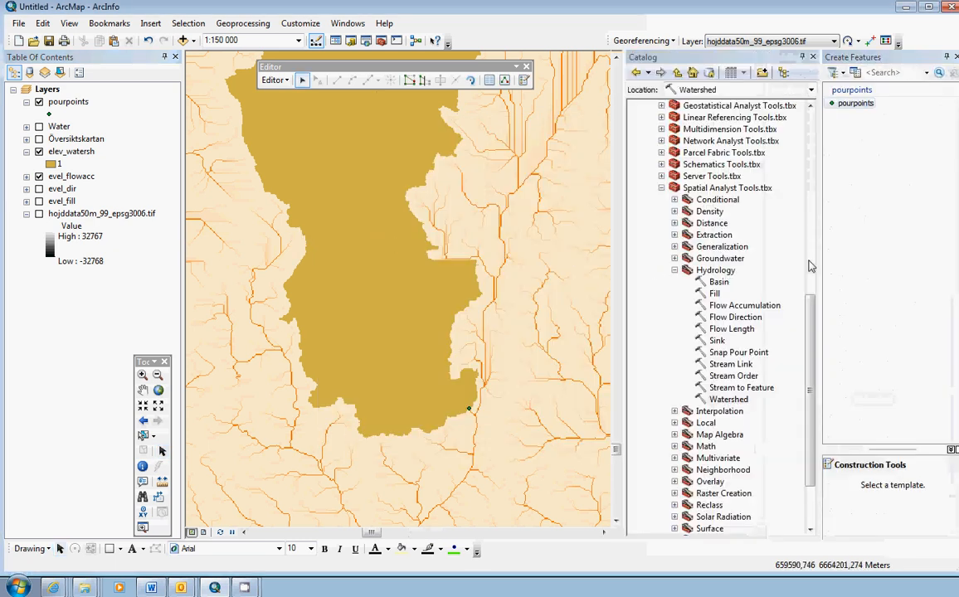
Step: Add a second pourpoints point on the eastern flow accumulation channel, just upstream of its junction with the first pour point's channel
{"action": "left_click", "coordinate": [858, 103]}
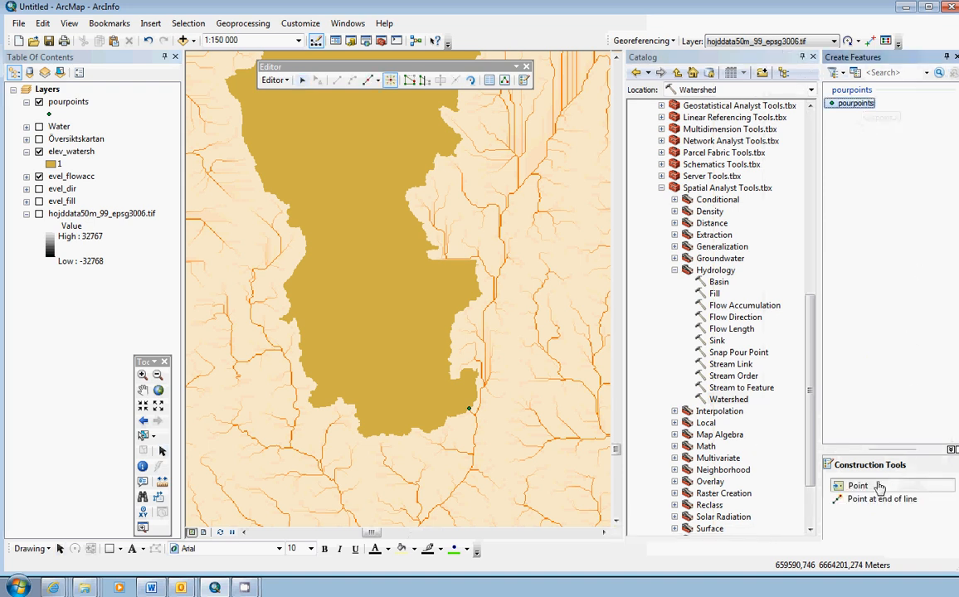
{"action": "left_click", "coordinate": [863, 493]}
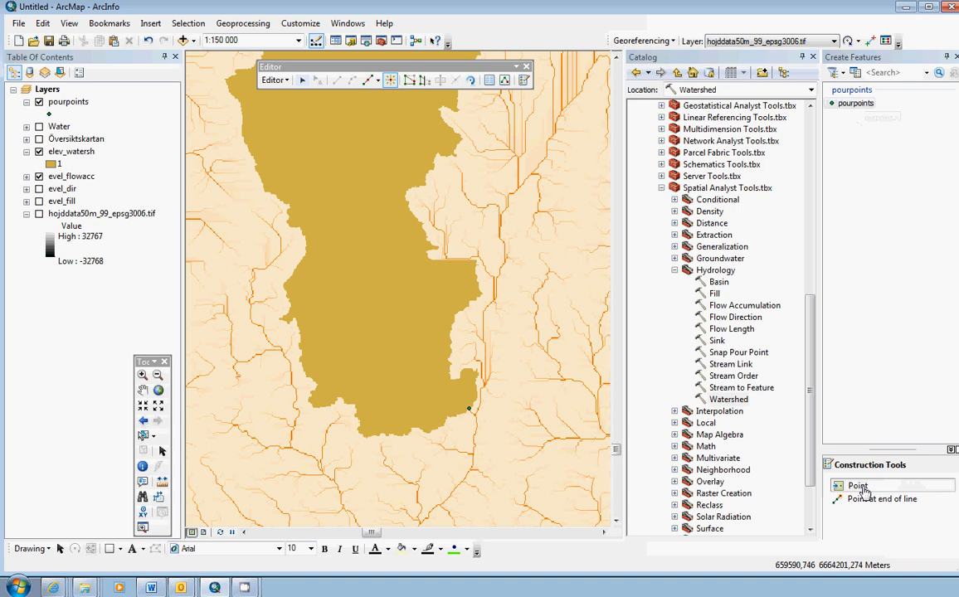
{"action": "scroll", "coordinate": [453, 418], "scroll_direction": "up", "scroll_amount": 2}
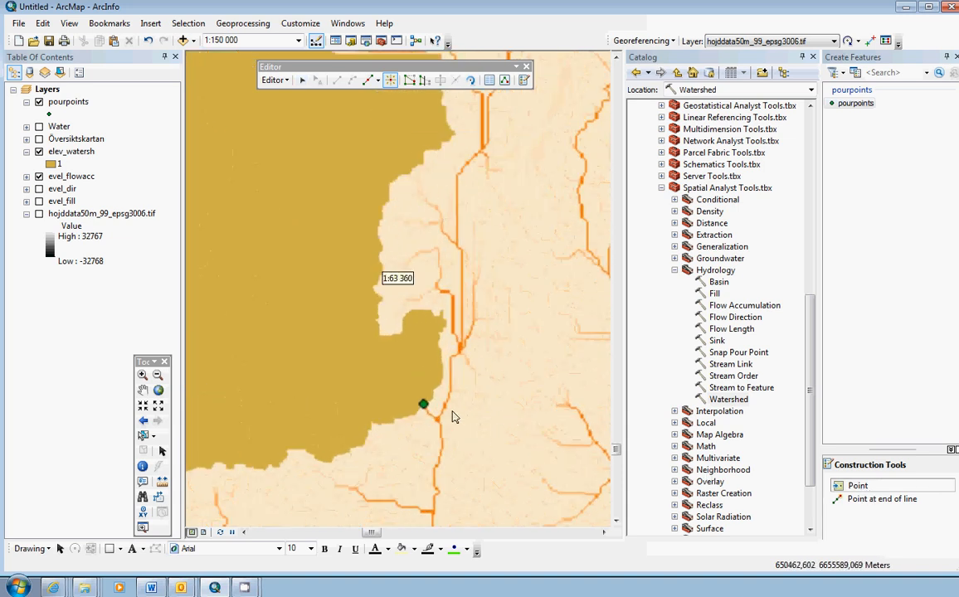
{"action": "scroll", "coordinate": [453, 417], "scroll_direction": "up", "scroll_amount": 3}
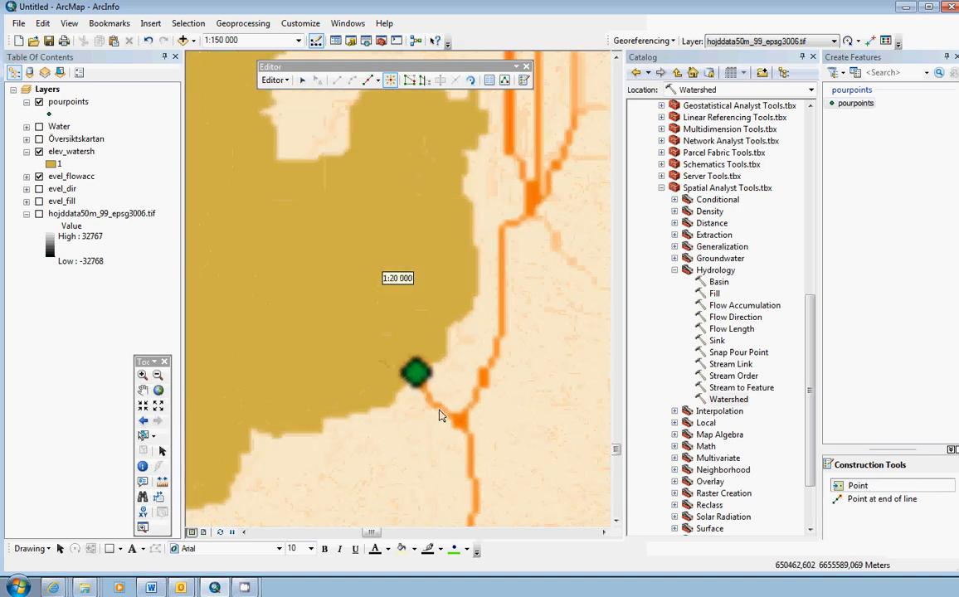
{"action": "scroll", "coordinate": [469, 418], "scroll_direction": "up", "scroll_amount": 2}
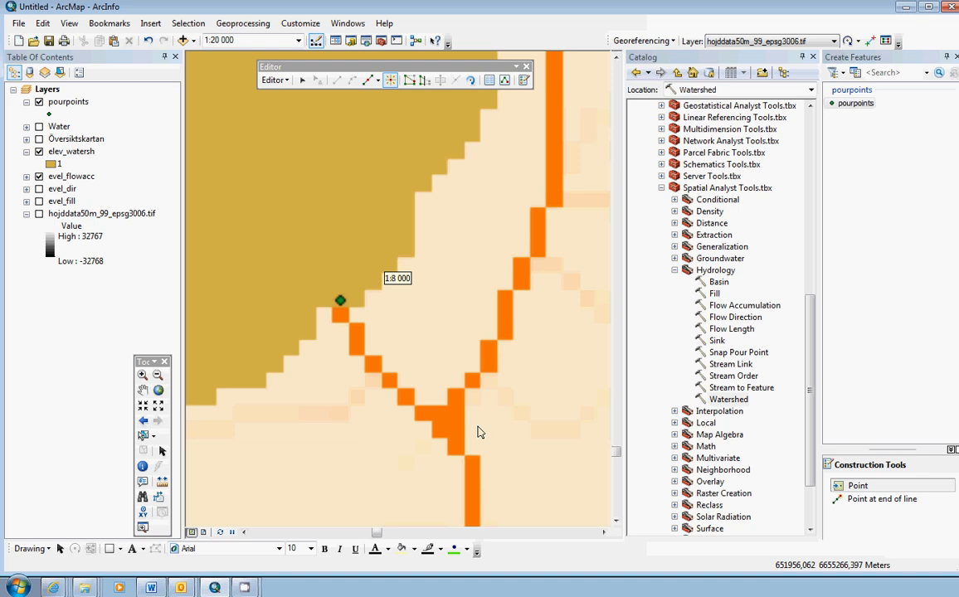
{"action": "scroll", "coordinate": [471, 440], "scroll_direction": "up", "scroll_amount": 1}
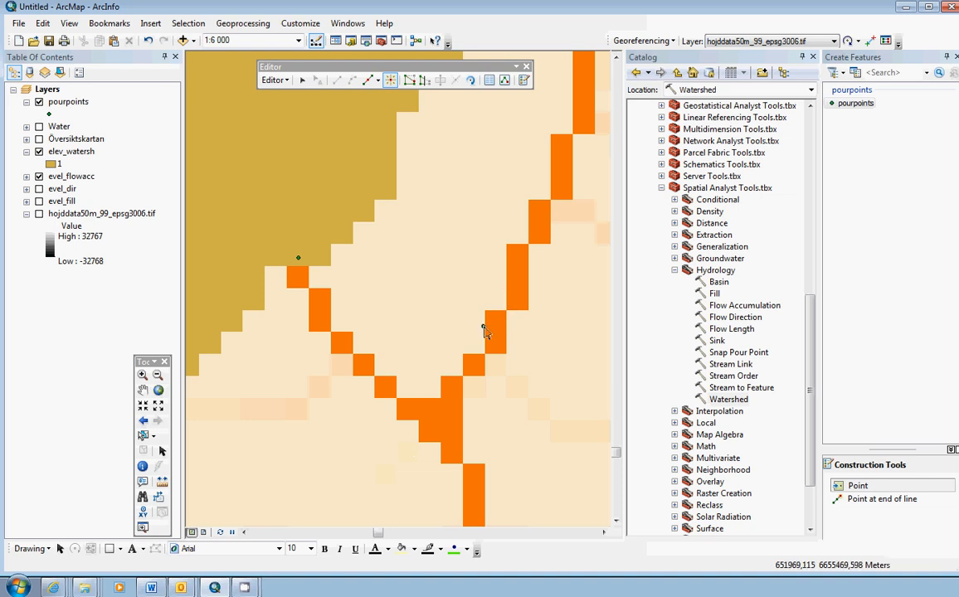
{"action": "left_click", "coordinate": [518, 261]}
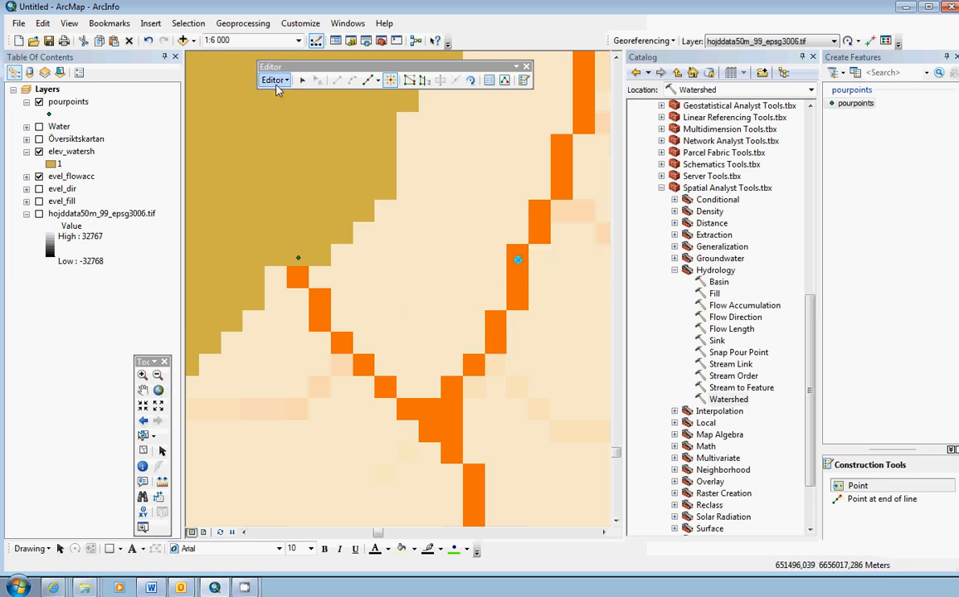
Step: Set the second pour point's Id to 2 in the pourpoints attribute table and close the table
{"action": "right_click", "coordinate": [55, 102]}
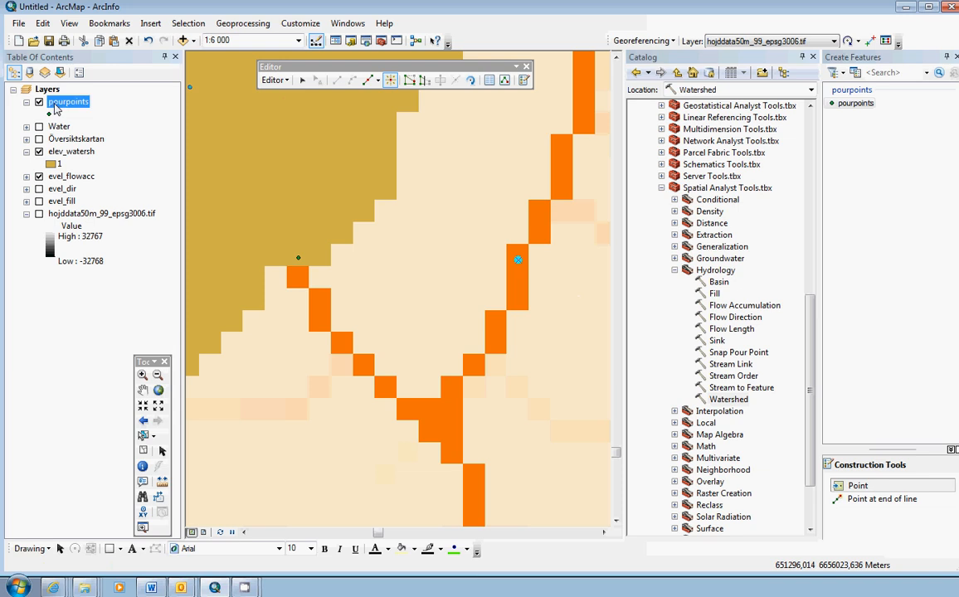
{"action": "left_click", "coordinate": [90, 146]}
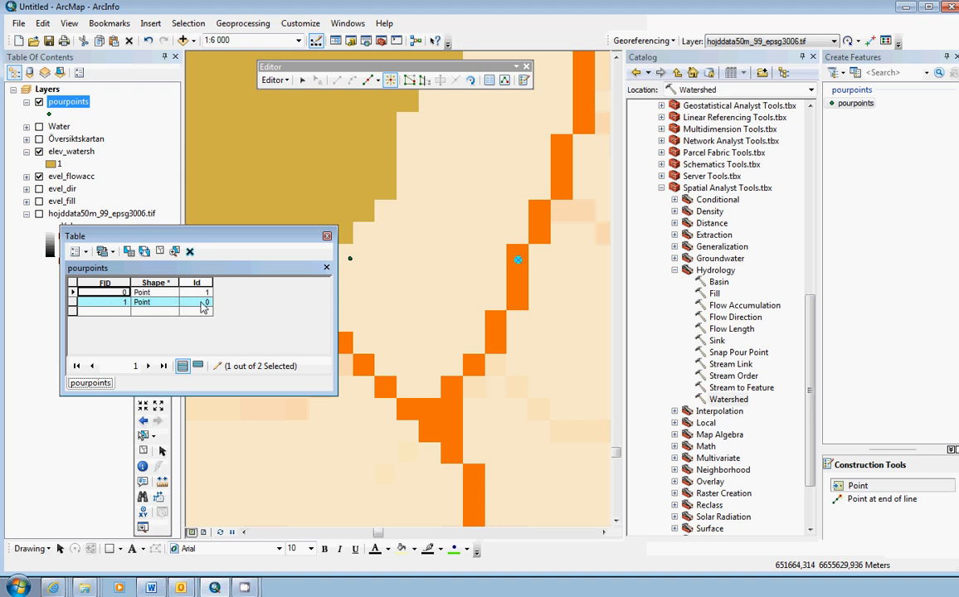
{"action": "left_click", "coordinate": [201, 302]}
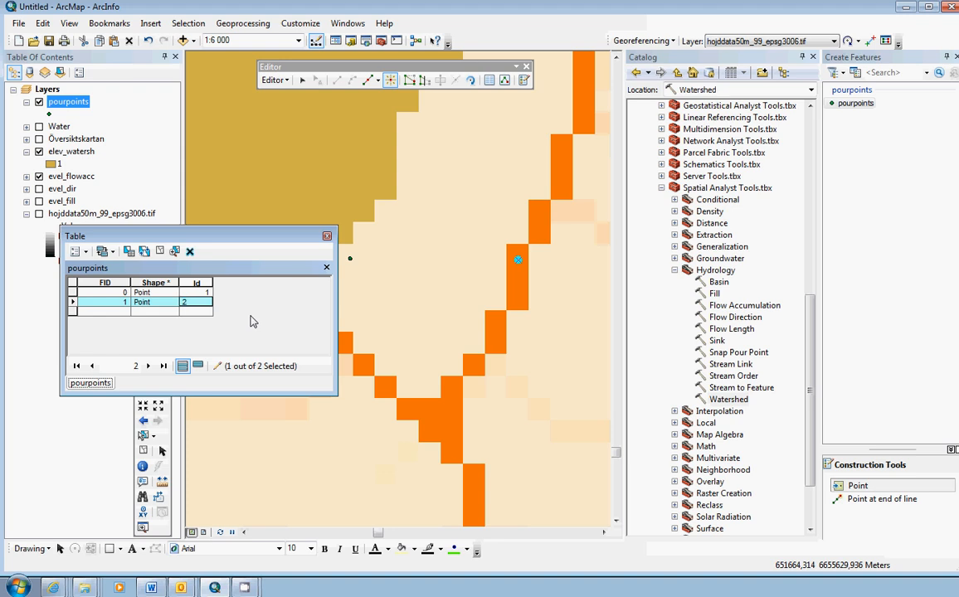
{"action": "key", "text": "Tab"}
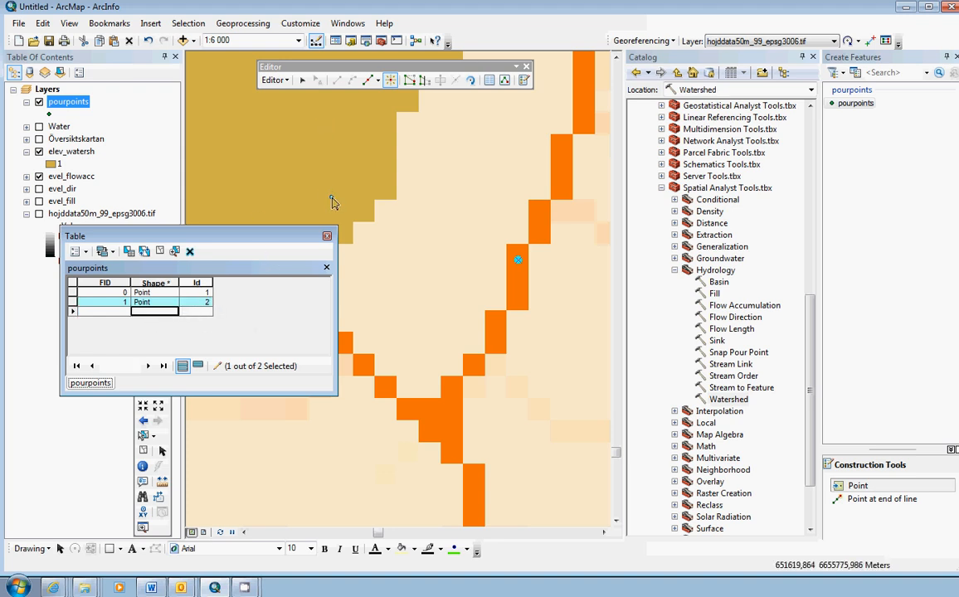
{"action": "left_click", "coordinate": [327, 237]}
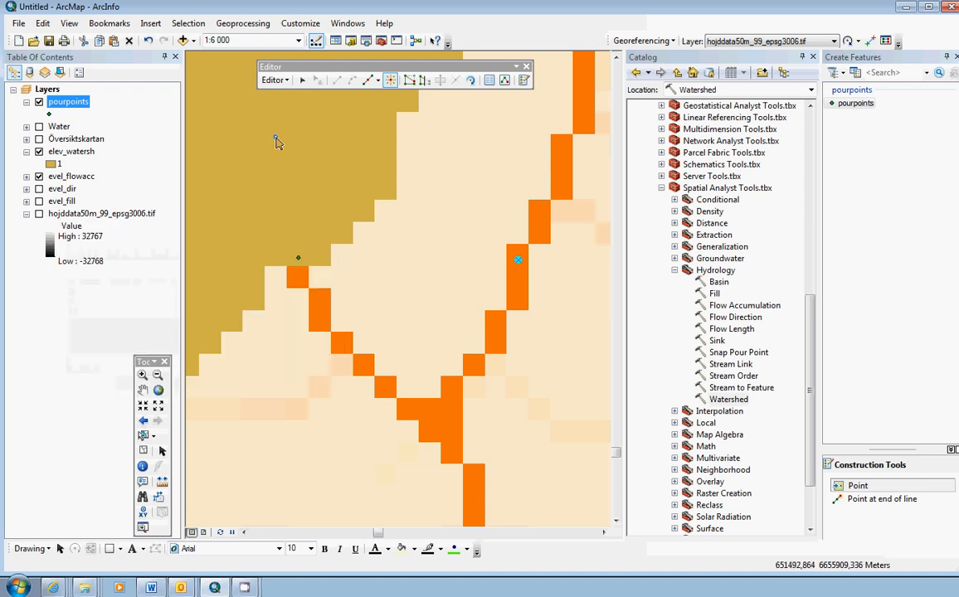
Step: Stop the edit session on pourpoints, saving the added second point
{"action": "left_click", "coordinate": [273, 80]}
{"action": "left_click", "coordinate": [286, 108]}
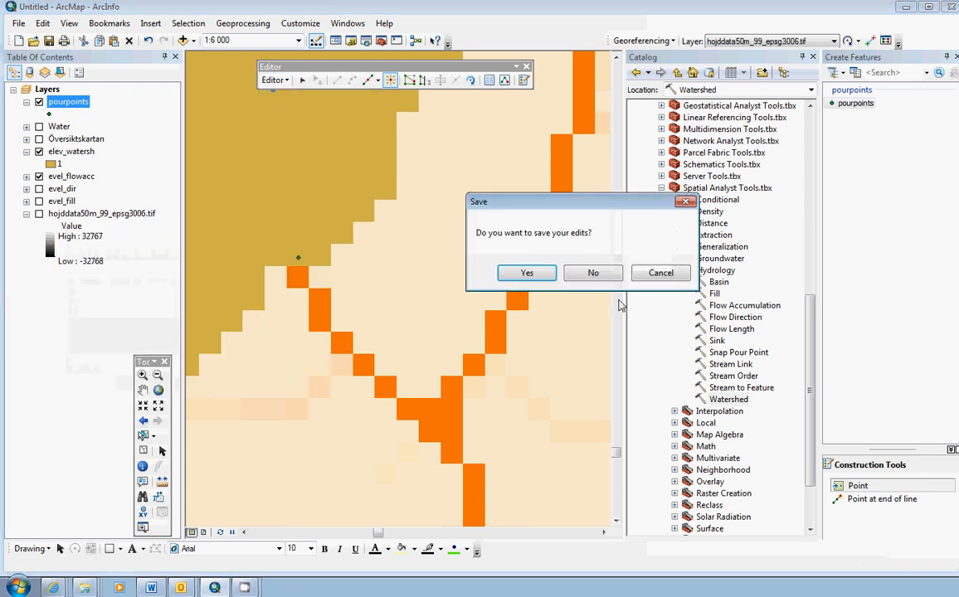
{"action": "left_click", "coordinate": [528, 273]}
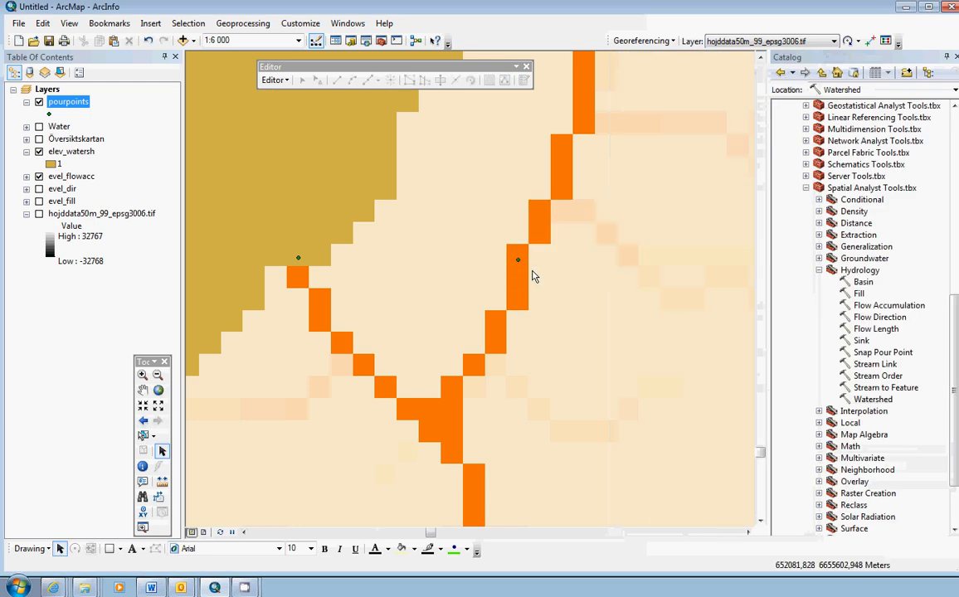
Step: Reopen the Watershed tool with evel_dir as flow direction raster and pourpoints as pour point data, using the Id field
{"action": "double_click", "coordinate": [873, 400]}
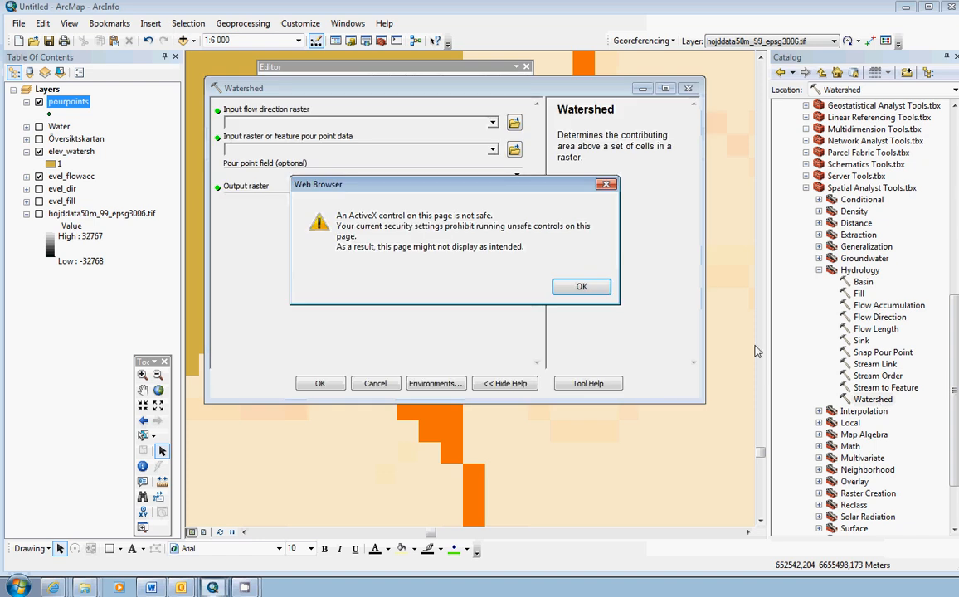
{"action": "left_click", "coordinate": [581, 286]}
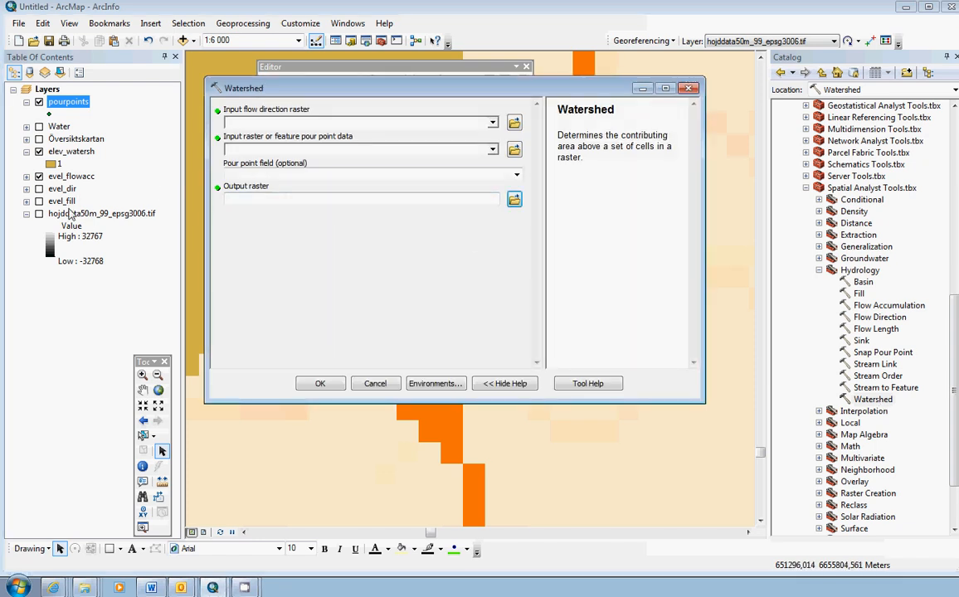
{"action": "left_click_drag", "start_coordinate": [72, 192], "coordinate": [237, 120]}
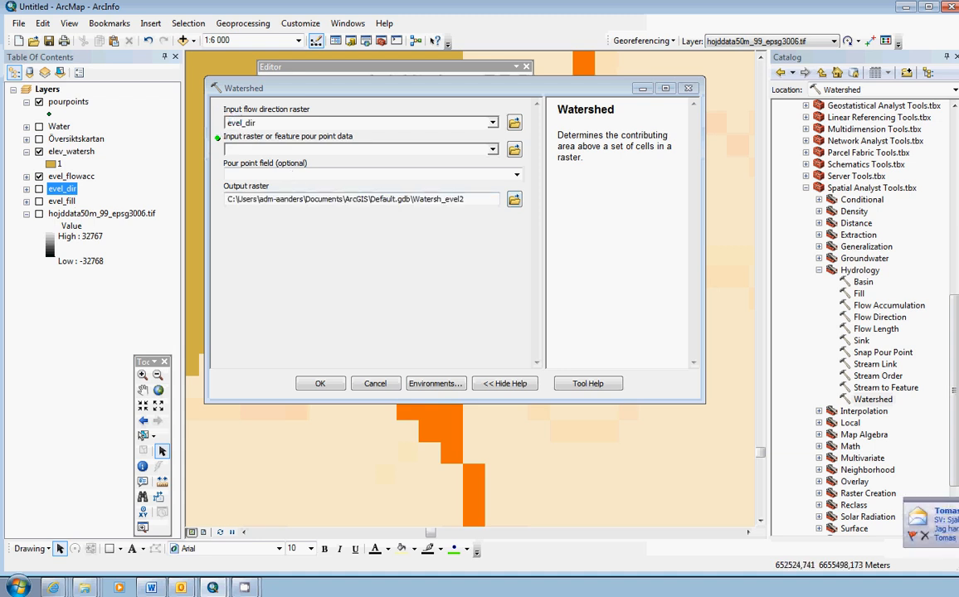
{"action": "left_click_drag", "start_coordinate": [66, 102], "coordinate": [239, 152]}
{"action": "left_click_drag", "start_coordinate": [244, 148], "coordinate": [247, 151]}
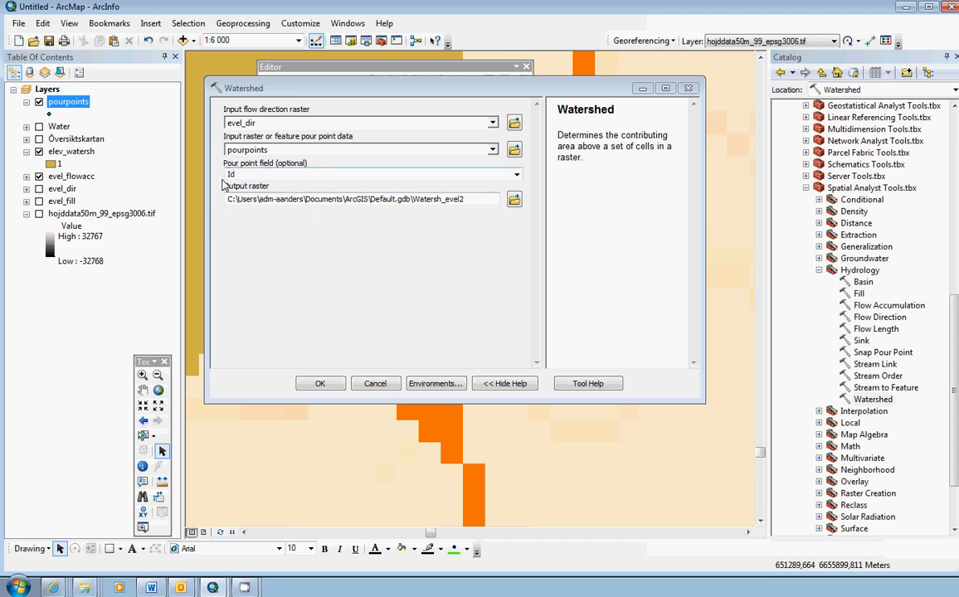
Step: Run the Watershed tool with the output raster set to overwrite elev_watersh in the WatershedFyris folder
{"action": "left_click", "coordinate": [514, 201]}
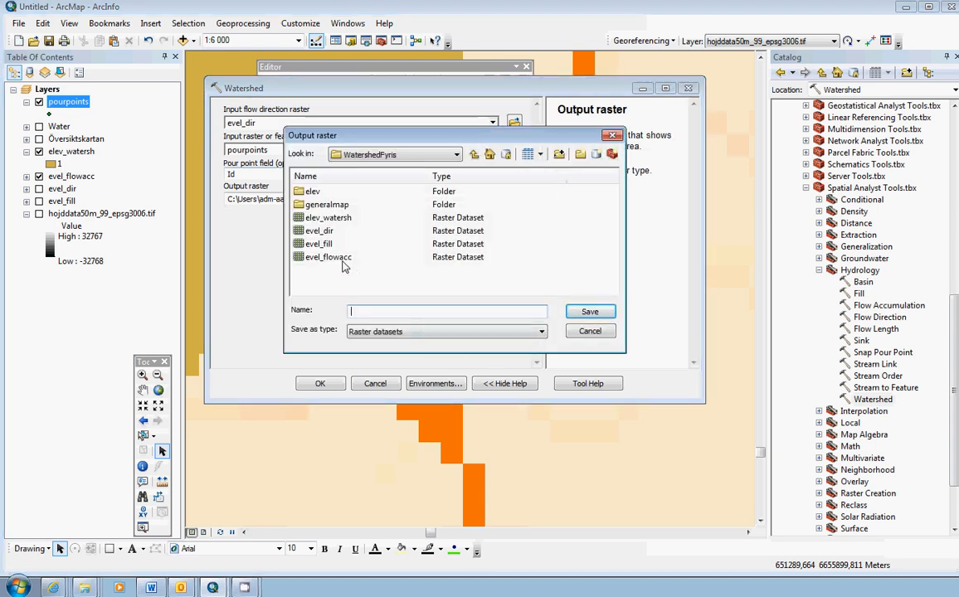
{"action": "left_click", "coordinate": [337, 259]}
{"action": "left_click", "coordinate": [328, 218]}
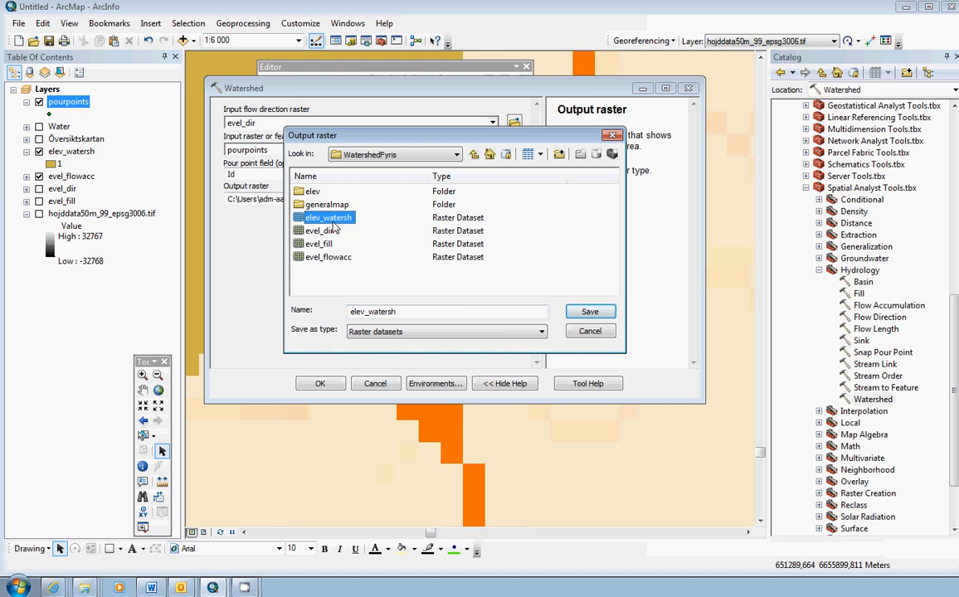
{"action": "left_click", "coordinate": [591, 313]}
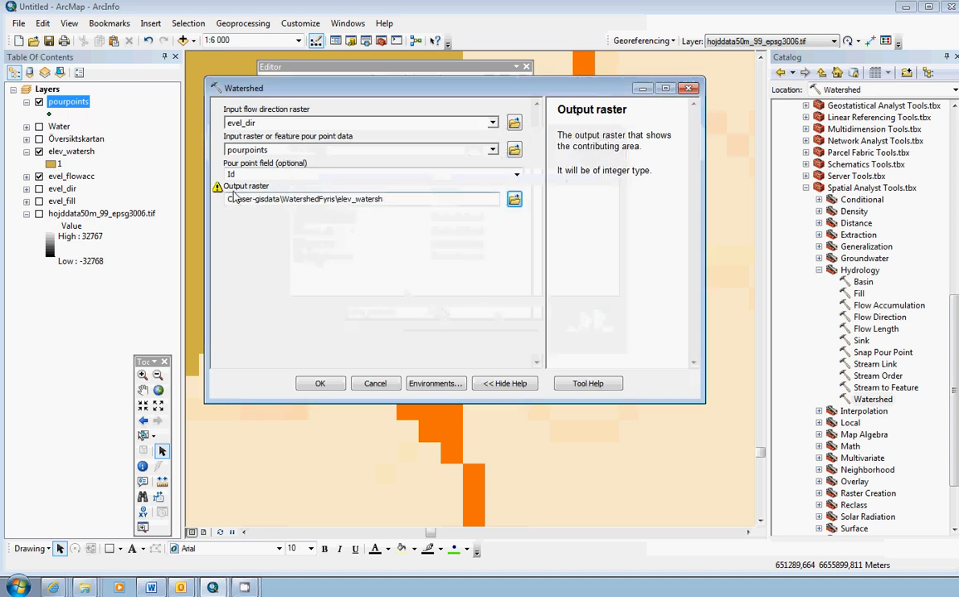
{"action": "mouse_move", "coordinate": [216, 189]}
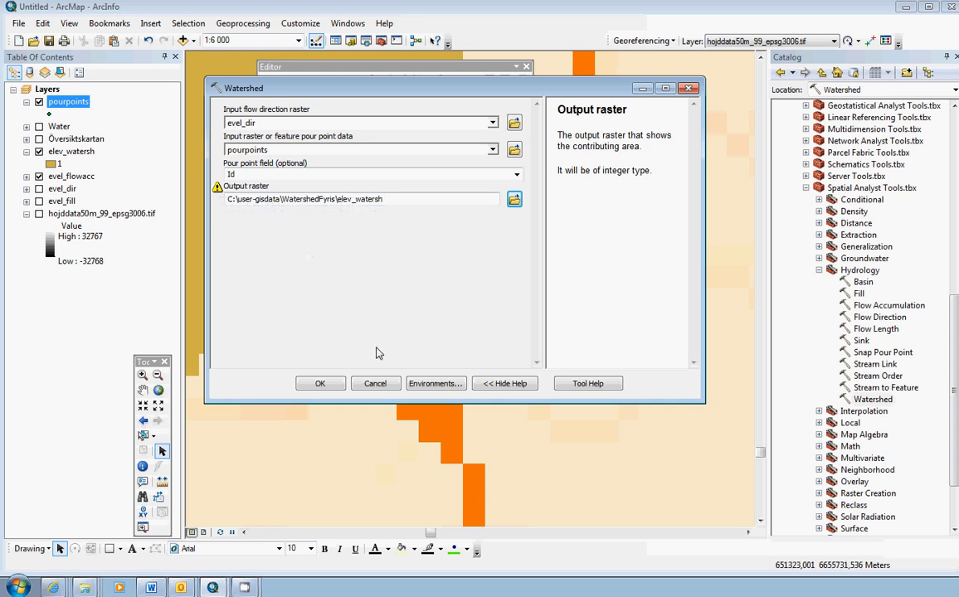
{"action": "left_click", "coordinate": [321, 384]}
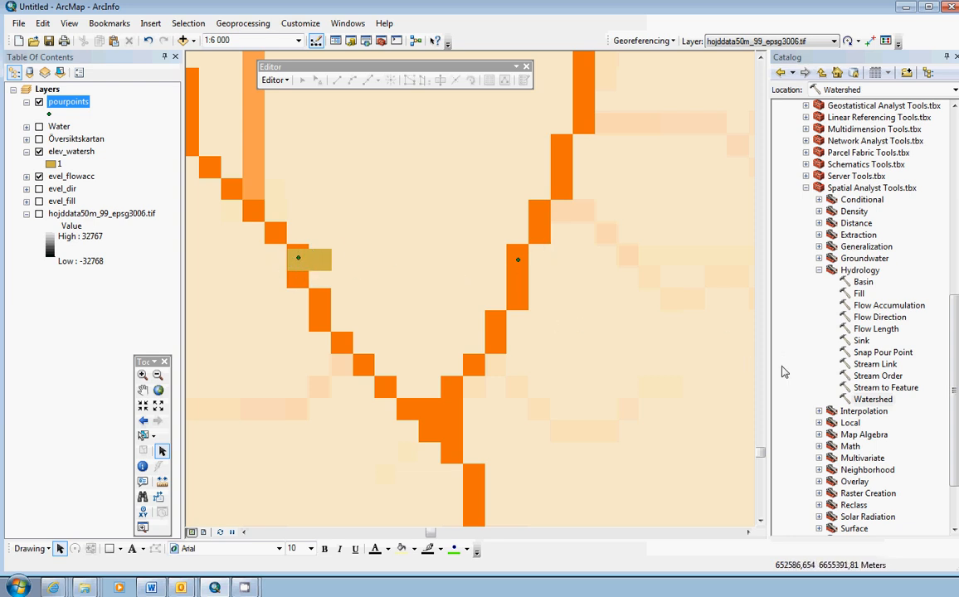
Step: Reopen the Watershed tool with evel_dir as flow direction, pourpoints as pour point data and elev_watersh in WatershedFyris as output raster
{"action": "double_click", "coordinate": [873, 400]}
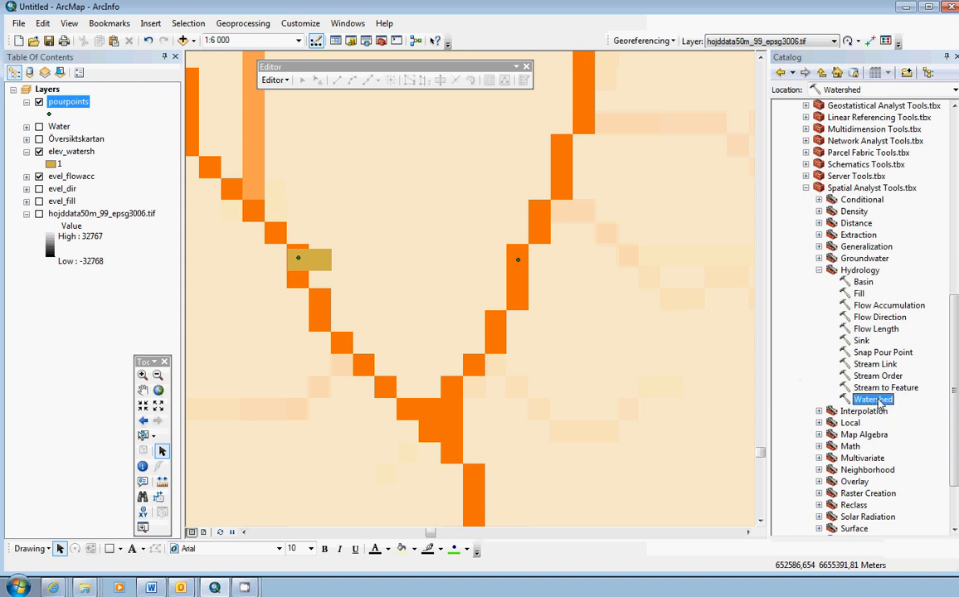
{"action": "left_click", "coordinate": [567, 288]}
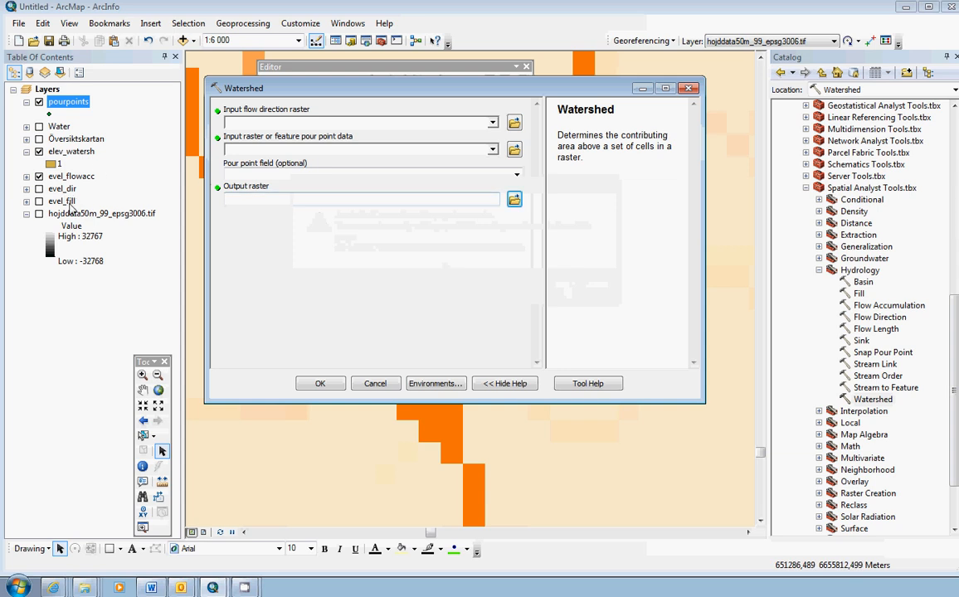
{"action": "left_click_drag", "start_coordinate": [64, 189], "coordinate": [249, 124]}
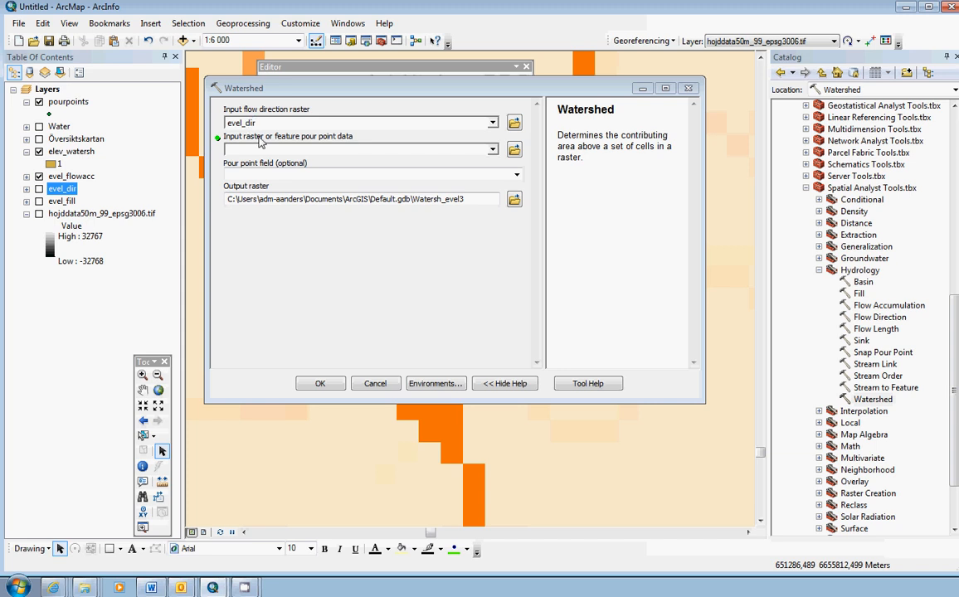
{"action": "left_click_drag", "start_coordinate": [73, 103], "coordinate": [247, 152]}
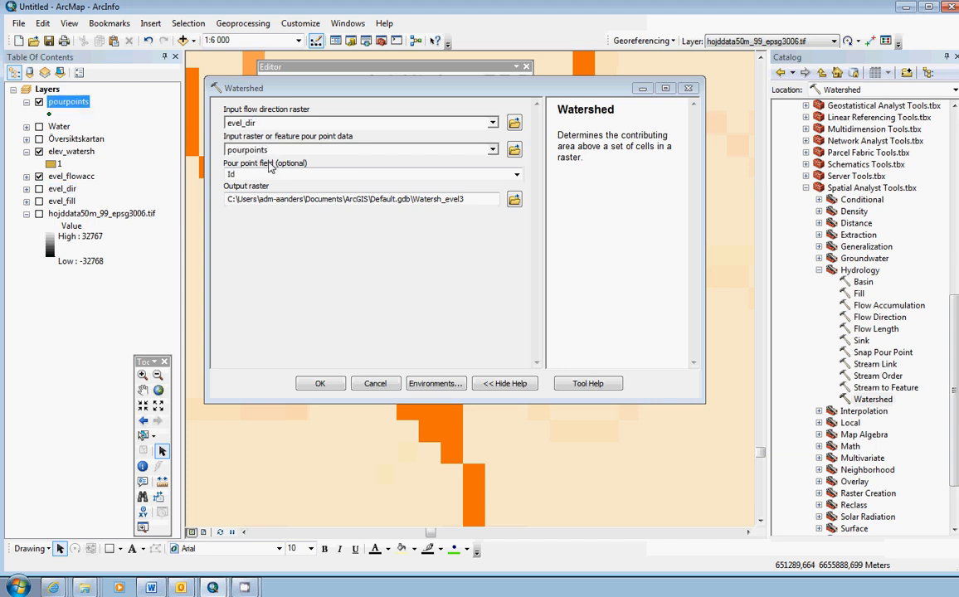
{"action": "left_click", "coordinate": [514, 199]}
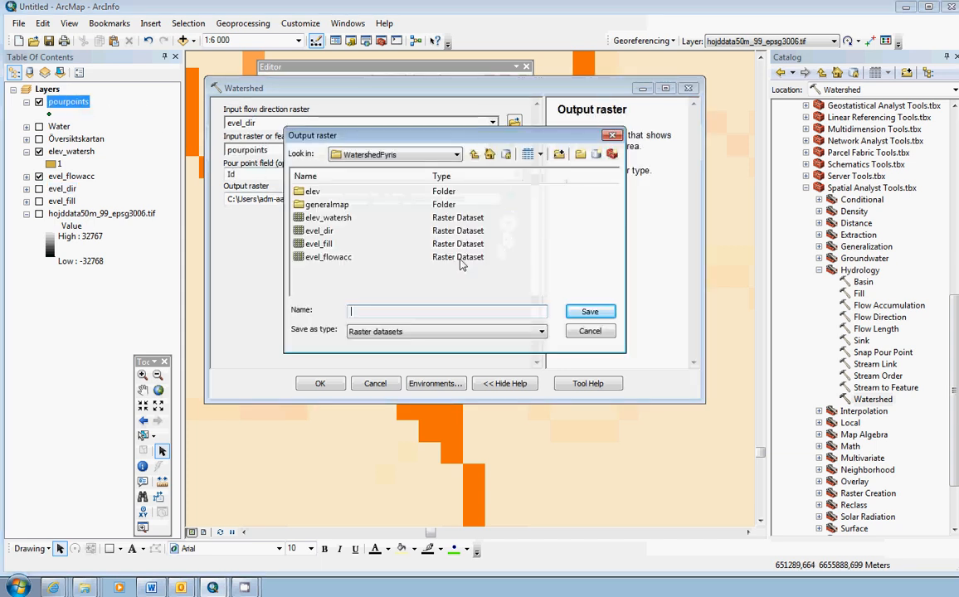
{"action": "left_click", "coordinate": [330, 217]}
{"action": "left_click", "coordinate": [590, 312]}
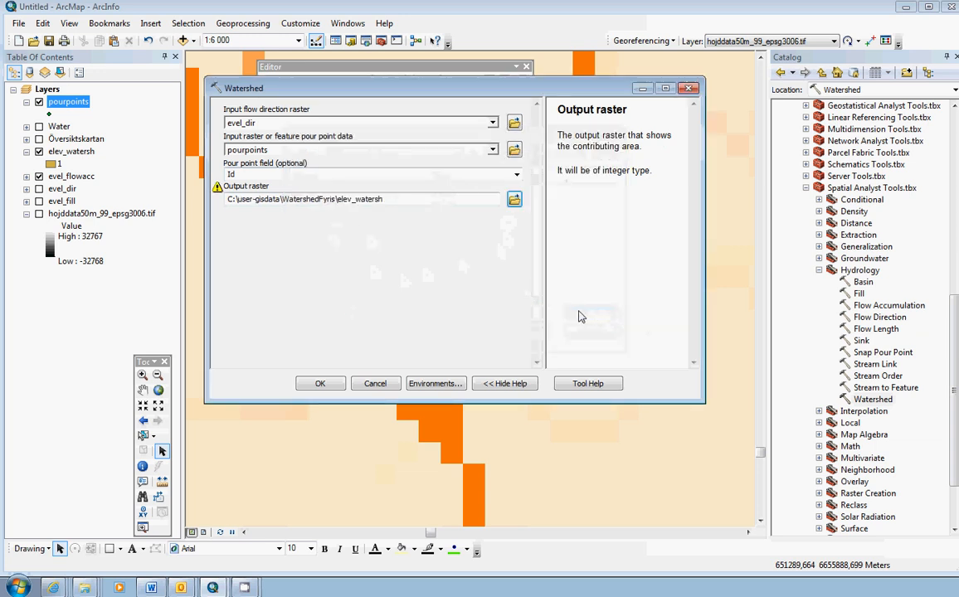
Step: Set the tool's processing extent to Same as layer evel_fill in the environment settings and run the Watershed tool
{"action": "left_click", "coordinate": [437, 383]}
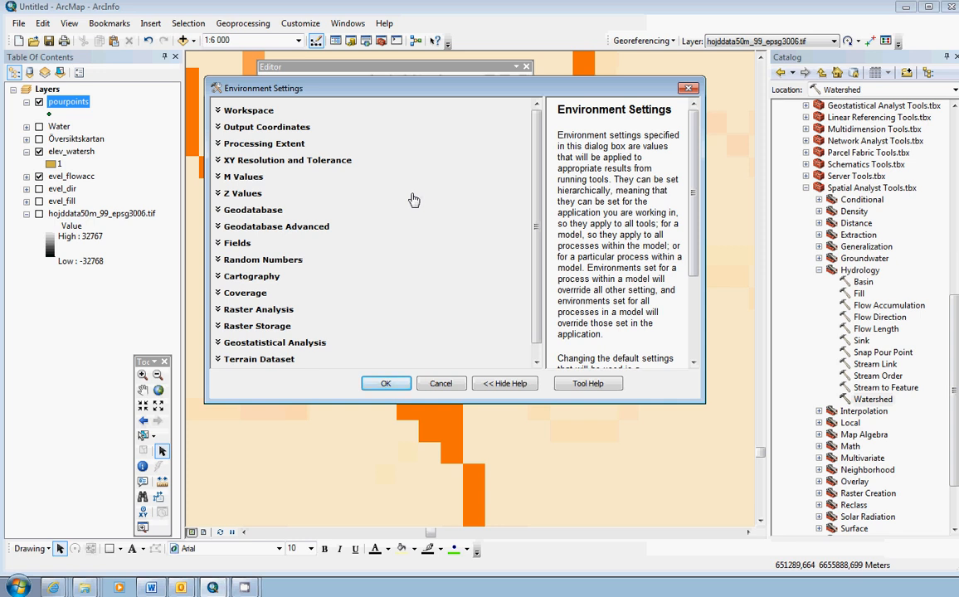
{"action": "left_click", "coordinate": [270, 146]}
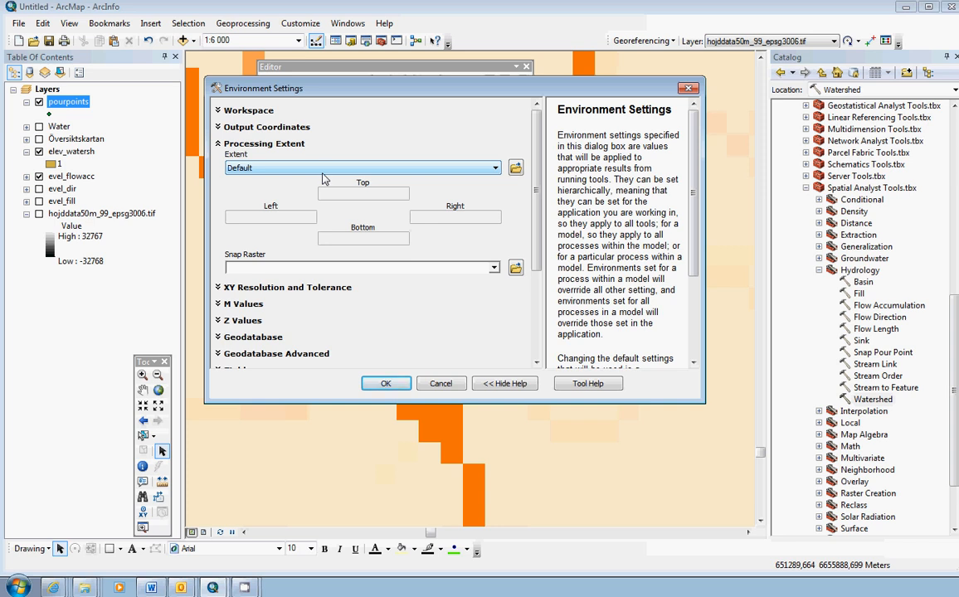
{"action": "left_click", "coordinate": [279, 169]}
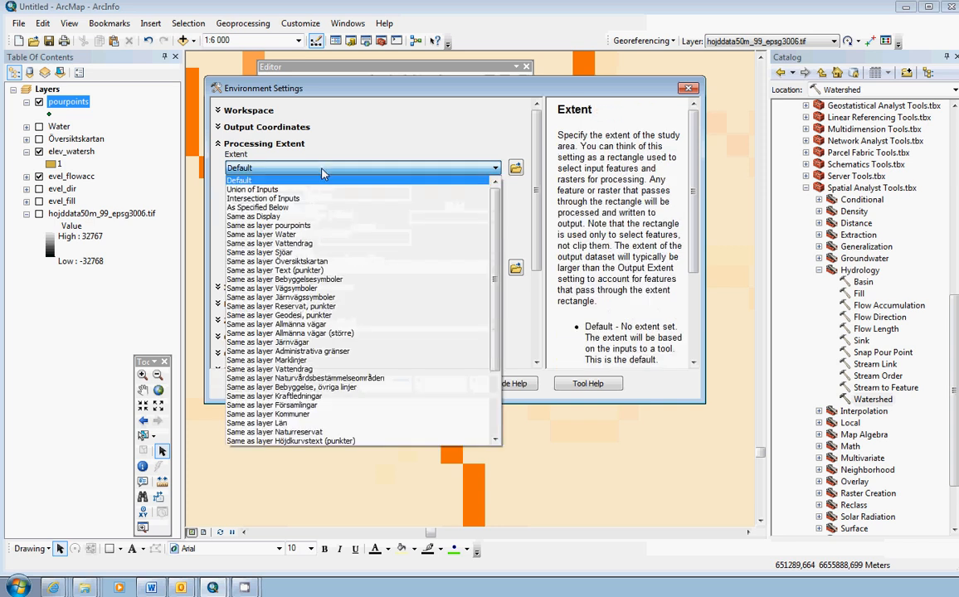
{"action": "left_click", "coordinate": [279, 173]}
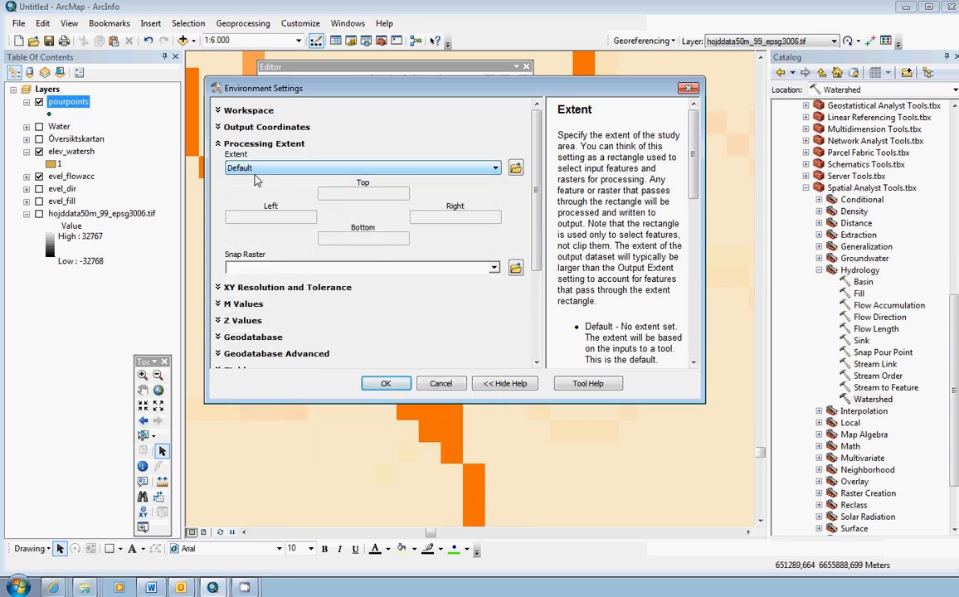
{"action": "left_click", "coordinate": [342, 170]}
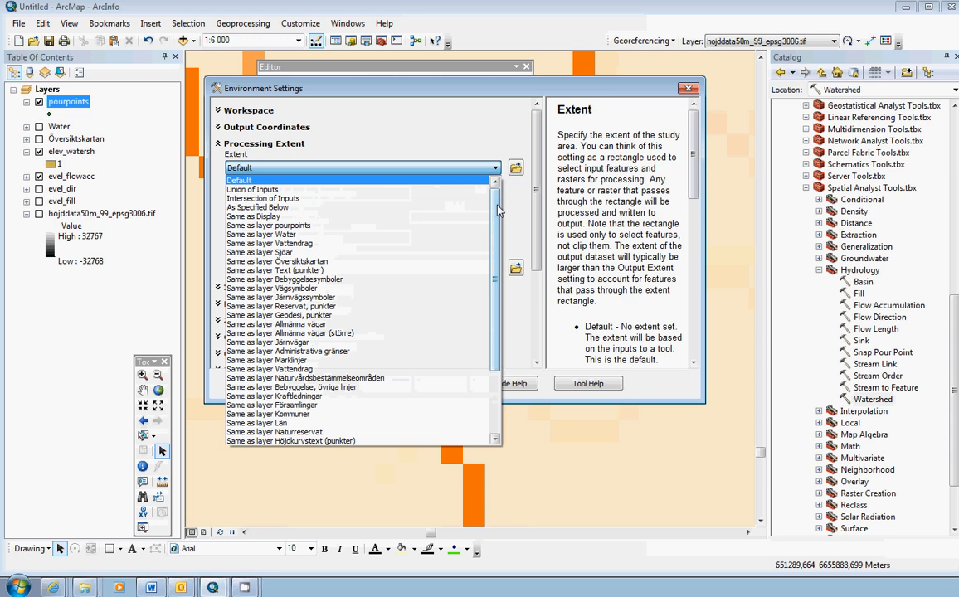
{"action": "left_click_drag", "start_coordinate": [498, 211], "coordinate": [498, 287]}
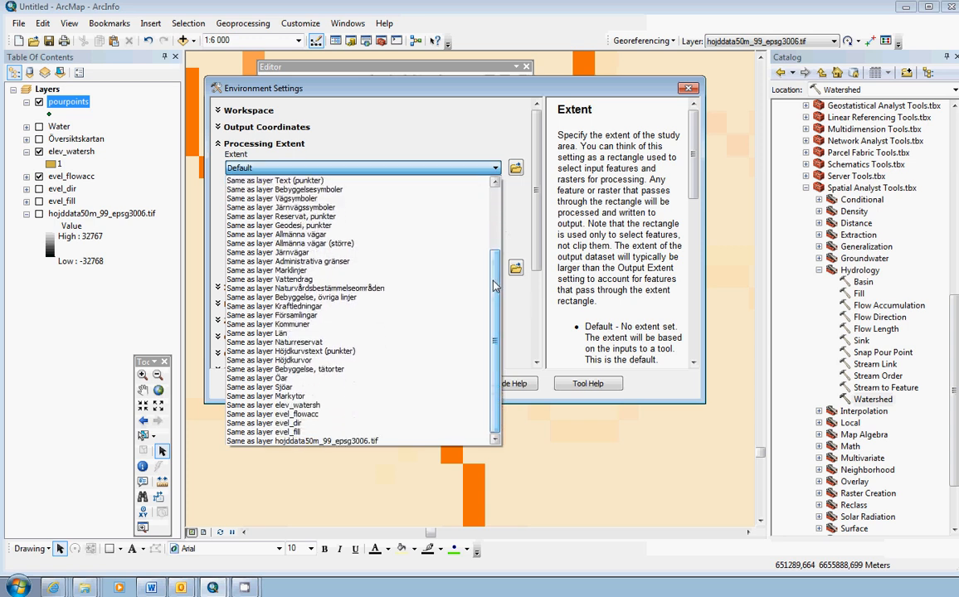
{"action": "left_click", "coordinate": [282, 432]}
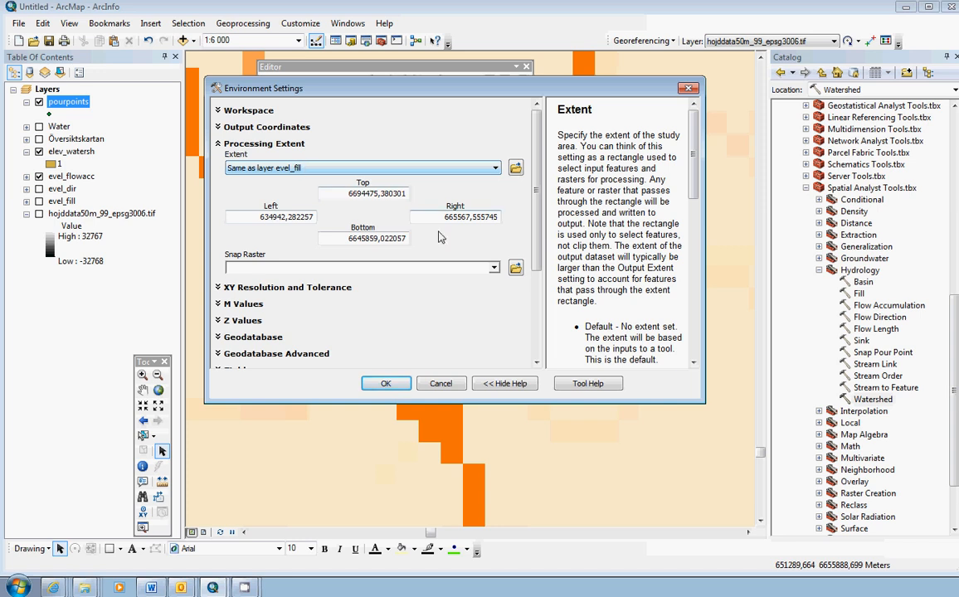
{"action": "left_click", "coordinate": [384, 386]}
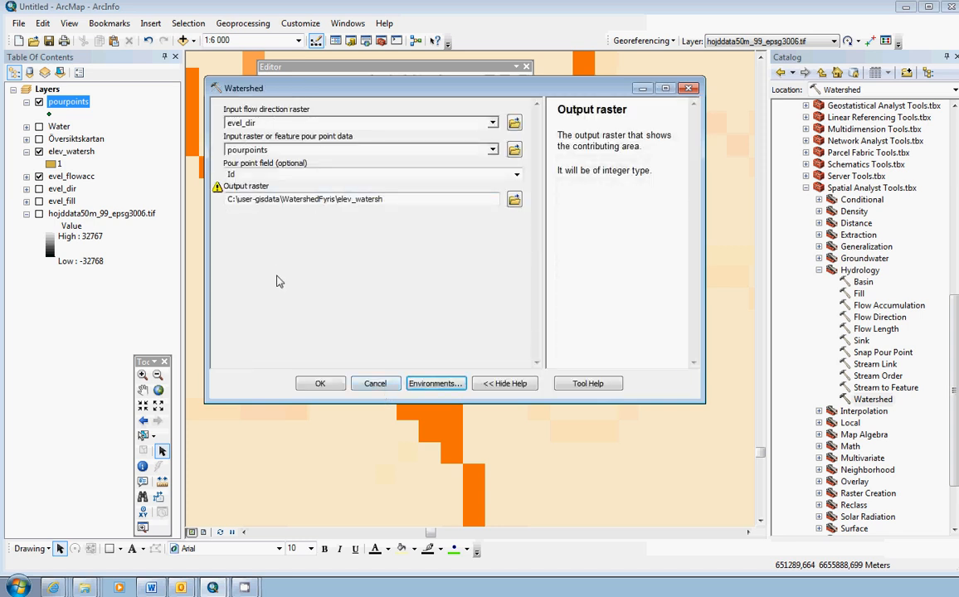
{"action": "left_click", "coordinate": [321, 384]}
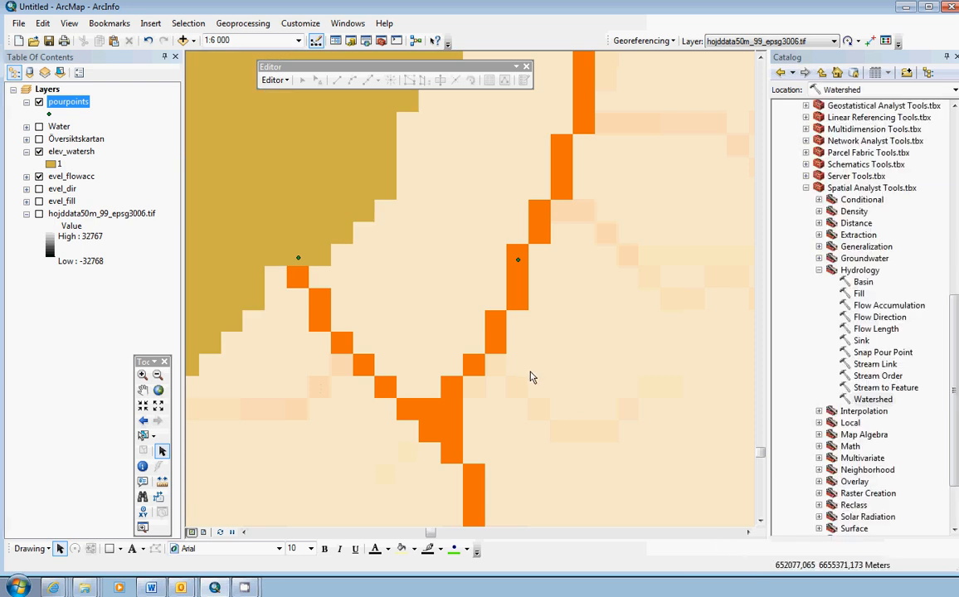
Step: Symbolize the elev_watersh layer by unique values of the VALUE field, adding all values
{"action": "scroll", "coordinate": [532, 378], "scroll_direction": "up", "scroll_amount": 4}
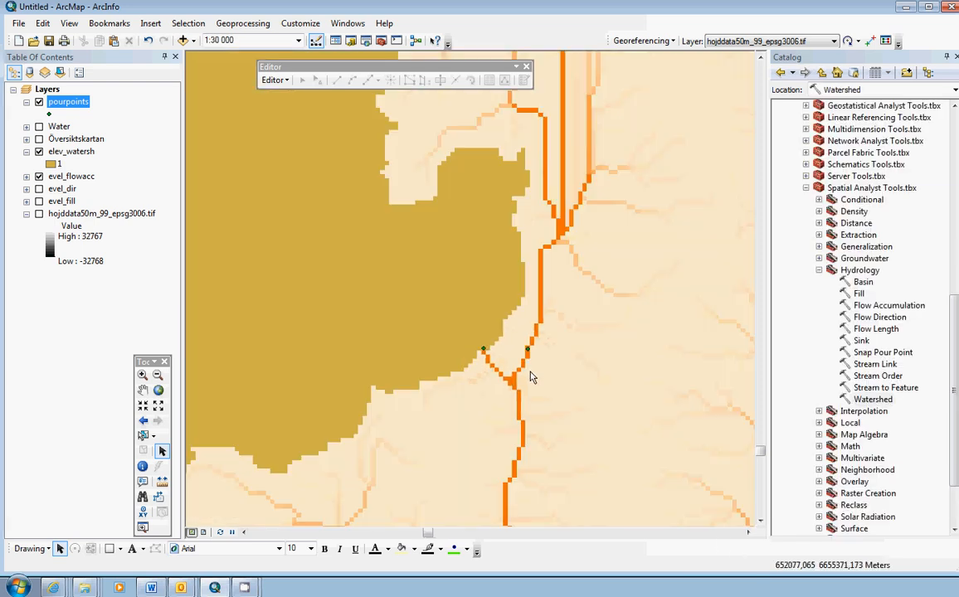
{"action": "scroll", "coordinate": [564, 382], "scroll_direction": "up", "scroll_amount": 2}
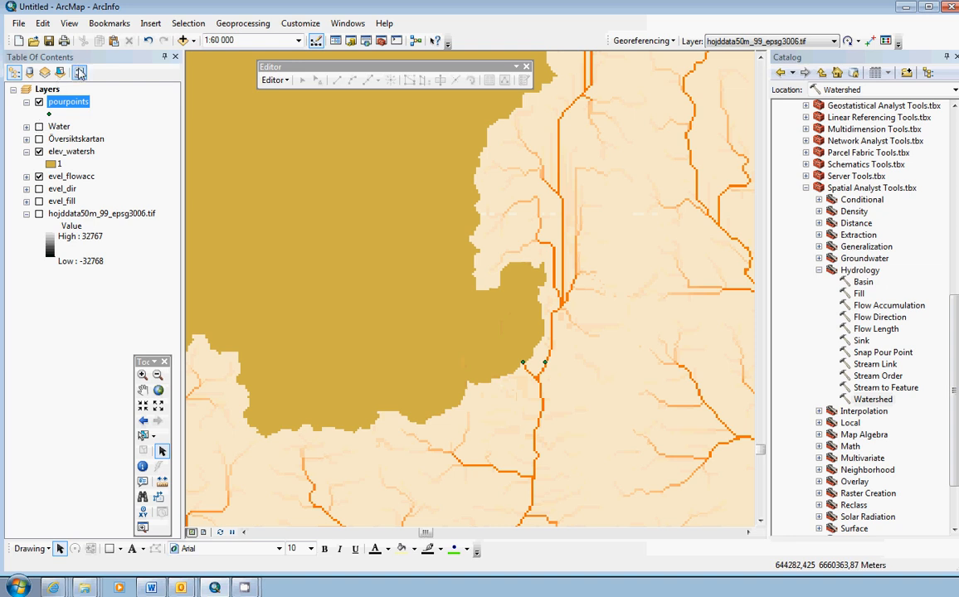
{"action": "left_click", "coordinate": [143, 390]}
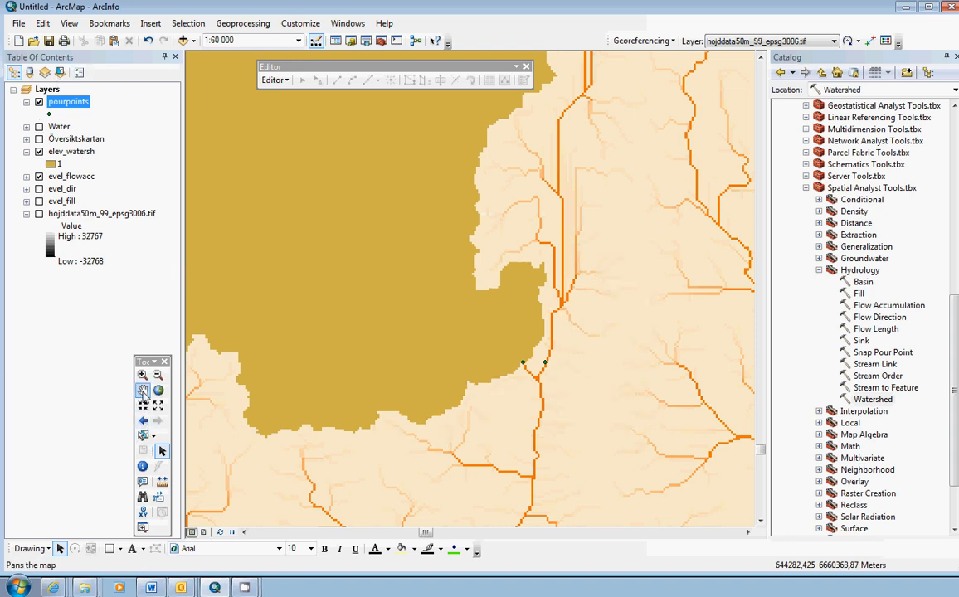
{"action": "scroll", "coordinate": [564, 388], "scroll_direction": "up", "scroll_amount": 2}
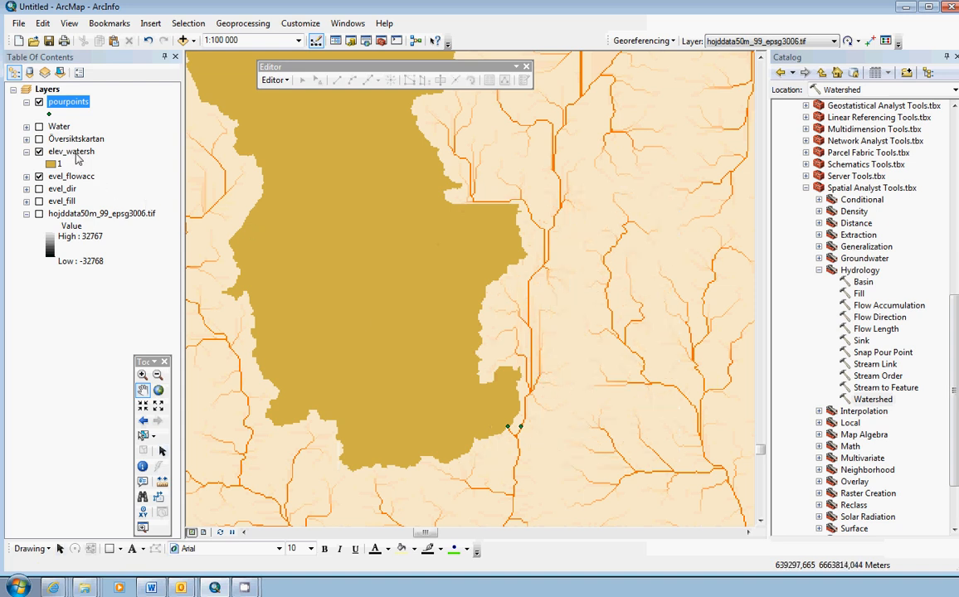
{"action": "left_click", "coordinate": [73, 154]}
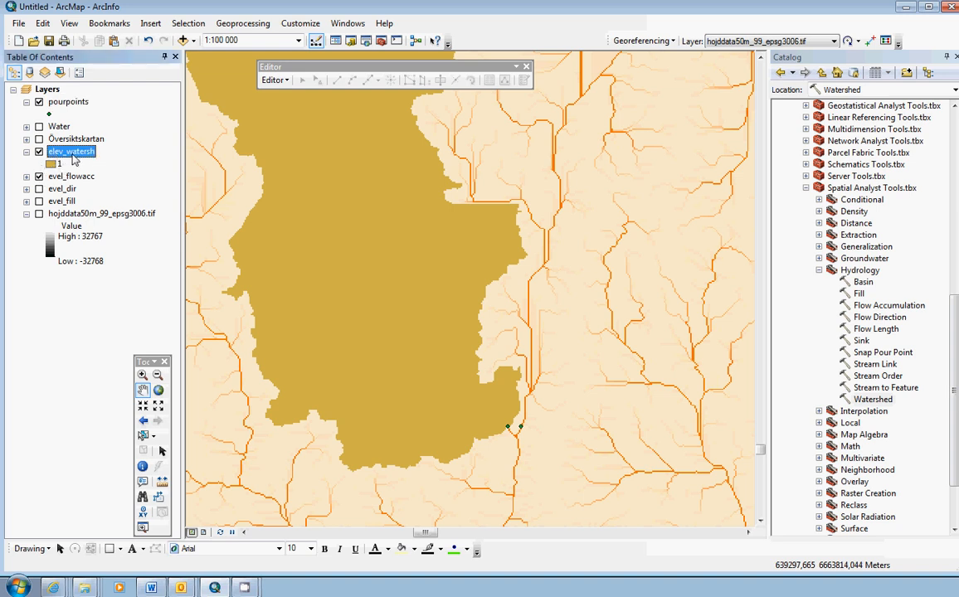
{"action": "double_click", "coordinate": [72, 154]}
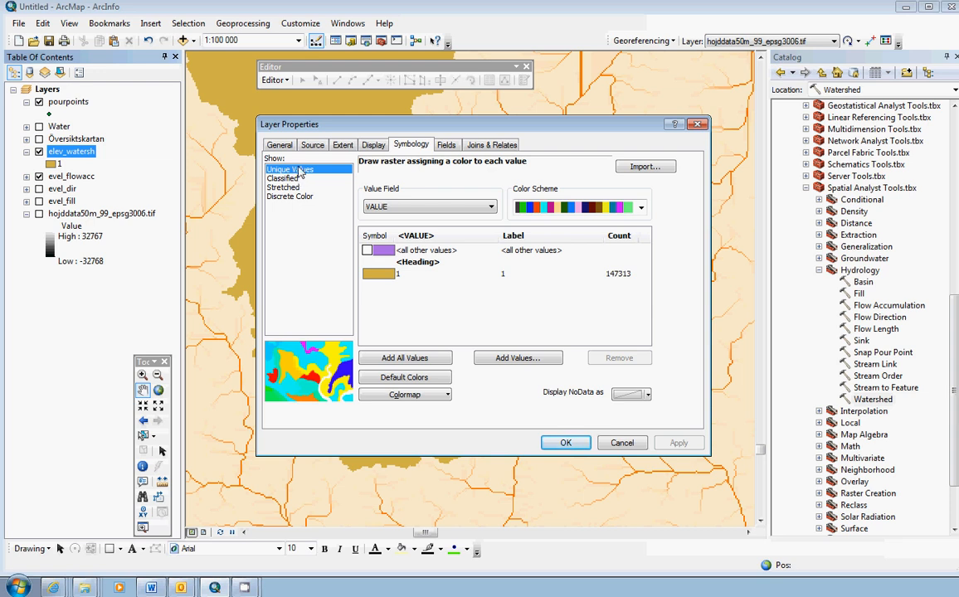
{"action": "left_click", "coordinate": [420, 360]}
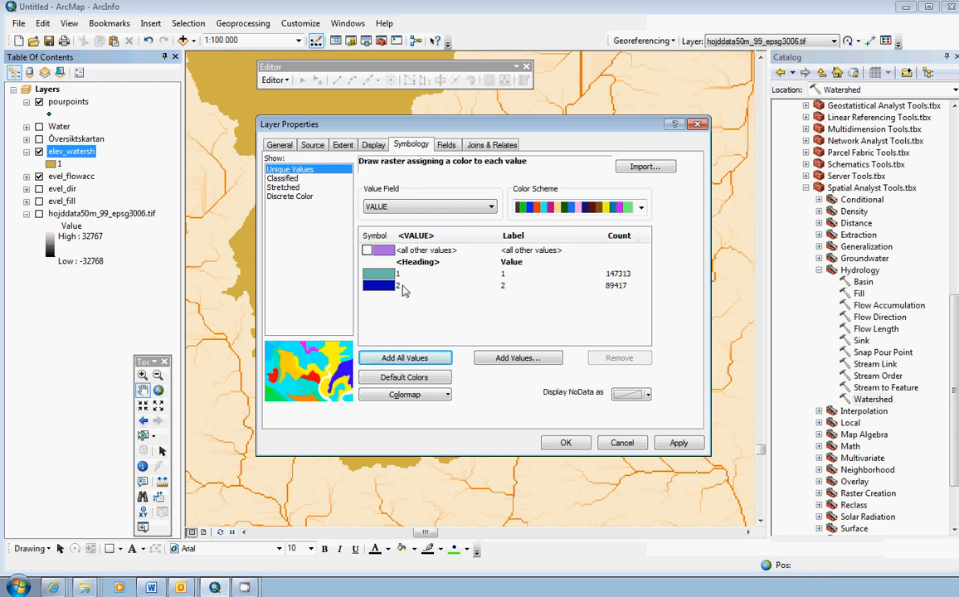
{"action": "left_click", "coordinate": [567, 443]}
Step: Examine the full extent of both watersheds and their boundary at the two pour points
{"action": "scroll", "coordinate": [578, 427], "scroll_direction": "up", "scroll_amount": 3}
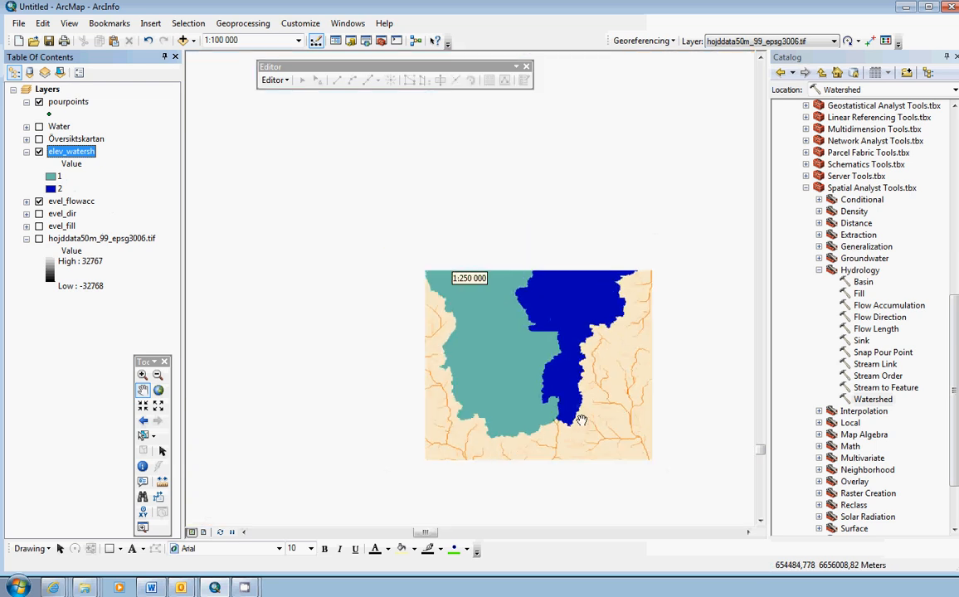
{"action": "left_click_drag", "start_coordinate": [633, 341], "coordinate": [553, 390]}
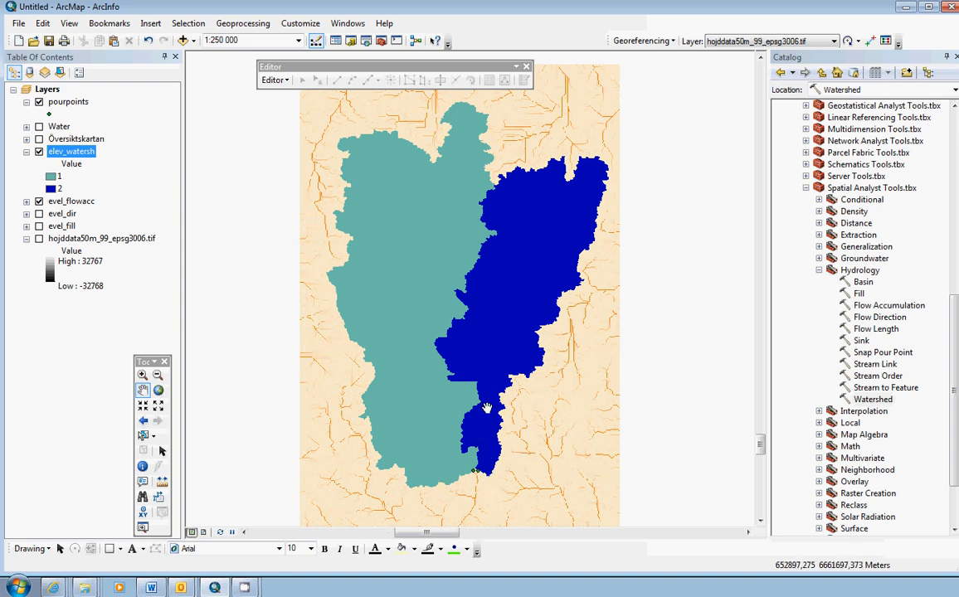
{"action": "scroll", "coordinate": [513, 408], "scroll_direction": "down", "scroll_amount": 2}
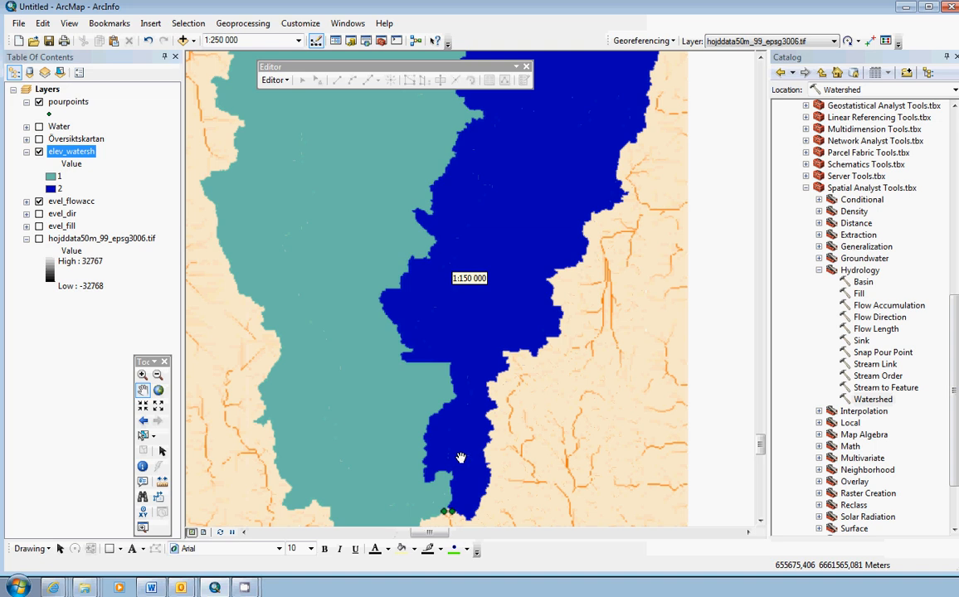
{"action": "left_click_drag", "start_coordinate": [460, 457], "coordinate": [564, 369]}
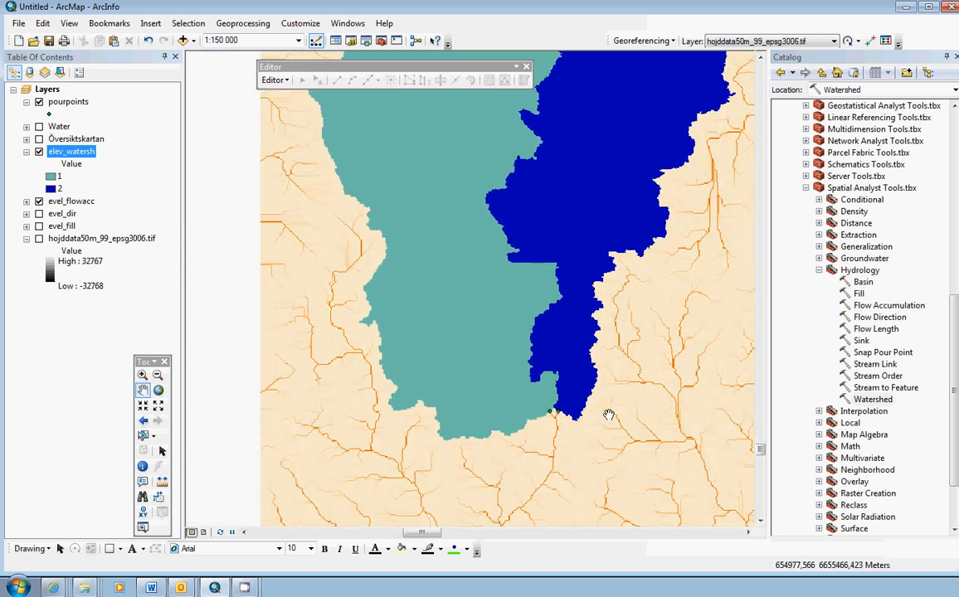
{"action": "scroll", "coordinate": [549, 415], "scroll_direction": "down", "scroll_amount": 6}
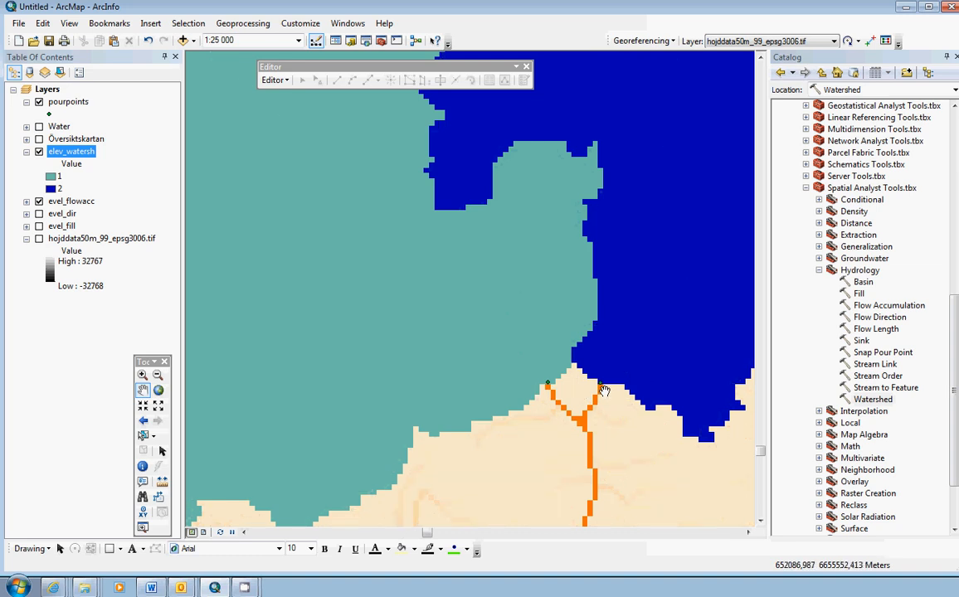
{"action": "scroll", "coordinate": [607, 390], "scroll_direction": "up", "scroll_amount": 4}
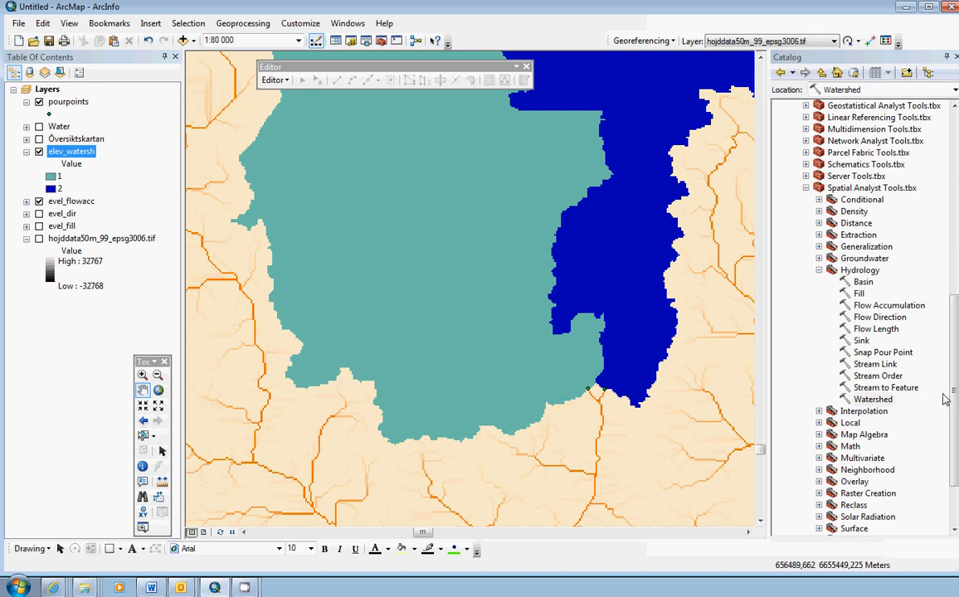
Step: Open the Raster to Polygon tool from the From Raster conversion tools
{"action": "left_click_drag", "start_coordinate": [954, 394], "coordinate": [956, 277]}
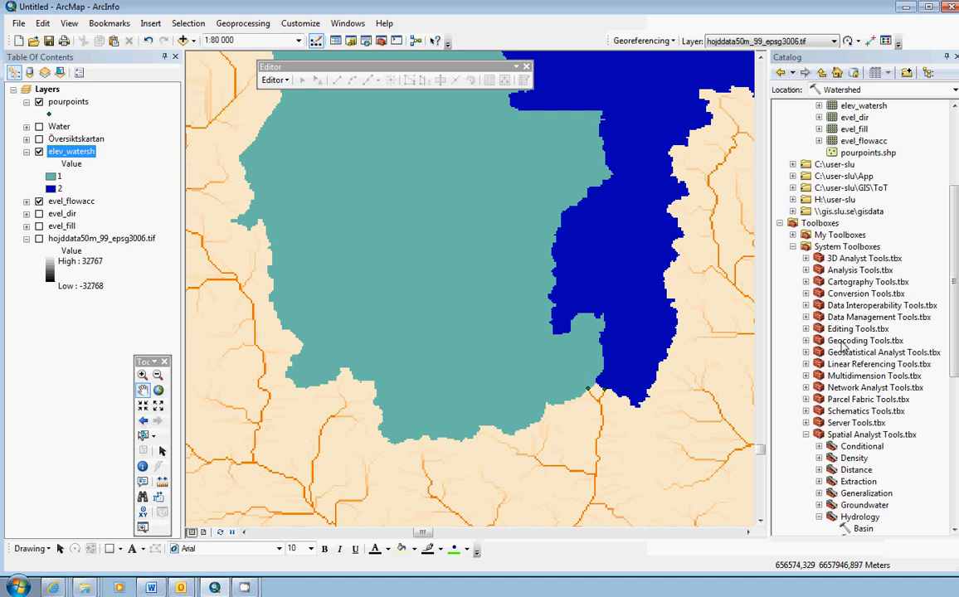
{"action": "double_click", "coordinate": [812, 295]}
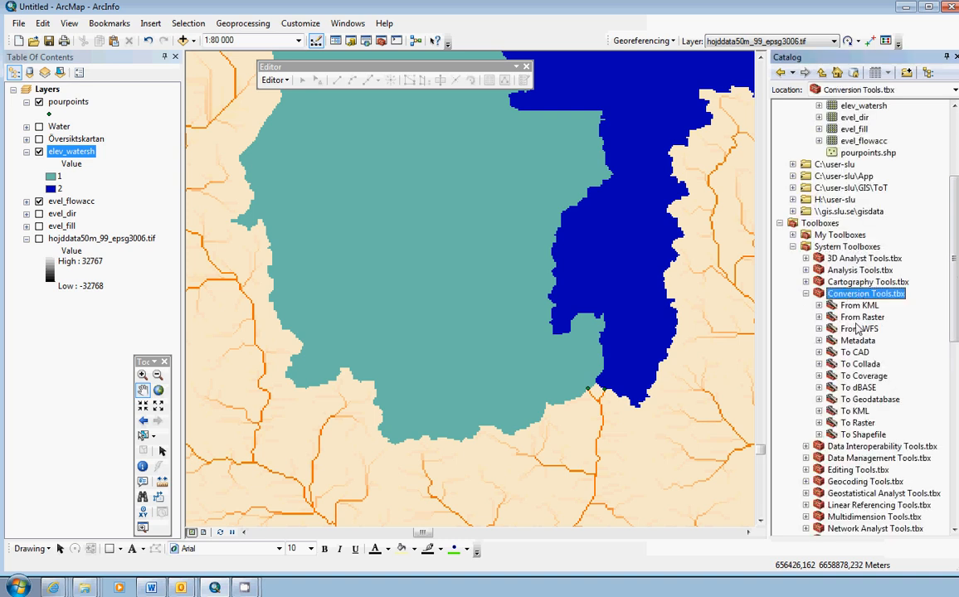
{"action": "left_click", "coordinate": [820, 317]}
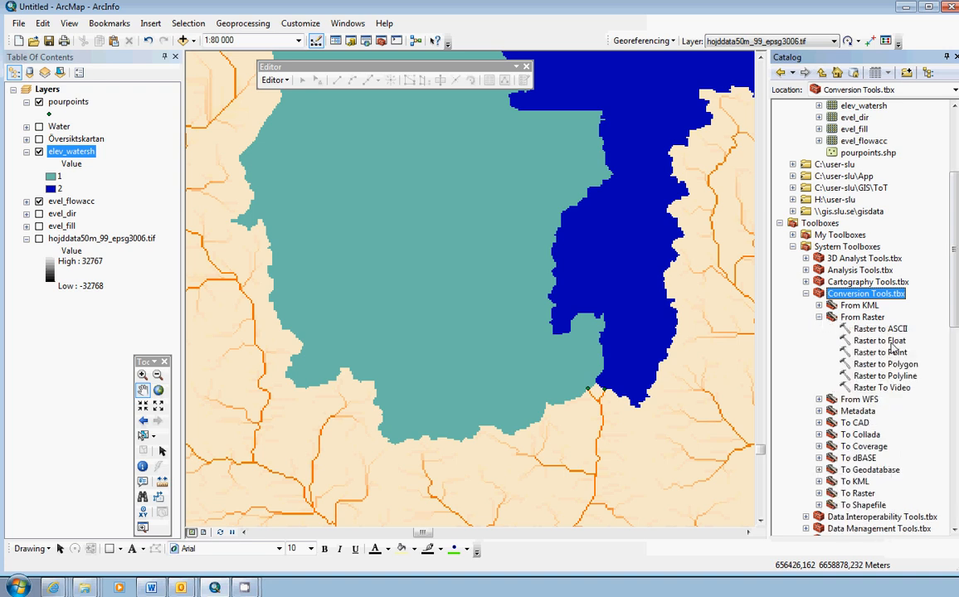
{"action": "left_click", "coordinate": [898, 365]}
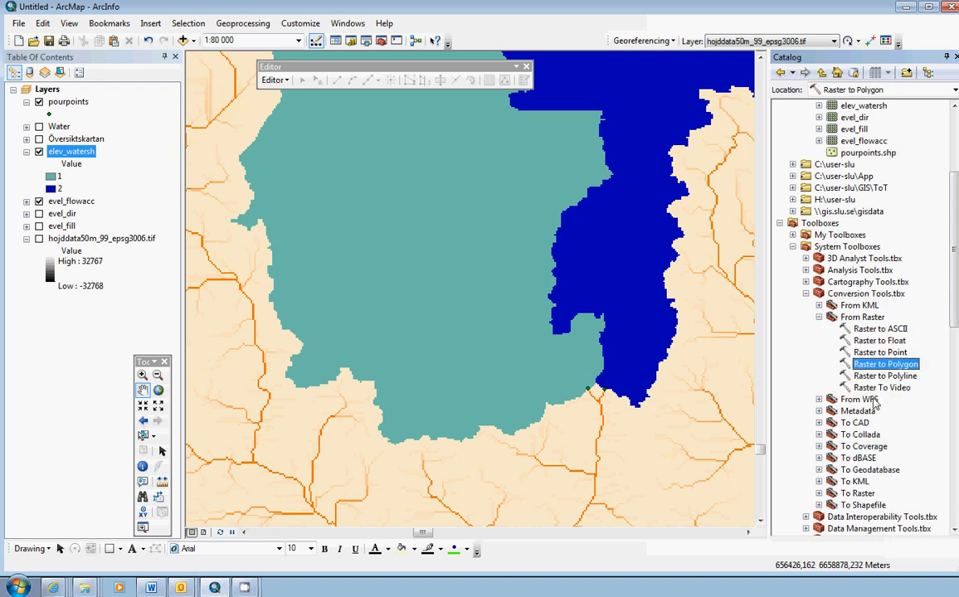
{"action": "double_click", "coordinate": [891, 365]}
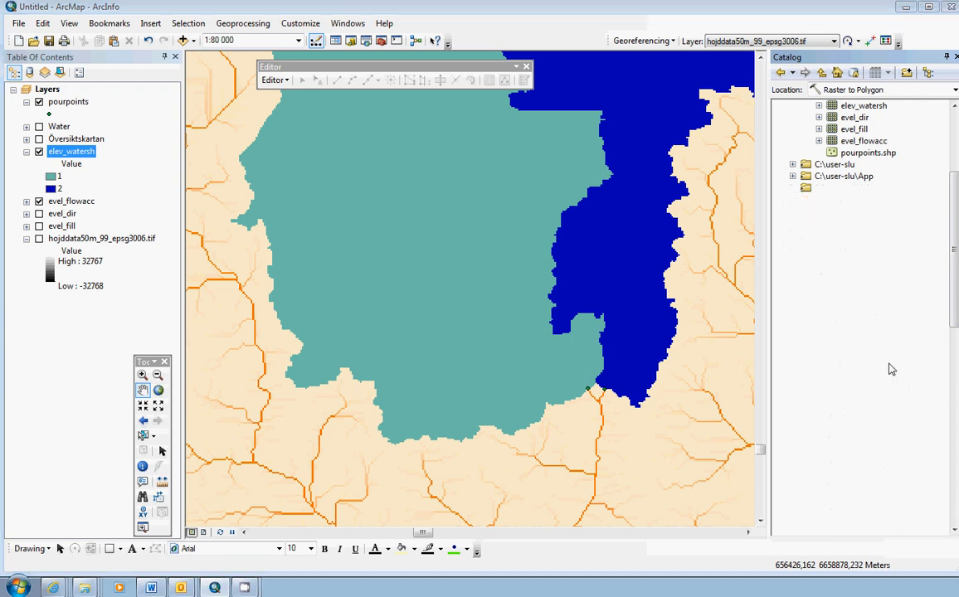
{"action": "left_click", "coordinate": [568, 284]}
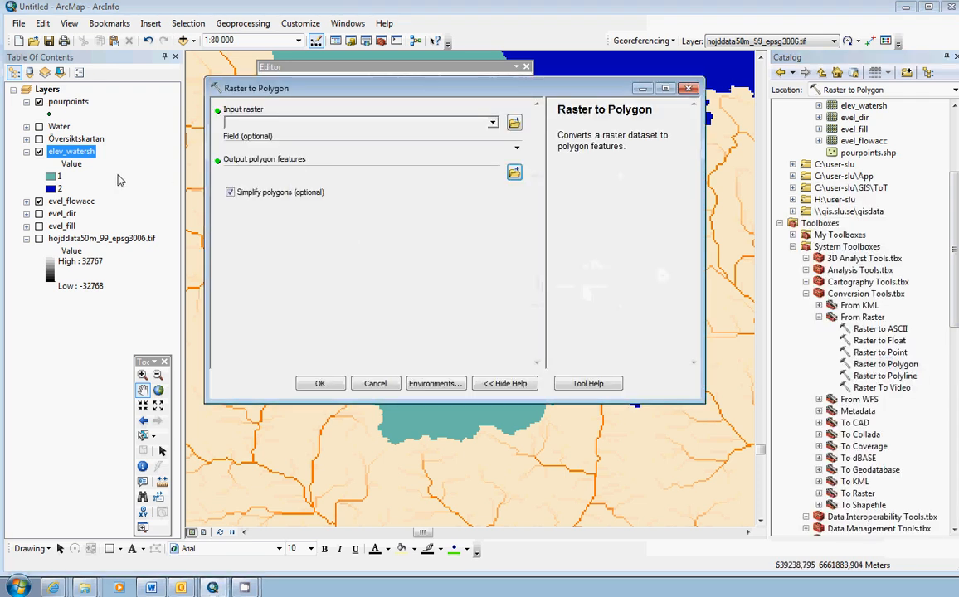
Step: Convert elev_watersh to polygons using the VALUE field, saving the output as watersh_pol in the WatershedFyris folder
{"action": "left_click_drag", "start_coordinate": [72, 152], "coordinate": [269, 127]}
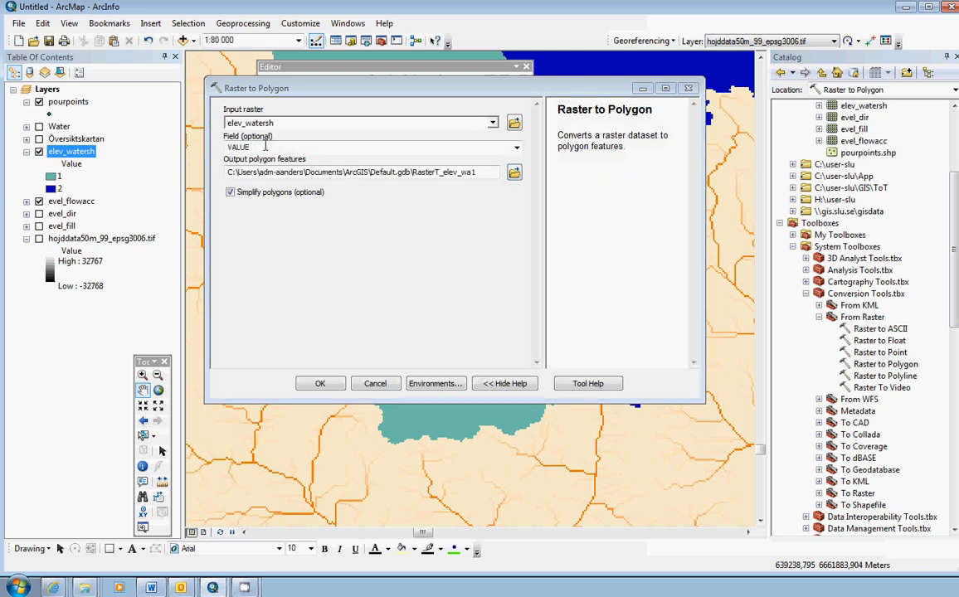
{"action": "left_click", "coordinate": [517, 147]}
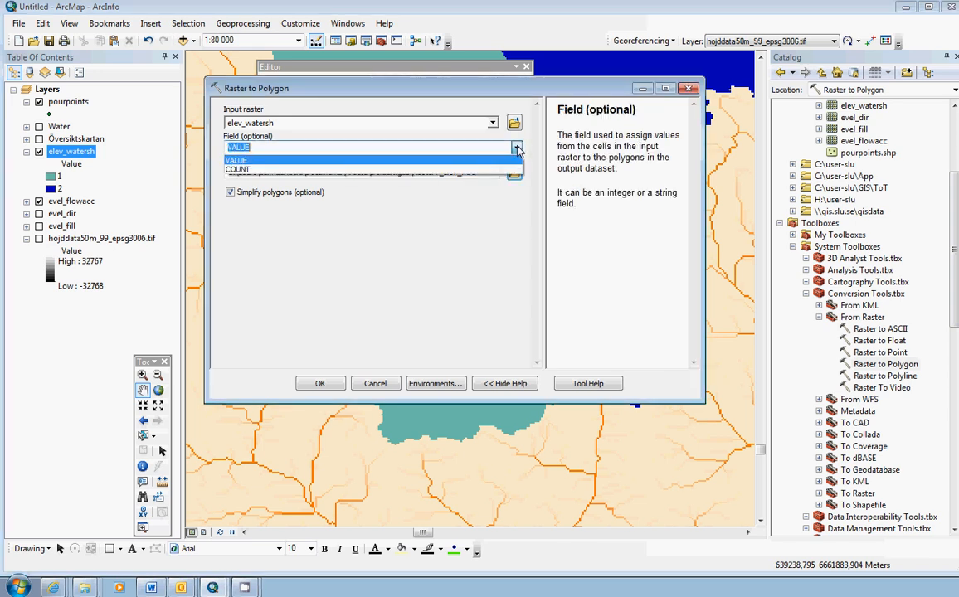
{"action": "left_click", "coordinate": [249, 162]}
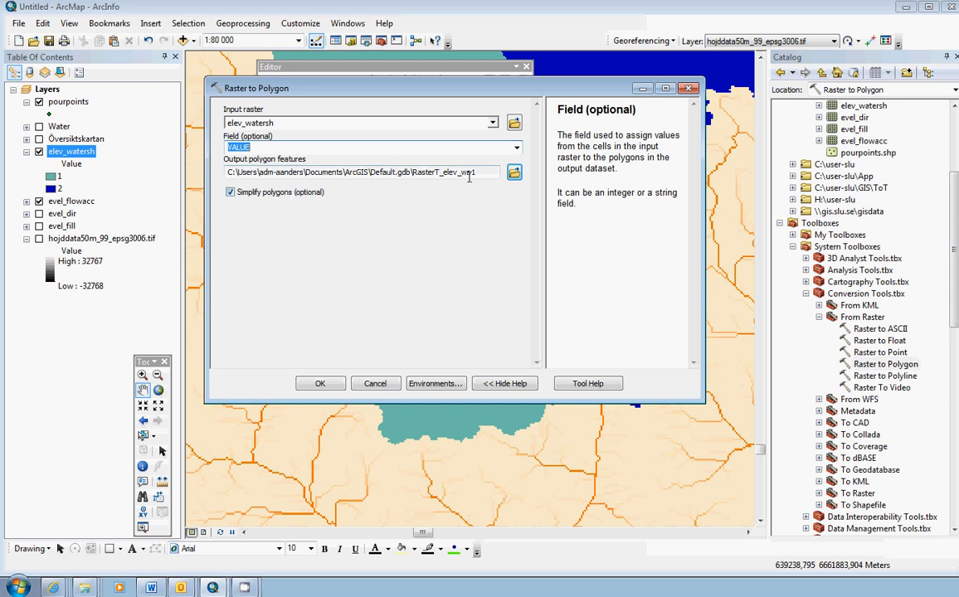
{"action": "left_click", "coordinate": [514, 174]}
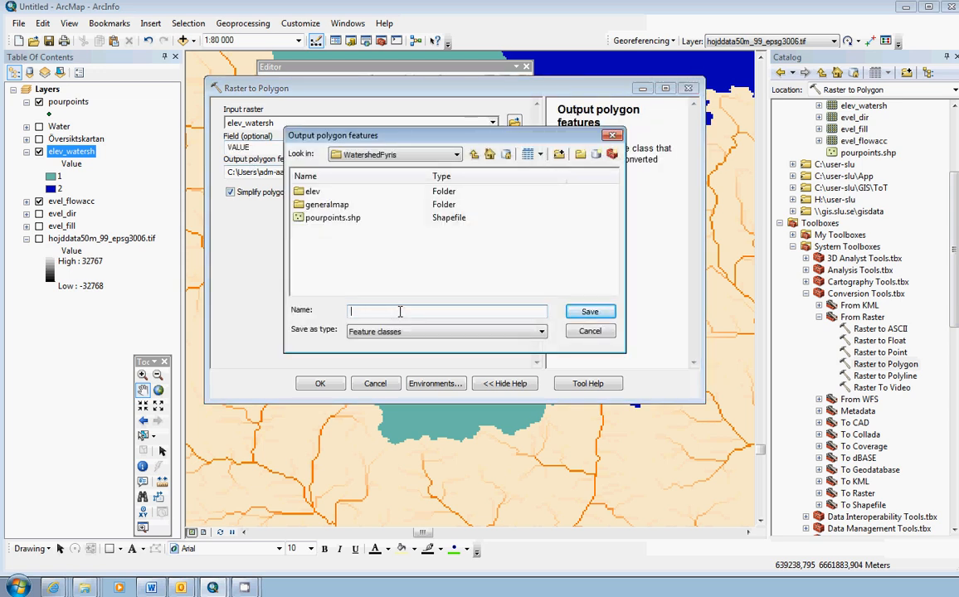
{"action": "type", "text": "watersh_pol"}
{"action": "left_click", "coordinate": [585, 313]}
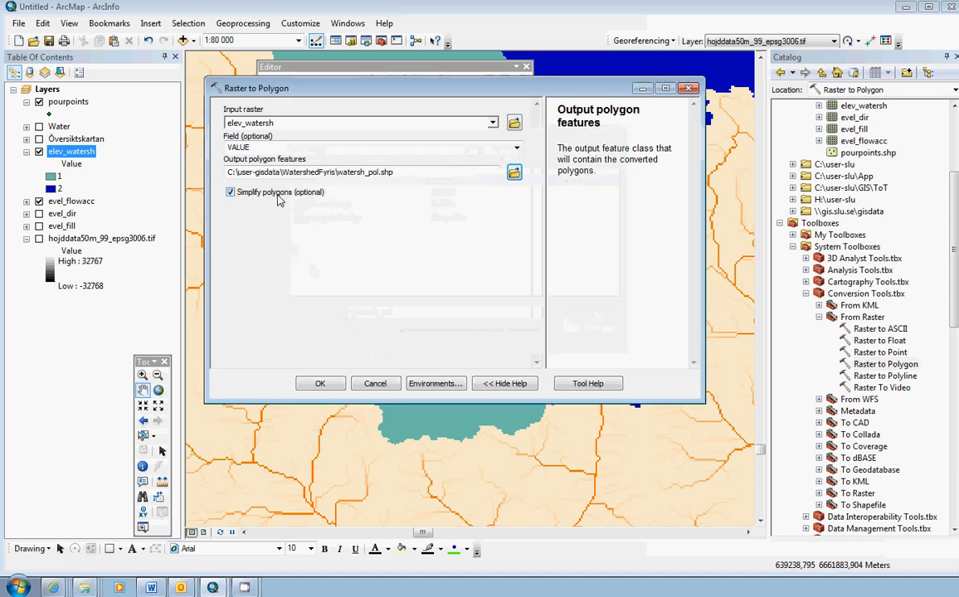
{"action": "left_click", "coordinate": [317, 387]}
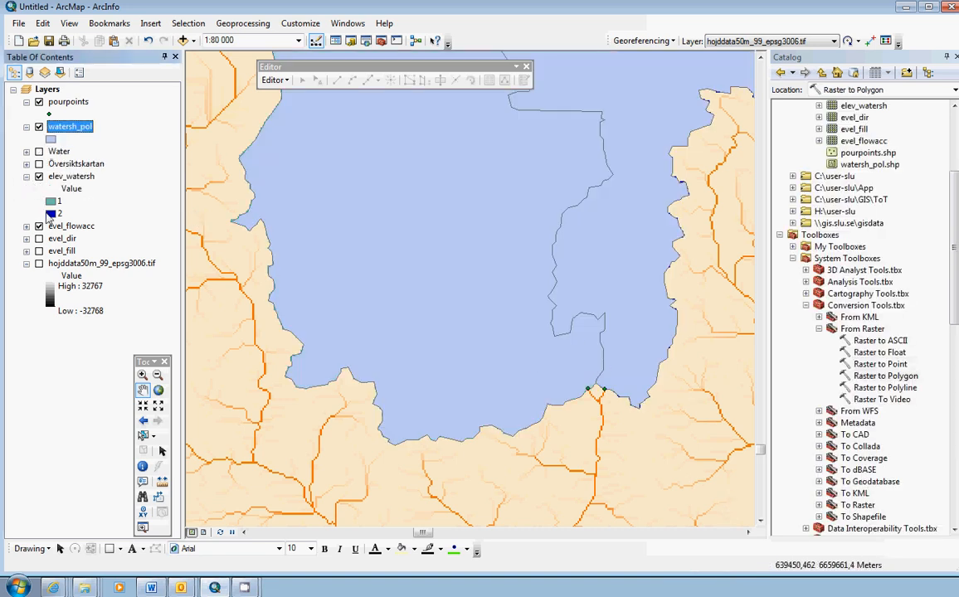
Step: Hide the evel_flowacc, elev_watersh and pourpoints layers and collapse the legends of watersh_pol, elev_watersh and the hojddata50m elevation raster
{"action": "scroll", "coordinate": [420, 261], "scroll_direction": "up", "scroll_amount": 6}
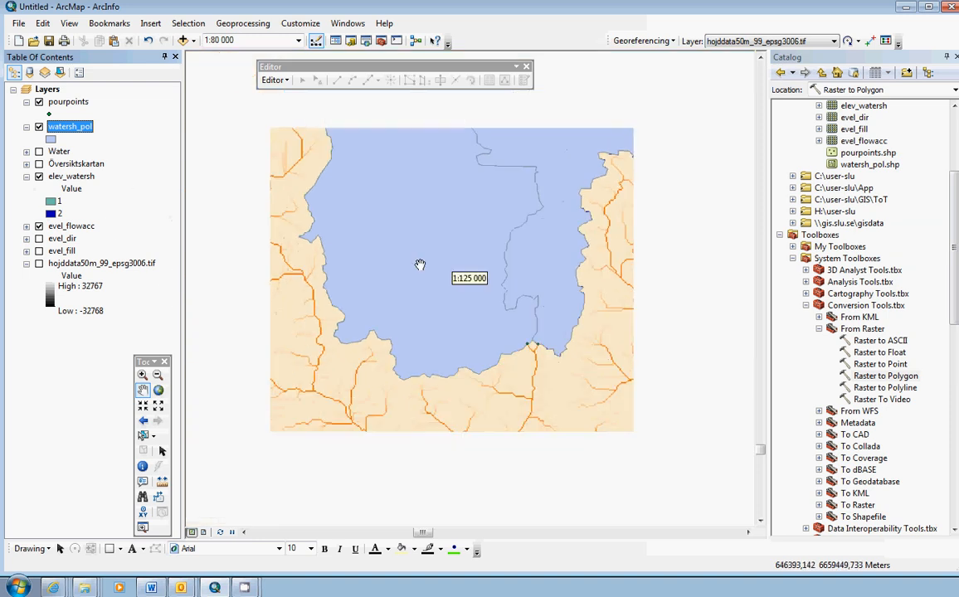
{"action": "scroll", "coordinate": [502, 286], "scroll_direction": "down", "scroll_amount": 2}
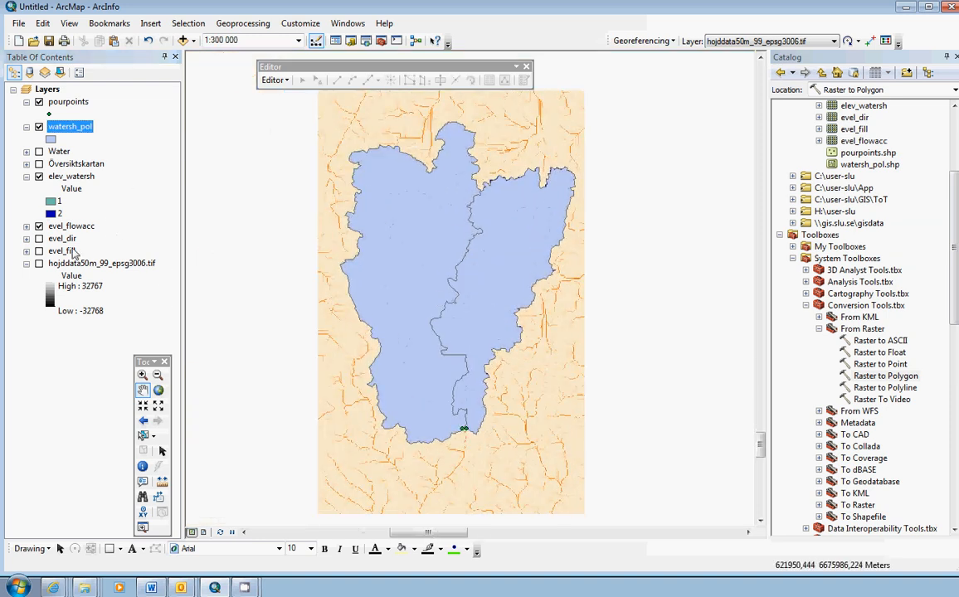
{"action": "left_click", "coordinate": [39, 227]}
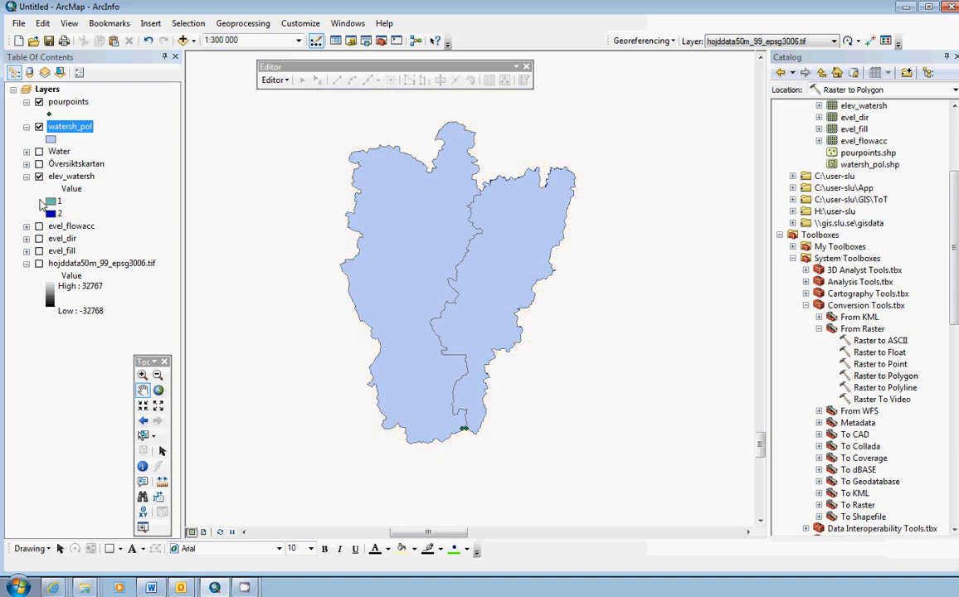
{"action": "left_click", "coordinate": [39, 177]}
{"action": "left_click", "coordinate": [39, 102]}
{"action": "left_click", "coordinate": [26, 126]}
{"action": "left_click", "coordinate": [26, 164]}
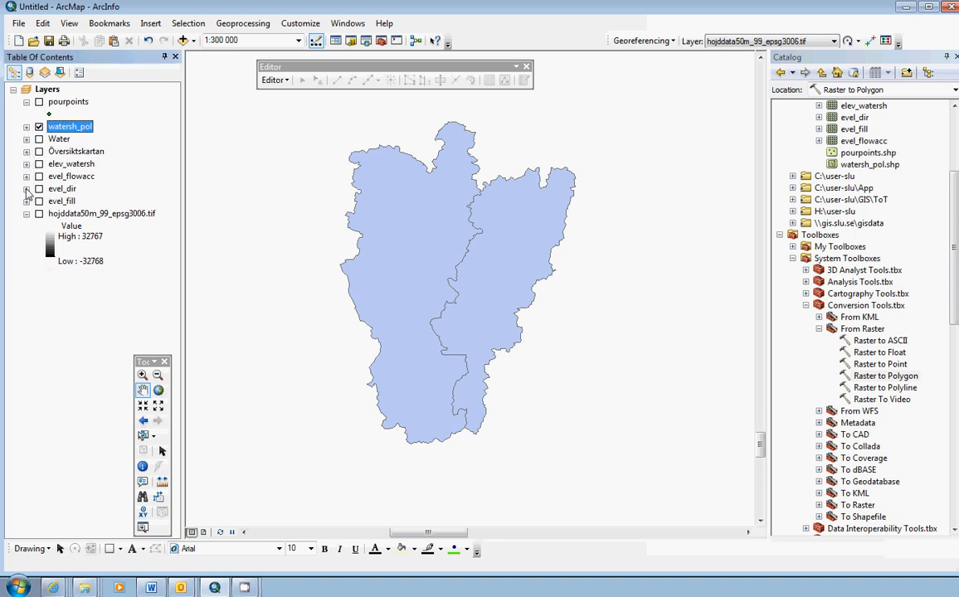
{"action": "left_click", "coordinate": [26, 214]}
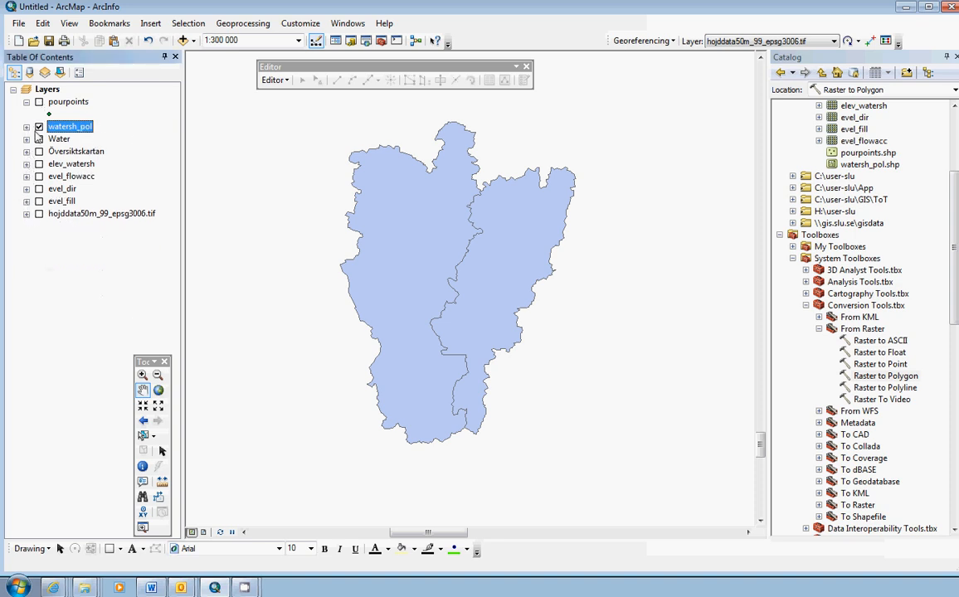
Step: Symbolize watersh_pol by unique values of the ID field, adding all values and excluding all other values
{"action": "double_click", "coordinate": [84, 127]}
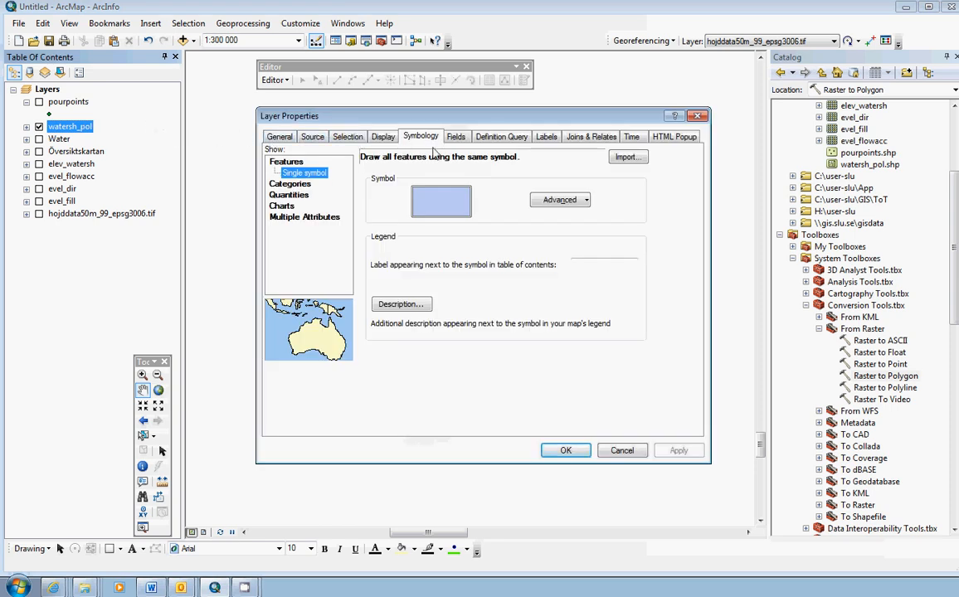
{"action": "left_click", "coordinate": [292, 184]}
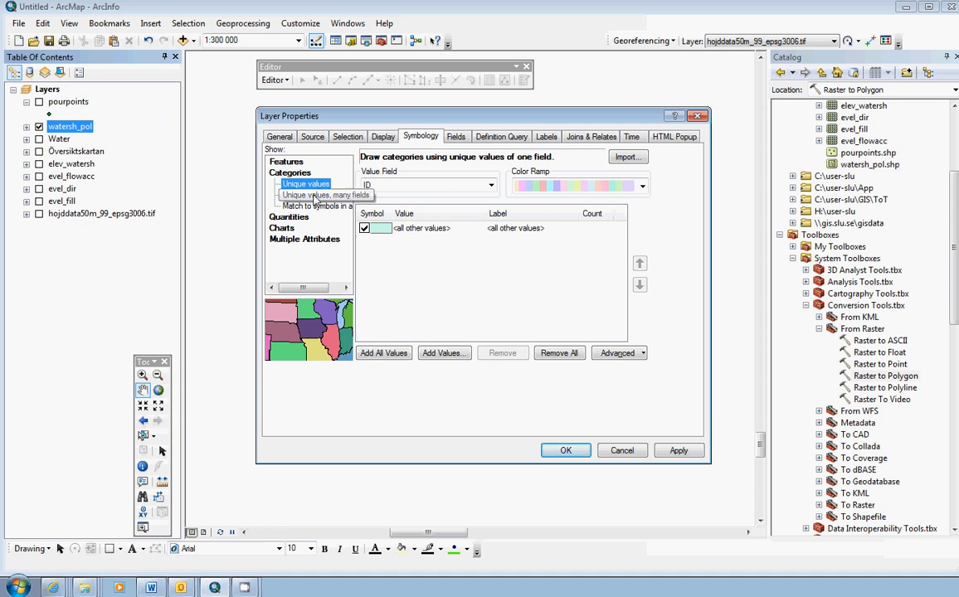
{"action": "left_click", "coordinate": [492, 185]}
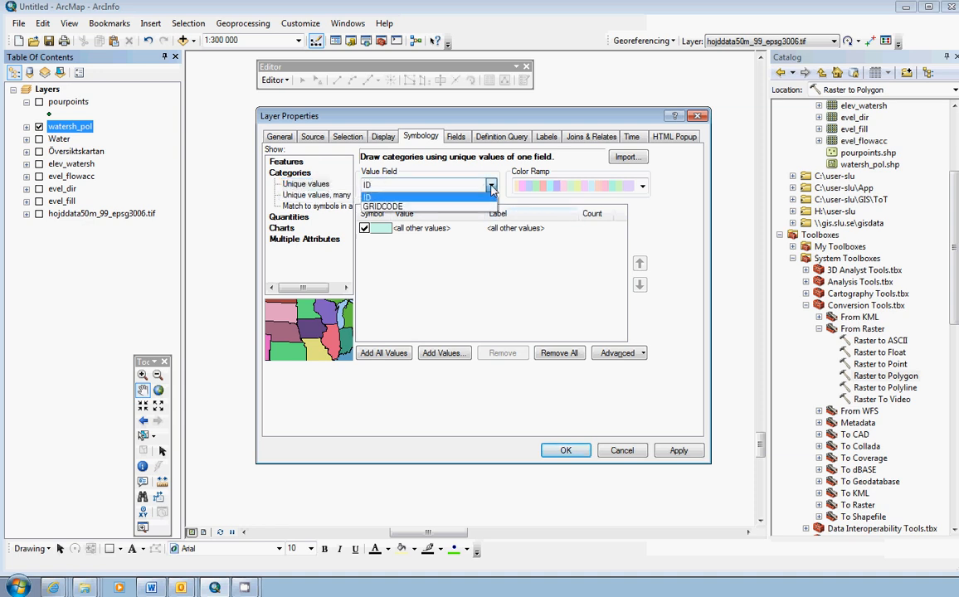
{"action": "left_click", "coordinate": [387, 199]}
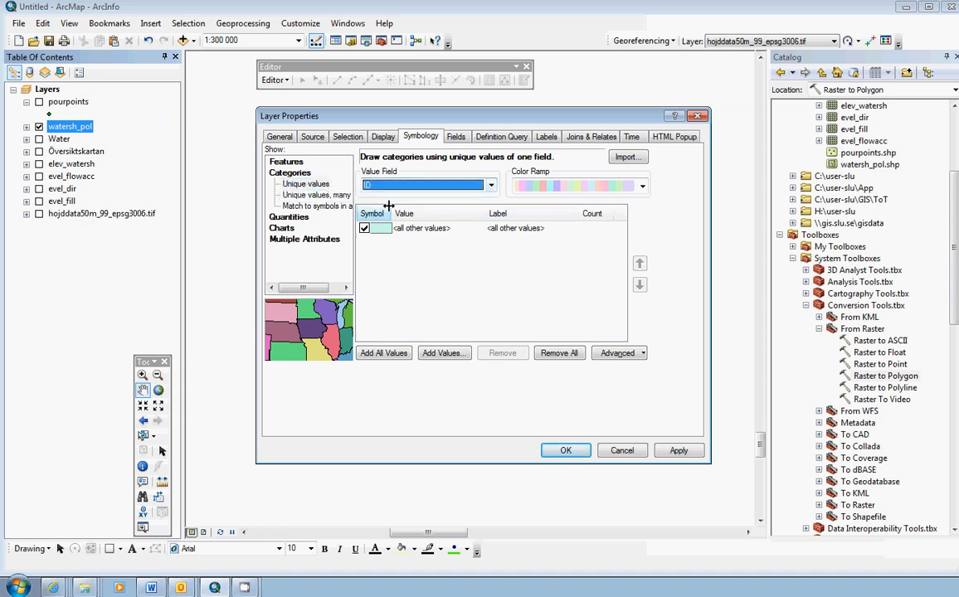
{"action": "left_click", "coordinate": [383, 354]}
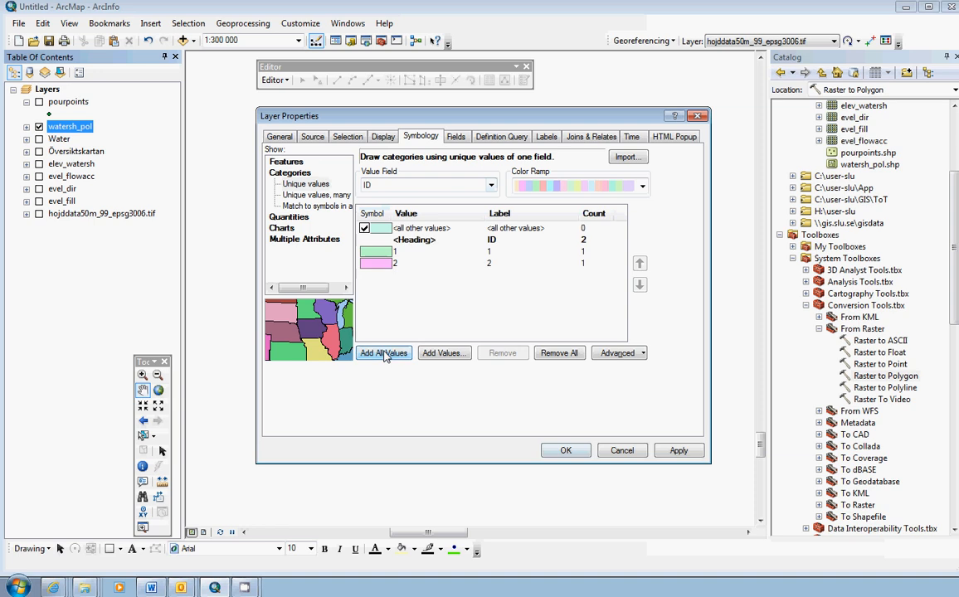
{"action": "left_click", "coordinate": [365, 229]}
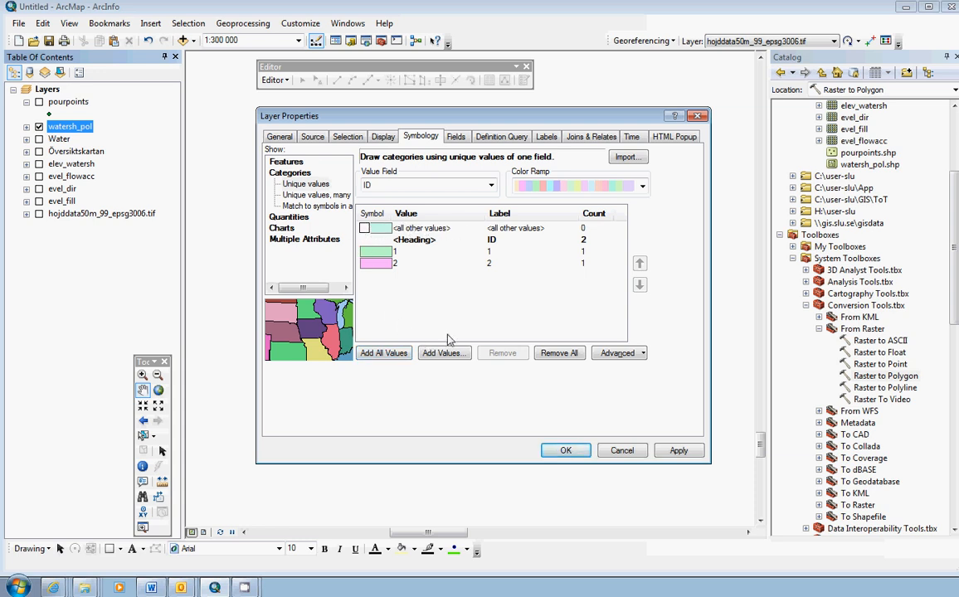
Step: Give the watershed with ID 1 a light green fill and a brighter green outline of width 2
{"action": "double_click", "coordinate": [378, 254]}
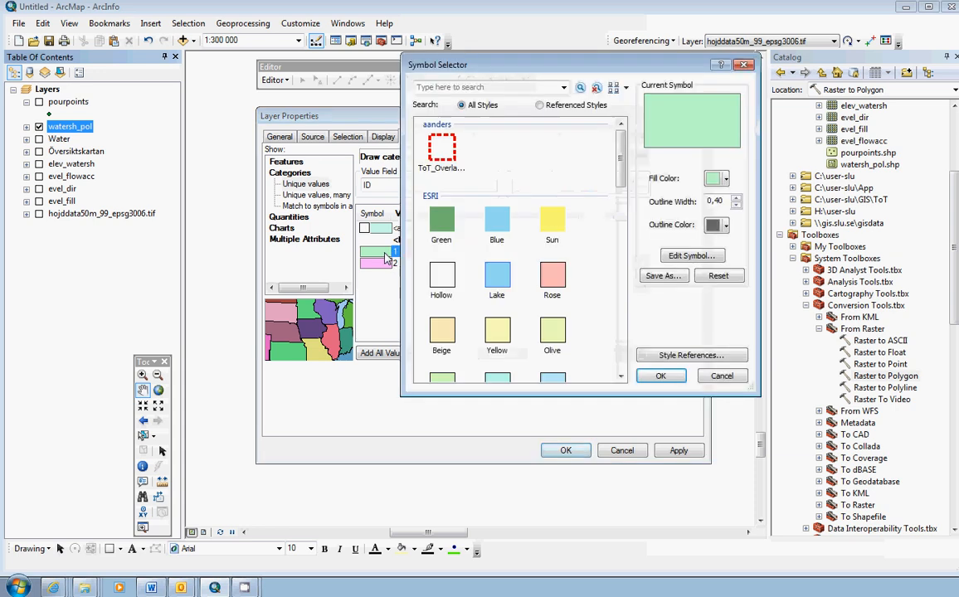
{"action": "left_click", "coordinate": [718, 183]}
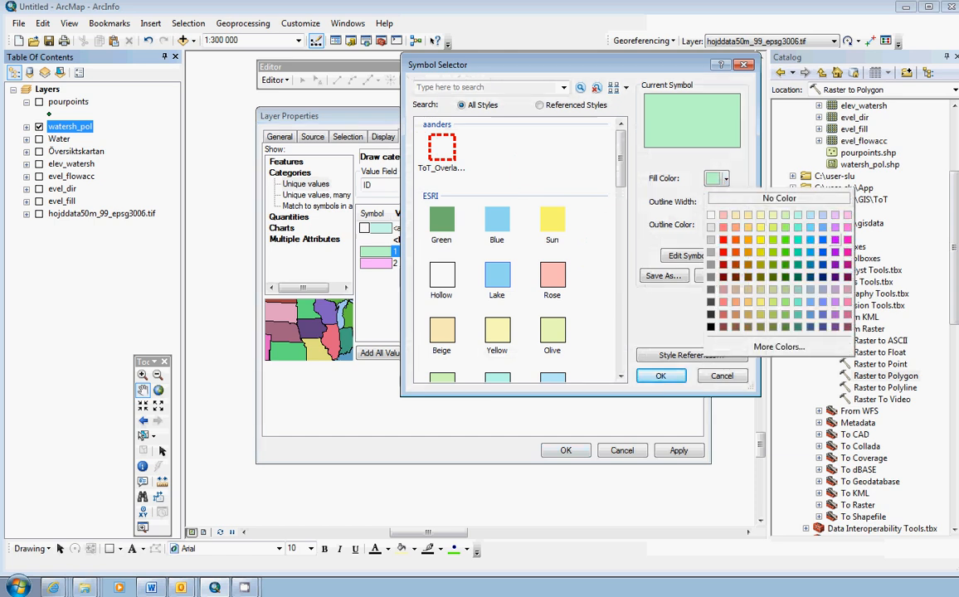
{"action": "left_click", "coordinate": [788, 228]}
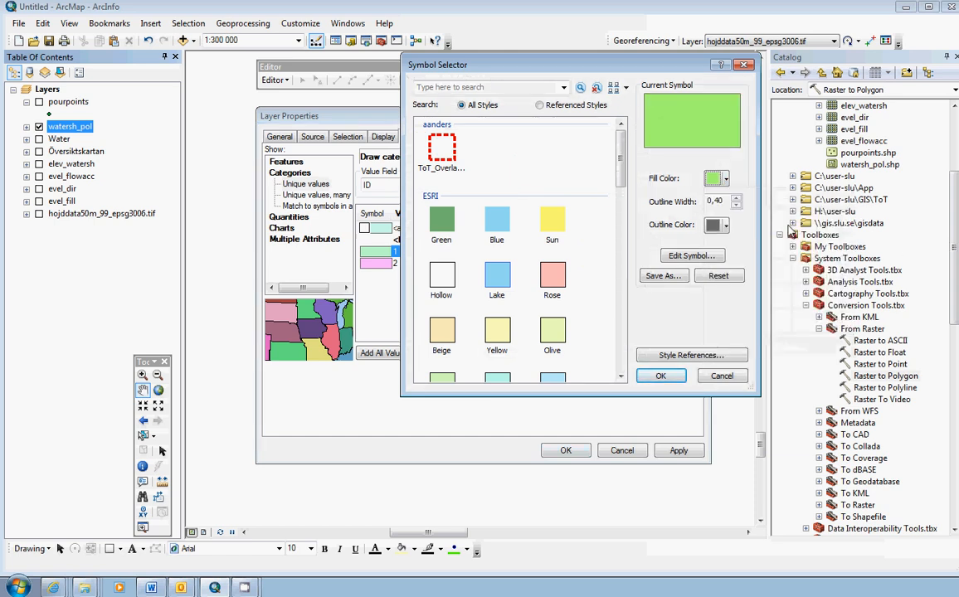
{"action": "double_click", "coordinate": [713, 201]}
{"action": "type", "text": "2"}
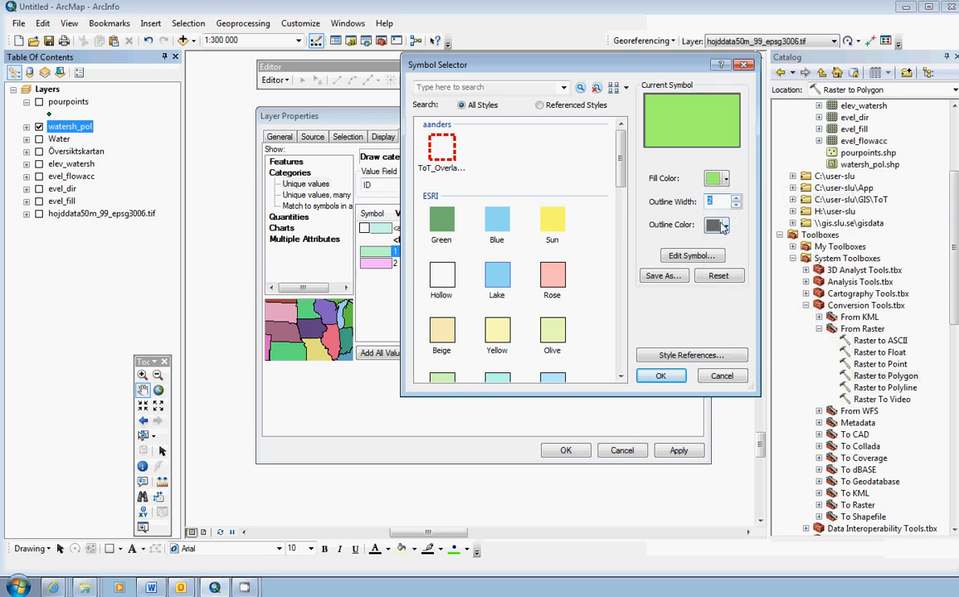
{"action": "left_click", "coordinate": [723, 227]}
{"action": "left_click", "coordinate": [771, 287]}
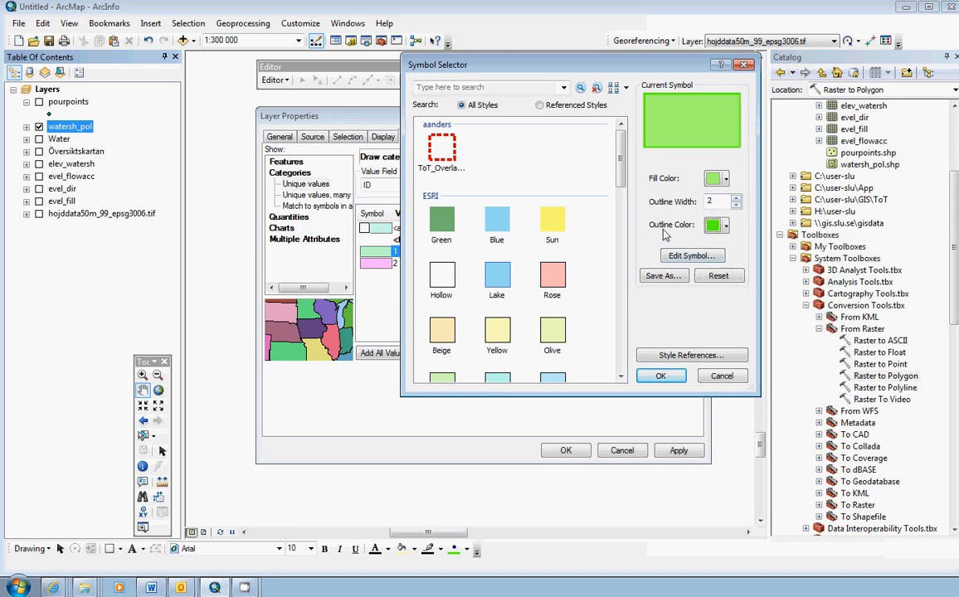
{"action": "left_click", "coordinate": [662, 376]}
Step: Give the watershed with ID 2 a light blue fill and a brighter blue outline of width 2, and apply the symbology
{"action": "double_click", "coordinate": [375, 264]}
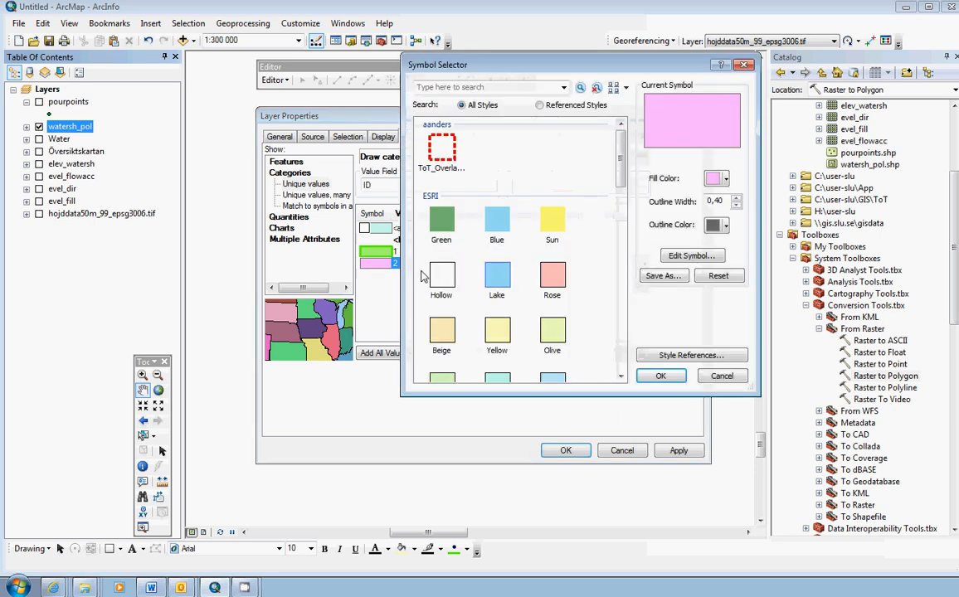
{"action": "left_click", "coordinate": [718, 179]}
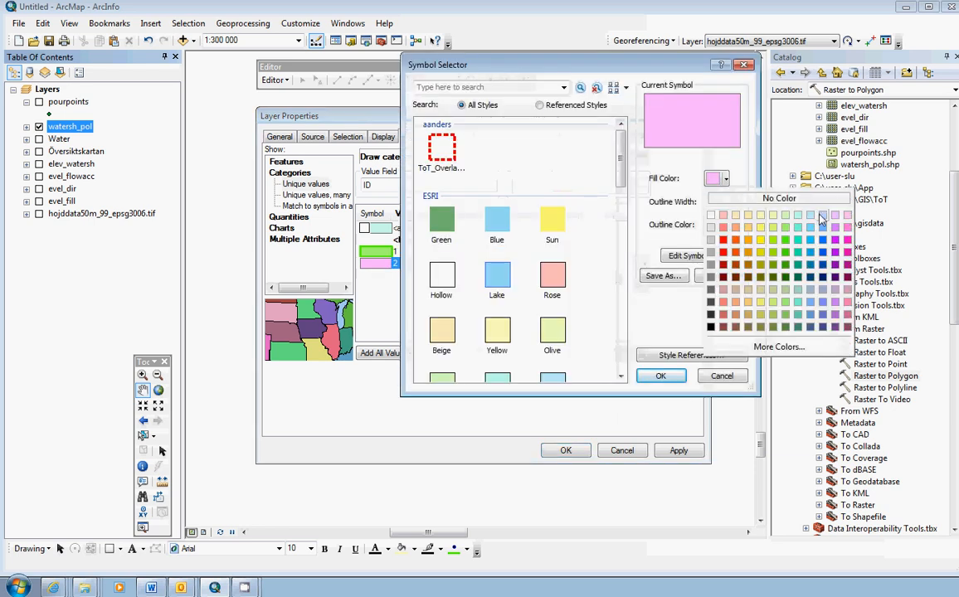
{"action": "left_click", "coordinate": [737, 207]}
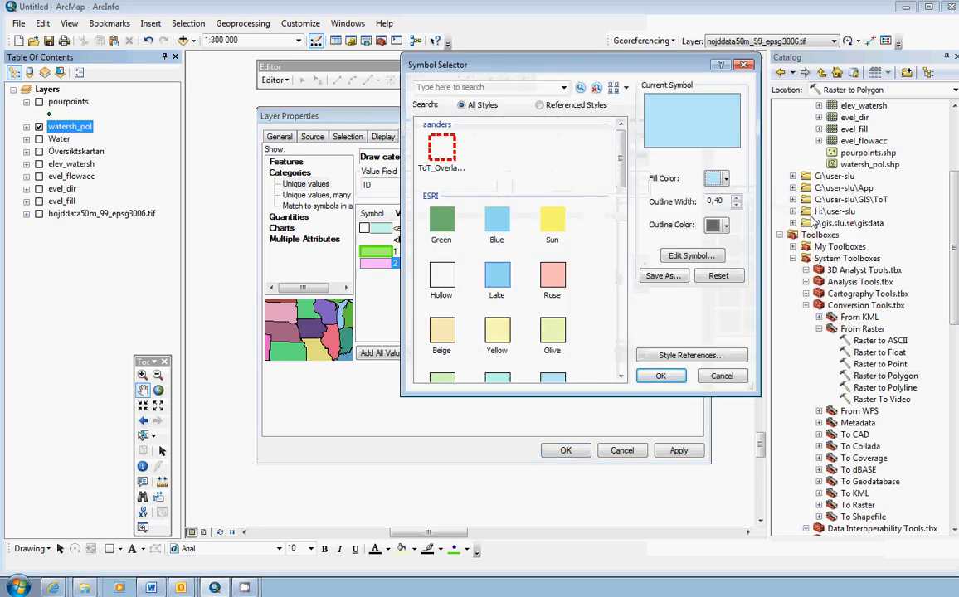
{"action": "left_click", "coordinate": [737, 199]}
{"action": "left_click", "coordinate": [737, 199]}
{"action": "left_click", "coordinate": [725, 226]}
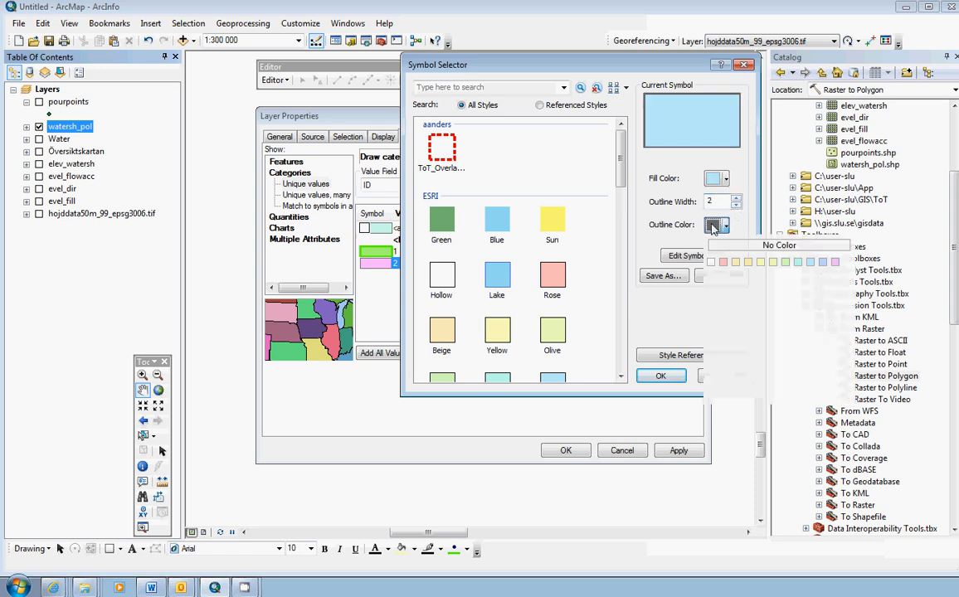
{"action": "left_click", "coordinate": [824, 289]}
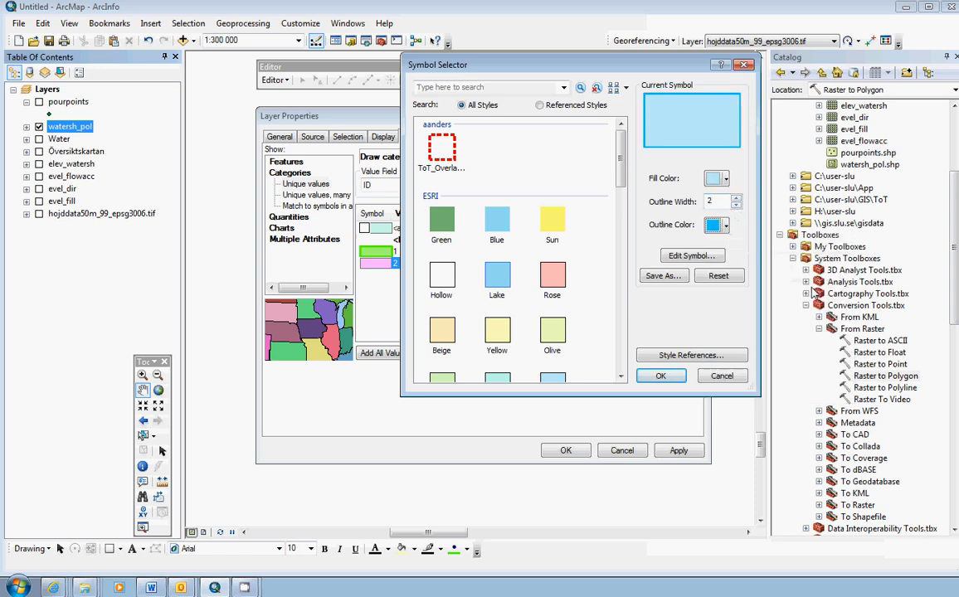
{"action": "left_click", "coordinate": [661, 376]}
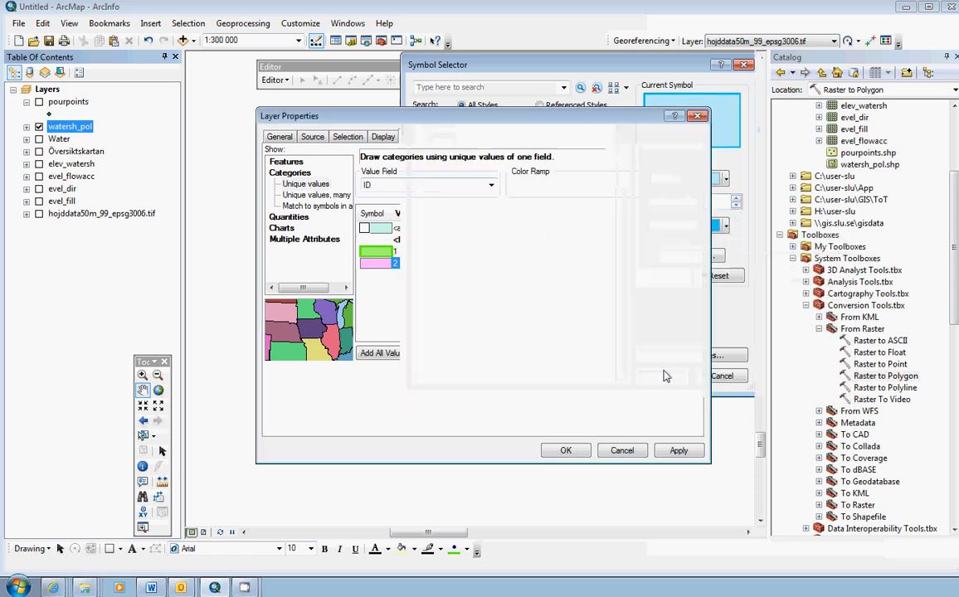
{"action": "left_click", "coordinate": [565, 451]}
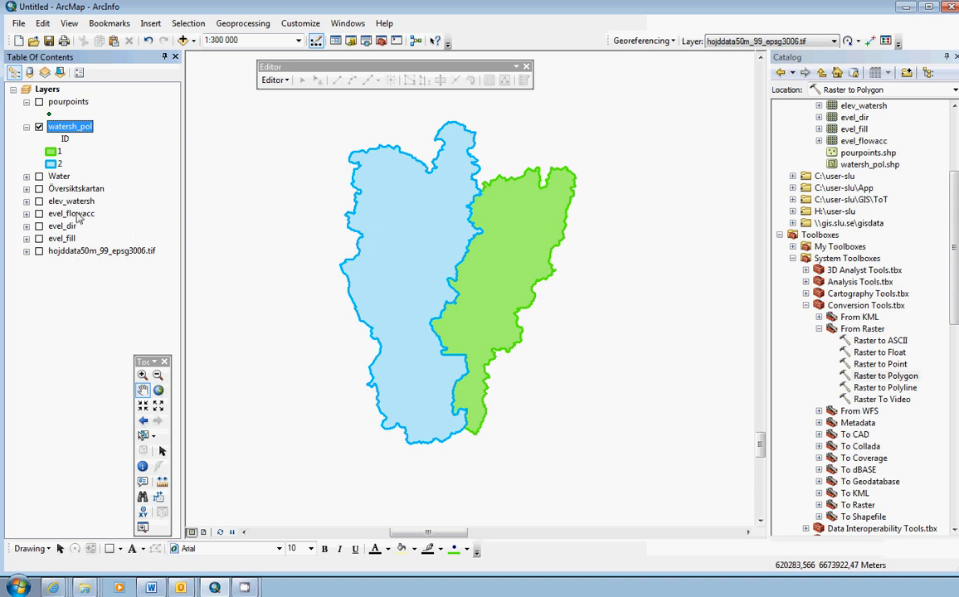
Step: Show the Översiktskartan layer and set the watersh_pol layer's transparency to 40%
{"action": "left_click", "coordinate": [39, 189]}
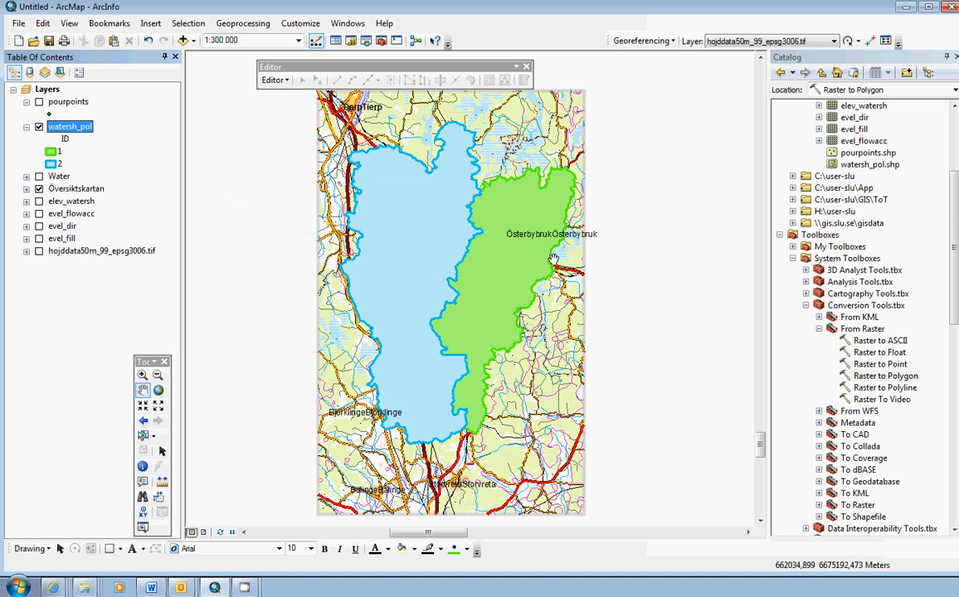
{"action": "double_click", "coordinate": [70, 128]}
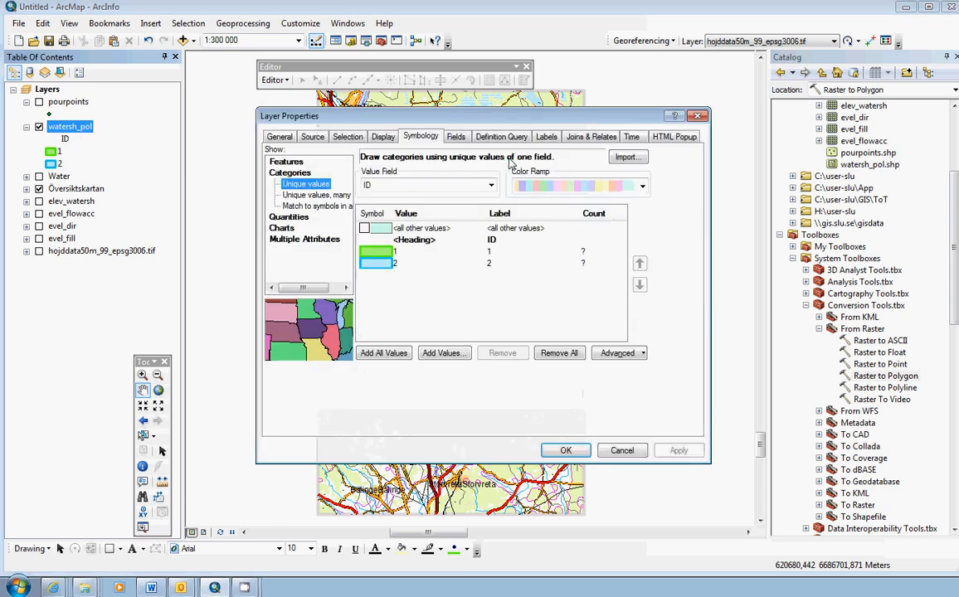
{"action": "left_click", "coordinate": [383, 138]}
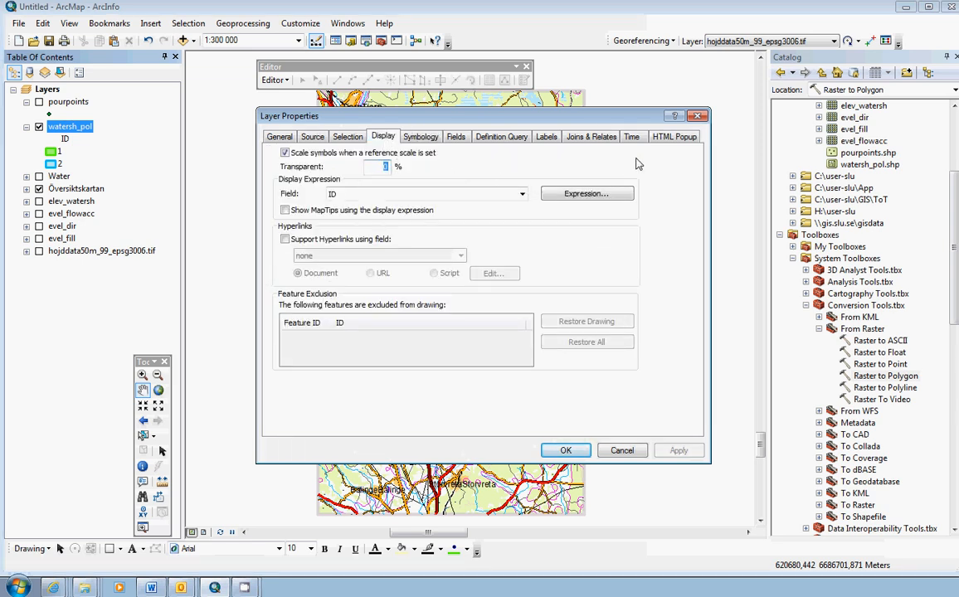
{"action": "type", "text": "40"}
{"action": "left_click", "coordinate": [561, 451]}
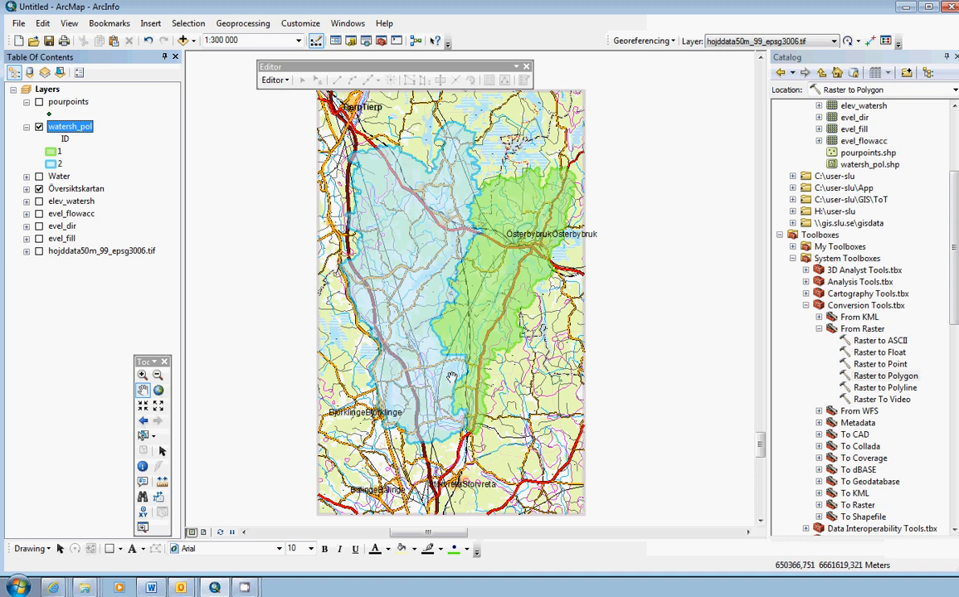
{"action": "left_click", "coordinate": [245, 587]}
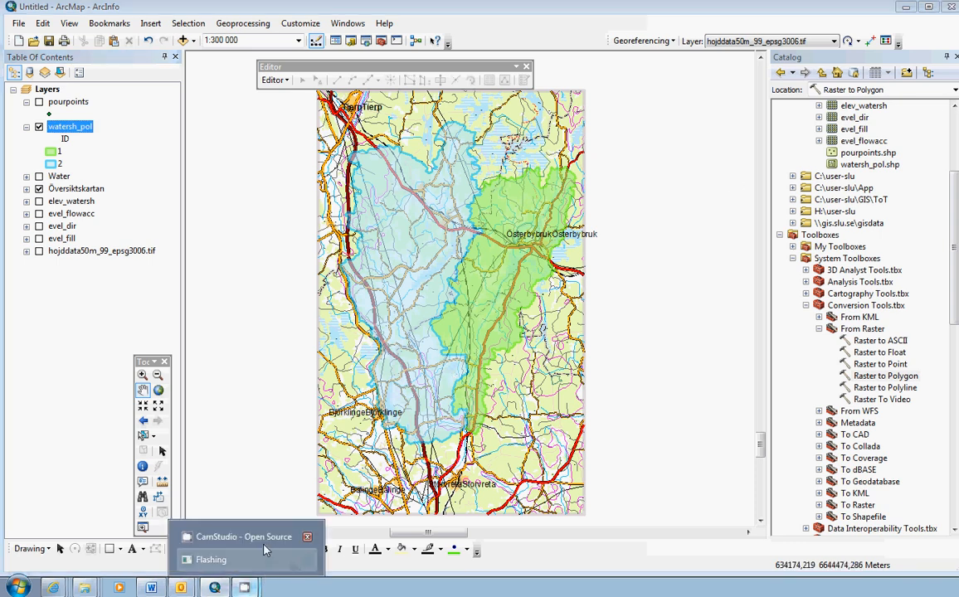